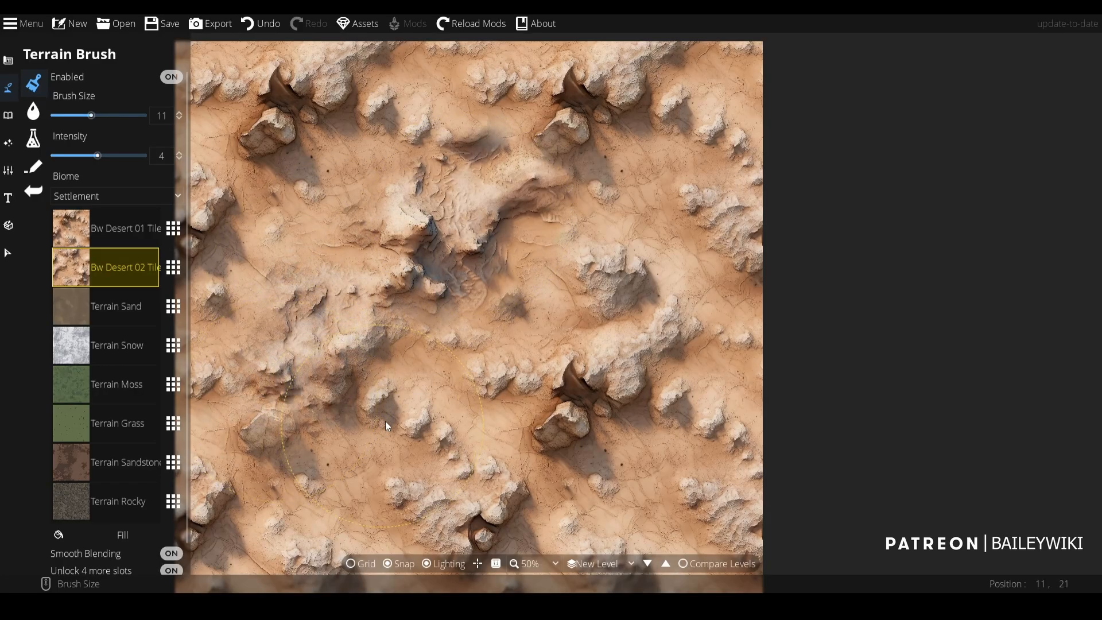
- Paint Bw Desert 02 terrain down the lower middle of the map, and replace the Terrain Sand slot with Bw Desert 03
{"action": "mouse_move", "coordinate": [451, 546]}
{"action": "left_mouse_down"}
{"action": "mouse_move", "coordinate": [483, 321]}
{"action": "mouse_move", "coordinate": [503, 295]}
{"action": "mouse_move", "coordinate": [483, 243]}
{"action": "mouse_move", "coordinate": [451, 254]}
{"action": "mouse_move", "coordinate": [466, 205]}
{"action": "left_mouse_up"}
{"action": "left_click", "coordinate": [157, 299]}
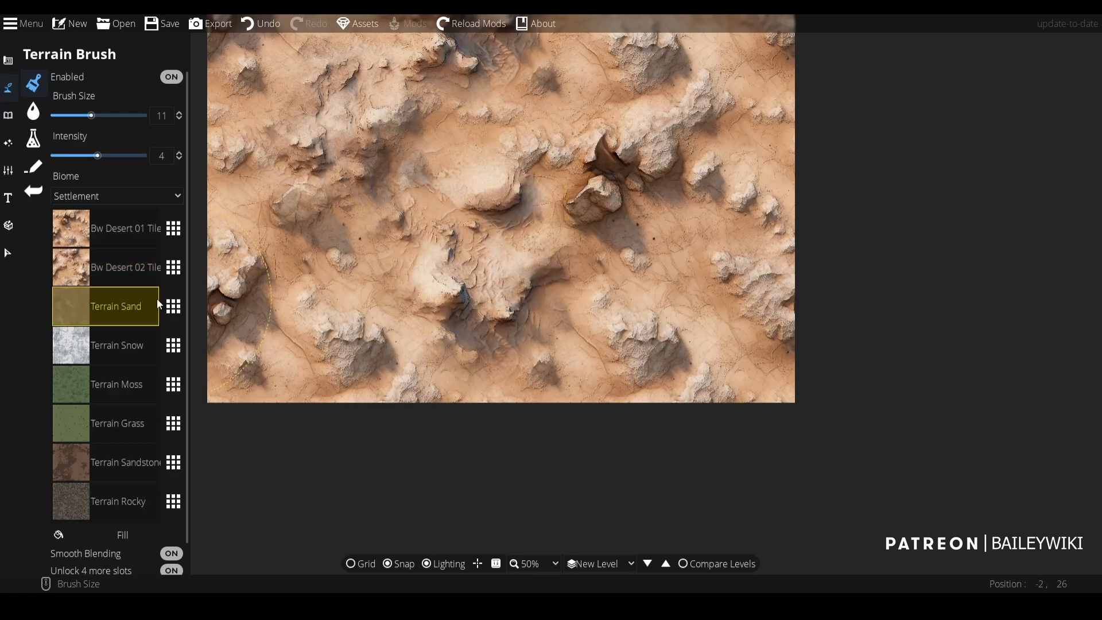
{"action": "left_click", "coordinate": [173, 306]}
{"action": "left_click", "coordinate": [747, 228]}
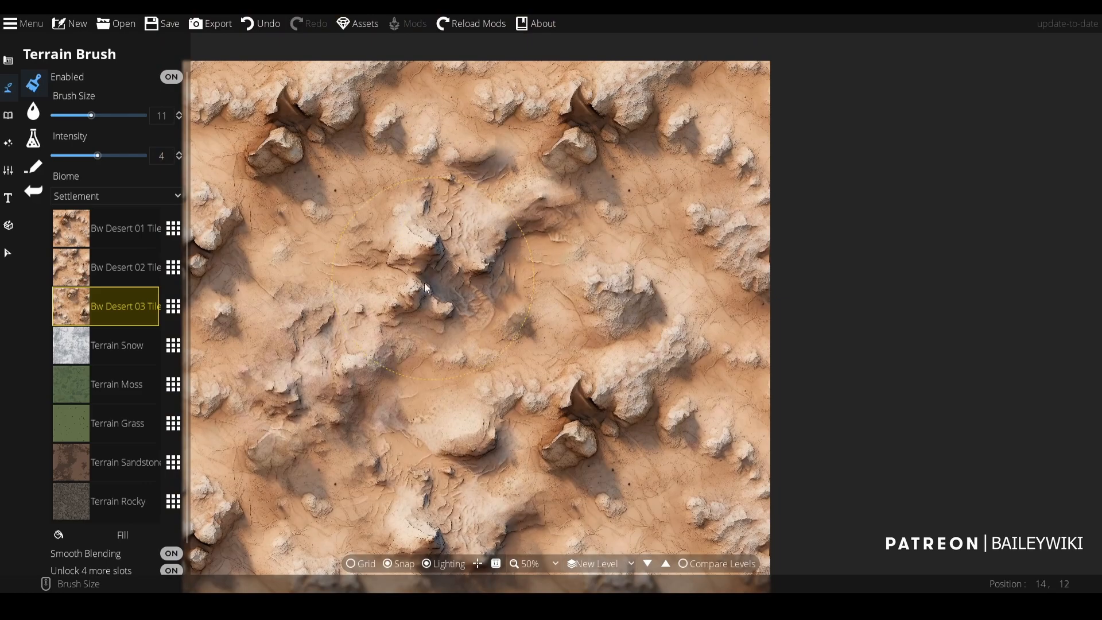
- Paint Bw Desert 03 terrain over the map's left side, lower-left area and lower-right corner to break up the repeating rocks
{"action": "mouse_move", "coordinate": [427, 289]}
{"action": "left_mouse_down"}
{"action": "mouse_move", "coordinate": [354, 371]}
{"action": "mouse_move", "coordinate": [333, 354]}
{"action": "mouse_move", "coordinate": [289, 396]}
{"action": "mouse_move", "coordinate": [268, 440]}
{"action": "mouse_move", "coordinate": [235, 414]}
{"action": "left_mouse_up"}
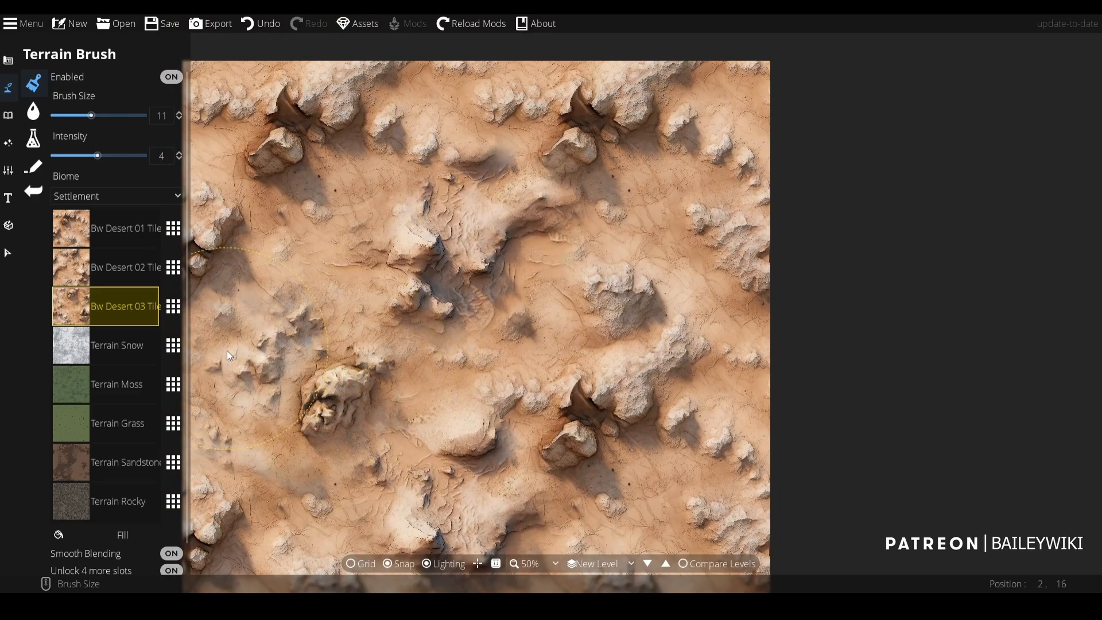
{"action": "left_click_drag", "start_coordinate": [305, 457], "coordinate": [414, 328]}
{"action": "mouse_move", "coordinate": [339, 367]}
{"action": "left_mouse_down"}
{"action": "mouse_move", "coordinate": [326, 396]}
{"action": "mouse_move", "coordinate": [438, 478]}
{"action": "mouse_move", "coordinate": [483, 503]}
{"action": "mouse_move", "coordinate": [591, 524]}
{"action": "left_mouse_up"}
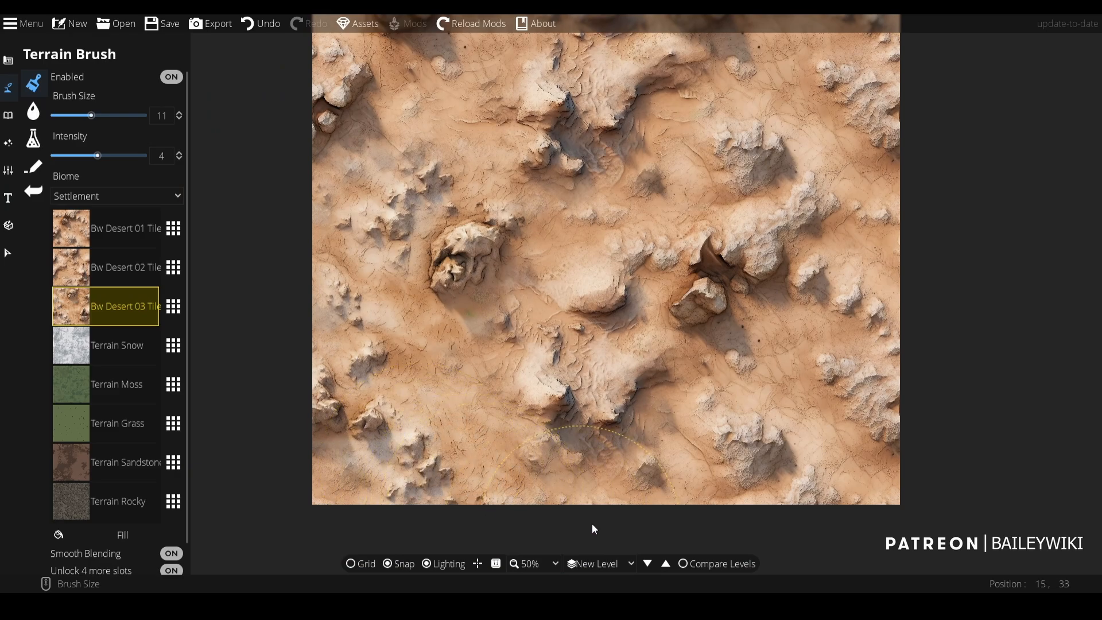
{"action": "mouse_move", "coordinate": [876, 431]}
{"action": "left_mouse_down"}
{"action": "mouse_move", "coordinate": [862, 395]}
{"action": "mouse_move", "coordinate": [910, 165]}
{"action": "mouse_move", "coordinate": [816, 347]}
{"action": "left_mouse_up"}
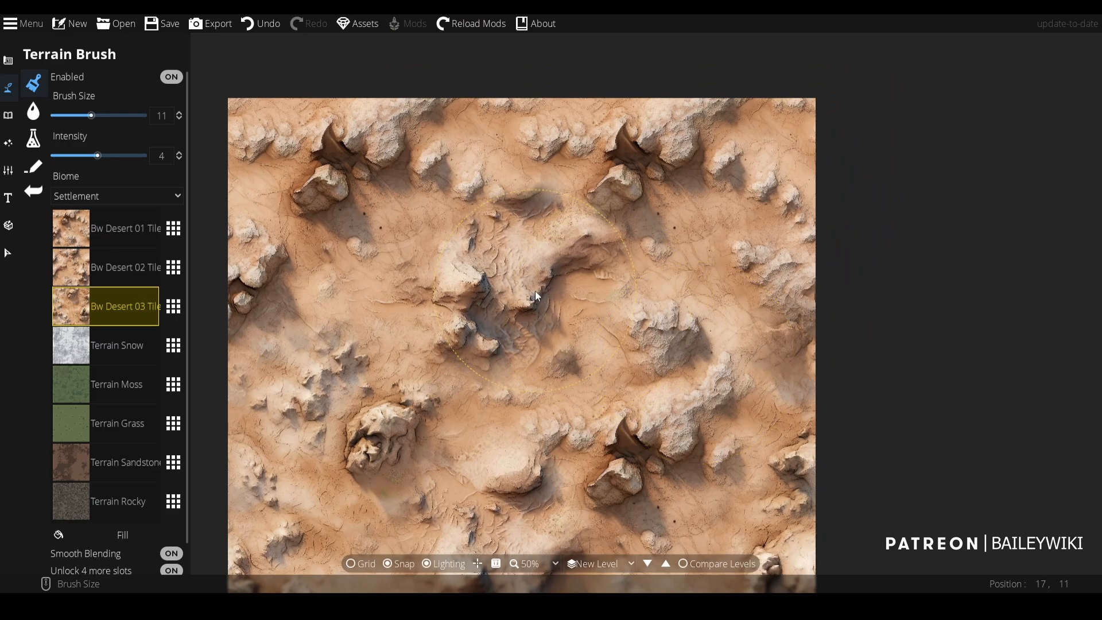
- Replace the Terrain Snow slot with the Bw Desert 13 Tileable texture from [BW] Base Assets
{"action": "left_click", "coordinate": [121, 350]}
{"action": "left_click", "coordinate": [180, 344]}
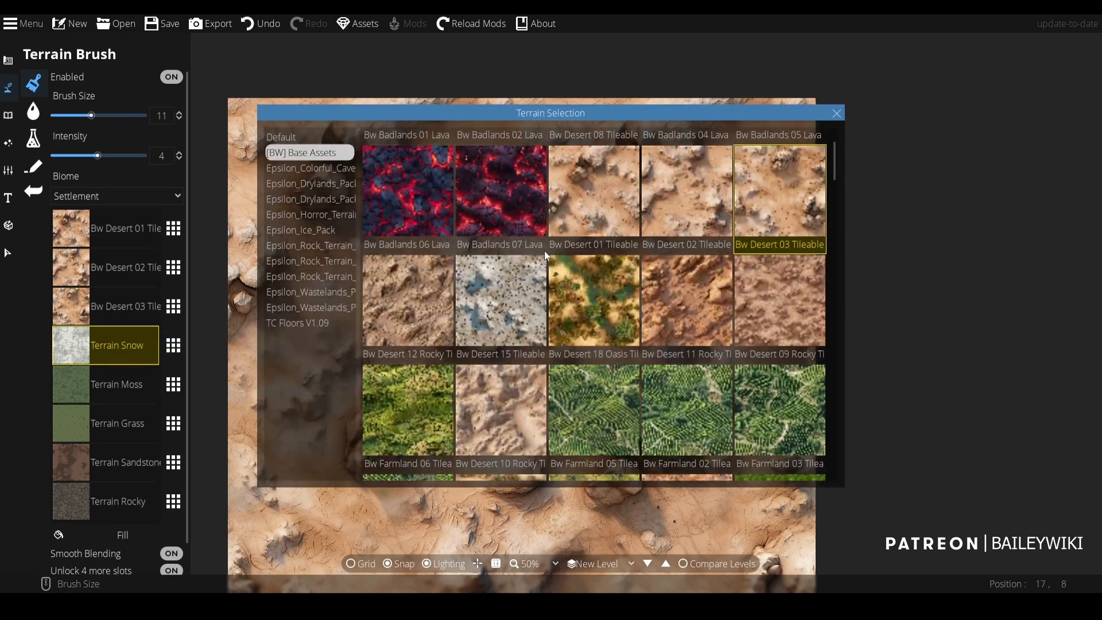
{"action": "scroll", "coordinate": [573, 298], "scroll_direction": "down", "scroll_amount": 1}
{"action": "scroll", "coordinate": [574, 303], "scroll_direction": "down", "scroll_amount": 6}
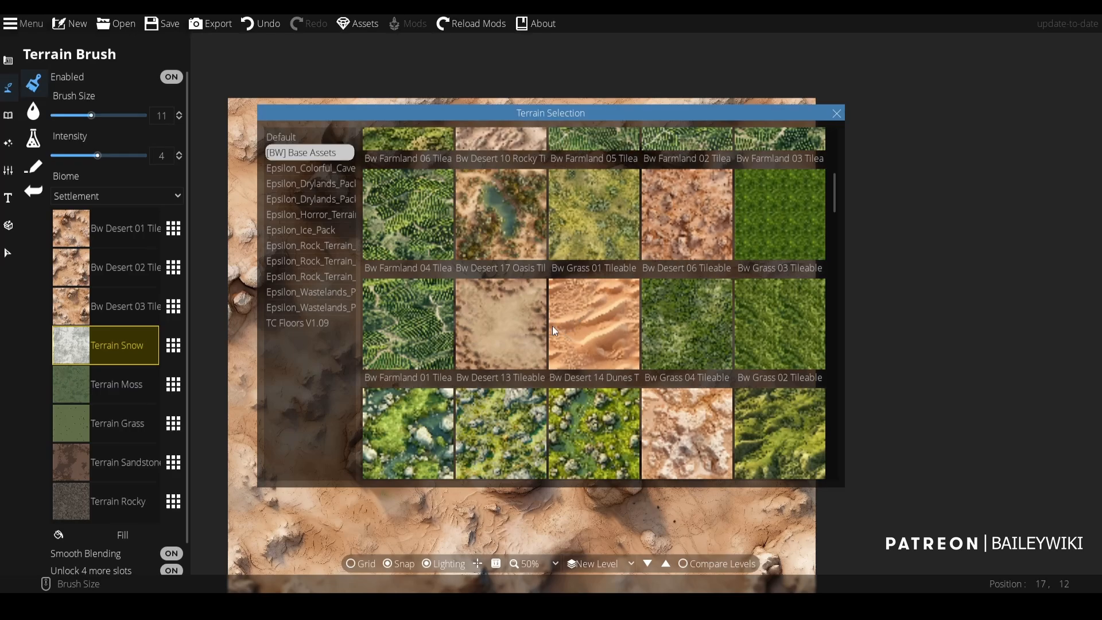
{"action": "scroll", "coordinate": [514, 324], "scroll_direction": "down", "scroll_amount": 3}
{"action": "scroll", "coordinate": [515, 322], "scroll_direction": "up", "scroll_amount": 2}
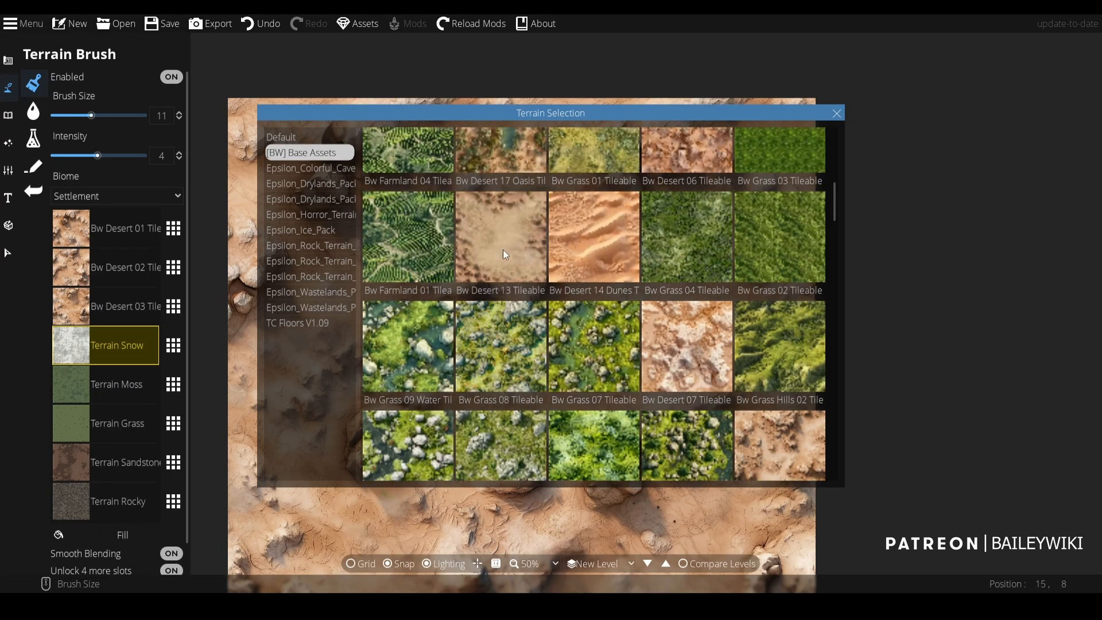
{"action": "left_click", "coordinate": [502, 249]}
- Paint Bw Desert 13 terrain across the map's centre and left, reducing the brush size to 6 and then raising it to 9
{"action": "mouse_move", "coordinate": [483, 308]}
{"action": "left_mouse_down"}
{"action": "mouse_move", "coordinate": [503, 270]}
{"action": "mouse_move", "coordinate": [519, 285]}
{"action": "mouse_move", "coordinate": [513, 298]}
{"action": "mouse_move", "coordinate": [462, 321]}
{"action": "mouse_move", "coordinate": [420, 284]}
{"action": "mouse_move", "coordinate": [476, 227]}
{"action": "mouse_move", "coordinate": [523, 307]}
{"action": "mouse_move", "coordinate": [625, 323]}
{"action": "left_mouse_up"}
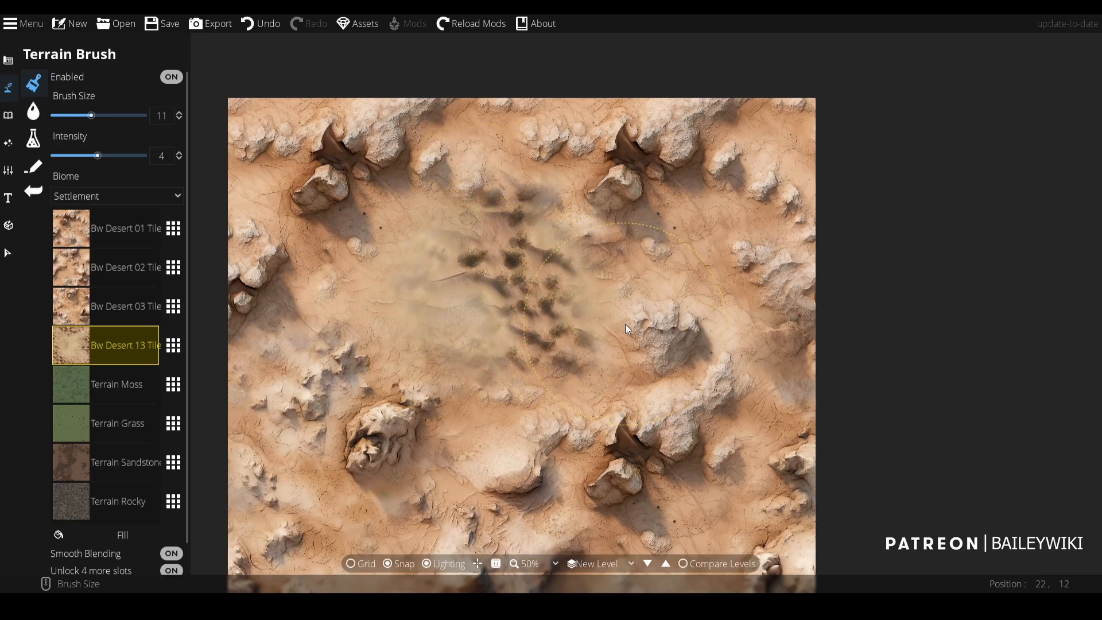
{"action": "scroll", "coordinate": [635, 326], "scroll_direction": "down", "scroll_amount": 2}
{"action": "scroll", "coordinate": [634, 325], "scroll_direction": "down", "scroll_amount": 3}
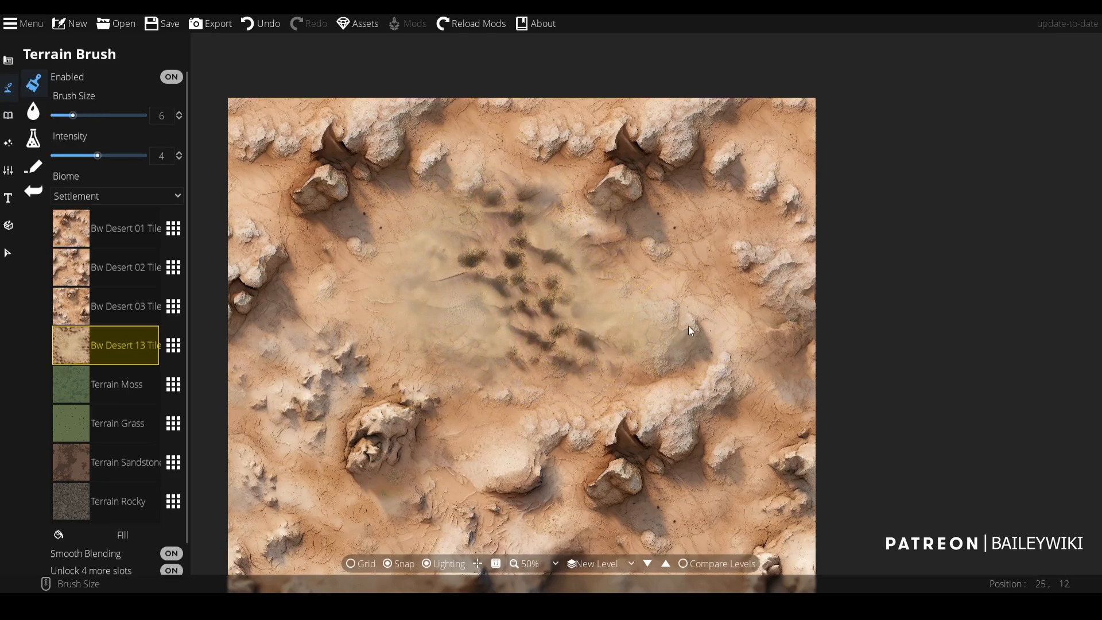
{"action": "mouse_move", "coordinate": [690, 329]}
{"action": "left_mouse_down"}
{"action": "mouse_move", "coordinate": [649, 360]}
{"action": "mouse_move", "coordinate": [597, 336]}
{"action": "mouse_move", "coordinate": [671, 258]}
{"action": "mouse_move", "coordinate": [620, 276]}
{"action": "mouse_move", "coordinate": [488, 184]}
{"action": "mouse_move", "coordinate": [462, 233]}
{"action": "left_mouse_up"}
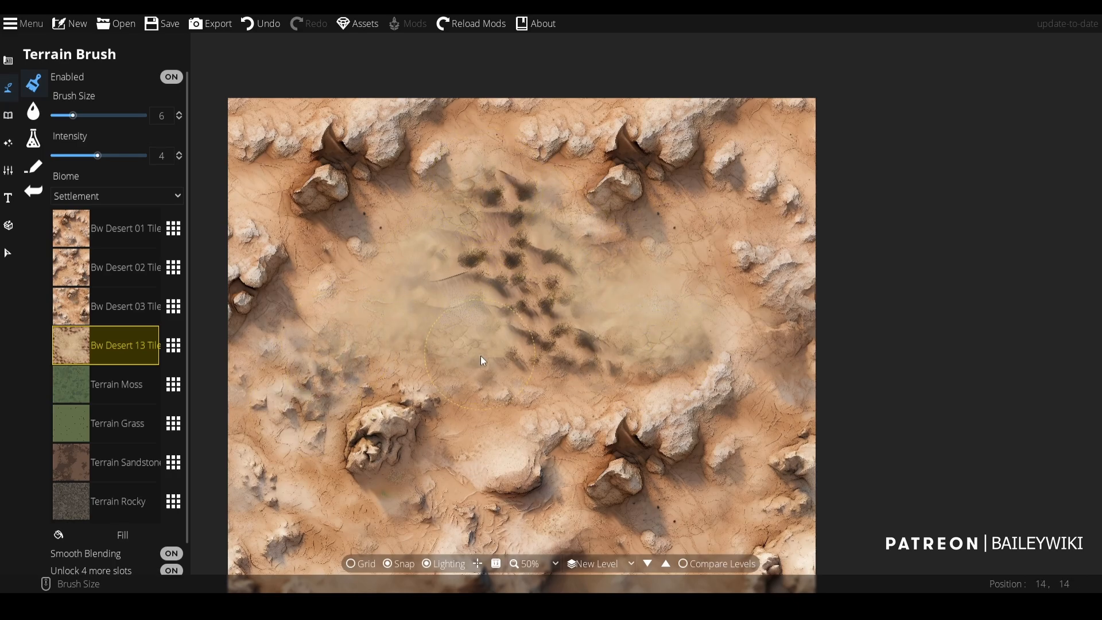
{"action": "left_click_drag", "start_coordinate": [481, 356], "coordinate": [519, 250]}
{"action": "scroll", "coordinate": [436, 287], "scroll_direction": "up", "scroll_amount": 3}
{"action": "mouse_move", "coordinate": [436, 287]}
{"action": "left_mouse_down"}
{"action": "mouse_move", "coordinate": [401, 357]}
{"action": "mouse_move", "coordinate": [459, 304]}
{"action": "mouse_move", "coordinate": [430, 246]}
{"action": "mouse_move", "coordinate": [396, 230]}
{"action": "mouse_move", "coordinate": [338, 351]}
{"action": "left_mouse_up"}
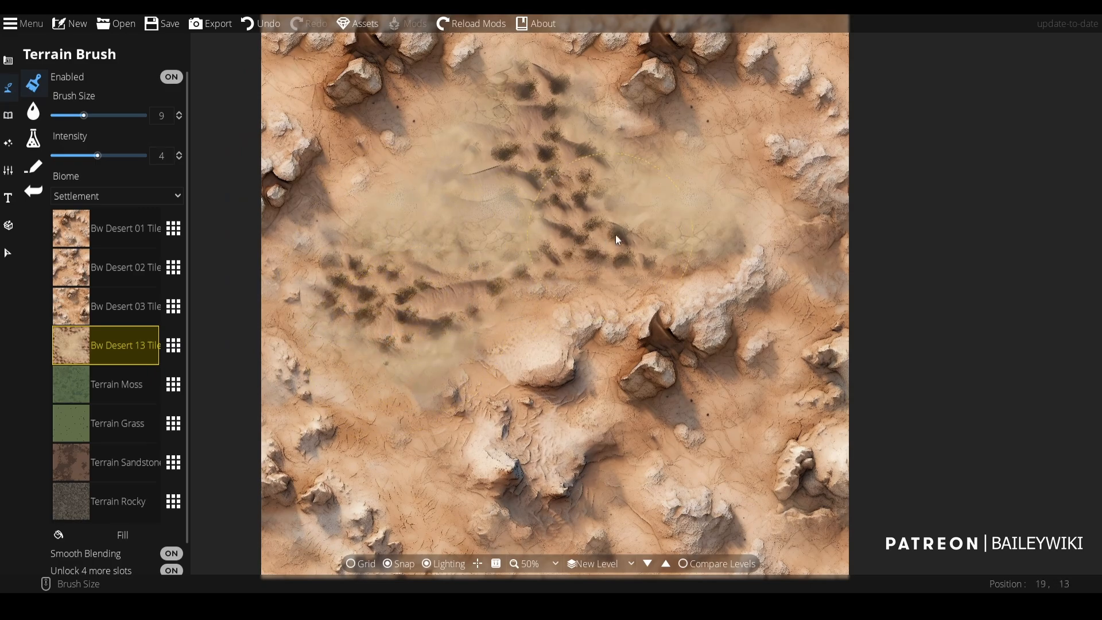
{"action": "mouse_move", "coordinate": [652, 219]}
{"action": "left_mouse_down"}
{"action": "mouse_move", "coordinate": [608, 353]}
{"action": "mouse_move", "coordinate": [564, 191]}
{"action": "left_mouse_up"}
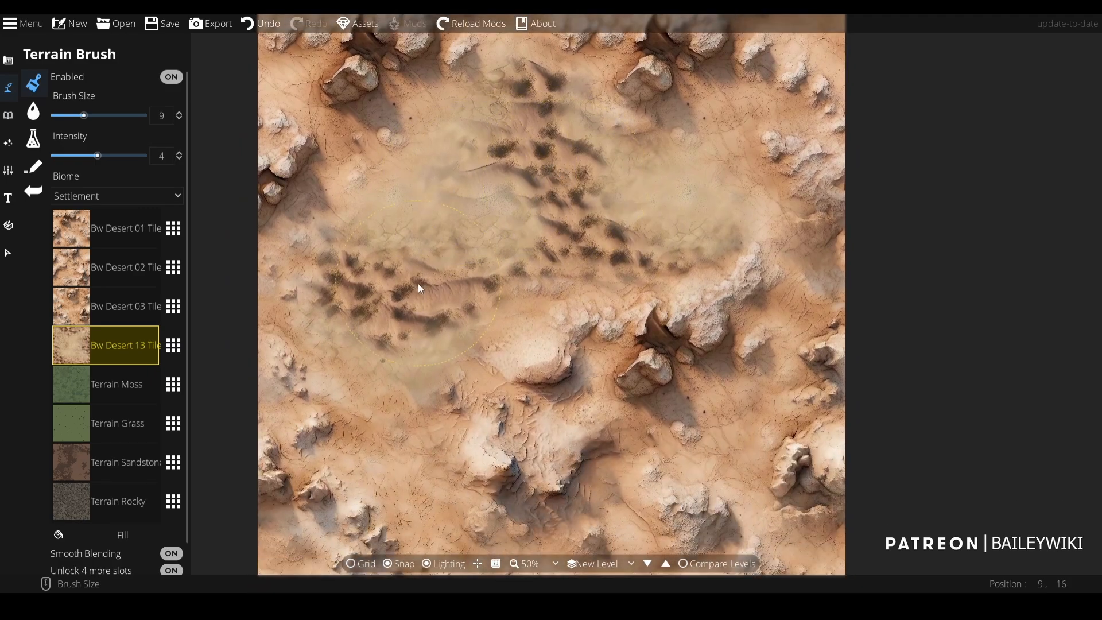
- Replace the Terrain Moss slot with the Bw Texture Desert 01 texture from [BW] Base Assets
{"action": "left_click", "coordinate": [123, 385]}
{"action": "left_click", "coordinate": [173, 384]}
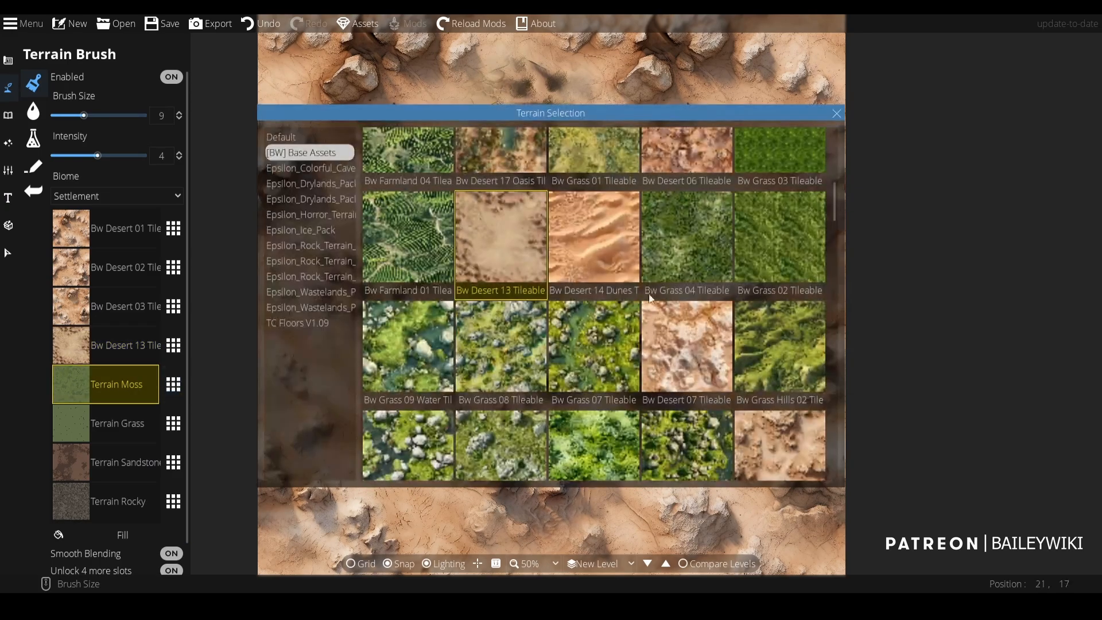
{"action": "left_click_drag", "start_coordinate": [833, 194], "coordinate": [814, 463]}
{"action": "left_click", "coordinate": [450, 439]}
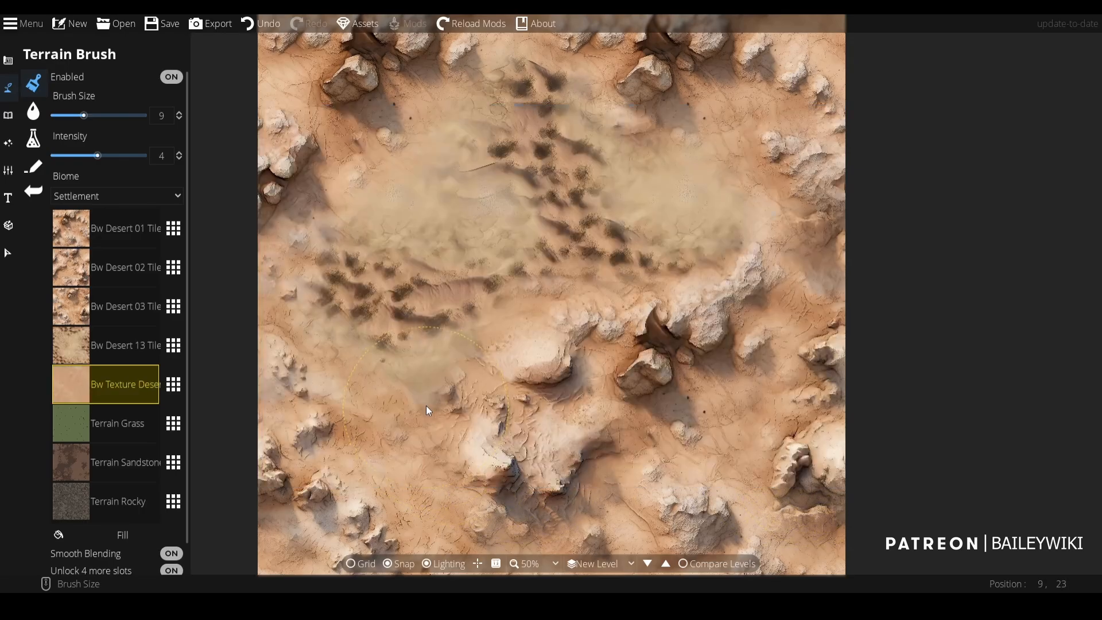
- Paint Bw Texture Desert 01 over the dark scrub patches to form a smooth sandy clearing across the map's centre and left
{"action": "left_click_drag", "start_coordinate": [429, 348], "coordinate": [469, 233]}
{"action": "mouse_move", "coordinate": [402, 178]}
{"action": "left_mouse_down"}
{"action": "mouse_move", "coordinate": [445, 202]}
{"action": "mouse_move", "coordinate": [548, 148]}
{"action": "mouse_move", "coordinate": [439, 223]}
{"action": "mouse_move", "coordinate": [425, 178]}
{"action": "mouse_move", "coordinate": [434, 127]}
{"action": "left_mouse_up"}
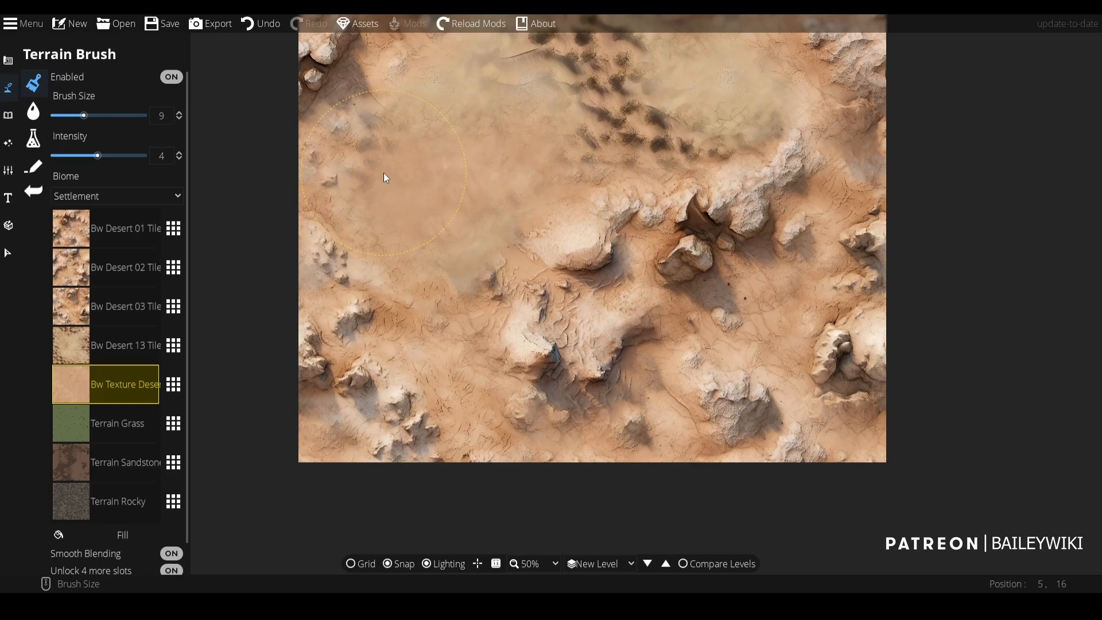
{"action": "mouse_move", "coordinate": [386, 178]}
{"action": "left_mouse_down"}
{"action": "mouse_move", "coordinate": [352, 163]}
{"action": "mouse_move", "coordinate": [408, 209]}
{"action": "left_mouse_up"}
{"action": "left_click_drag", "start_coordinate": [477, 193], "coordinate": [445, 332]}
{"action": "mouse_move", "coordinate": [489, 236]}
{"action": "left_mouse_down"}
{"action": "mouse_move", "coordinate": [523, 141]}
{"action": "mouse_move", "coordinate": [520, 256]}
{"action": "mouse_move", "coordinate": [562, 270]}
{"action": "mouse_move", "coordinate": [593, 263]}
{"action": "mouse_move", "coordinate": [567, 200]}
{"action": "mouse_move", "coordinate": [620, 262]}
{"action": "mouse_move", "coordinate": [650, 272]}
{"action": "mouse_move", "coordinate": [701, 250]}
{"action": "left_mouse_up"}
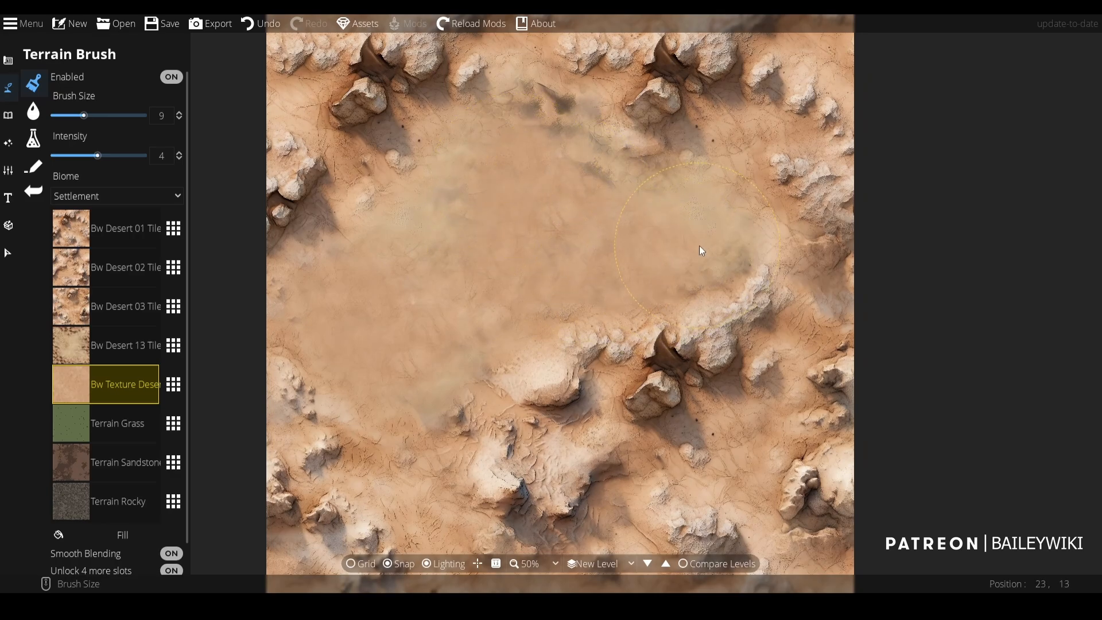
{"action": "left_click_drag", "start_coordinate": [513, 164], "coordinate": [546, 140]}
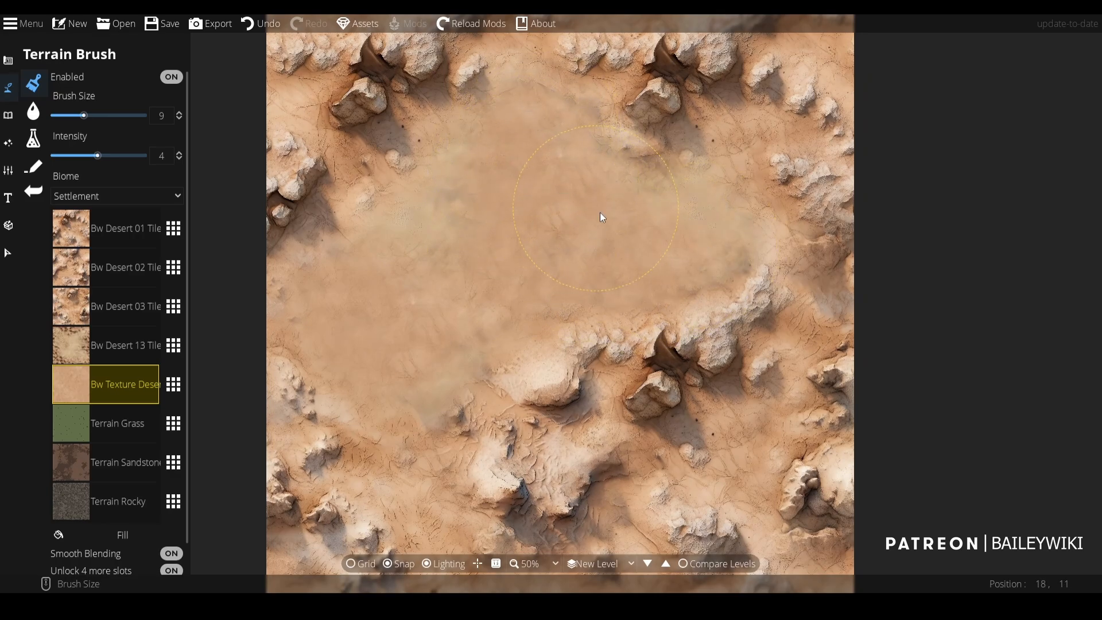
- Extend the smooth sand from the clearing to the map's lower and upper edges with brush size 8
{"action": "key", "text": "Down"}
{"action": "key", "text": "Left"}
{"action": "key", "text": "Down"}
{"action": "key", "text": "Left"}
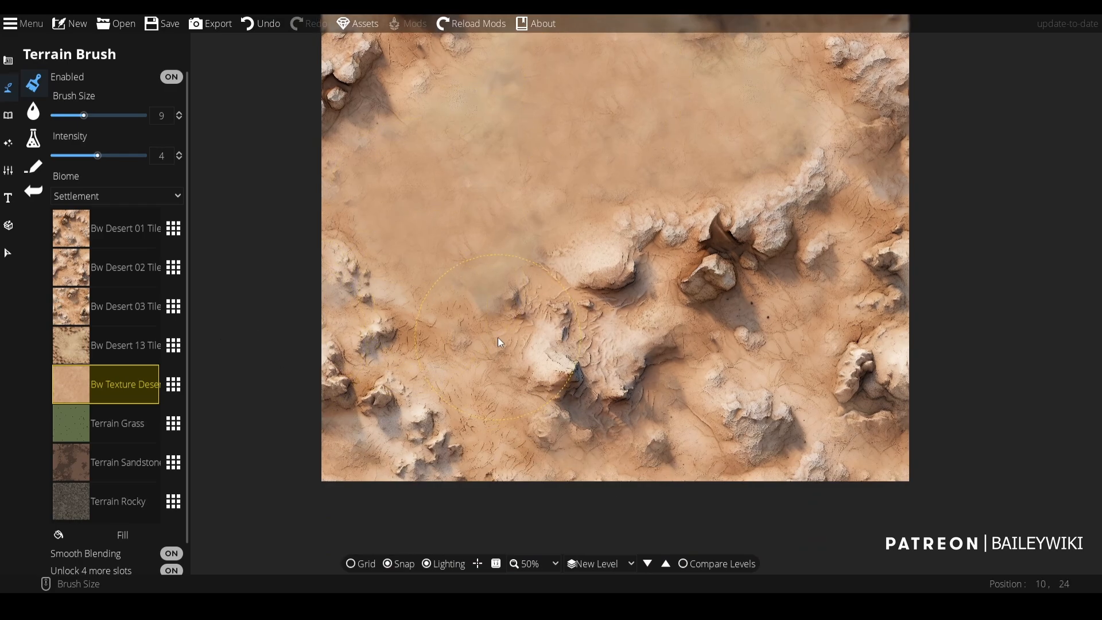
{"action": "scroll", "coordinate": [479, 318], "scroll_direction": "down", "scroll_amount": 1}
{"action": "mouse_move", "coordinate": [456, 342]}
{"action": "left_mouse_down"}
{"action": "mouse_move", "coordinate": [466, 408]}
{"action": "mouse_move", "coordinate": [502, 469]}
{"action": "left_mouse_up"}
{"action": "scroll", "coordinate": [473, 396], "scroll_direction": "down", "scroll_amount": 1}
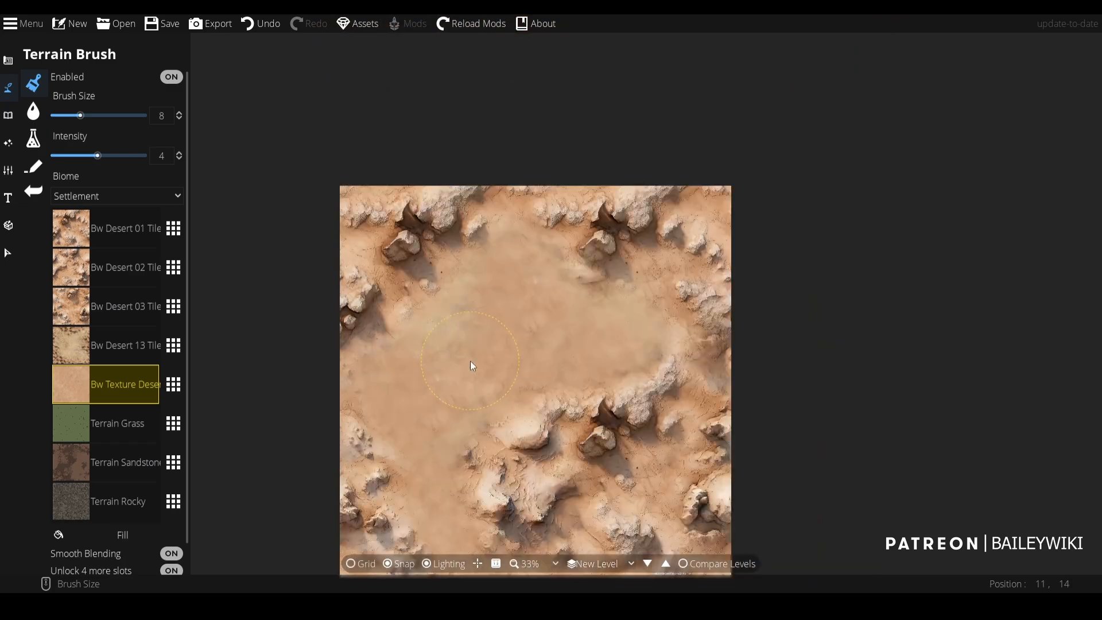
{"action": "scroll", "coordinate": [479, 338], "scroll_direction": "up", "scroll_amount": 2}
{"action": "left_click_drag", "start_coordinate": [586, 117], "coordinate": [519, 323]}
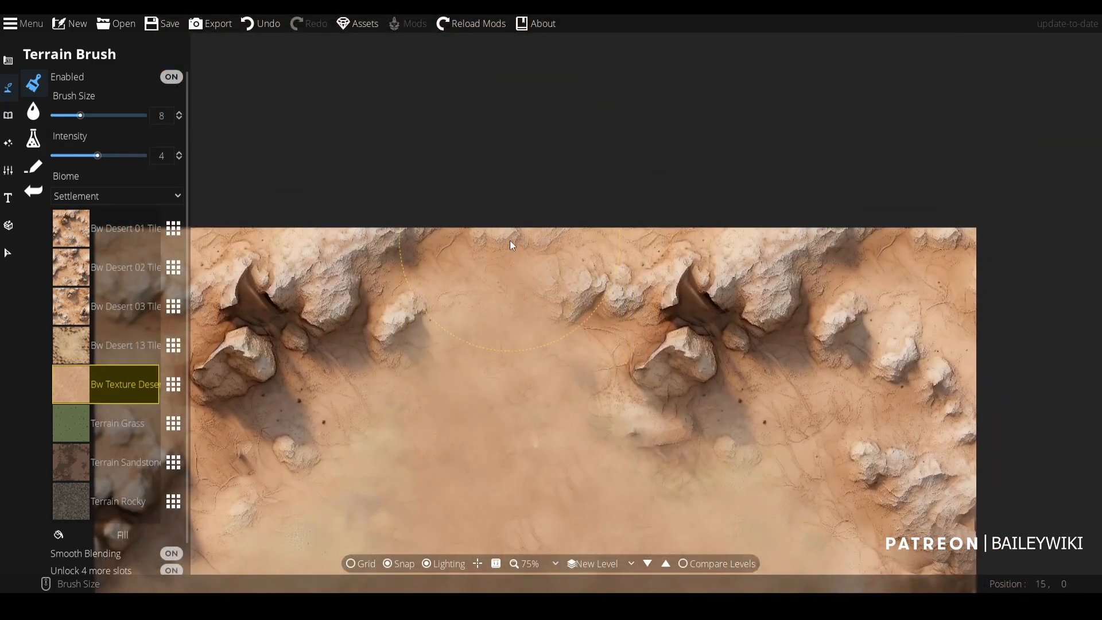
{"action": "scroll", "coordinate": [545, 293], "scroll_direction": "down", "scroll_amount": 2}
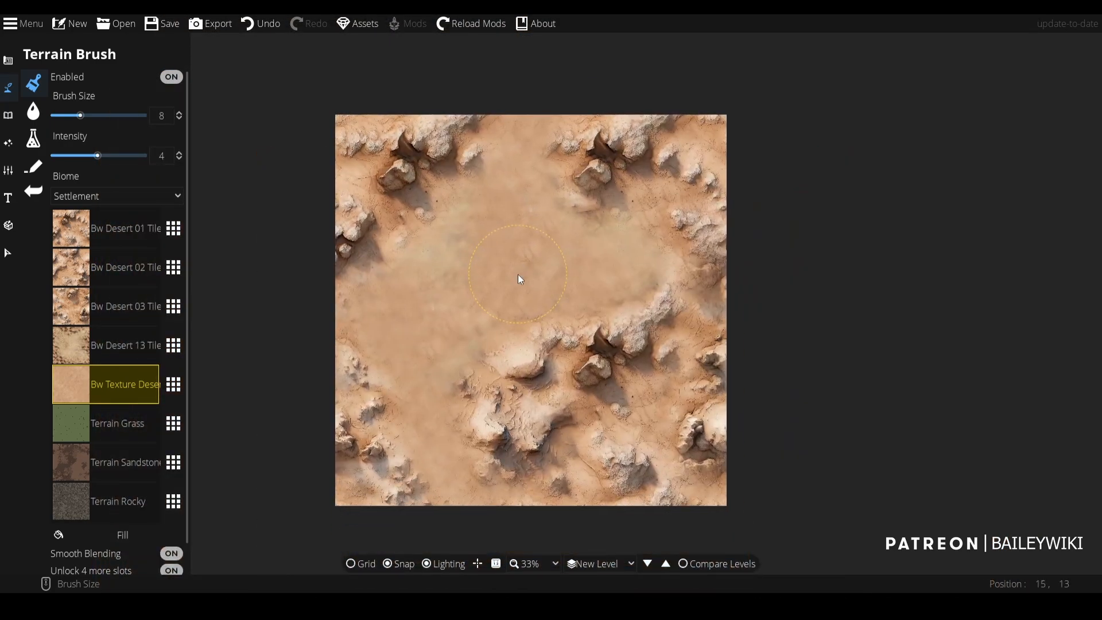
{"action": "scroll", "coordinate": [476, 257], "scroll_direction": "up", "scroll_amount": 1}
{"action": "scroll", "coordinate": [476, 255], "scroll_direction": "up", "scroll_amount": 1}
{"action": "scroll", "coordinate": [470, 253], "scroll_direction": "down", "scroll_amount": 1}
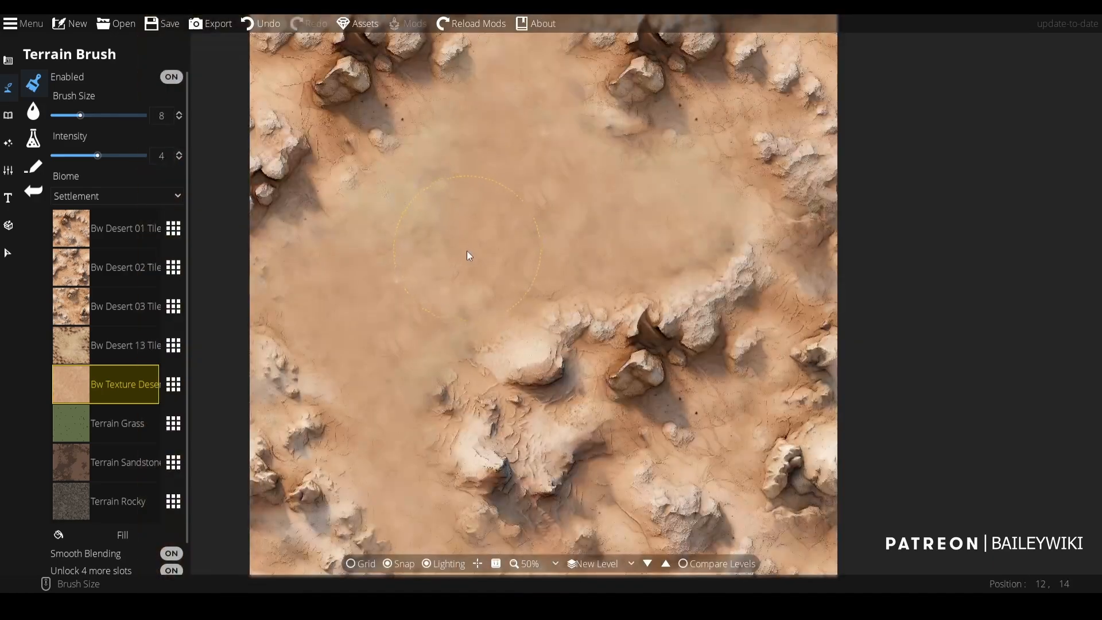
{"action": "mouse_move", "coordinate": [466, 250]}
{"action": "left_mouse_down"}
{"action": "mouse_move", "coordinate": [387, 162]}
{"action": "mouse_move", "coordinate": [395, 242]}
{"action": "mouse_move", "coordinate": [459, 281]}
{"action": "left_mouse_up"}
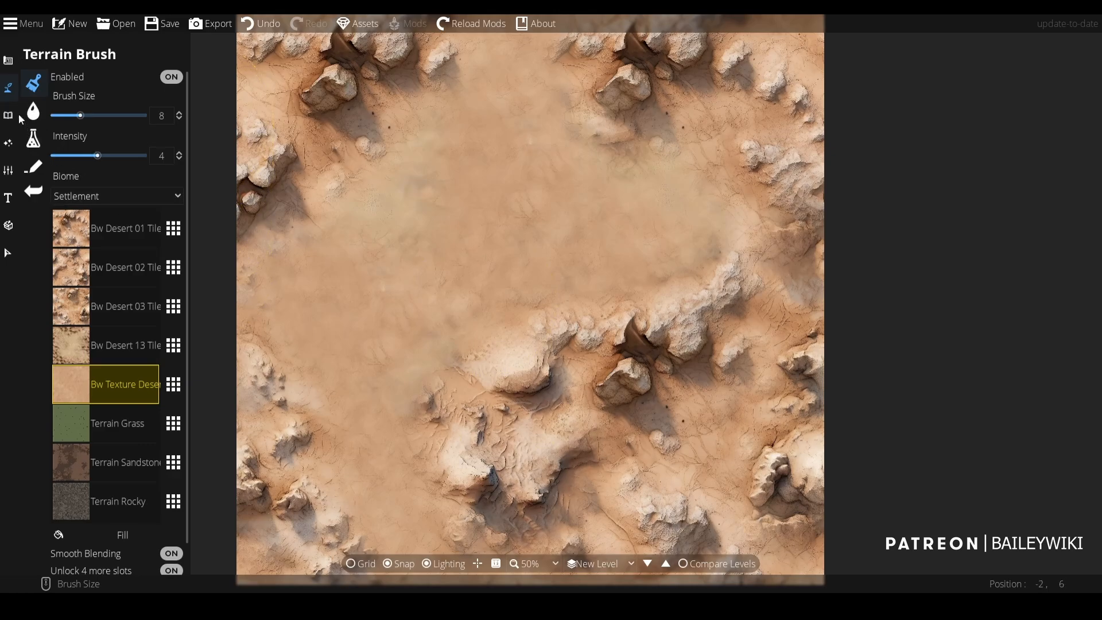
- Create a new level with the default label, no cloned level, and switching to it on creation
{"action": "left_click", "coordinate": [11, 172]}
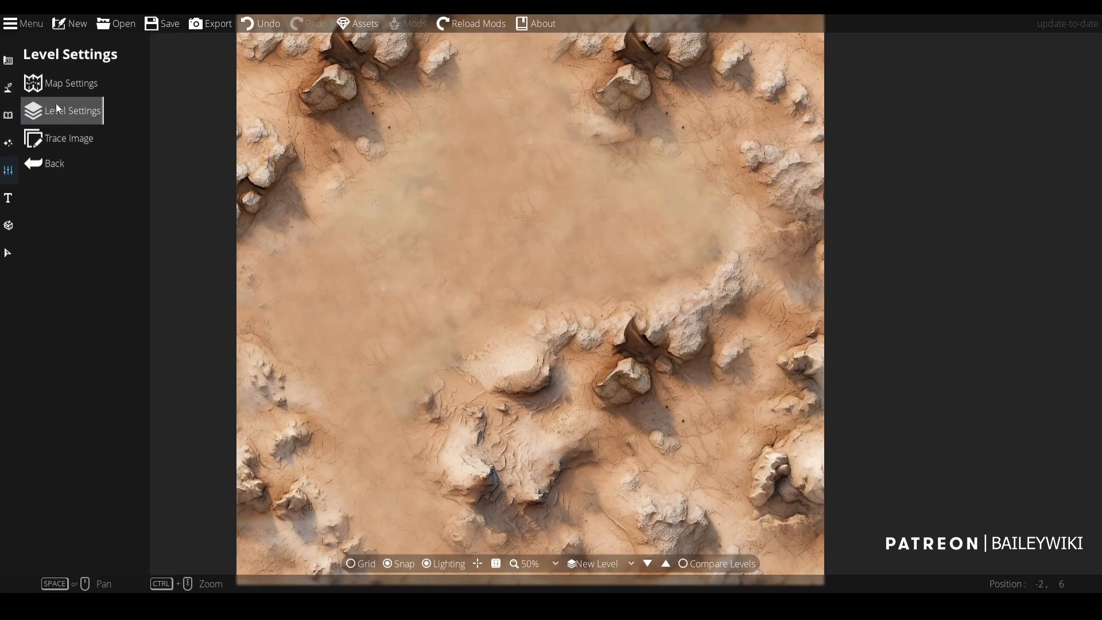
{"action": "left_click", "coordinate": [61, 111]}
{"action": "left_click", "coordinate": [82, 79]}
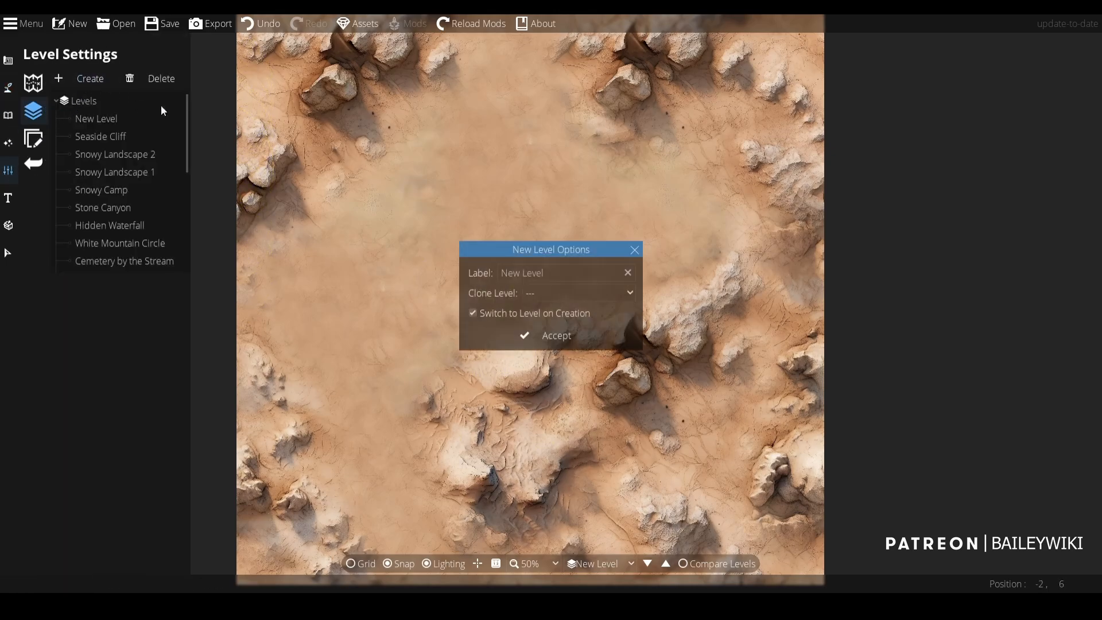
{"action": "left_click", "coordinate": [551, 336]}
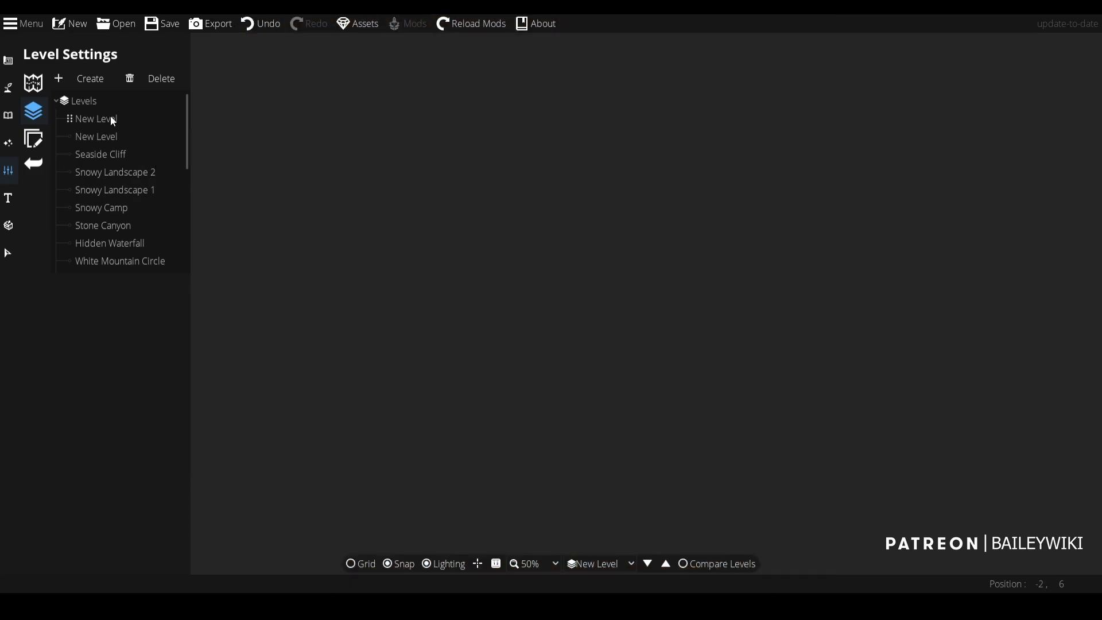
- Enable terrain on the new level, turn on smooth blending and unlock the 4 extra texture slots
{"action": "left_click", "coordinate": [9, 88]}
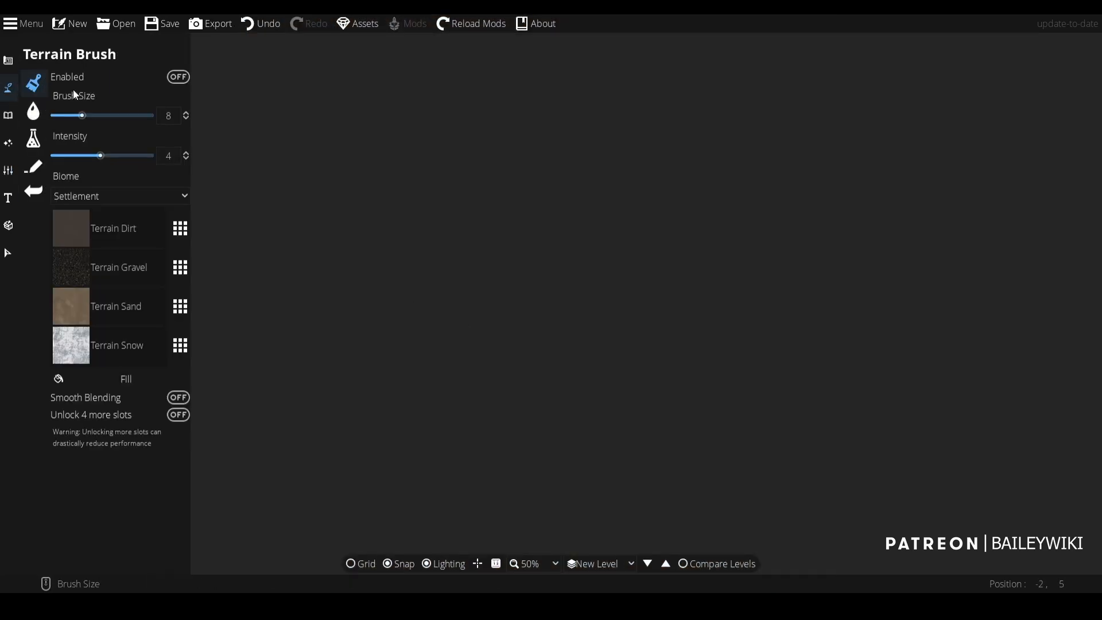
{"action": "left_click", "coordinate": [178, 77]}
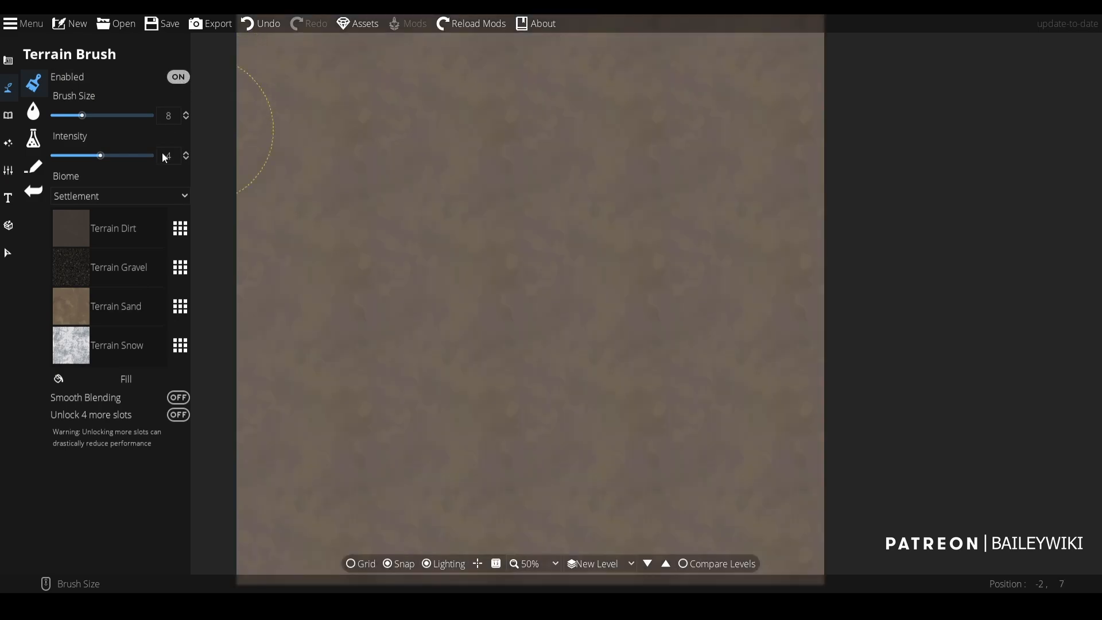
{"action": "left_click", "coordinate": [172, 399]}
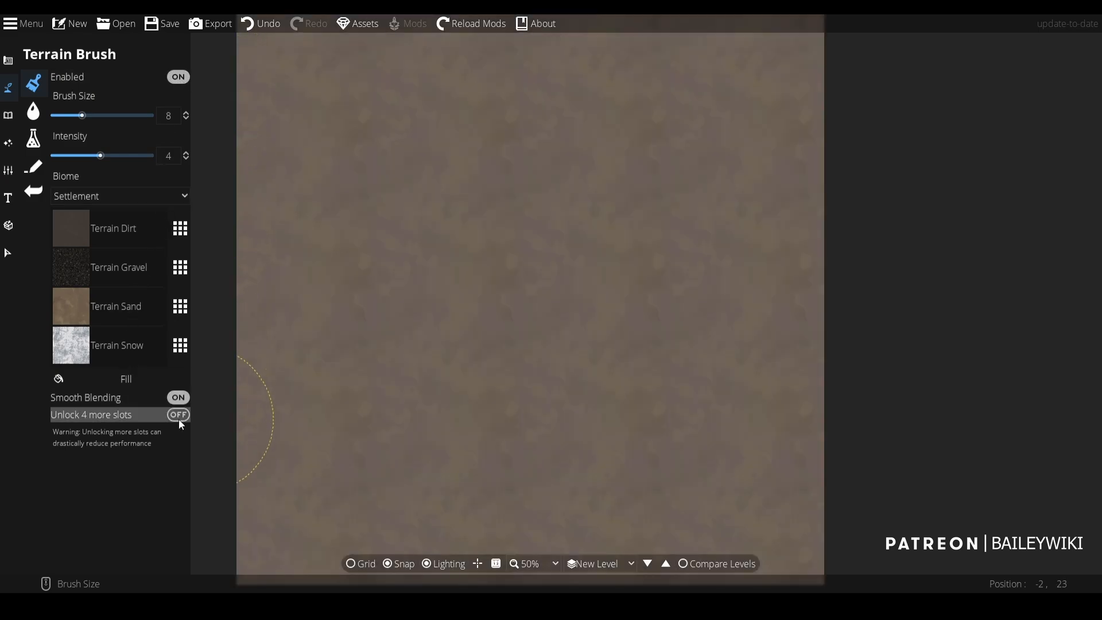
{"action": "left_click", "coordinate": [178, 415]}
- Replace the Terrain Dirt slot with the Bw Rocky 01 Tileable texture as the level's base terrain
{"action": "left_click", "coordinate": [175, 227]}
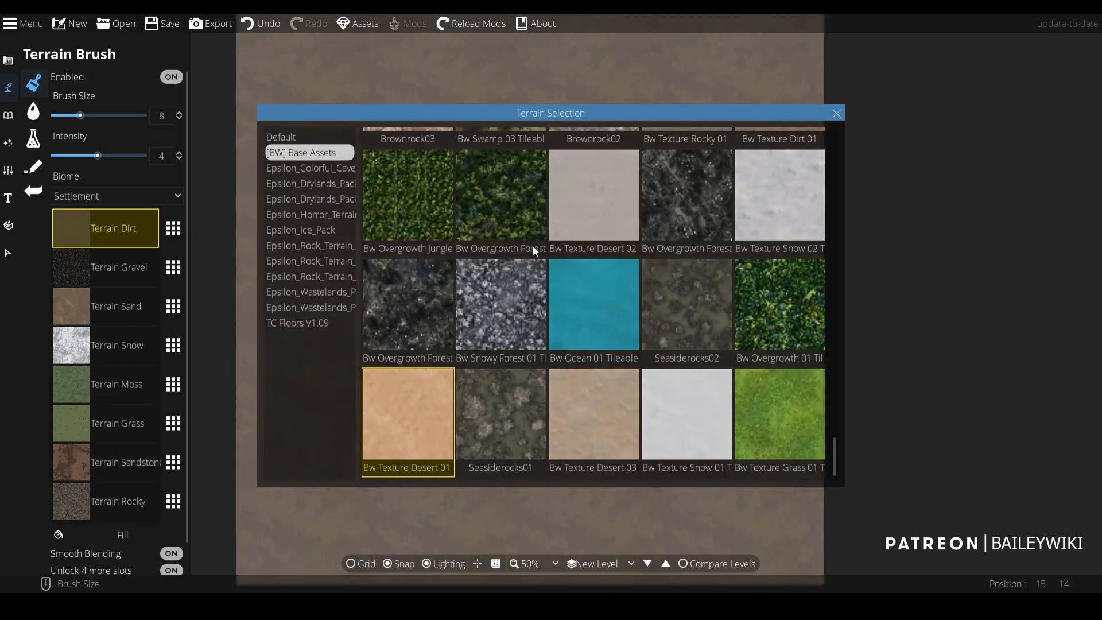
{"action": "left_click_drag", "start_coordinate": [834, 455], "coordinate": [825, 287]}
{"action": "left_click", "coordinate": [418, 262]}
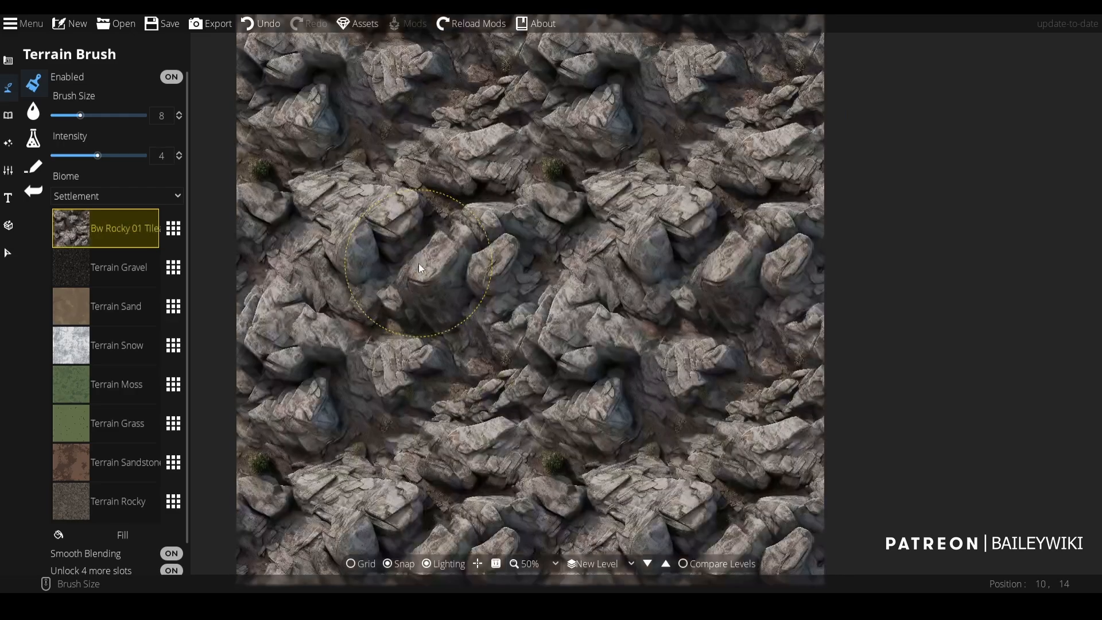
{"action": "scroll", "coordinate": [412, 257], "scroll_direction": "down", "scroll_amount": 1}
{"action": "scroll", "coordinate": [416, 279], "scroll_direction": "up", "scroll_amount": 1}
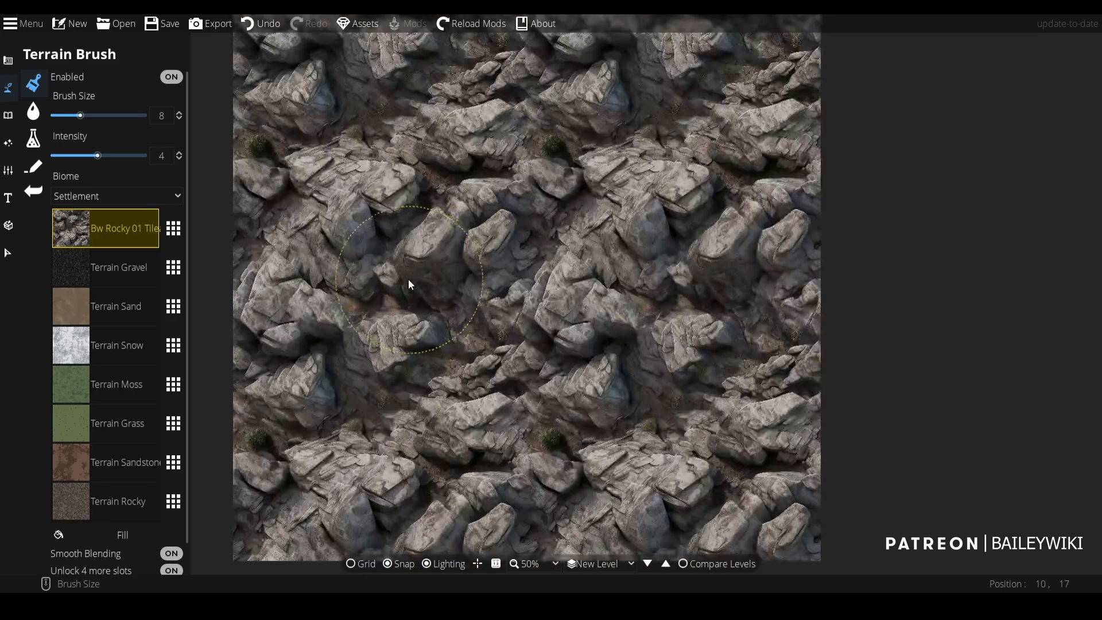
- Replace the Terrain Gravel slot with the Bw Texture Ocean 02 Calm Tileable texture
{"action": "left_click", "coordinate": [109, 270]}
{"action": "left_click", "coordinate": [173, 267]}
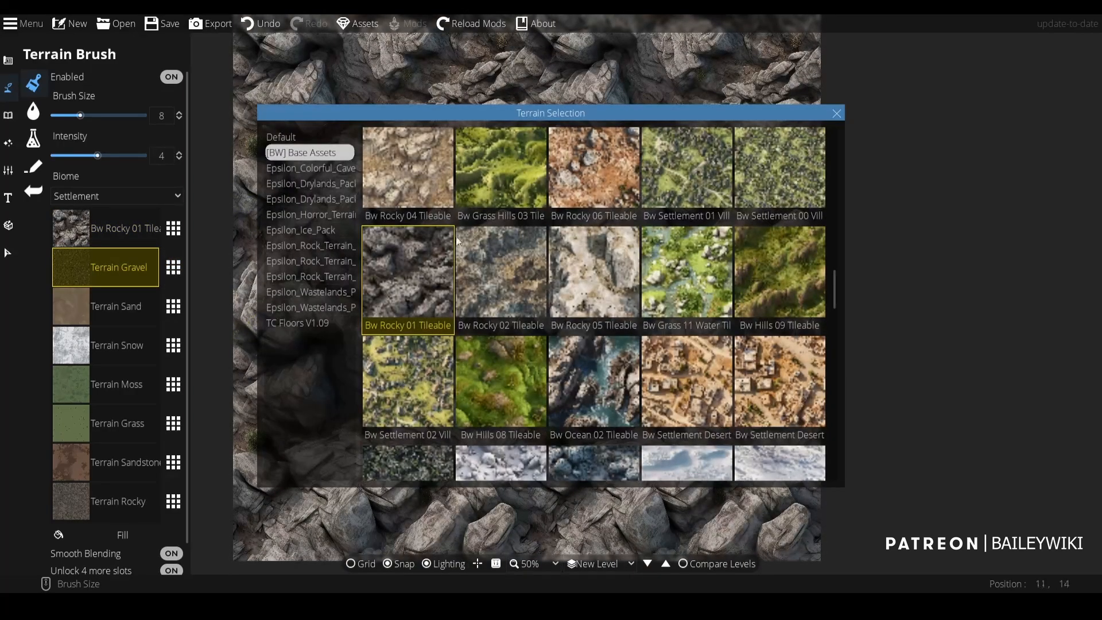
{"action": "scroll", "coordinate": [602, 353], "scroll_direction": "down", "scroll_amount": 2}
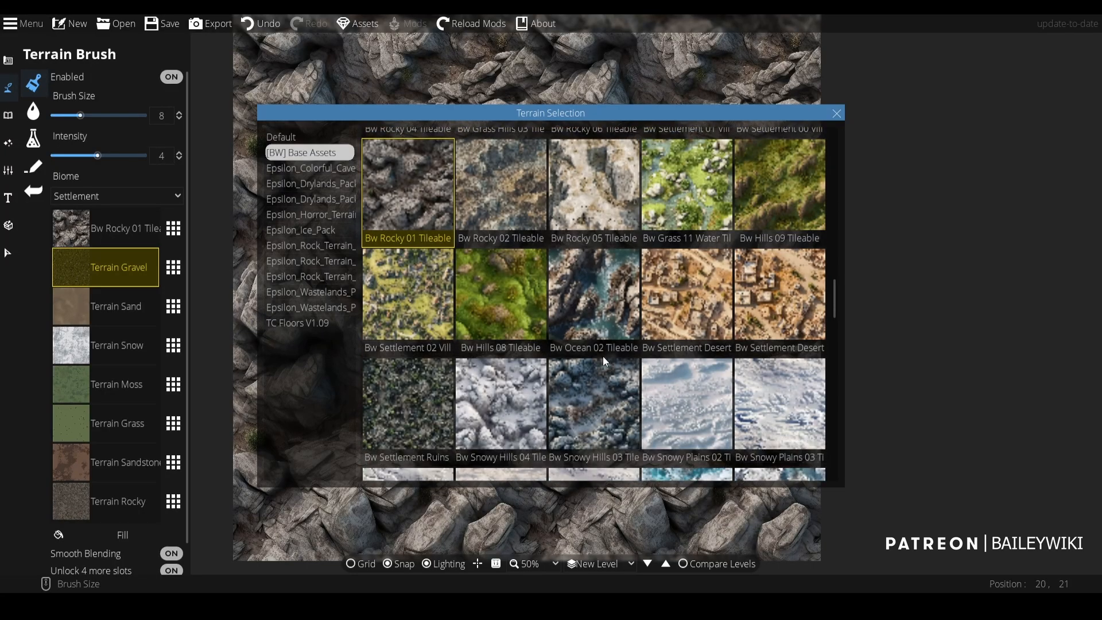
{"action": "scroll", "coordinate": [565, 365], "scroll_direction": "down", "scroll_amount": 1}
{"action": "scroll", "coordinate": [571, 367], "scroll_direction": "down", "scroll_amount": 4}
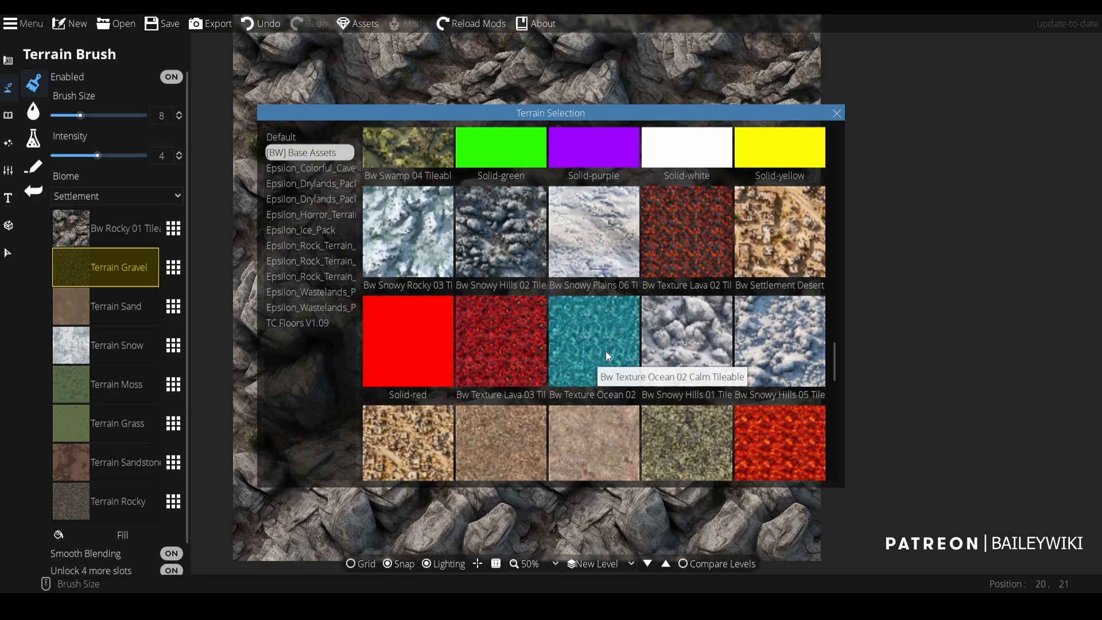
{"action": "left_click", "coordinate": [604, 350]}
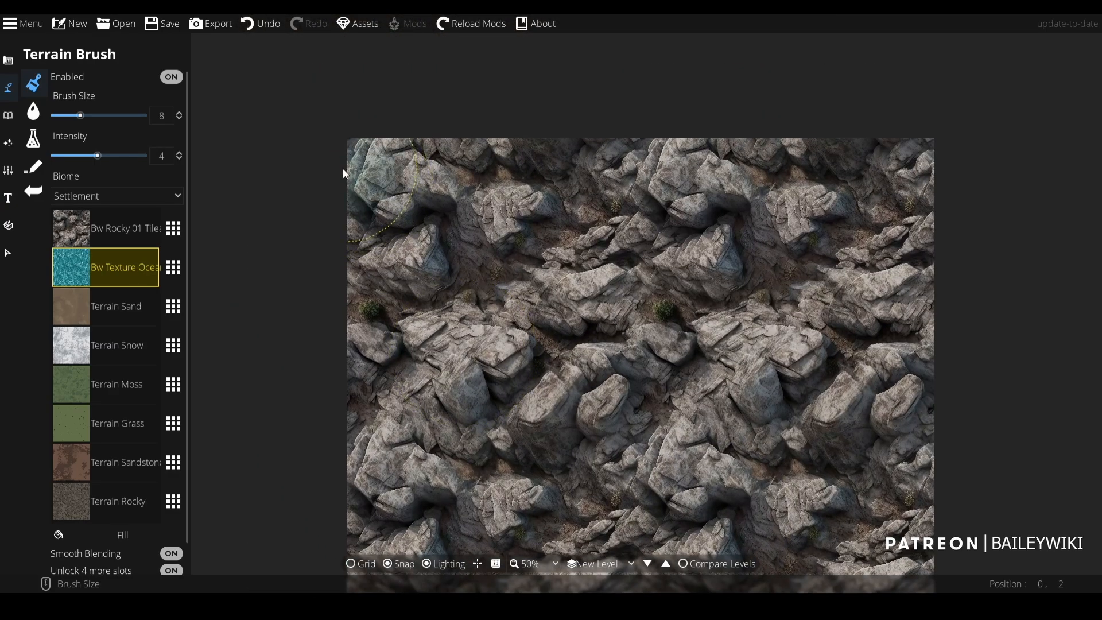
- Paint calm ocean along the map's upper, right and lower edges around the rocks, reducing the brush size from 8 to 5
{"action": "mouse_move", "coordinate": [344, 173]}
{"action": "left_mouse_down"}
{"action": "mouse_move", "coordinate": [427, 147]}
{"action": "mouse_move", "coordinate": [346, 185]}
{"action": "mouse_move", "coordinate": [385, 183]}
{"action": "mouse_move", "coordinate": [347, 217]}
{"action": "mouse_move", "coordinate": [442, 191]}
{"action": "mouse_move", "coordinate": [467, 195]}
{"action": "mouse_move", "coordinate": [497, 294]}
{"action": "mouse_move", "coordinate": [538, 233]}
{"action": "mouse_move", "coordinate": [524, 188]}
{"action": "mouse_move", "coordinate": [537, 187]}
{"action": "mouse_move", "coordinate": [504, 171]}
{"action": "mouse_move", "coordinate": [575, 199]}
{"action": "mouse_move", "coordinate": [579, 220]}
{"action": "mouse_move", "coordinate": [593, 223]}
{"action": "mouse_move", "coordinate": [609, 204]}
{"action": "mouse_move", "coordinate": [659, 206]}
{"action": "mouse_move", "coordinate": [681, 223]}
{"action": "mouse_move", "coordinate": [715, 214]}
{"action": "mouse_move", "coordinate": [670, 175]}
{"action": "mouse_move", "coordinate": [620, 167]}
{"action": "mouse_move", "coordinate": [703, 178]}
{"action": "mouse_move", "coordinate": [573, 172]}
{"action": "mouse_move", "coordinate": [767, 195]}
{"action": "mouse_move", "coordinate": [749, 216]}
{"action": "mouse_move", "coordinate": [785, 237]}
{"action": "mouse_move", "coordinate": [789, 276]}
{"action": "mouse_move", "coordinate": [841, 228]}
{"action": "mouse_move", "coordinate": [797, 188]}
{"action": "mouse_move", "coordinate": [746, 169]}
{"action": "mouse_move", "coordinate": [820, 183]}
{"action": "mouse_move", "coordinate": [832, 161]}
{"action": "mouse_move", "coordinate": [884, 172]}
{"action": "mouse_move", "coordinate": [892, 163]}
{"action": "mouse_move", "coordinate": [948, 183]}
{"action": "mouse_move", "coordinate": [946, 196]}
{"action": "mouse_move", "coordinate": [869, 231]}
{"action": "mouse_move", "coordinate": [842, 307]}
{"action": "mouse_move", "coordinate": [908, 346]}
{"action": "mouse_move", "coordinate": [949, 342]}
{"action": "mouse_move", "coordinate": [900, 253]}
{"action": "mouse_move", "coordinate": [941, 287]}
{"action": "mouse_move", "coordinate": [911, 256]}
{"action": "mouse_move", "coordinate": [898, 293]}
{"action": "mouse_move", "coordinate": [913, 258]}
{"action": "mouse_move", "coordinate": [859, 115]}
{"action": "left_mouse_up"}
{"action": "scroll", "coordinate": [380, 178], "scroll_direction": "down", "scroll_amount": 3}
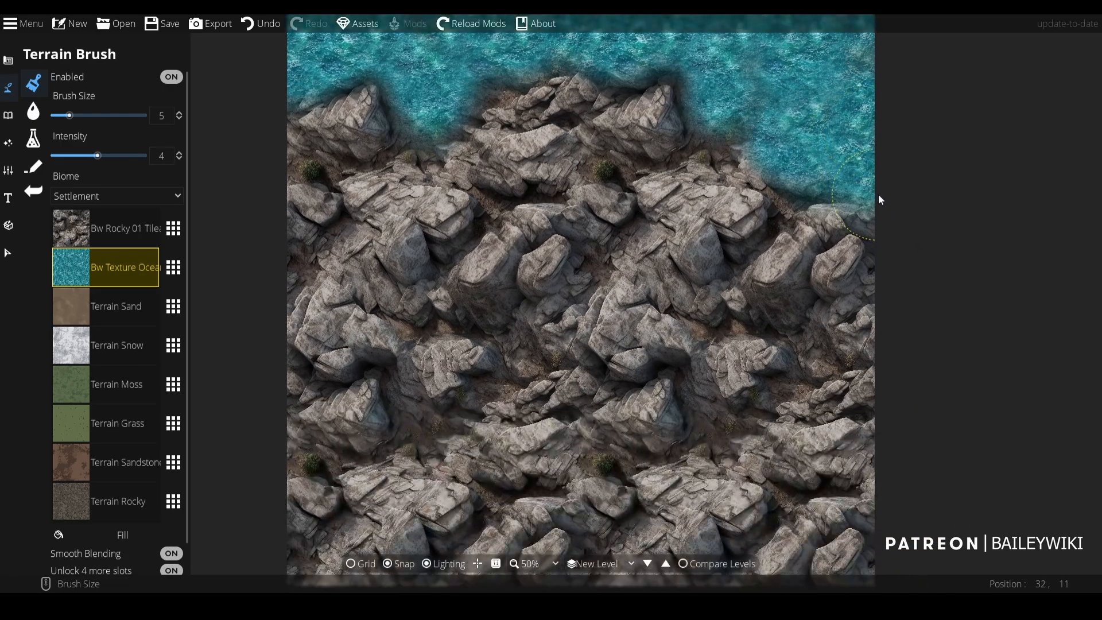
{"action": "mouse_move", "coordinate": [879, 199]}
{"action": "left_mouse_down"}
{"action": "mouse_move", "coordinate": [847, 211]}
{"action": "mouse_move", "coordinate": [859, 251]}
{"action": "mouse_move", "coordinate": [841, 296]}
{"action": "mouse_move", "coordinate": [856, 333]}
{"action": "mouse_move", "coordinate": [824, 364]}
{"action": "mouse_move", "coordinate": [859, 383]}
{"action": "mouse_move", "coordinate": [855, 395]}
{"action": "mouse_move", "coordinate": [901, 226]}
{"action": "mouse_move", "coordinate": [894, 219]}
{"action": "mouse_move", "coordinate": [868, 250]}
{"action": "mouse_move", "coordinate": [895, 296]}
{"action": "mouse_move", "coordinate": [902, 344]}
{"action": "mouse_move", "coordinate": [917, 251]}
{"action": "mouse_move", "coordinate": [875, 301]}
{"action": "mouse_move", "coordinate": [794, 289]}
{"action": "mouse_move", "coordinate": [860, 250]}
{"action": "mouse_move", "coordinate": [824, 285]}
{"action": "mouse_move", "coordinate": [849, 341]}
{"action": "mouse_move", "coordinate": [808, 426]}
{"action": "mouse_move", "coordinate": [888, 381]}
{"action": "mouse_move", "coordinate": [900, 383]}
{"action": "mouse_move", "coordinate": [891, 433]}
{"action": "mouse_move", "coordinate": [854, 417]}
{"action": "mouse_move", "coordinate": [888, 382]}
{"action": "mouse_move", "coordinate": [884, 354]}
{"action": "mouse_move", "coordinate": [859, 410]}
{"action": "mouse_move", "coordinate": [719, 442]}
{"action": "mouse_move", "coordinate": [670, 426]}
{"action": "mouse_move", "coordinate": [666, 396]}
{"action": "mouse_move", "coordinate": [616, 411]}
{"action": "mouse_move", "coordinate": [535, 390]}
{"action": "mouse_move", "coordinate": [502, 408]}
{"action": "mouse_move", "coordinate": [531, 428]}
{"action": "mouse_move", "coordinate": [588, 430]}
{"action": "mouse_move", "coordinate": [575, 409]}
{"action": "mouse_move", "coordinate": [477, 373]}
{"action": "mouse_move", "coordinate": [451, 331]}
{"action": "mouse_move", "coordinate": [455, 316]}
{"action": "mouse_move", "coordinate": [343, 333]}
{"action": "mouse_move", "coordinate": [329, 363]}
{"action": "mouse_move", "coordinate": [343, 407]}
{"action": "mouse_move", "coordinate": [429, 433]}
{"action": "mouse_move", "coordinate": [457, 395]}
{"action": "mouse_move", "coordinate": [407, 362]}
{"action": "mouse_move", "coordinate": [428, 402]}
{"action": "mouse_move", "coordinate": [342, 402]}
{"action": "mouse_move", "coordinate": [322, 356]}
{"action": "left_mouse_up"}
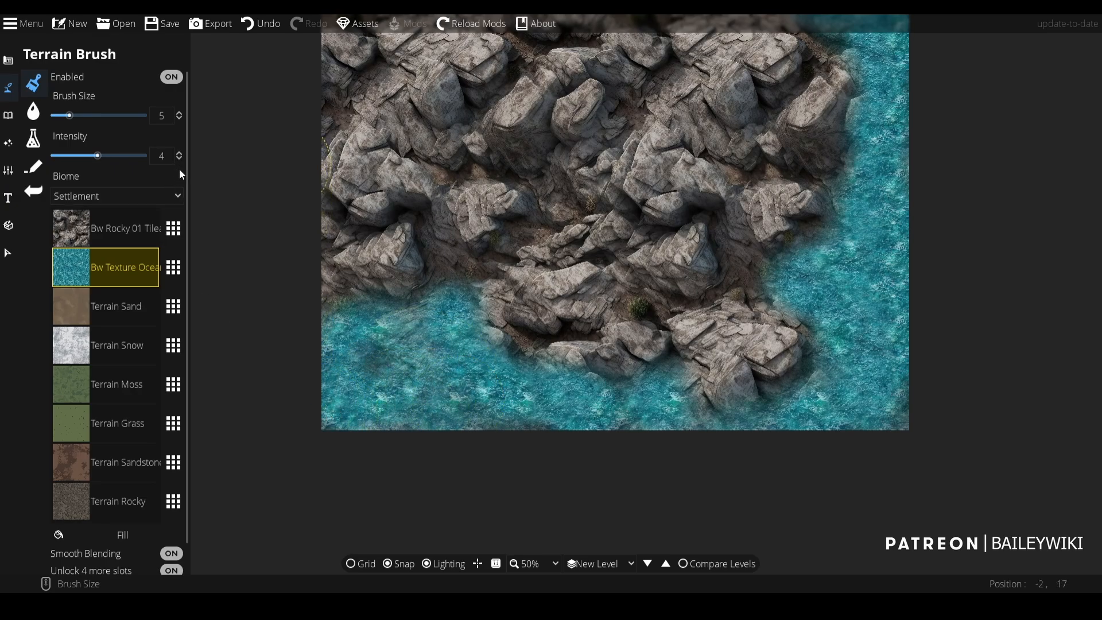
- Set the brush intensity to 5.8 and strengthen the calm ocean along the map's right side with brush size 5
{"action": "left_click", "coordinate": [118, 155]}
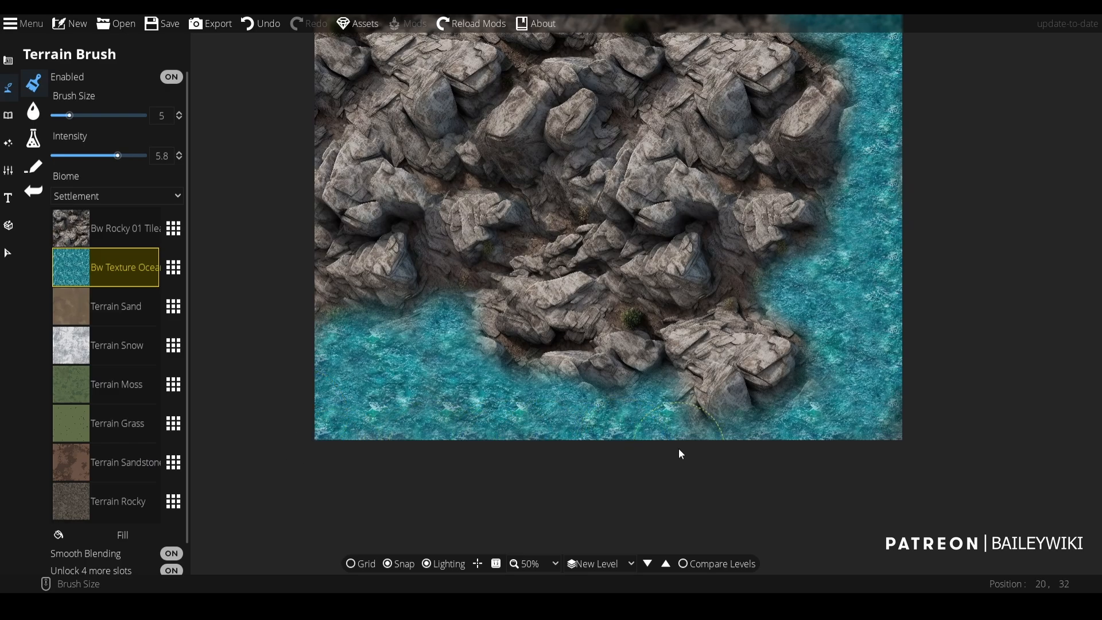
{"action": "left_click_drag", "start_coordinate": [874, 249], "coordinate": [855, 426]}
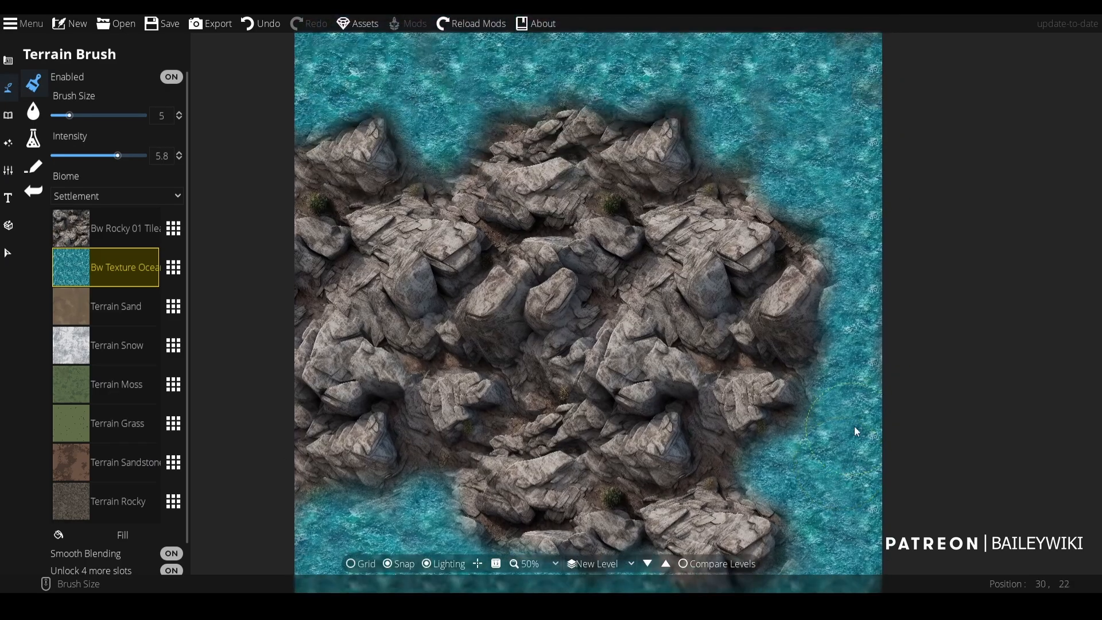
{"action": "scroll", "coordinate": [857, 402], "scroll_direction": "down", "scroll_amount": 1}
{"action": "scroll", "coordinate": [843, 386], "scroll_direction": "up", "scroll_amount": 1}
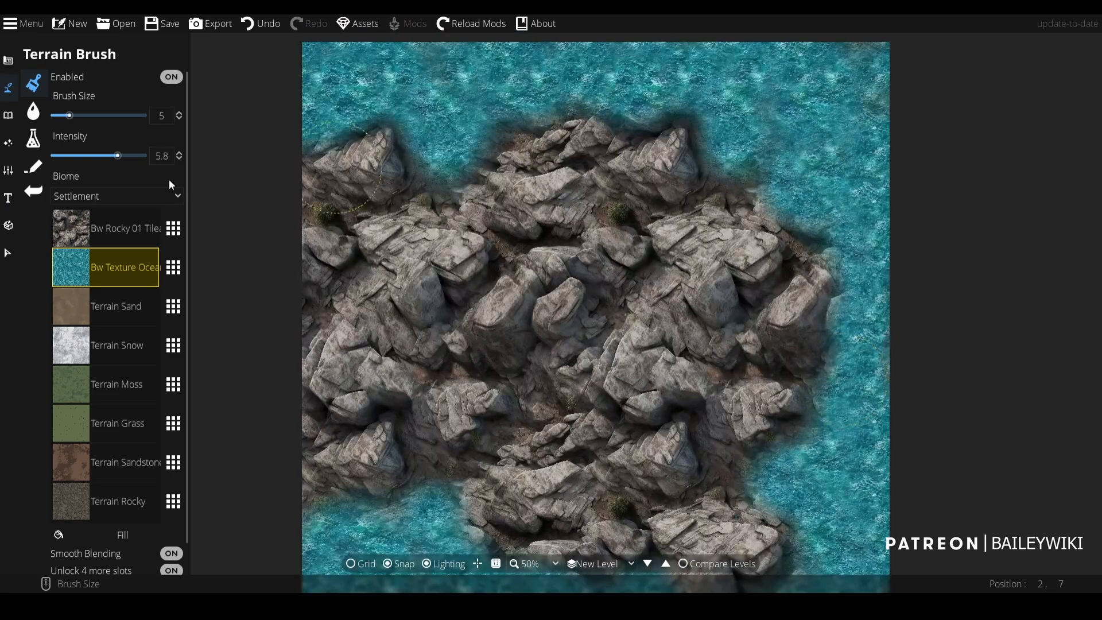
- Sharpen the edges where the rocky coastline meets the calm ocean using brush size 2
{"action": "scroll", "coordinate": [646, 116], "scroll_direction": "down", "scroll_amount": 4}
{"action": "scroll", "coordinate": [690, 121], "scroll_direction": "up", "scroll_amount": 1}
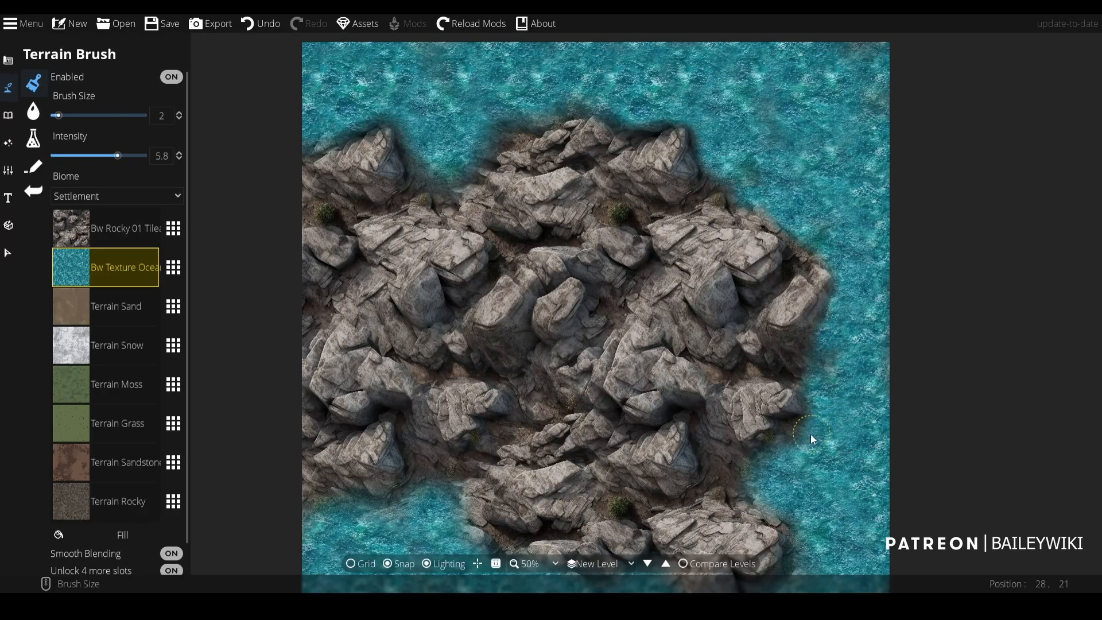
{"action": "left_click_drag", "start_coordinate": [596, 297], "coordinate": [684, 391]}
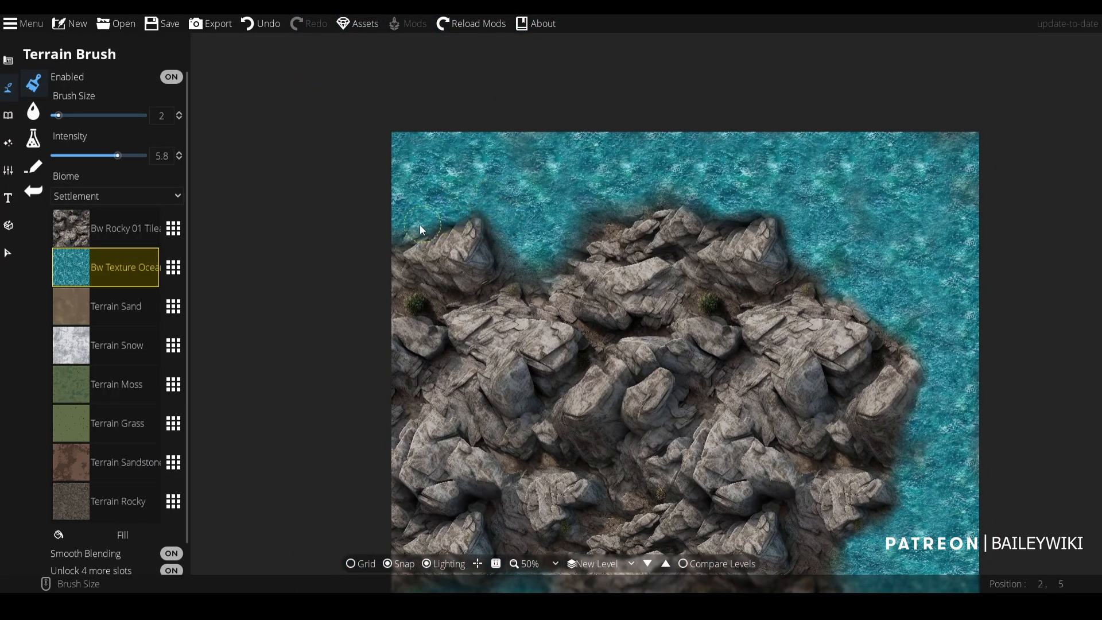
{"action": "left_click_drag", "start_coordinate": [497, 259], "coordinate": [398, 235]}
- Replace the Terrain Sand slot with the darker Bw Texture Ocean 01 texture
{"action": "left_click", "coordinate": [130, 301]}
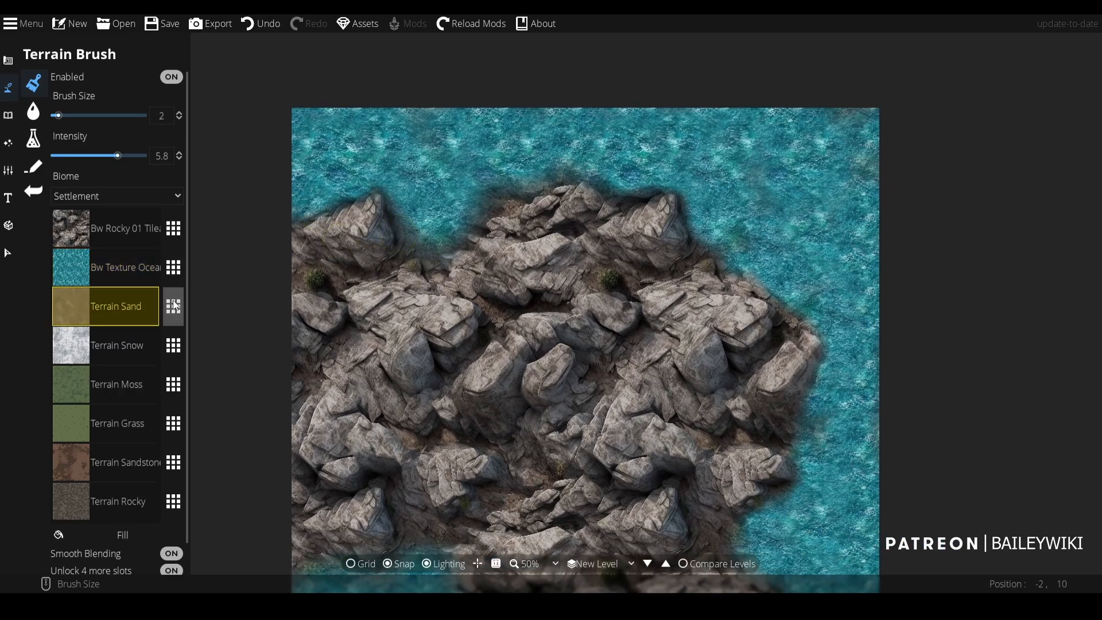
{"action": "left_click", "coordinate": [173, 306]}
{"action": "scroll", "coordinate": [670, 256], "scroll_direction": "down", "scroll_amount": 5}
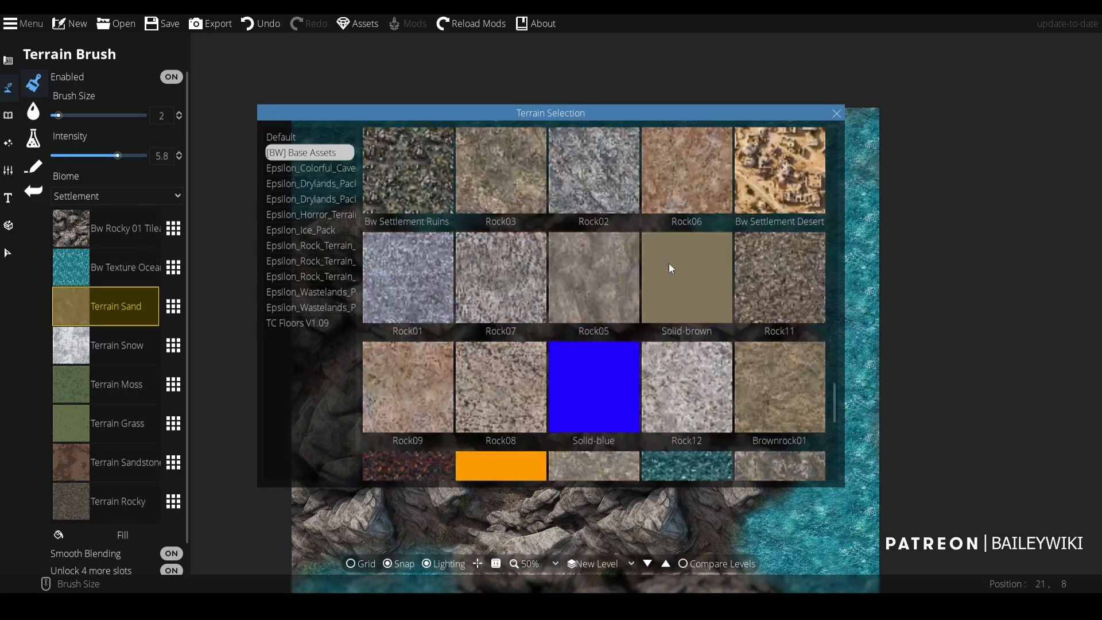
{"action": "left_click", "coordinate": [663, 284]}
- Blend the darker ocean texture into the outer water along the map's upper, right and lower edges with brush size 10
{"action": "scroll", "coordinate": [832, 141], "scroll_direction": "up", "scroll_amount": 8}
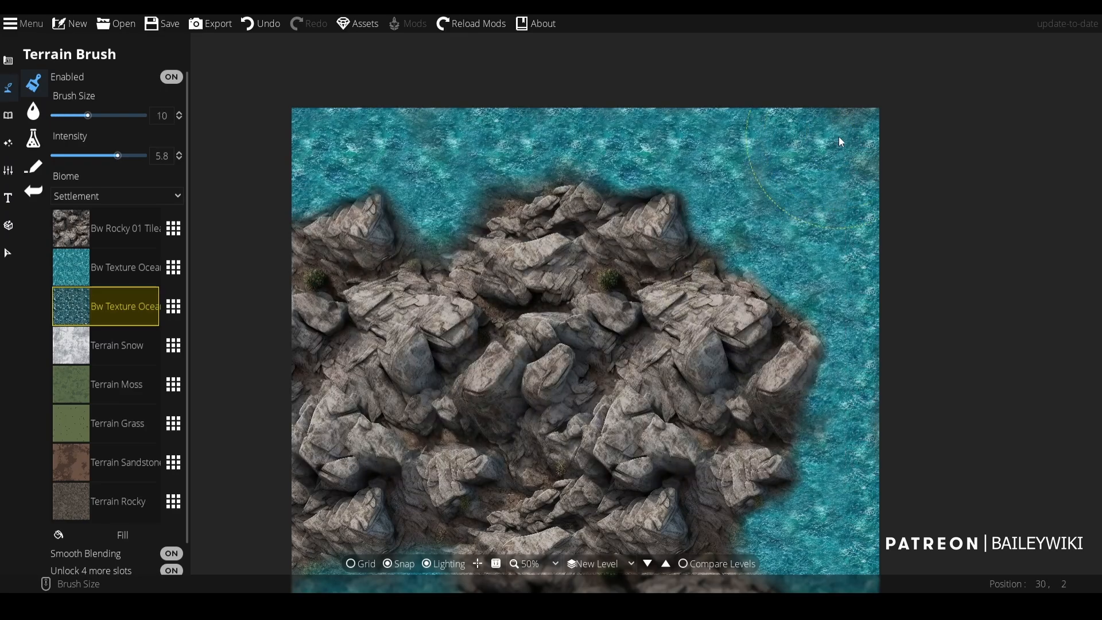
{"action": "mouse_move", "coordinate": [754, 116]}
{"action": "left_mouse_down"}
{"action": "mouse_move", "coordinate": [787, 118]}
{"action": "mouse_move", "coordinate": [525, 87]}
{"action": "mouse_move", "coordinate": [291, 108]}
{"action": "mouse_move", "coordinate": [601, 94]}
{"action": "mouse_move", "coordinate": [836, 119]}
{"action": "mouse_move", "coordinate": [899, 207]}
{"action": "mouse_move", "coordinate": [877, 229]}
{"action": "mouse_move", "coordinate": [887, 276]}
{"action": "mouse_move", "coordinate": [870, 239]}
{"action": "mouse_move", "coordinate": [813, 177]}
{"action": "mouse_move", "coordinate": [893, 247]}
{"action": "left_mouse_up"}
{"action": "mouse_move", "coordinate": [896, 371]}
{"action": "left_mouse_down"}
{"action": "mouse_move", "coordinate": [878, 170]}
{"action": "mouse_move", "coordinate": [851, 348]}
{"action": "mouse_move", "coordinate": [859, 461]}
{"action": "mouse_move", "coordinate": [883, 444]}
{"action": "left_mouse_up"}
{"action": "left_click_drag", "start_coordinate": [899, 430], "coordinate": [951, 355]}
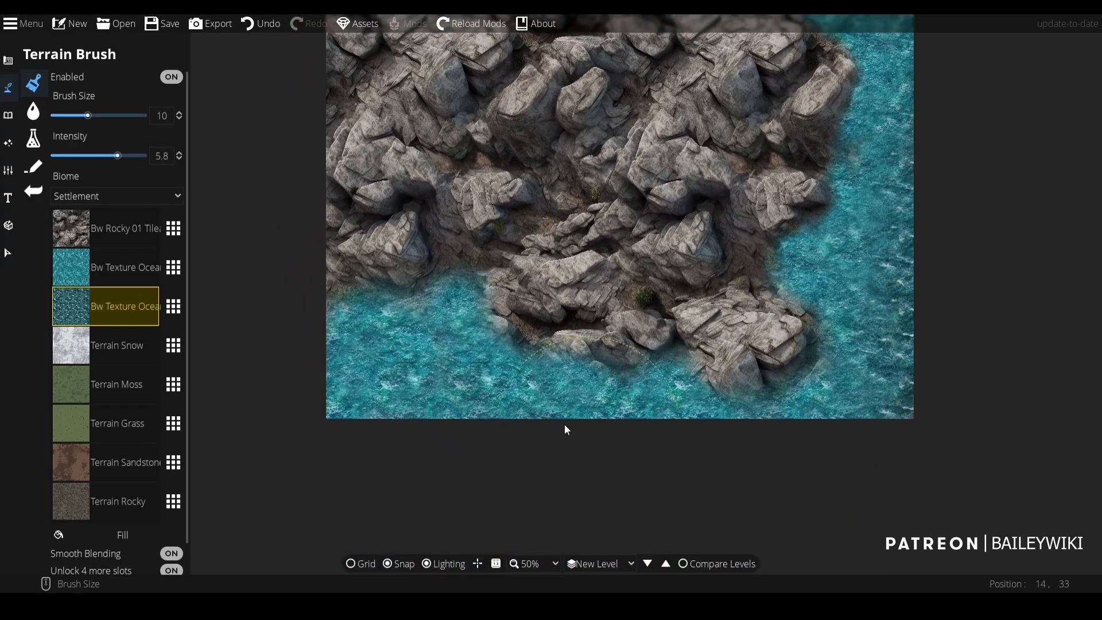
{"action": "mouse_move", "coordinate": [414, 410]}
{"action": "left_mouse_down"}
{"action": "mouse_move", "coordinate": [355, 405]}
{"action": "mouse_move", "coordinate": [446, 436]}
{"action": "left_mouse_up"}
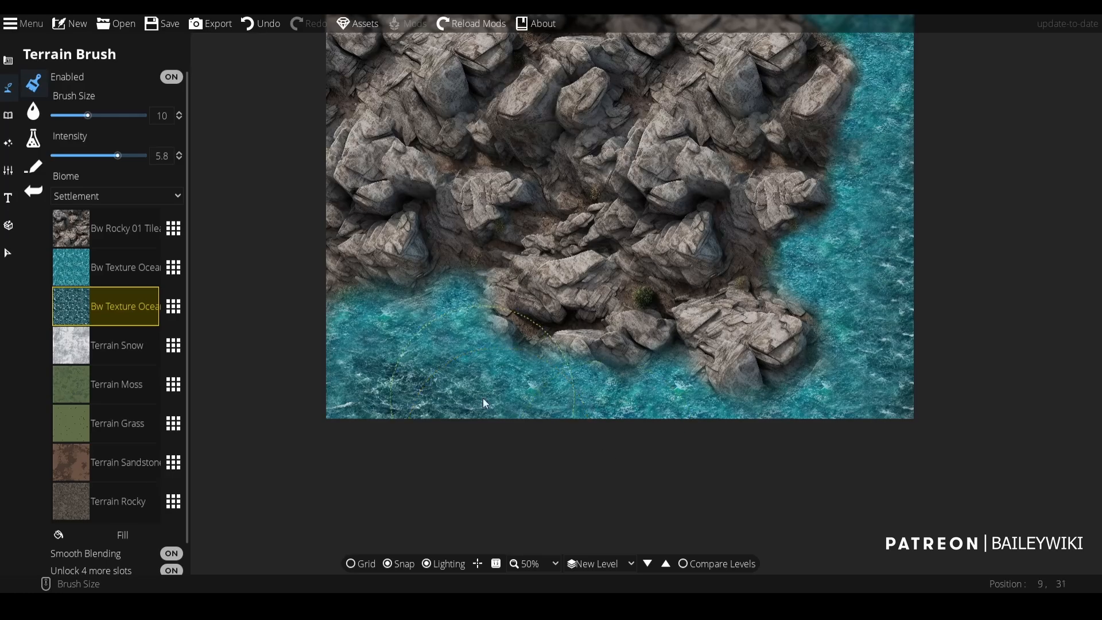
{"action": "left_click_drag", "start_coordinate": [496, 395], "coordinate": [508, 474]}
{"action": "left_click_drag", "start_coordinate": [478, 346], "coordinate": [435, 375]}
- Replace the Terrain Snow slot with the Rock03 texture
{"action": "left_click", "coordinate": [117, 347]}
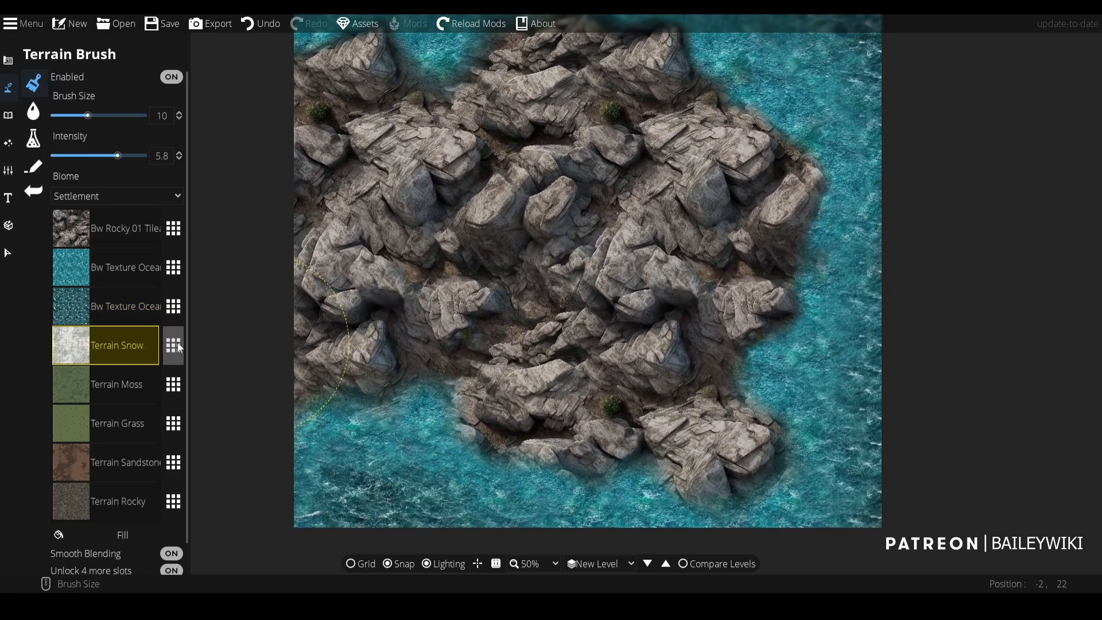
{"action": "left_click", "coordinate": [173, 345]}
{"action": "left_click_drag", "start_coordinate": [833, 411], "coordinate": [848, 383]}
{"action": "left_click", "coordinate": [600, 256]}
- Paint a Rock03 clearing across the middle of the rocks out to the left map edge, reducing the brush size to 6
{"action": "mouse_move", "coordinate": [517, 238]}
{"action": "left_mouse_down"}
{"action": "mouse_move", "coordinate": [535, 246]}
{"action": "mouse_move", "coordinate": [521, 223]}
{"action": "mouse_move", "coordinate": [412, 222]}
{"action": "mouse_move", "coordinate": [553, 146]}
{"action": "mouse_move", "coordinate": [555, 128]}
{"action": "mouse_move", "coordinate": [529, 231]}
{"action": "left_mouse_up"}
{"action": "scroll", "coordinate": [556, 127], "scroll_direction": "down", "scroll_amount": 2}
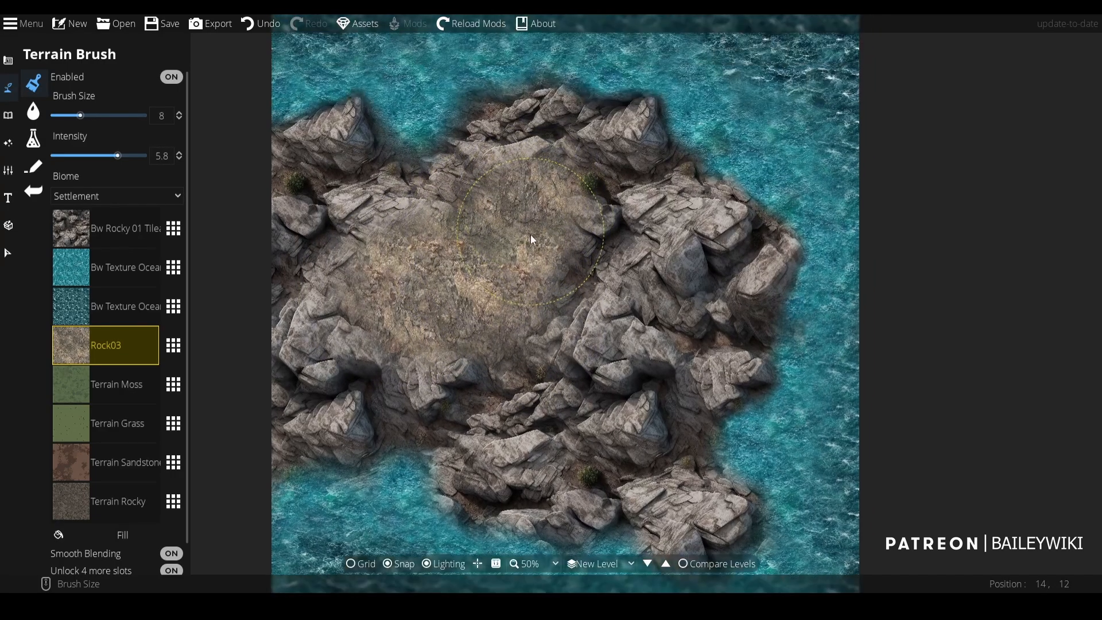
{"action": "scroll", "coordinate": [615, 263], "scroll_direction": "down", "scroll_amount": 2}
{"action": "mouse_move", "coordinate": [616, 266]}
{"action": "left_mouse_down"}
{"action": "mouse_move", "coordinate": [654, 256]}
{"action": "mouse_move", "coordinate": [635, 309]}
{"action": "mouse_move", "coordinate": [667, 358]}
{"action": "mouse_move", "coordinate": [663, 344]}
{"action": "mouse_move", "coordinate": [631, 369]}
{"action": "mouse_move", "coordinate": [615, 411]}
{"action": "mouse_move", "coordinate": [591, 407]}
{"action": "mouse_move", "coordinate": [595, 364]}
{"action": "mouse_move", "coordinate": [575, 402]}
{"action": "mouse_move", "coordinate": [534, 419]}
{"action": "mouse_move", "coordinate": [491, 397]}
{"action": "mouse_move", "coordinate": [488, 412]}
{"action": "mouse_move", "coordinate": [472, 383]}
{"action": "mouse_move", "coordinate": [361, 321]}
{"action": "left_mouse_up"}
{"action": "mouse_move", "coordinate": [271, 324]}
{"action": "left_mouse_down"}
{"action": "mouse_move", "coordinate": [282, 274]}
{"action": "mouse_move", "coordinate": [333, 256]}
{"action": "mouse_move", "coordinate": [282, 251]}
{"action": "mouse_move", "coordinate": [259, 329]}
{"action": "mouse_move", "coordinate": [342, 325]}
{"action": "mouse_move", "coordinate": [517, 367]}
{"action": "mouse_move", "coordinate": [562, 361]}
{"action": "mouse_move", "coordinate": [598, 329]}
{"action": "mouse_move", "coordinate": [617, 350]}
{"action": "mouse_move", "coordinate": [413, 339]}
{"action": "left_mouse_up"}
- Try Brownrock04 and Brownrock05 in place of Rock03 as the clearing's ground texture
{"action": "left_click", "coordinate": [178, 345]}
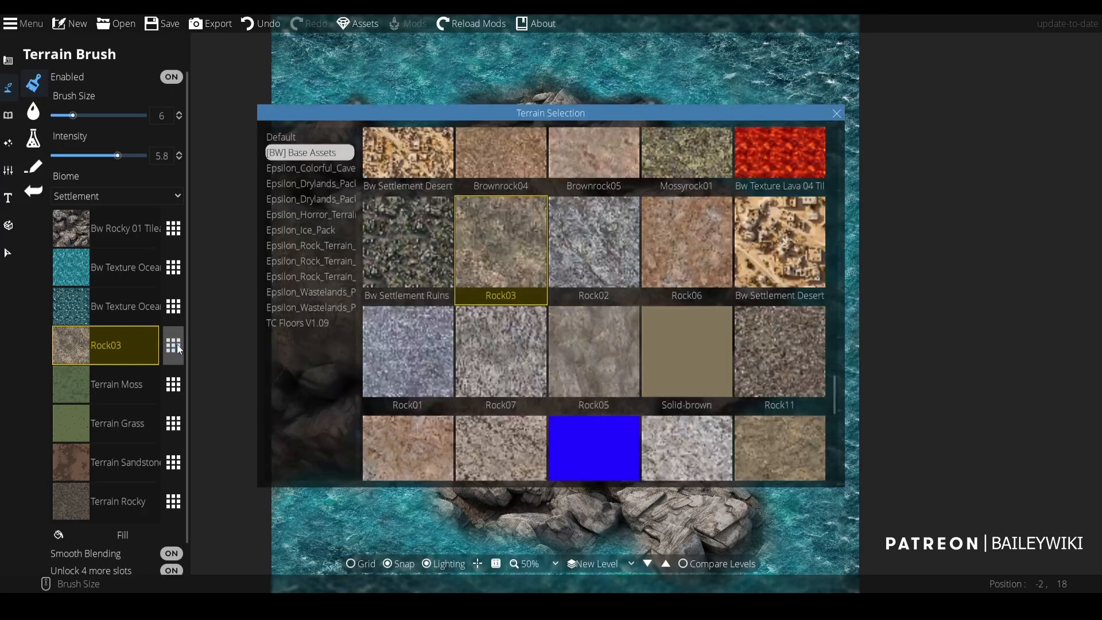
{"action": "scroll", "coordinate": [618, 236], "scroll_direction": "up", "scroll_amount": 4}
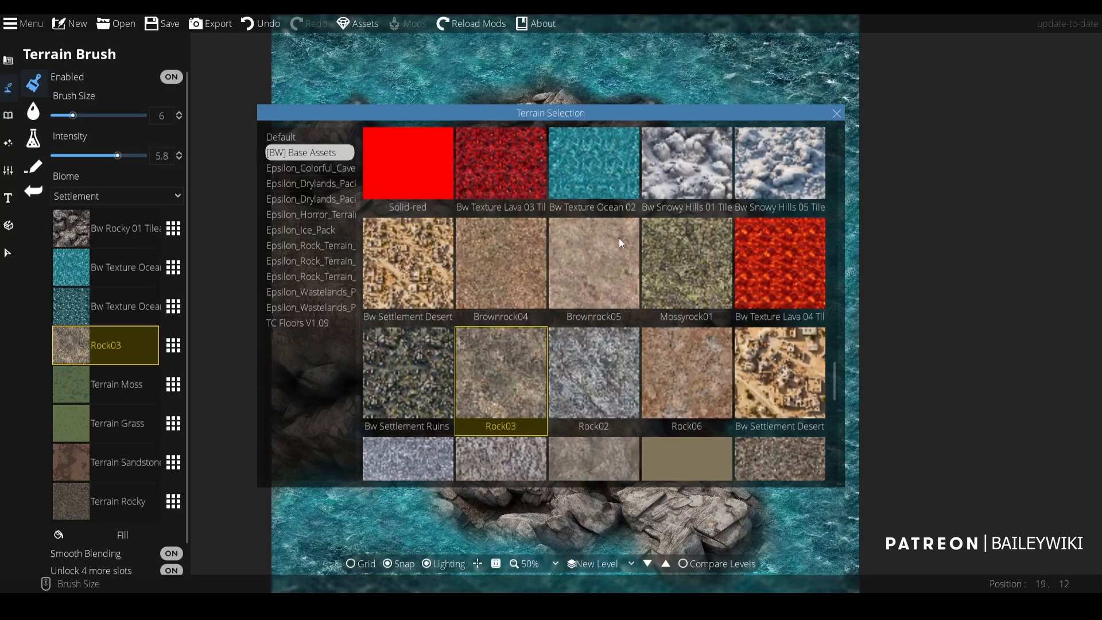
{"action": "left_click", "coordinate": [508, 339]}
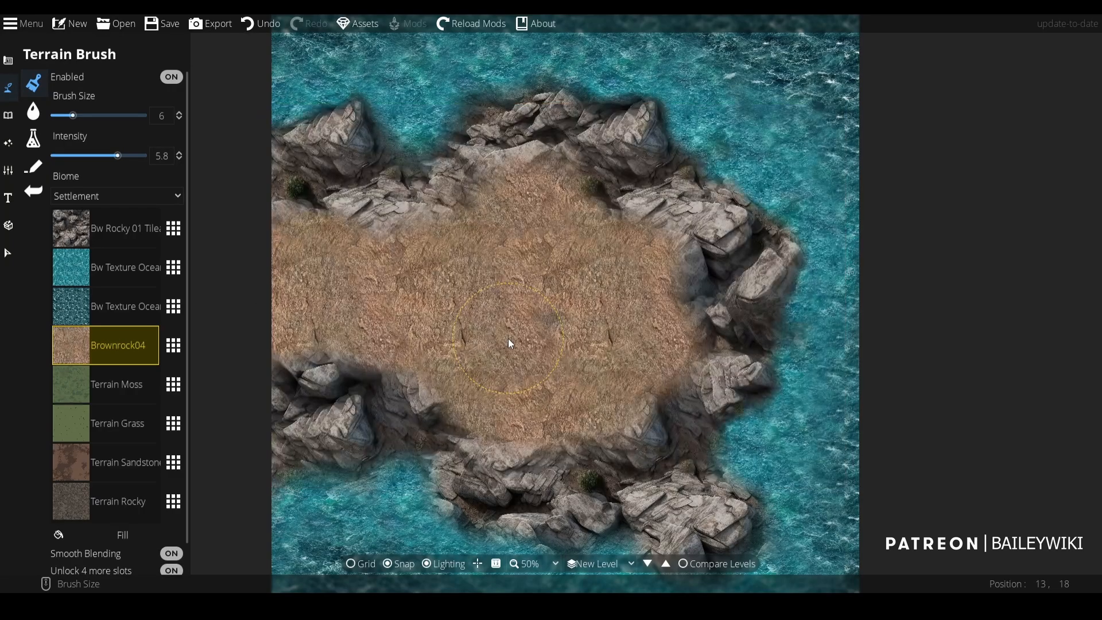
{"action": "left_click", "coordinate": [174, 345]}
{"action": "left_click", "coordinate": [577, 376]}
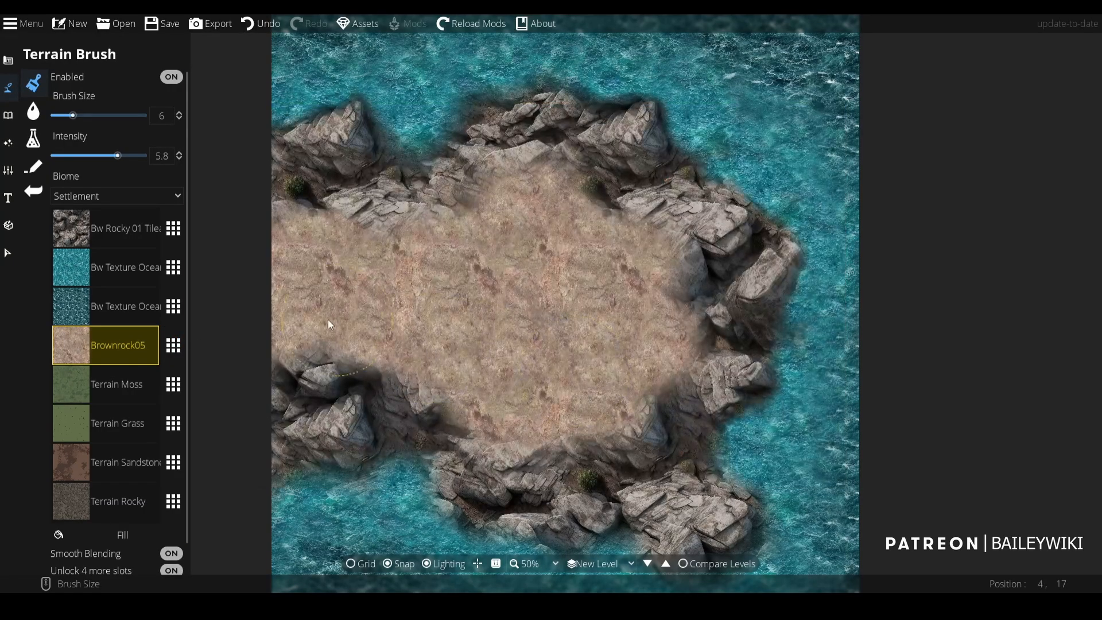
- Replace the clearing's ground texture with Rock10
{"action": "left_click", "coordinate": [174, 345]}
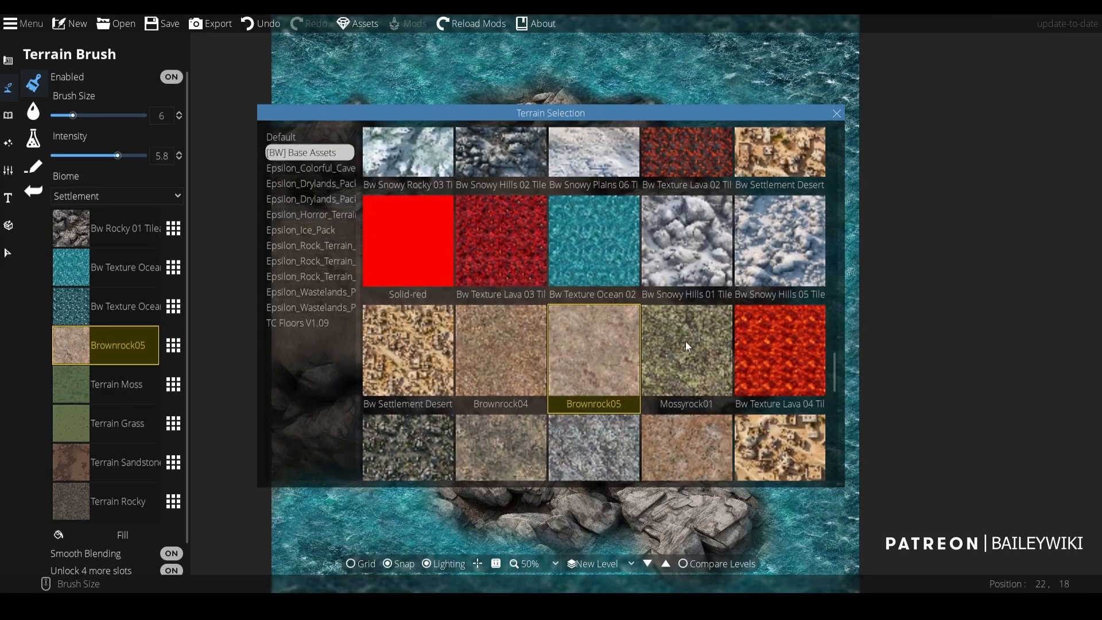
{"action": "scroll", "coordinate": [688, 327], "scroll_direction": "up", "scroll_amount": 4}
{"action": "scroll", "coordinate": [692, 327], "scroll_direction": "down", "scroll_amount": 10}
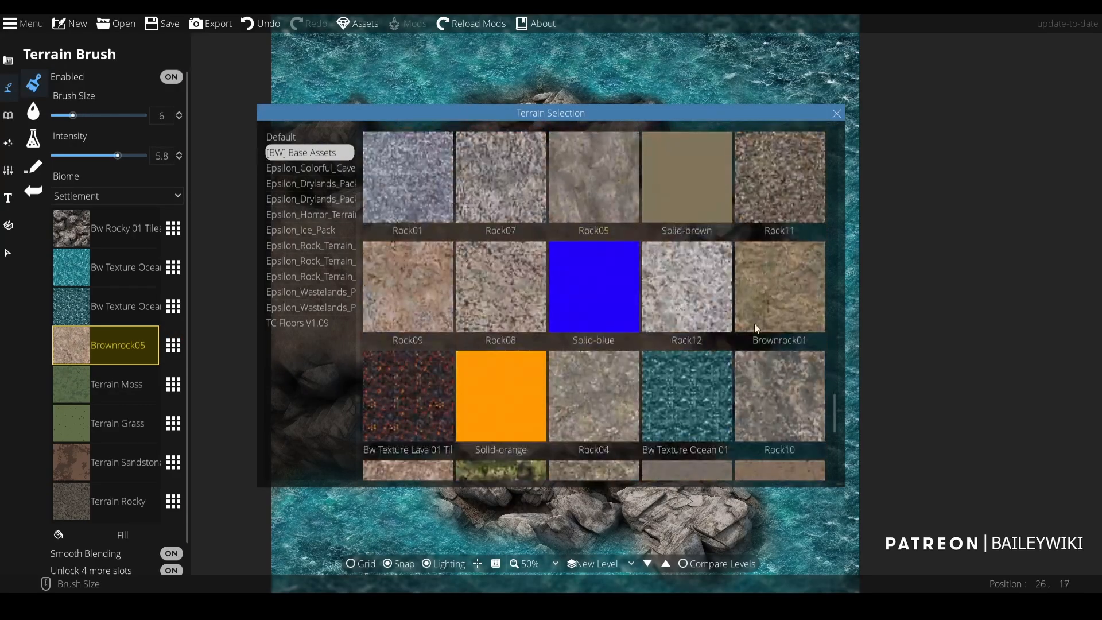
{"action": "left_click", "coordinate": [792, 397]}
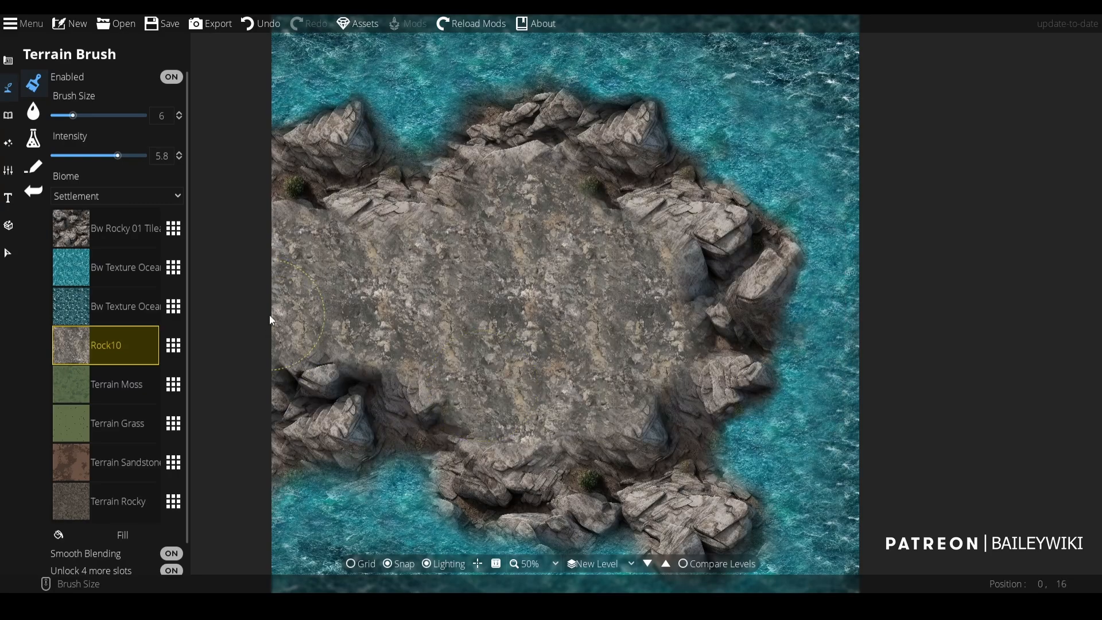
- Replace the Terrain Moss slot with the Rock04 texture
{"action": "left_click", "coordinate": [98, 394]}
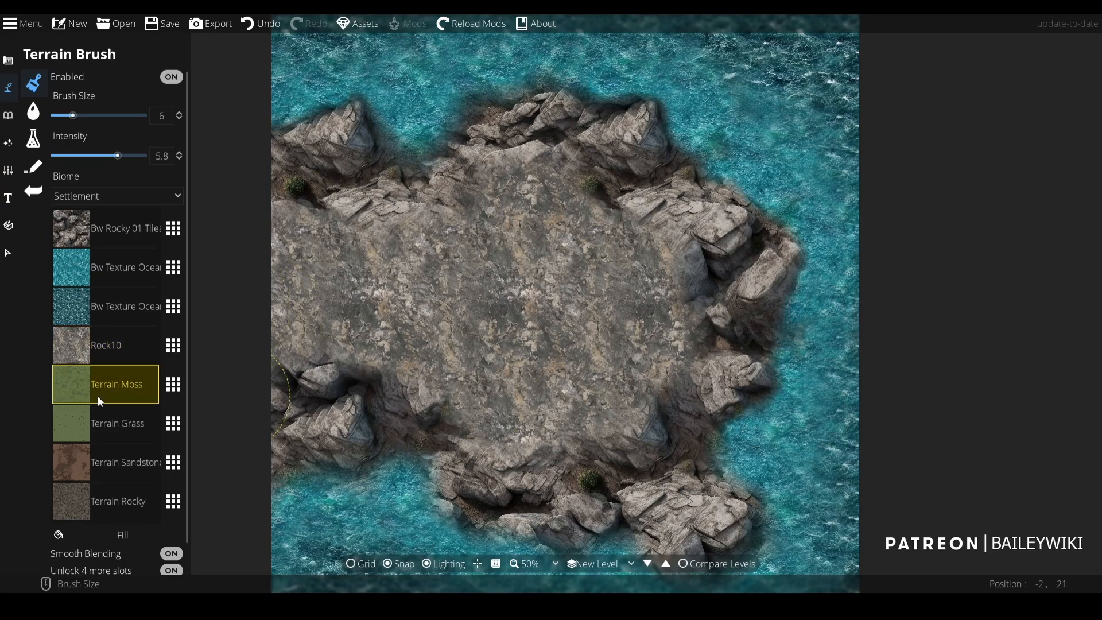
{"action": "left_click", "coordinate": [173, 384]}
{"action": "left_click", "coordinate": [607, 391]}
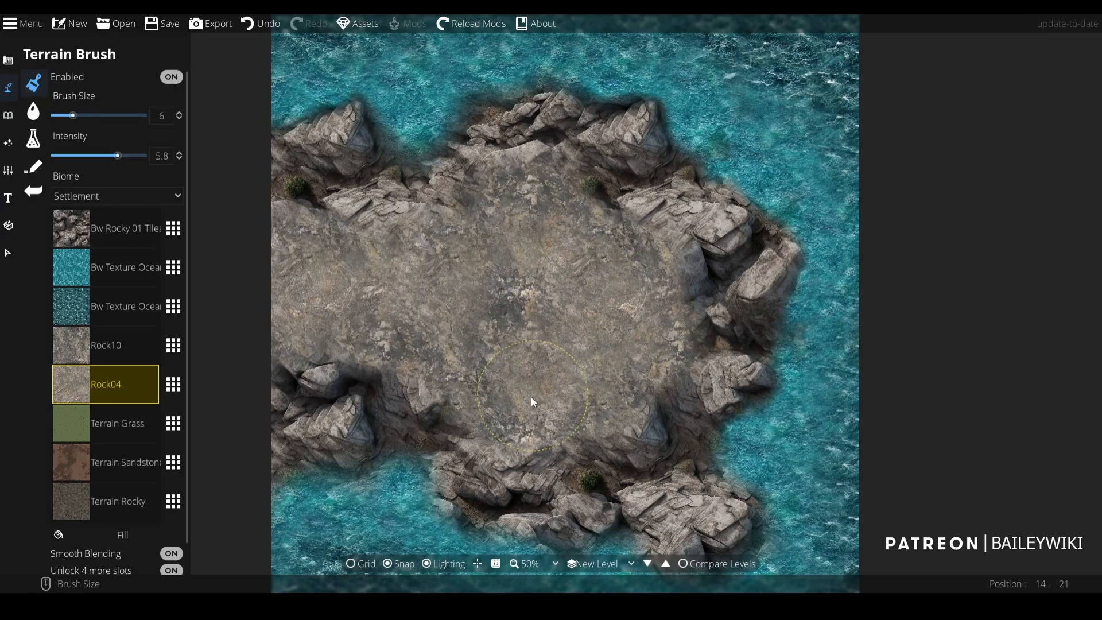
- Blend Rock04 patches over the Rock10 clearing, reducing the brush size from 6 to 3
{"action": "scroll", "coordinate": [654, 253], "scroll_direction": "down", "scroll_amount": 2}
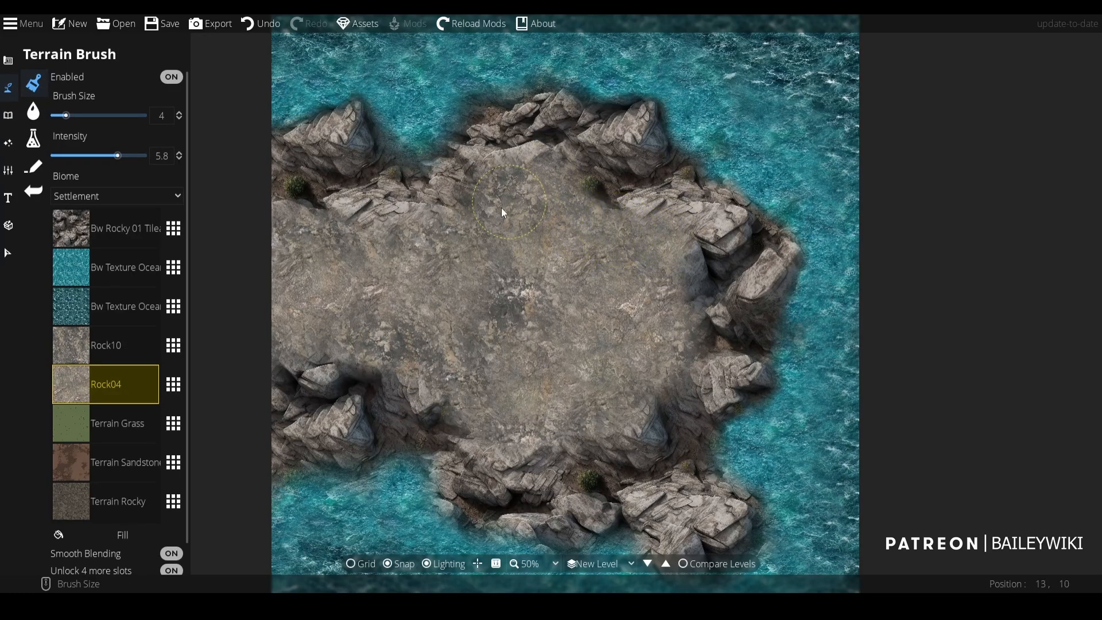
{"action": "scroll", "coordinate": [548, 355], "scroll_direction": "down", "scroll_amount": 1}
{"action": "mouse_move", "coordinate": [564, 333]}
{"action": "left_mouse_down"}
{"action": "mouse_move", "coordinate": [548, 355]}
{"action": "mouse_move", "coordinate": [515, 262]}
{"action": "mouse_move", "coordinate": [524, 237]}
{"action": "left_mouse_up"}
{"action": "scroll", "coordinate": [515, 355], "scroll_direction": "down", "scroll_amount": 1}
{"action": "scroll", "coordinate": [524, 237], "scroll_direction": "up", "scroll_amount": 2}
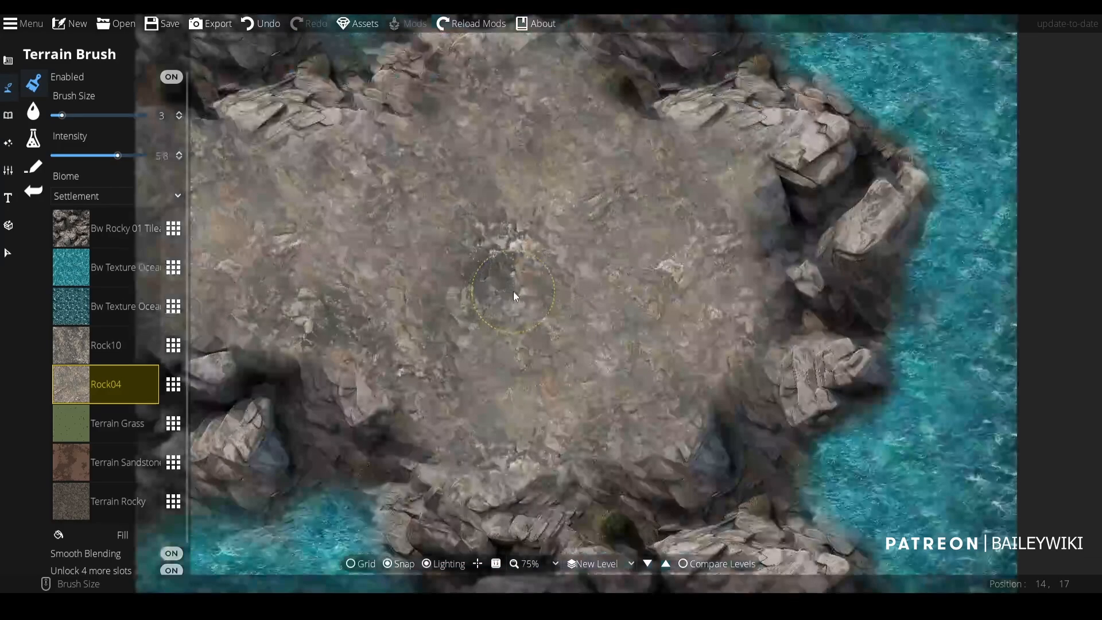
- Paint a Bw Rocky 01 Tileable outcrop inside the right half of the clearing and reduce the brush size to 4
{"action": "left_click", "coordinate": [127, 232]}
{"action": "scroll", "coordinate": [463, 273], "scroll_direction": "up", "scroll_amount": 6}
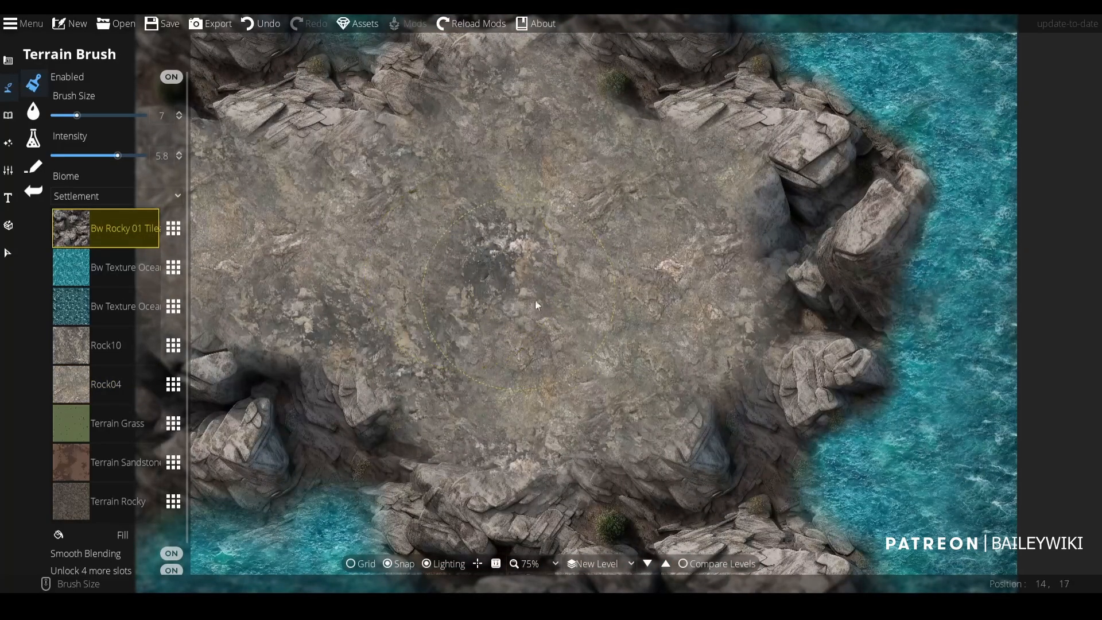
{"action": "scroll", "coordinate": [614, 310], "scroll_direction": "down", "scroll_amount": 3}
{"action": "mouse_move", "coordinate": [633, 340]}
{"action": "left_mouse_down"}
{"action": "mouse_move", "coordinate": [661, 313]}
{"action": "mouse_move", "coordinate": [687, 332]}
{"action": "mouse_move", "coordinate": [683, 343]}
{"action": "mouse_move", "coordinate": [701, 336]}
{"action": "mouse_move", "coordinate": [665, 305]}
{"action": "mouse_move", "coordinate": [665, 280]}
{"action": "mouse_move", "coordinate": [619, 318]}
{"action": "mouse_move", "coordinate": [608, 341]}
{"action": "mouse_move", "coordinate": [642, 389]}
{"action": "mouse_move", "coordinate": [720, 358]}
{"action": "mouse_move", "coordinate": [724, 326]}
{"action": "mouse_move", "coordinate": [687, 295]}
{"action": "mouse_move", "coordinate": [674, 260]}
{"action": "mouse_move", "coordinate": [642, 267]}
{"action": "mouse_move", "coordinate": [603, 325]}
{"action": "mouse_move", "coordinate": [655, 363]}
{"action": "mouse_move", "coordinate": [676, 394]}
{"action": "mouse_move", "coordinate": [698, 397]}
{"action": "mouse_move", "coordinate": [642, 371]}
{"action": "left_mouse_up"}
{"action": "scroll", "coordinate": [676, 325], "scroll_direction": "down", "scroll_amount": 2}
{"action": "scroll", "coordinate": [642, 371], "scroll_direction": "down", "scroll_amount": 2}
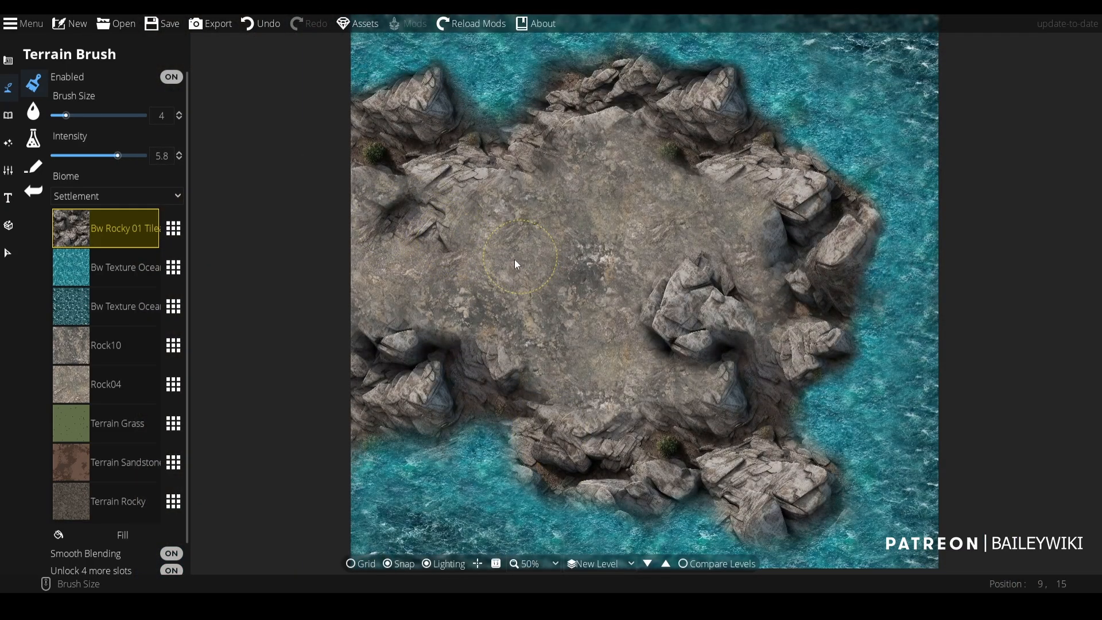
- Undo the trial rock outcrops painted on the clearing's left side
{"action": "key", "text": "ctrl+z"}
{"action": "key", "text": "ctrl+y"}
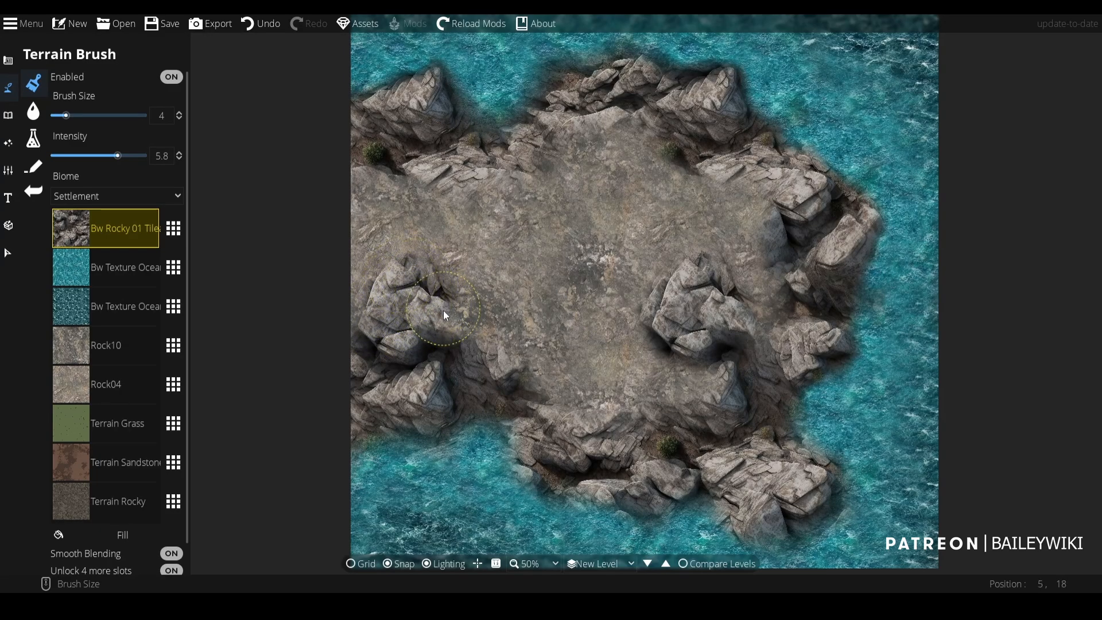
{"action": "key", "text": "ctrl+z"}
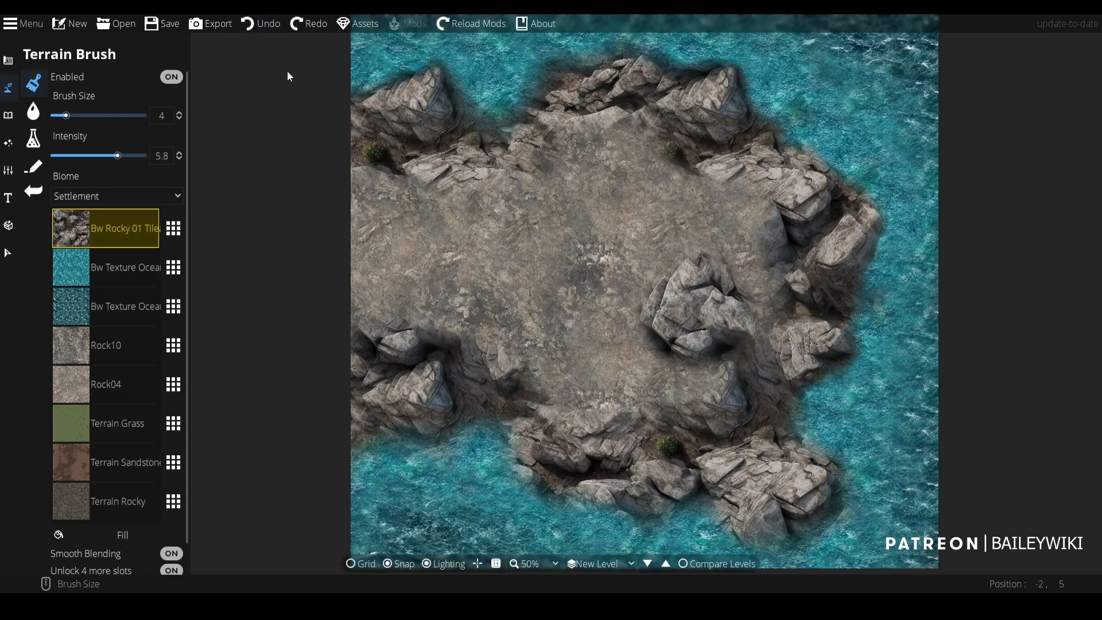
{"action": "left_click", "coordinate": [321, 24]}
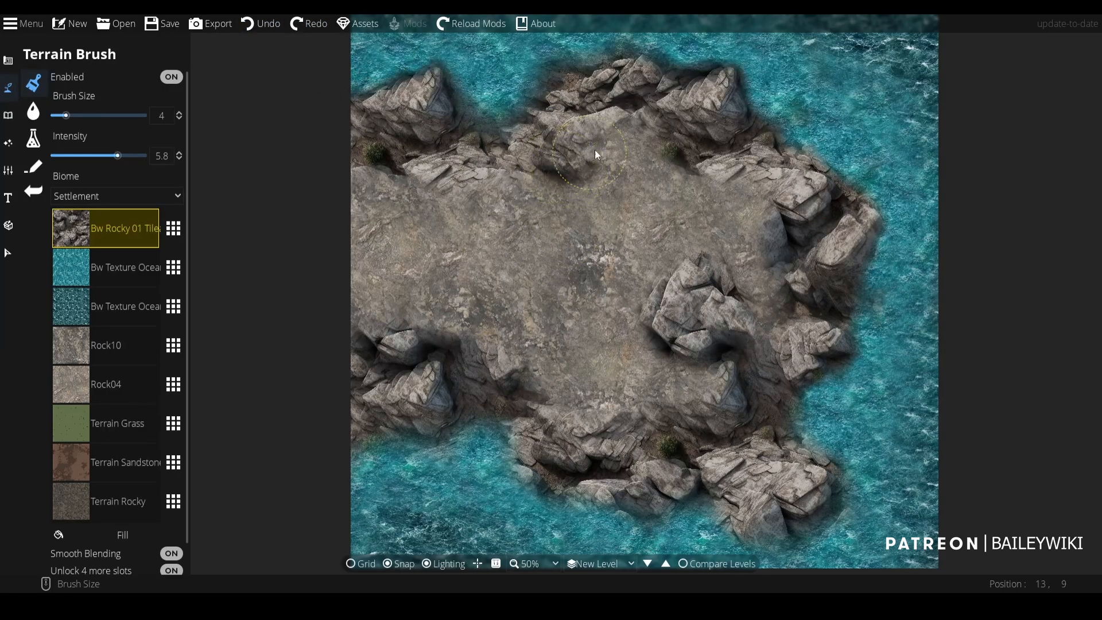
- Extend the Bw Rocky 01 Tileable rocks into the clearing's upper edge with brush size 4
{"action": "left_click_drag", "start_coordinate": [614, 160], "coordinate": [638, 138]}
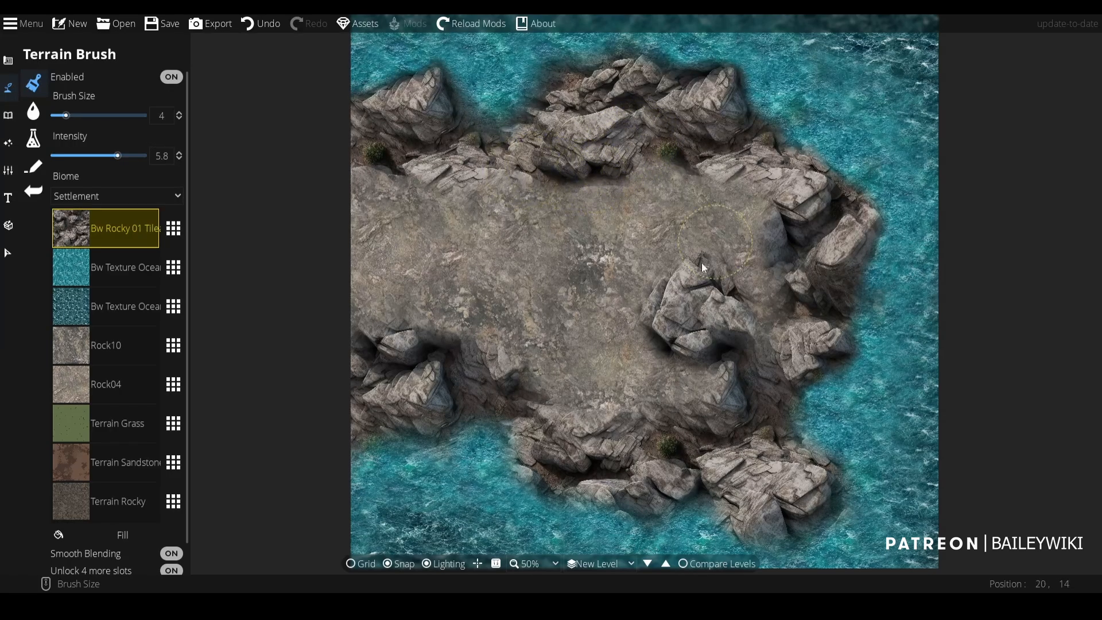
- Replace the lighter ocean texture in the second terrain slot with Bw Texture Lava 01 from [BW] Base Assets
{"action": "scroll", "coordinate": [571, 313], "scroll_direction": "down", "scroll_amount": 2}
{"action": "scroll", "coordinate": [538, 337], "scroll_direction": "up", "scroll_amount": 2}
{"action": "left_click_drag", "start_coordinate": [538, 336], "coordinate": [452, 331]}
{"action": "scroll", "coordinate": [470, 319], "scroll_direction": "down", "scroll_amount": 1}
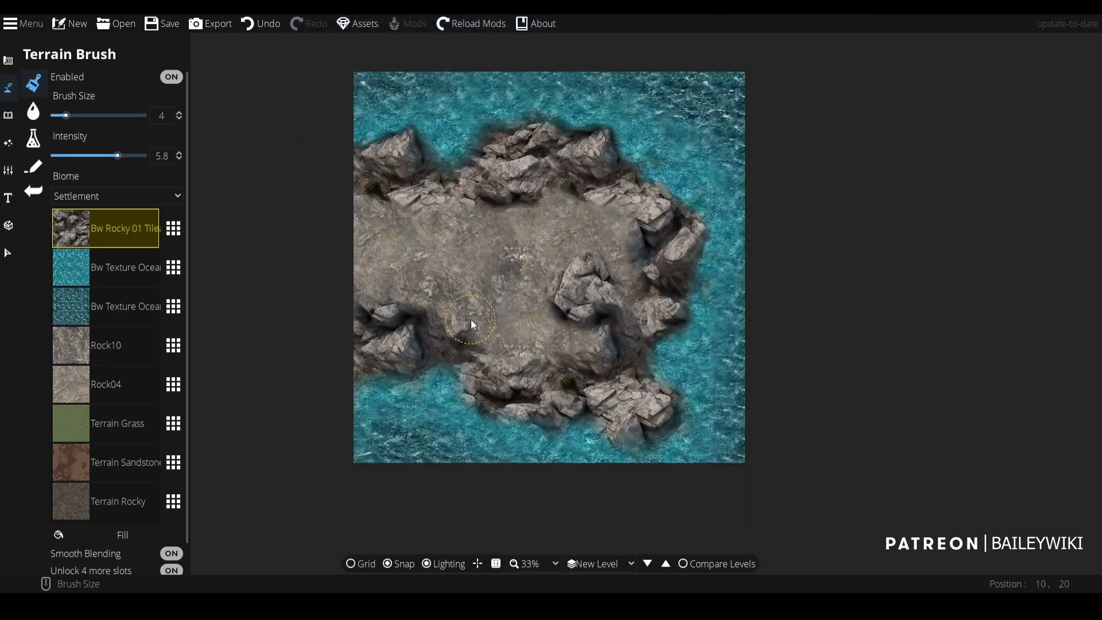
{"action": "scroll", "coordinate": [477, 317], "scroll_direction": "up", "scroll_amount": 1}
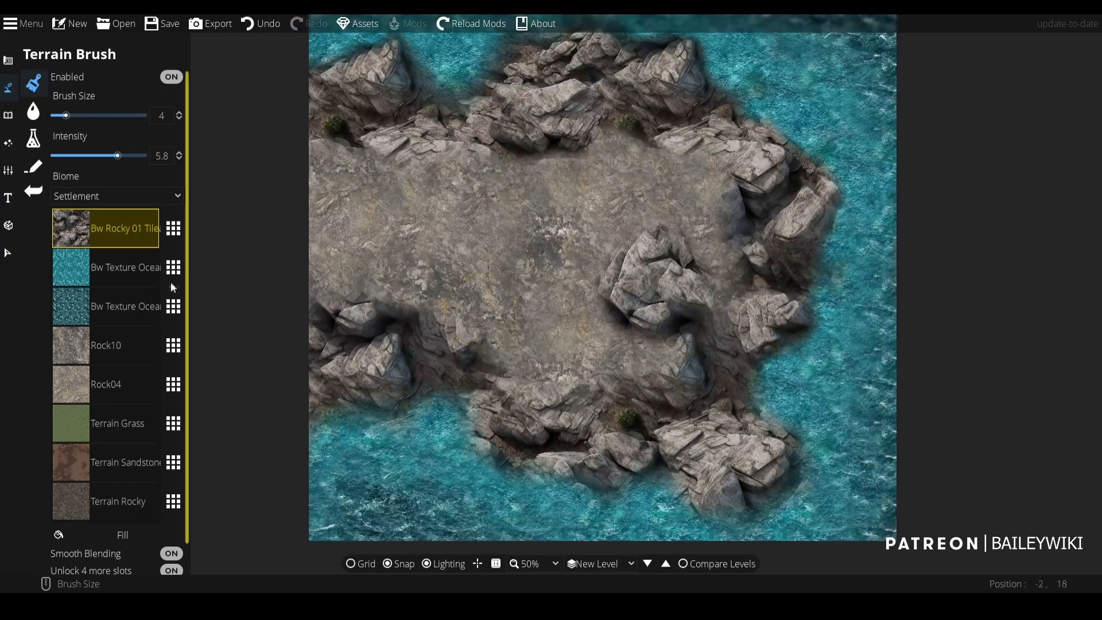
{"action": "left_click", "coordinate": [129, 261]}
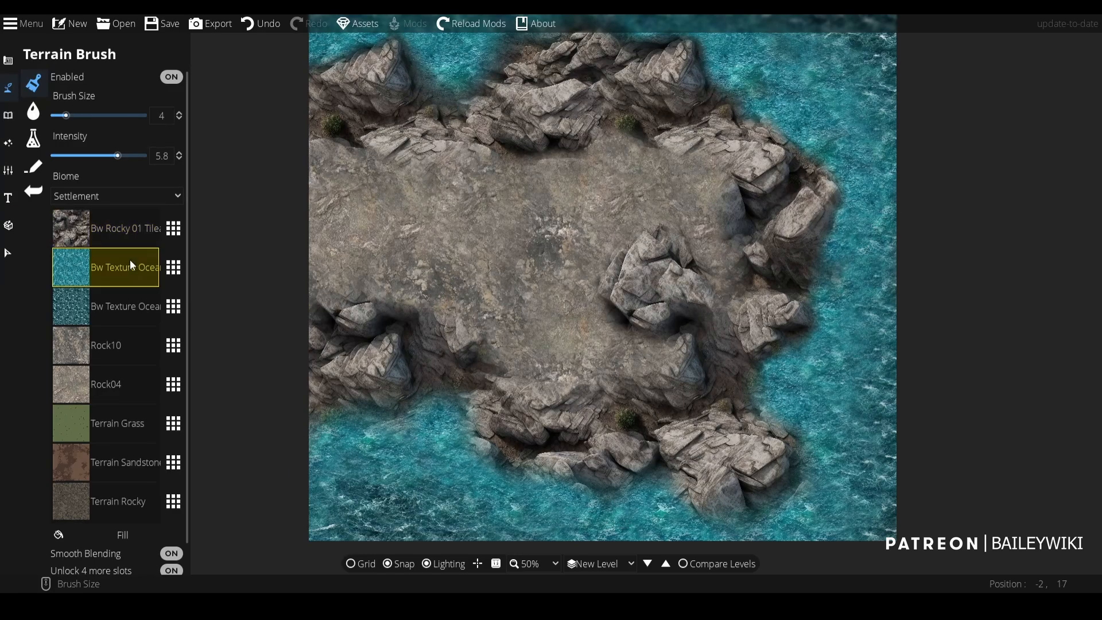
{"action": "left_click", "coordinate": [172, 268]}
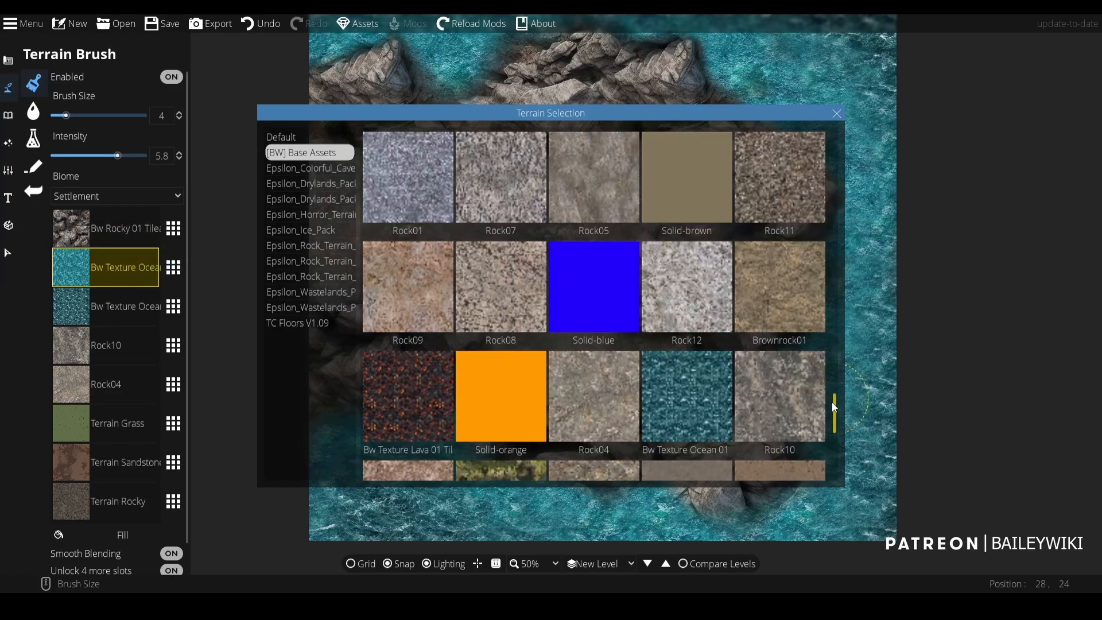
{"action": "scroll", "coordinate": [834, 410], "scroll_direction": "down", "scroll_amount": 1}
{"action": "mouse_move", "coordinate": [835, 416]}
{"action": "left_mouse_down"}
{"action": "mouse_move", "coordinate": [835, 436]}
{"action": "mouse_move", "coordinate": [836, 415]}
{"action": "left_mouse_up"}
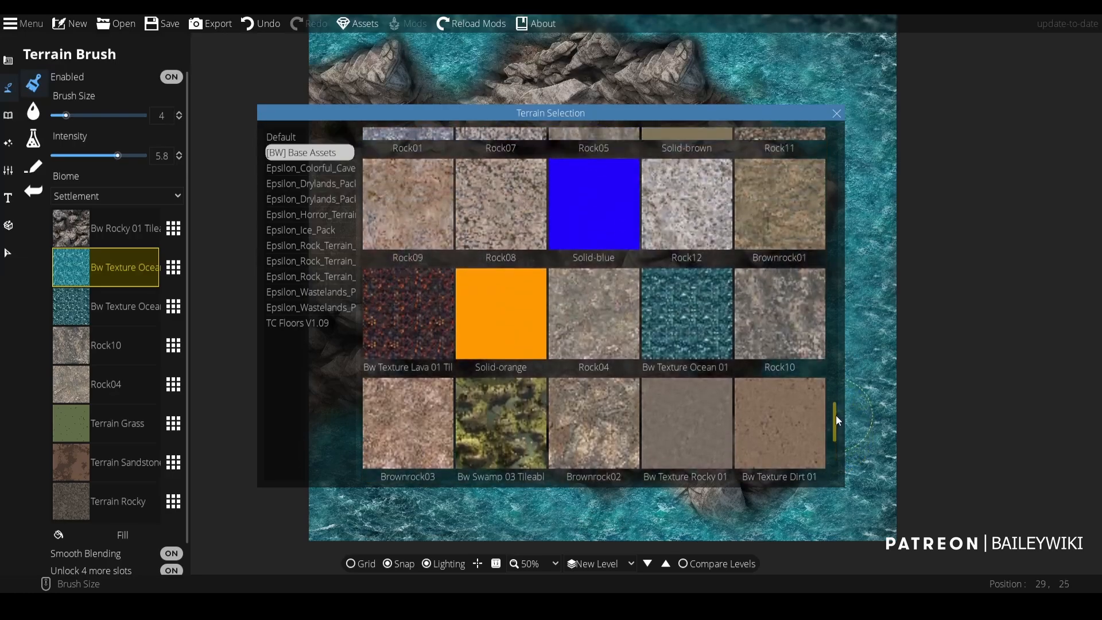
{"action": "left_click", "coordinate": [408, 305]}
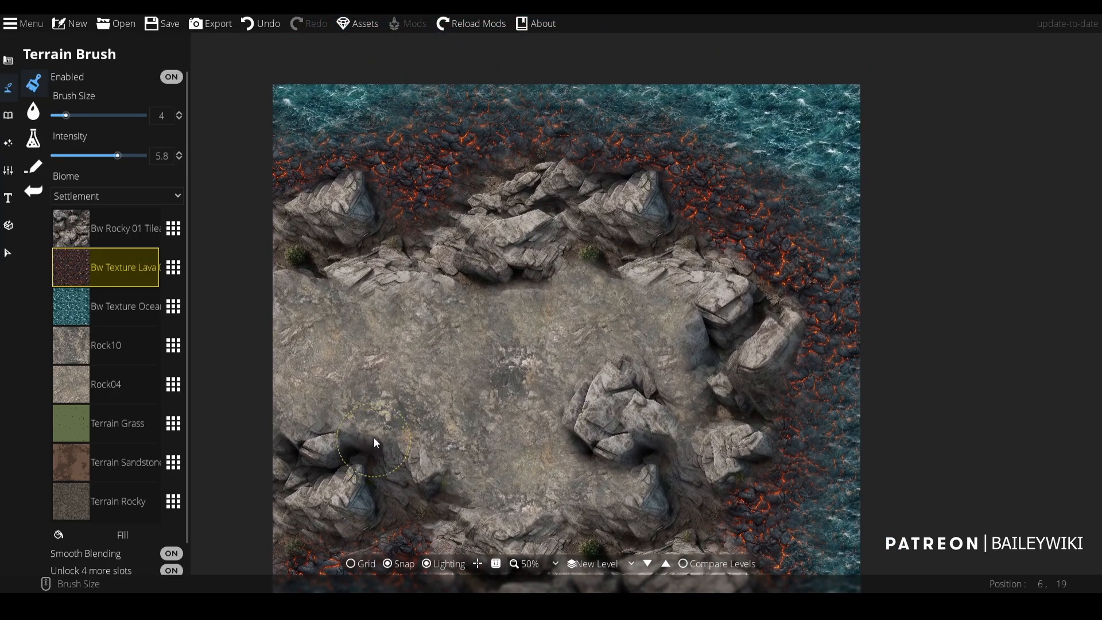
- Replace the remaining ocean texture in the third terrain slot with the bright red Bw Texture Lava from [BW] Base Assets
{"action": "left_click", "coordinate": [137, 321]}
{"action": "left_click", "coordinate": [173, 306]}
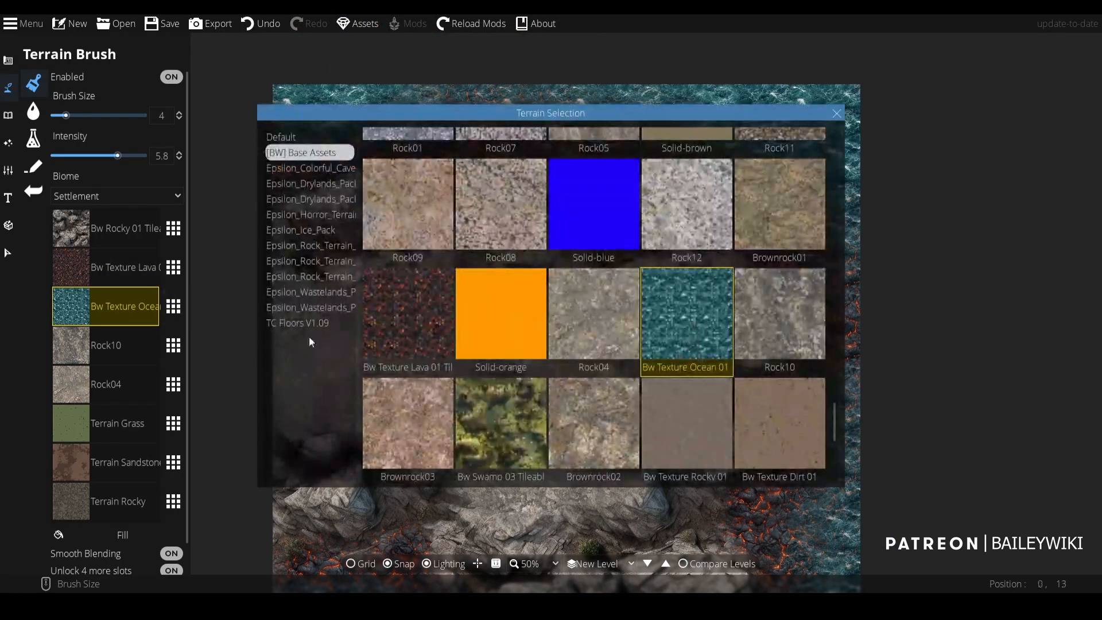
{"action": "left_click_drag", "start_coordinate": [834, 415], "coordinate": [774, 229]}
{"action": "left_click", "coordinate": [795, 380]}
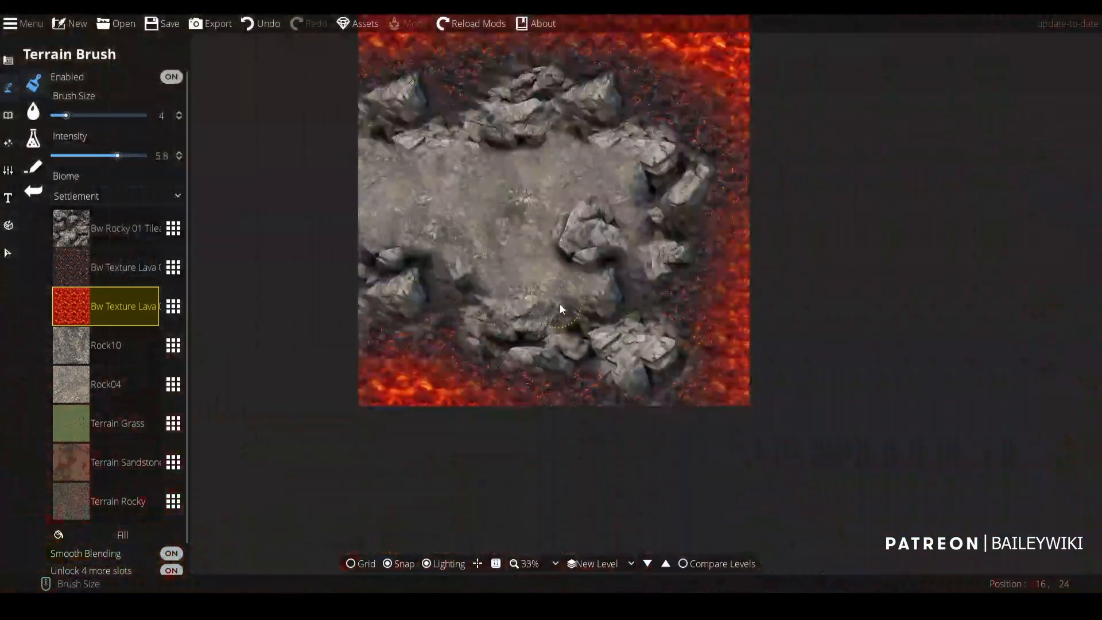
{"action": "left_click_drag", "start_coordinate": [663, 375], "coordinate": [645, 466]}
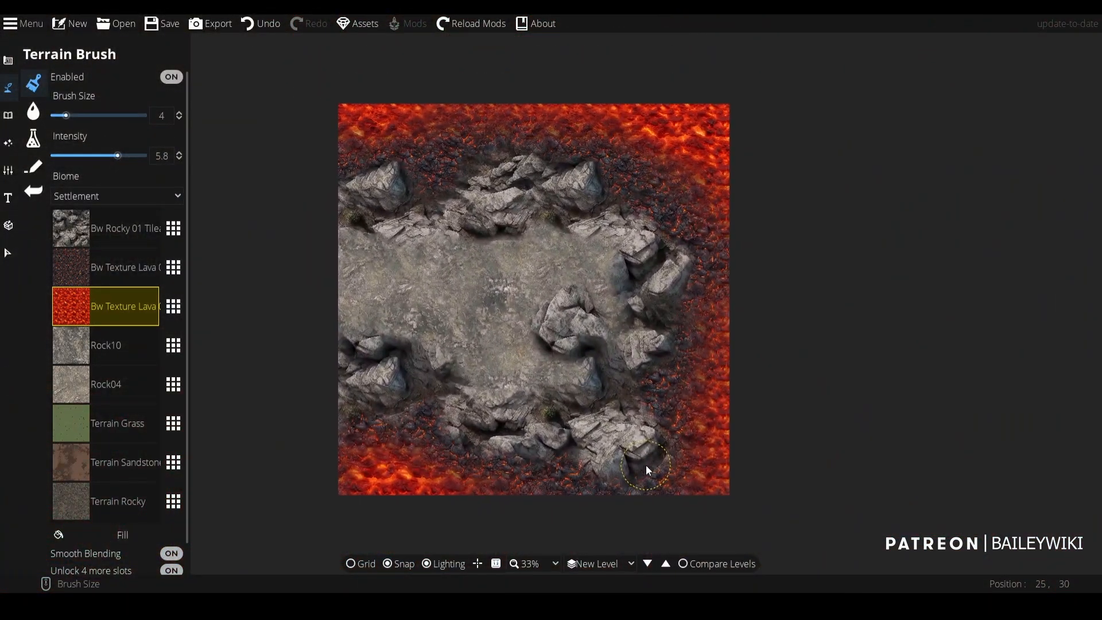
- Tint the environment's ambient light a pale red, hex d29595
{"action": "left_click", "coordinate": [7, 144]}
{"action": "left_click", "coordinate": [54, 84]}
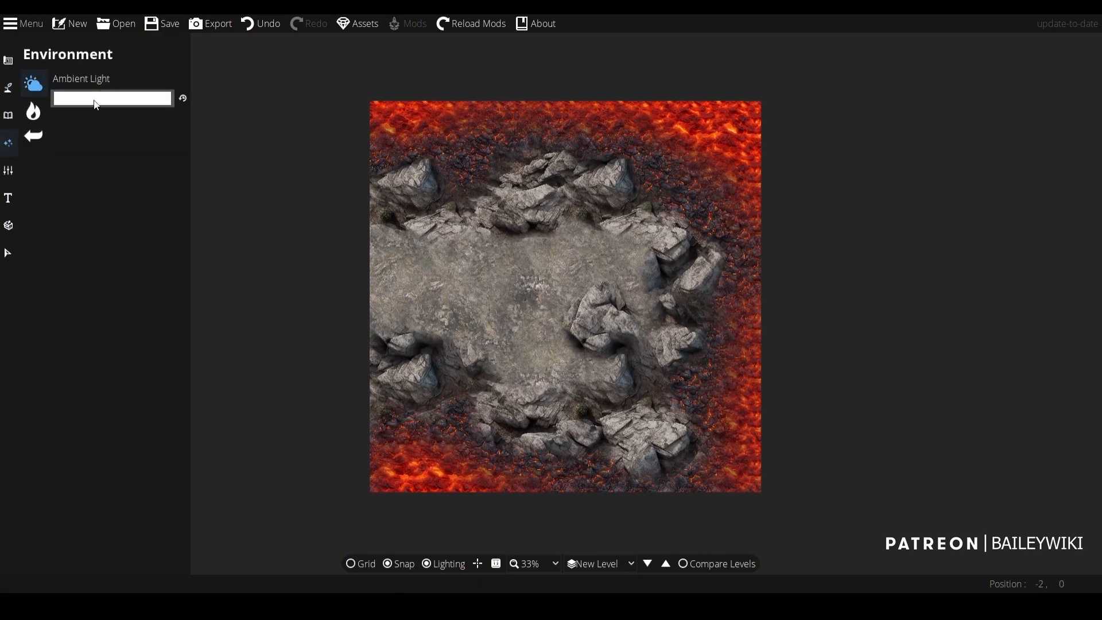
{"action": "left_click", "coordinate": [81, 99]}
{"action": "left_click", "coordinate": [100, 104]}
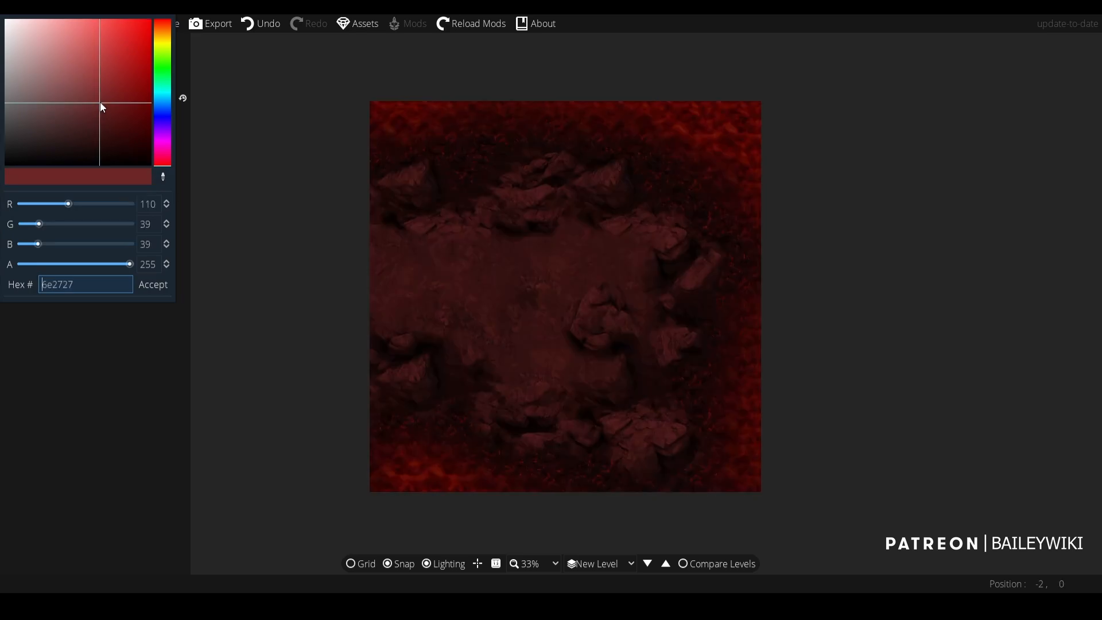
{"action": "left_click", "coordinate": [47, 56]}
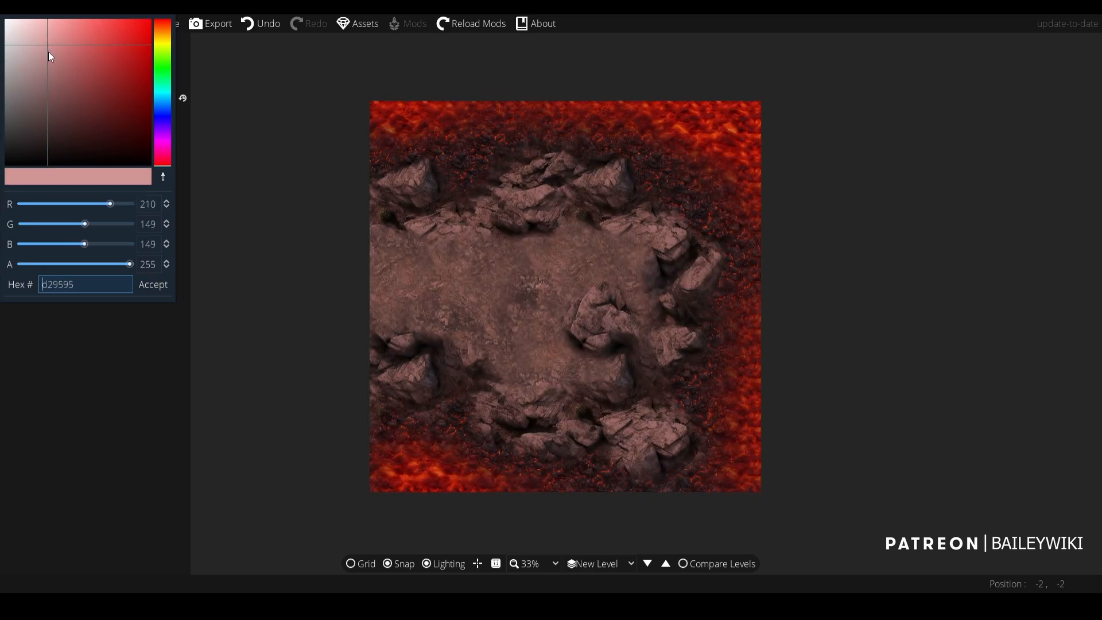
{"action": "left_click", "coordinate": [157, 285]}
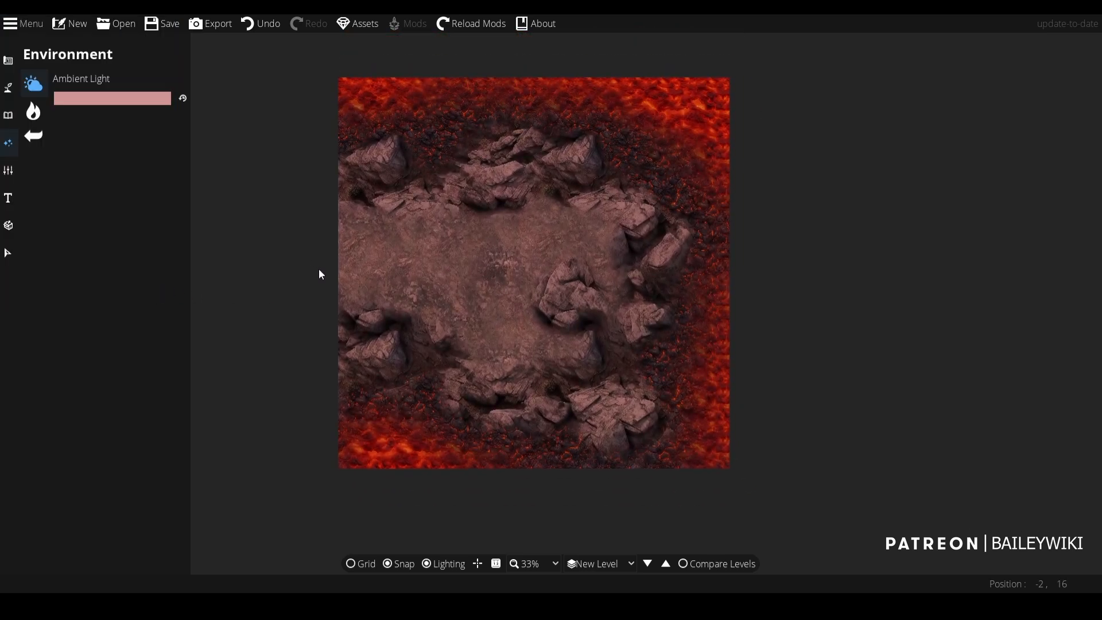
{"action": "scroll", "coordinate": [428, 244], "scroll_direction": "up", "scroll_amount": 3}
{"action": "scroll", "coordinate": [381, 252], "scroll_direction": "down", "scroll_amount": 3}
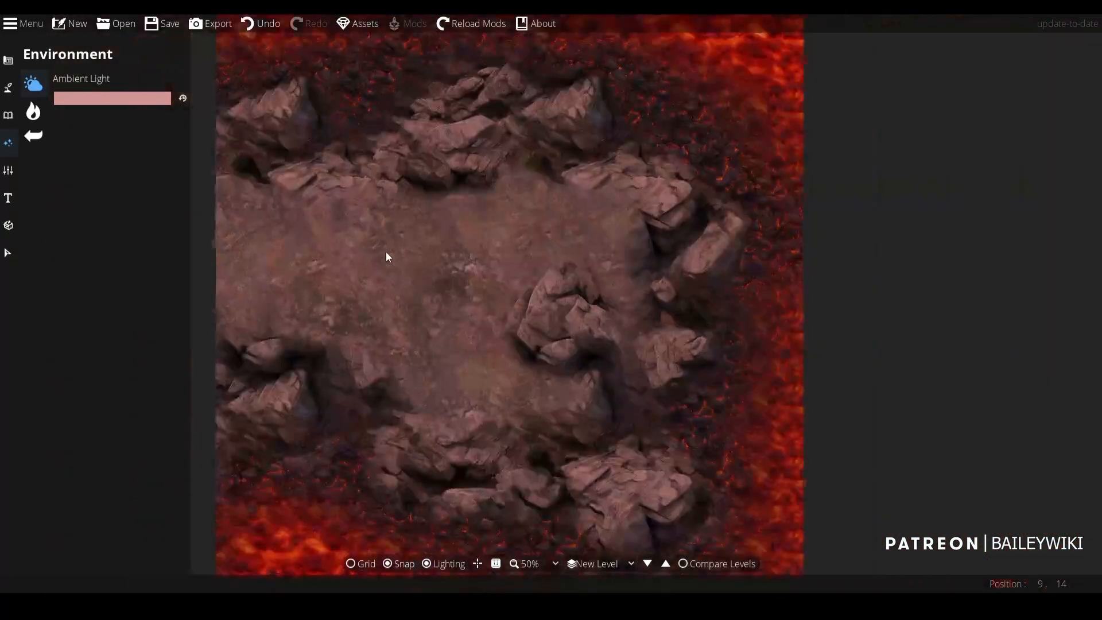
{"action": "left_click_drag", "start_coordinate": [398, 259], "coordinate": [421, 300]}
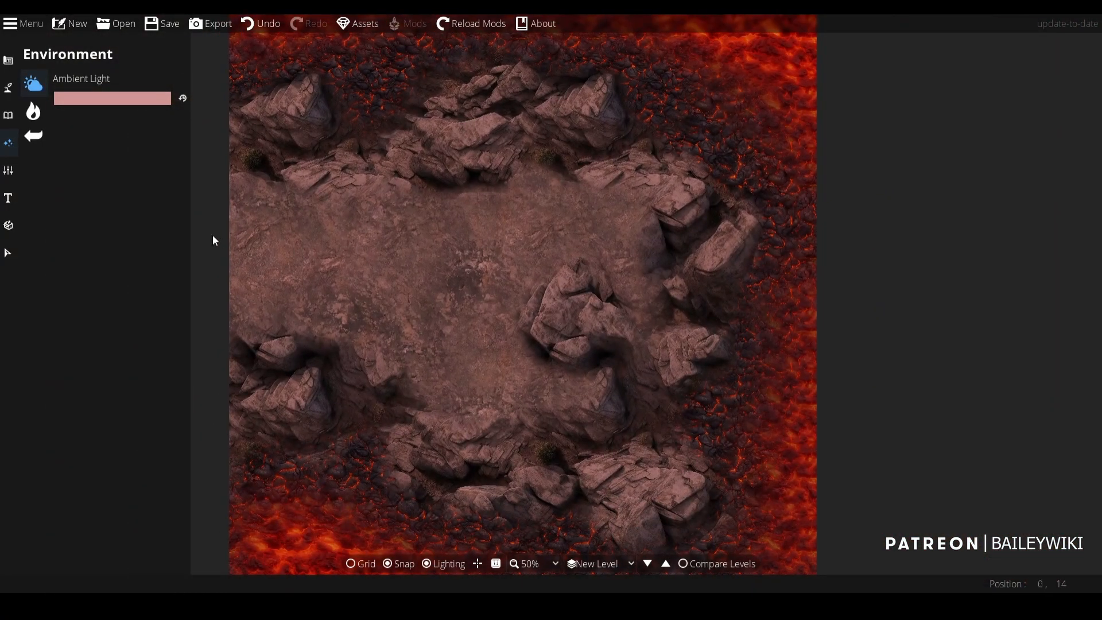
{"action": "left_click_drag", "start_coordinate": [293, 210], "coordinate": [289, 243]}
- Show the grid and draw a circular BW Wall Brick 01 wall about 6 squares across in the middle of the clearing
{"action": "left_click", "coordinate": [9, 116]}
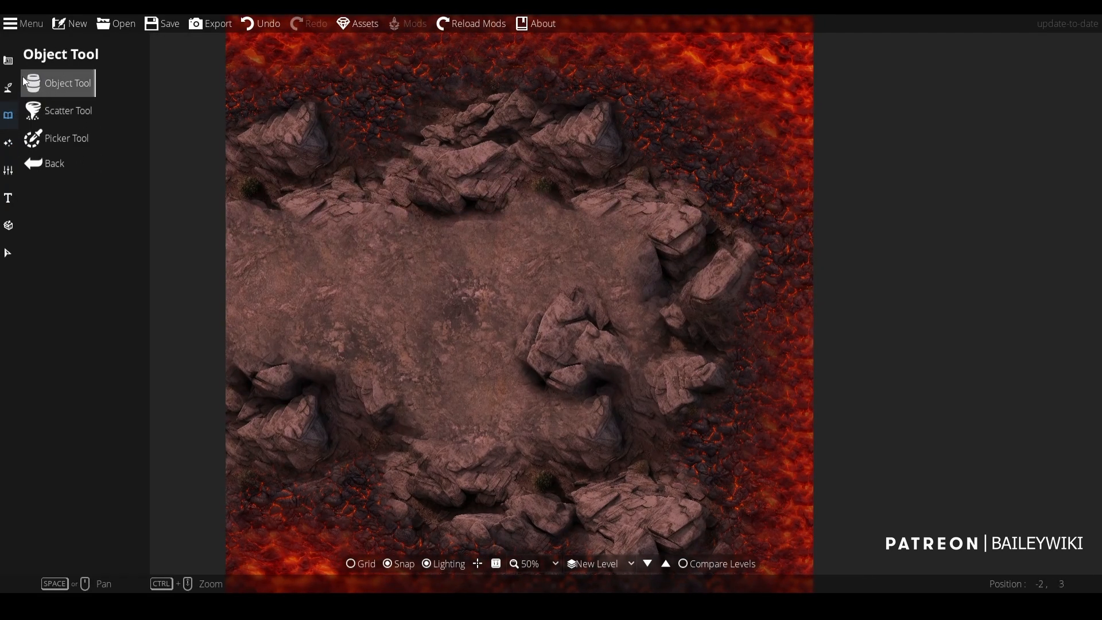
{"action": "left_click", "coordinate": [8, 60]}
{"action": "left_click", "coordinate": [61, 111]}
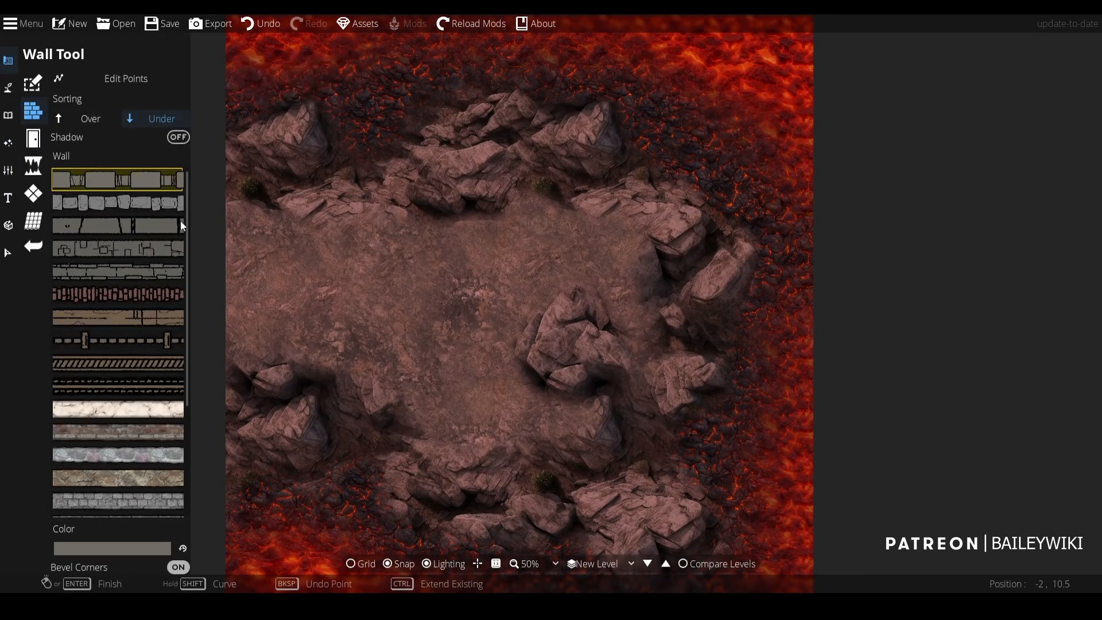
{"action": "scroll", "coordinate": [146, 312], "scroll_direction": "down", "scroll_amount": 5}
{"action": "left_click", "coordinate": [136, 271]}
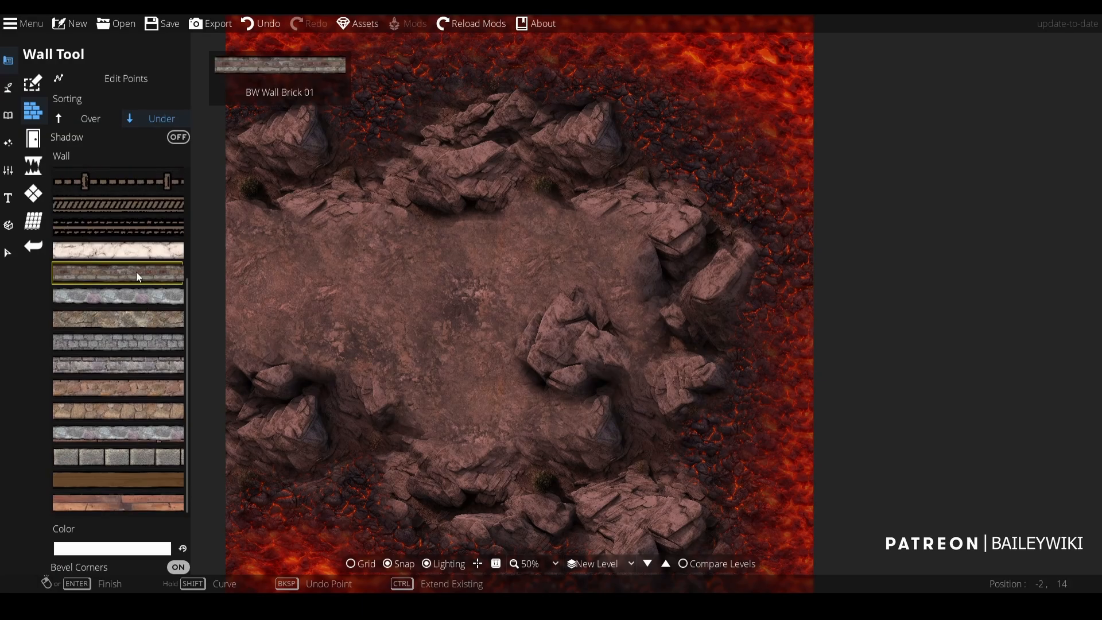
{"action": "scroll", "coordinate": [348, 269], "scroll_direction": "up", "scroll_amount": 1}
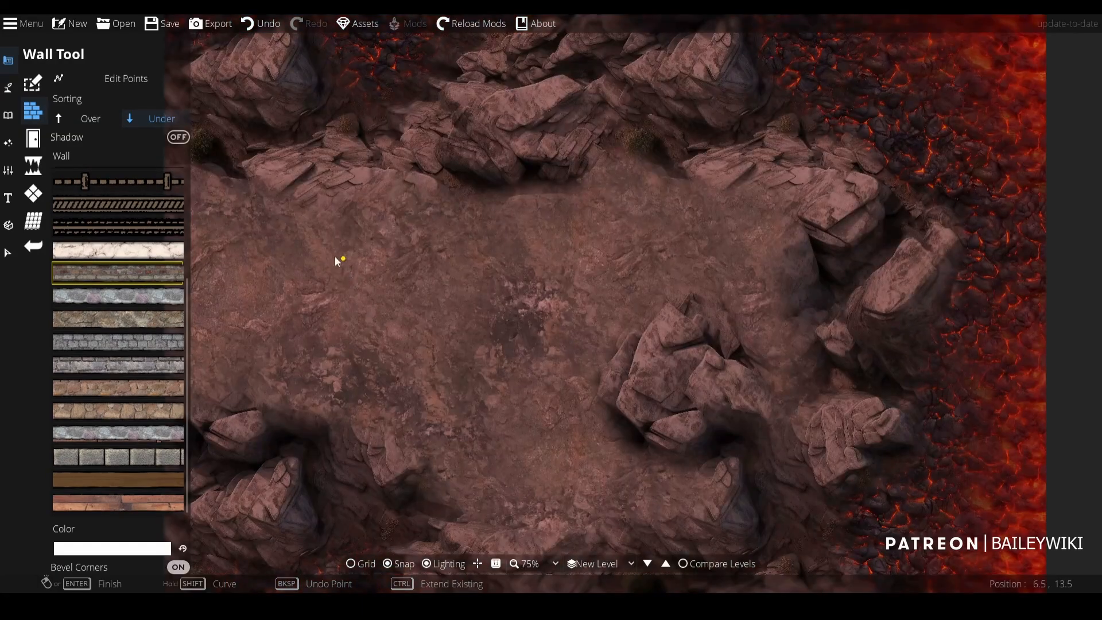
{"action": "left_click", "coordinate": [360, 563]}
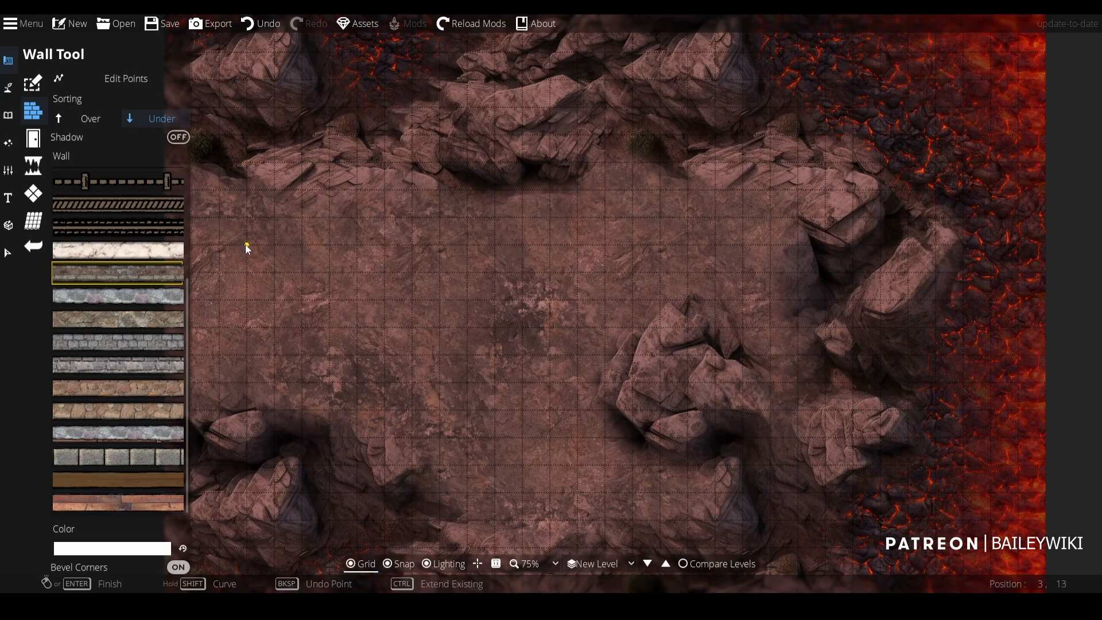
{"action": "left_click", "coordinate": [385, 327]}
{"action": "left_click", "coordinate": [550, 326], "text": "shift"}
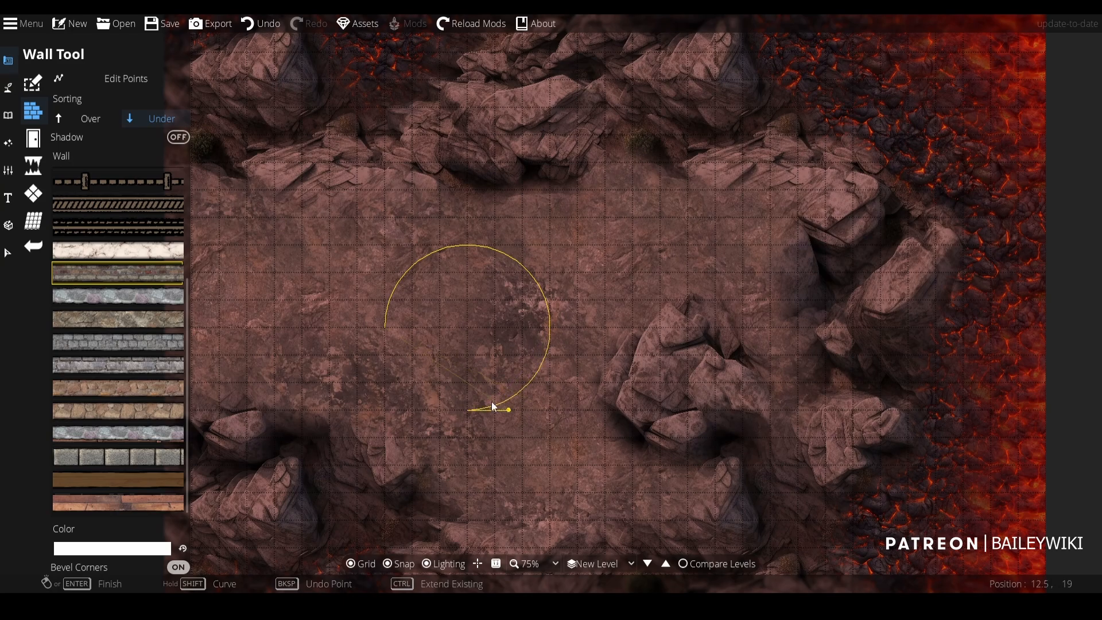
{"action": "left_click", "coordinate": [385, 327], "text": "shift"}
{"action": "right_click", "coordinate": [387, 412]}
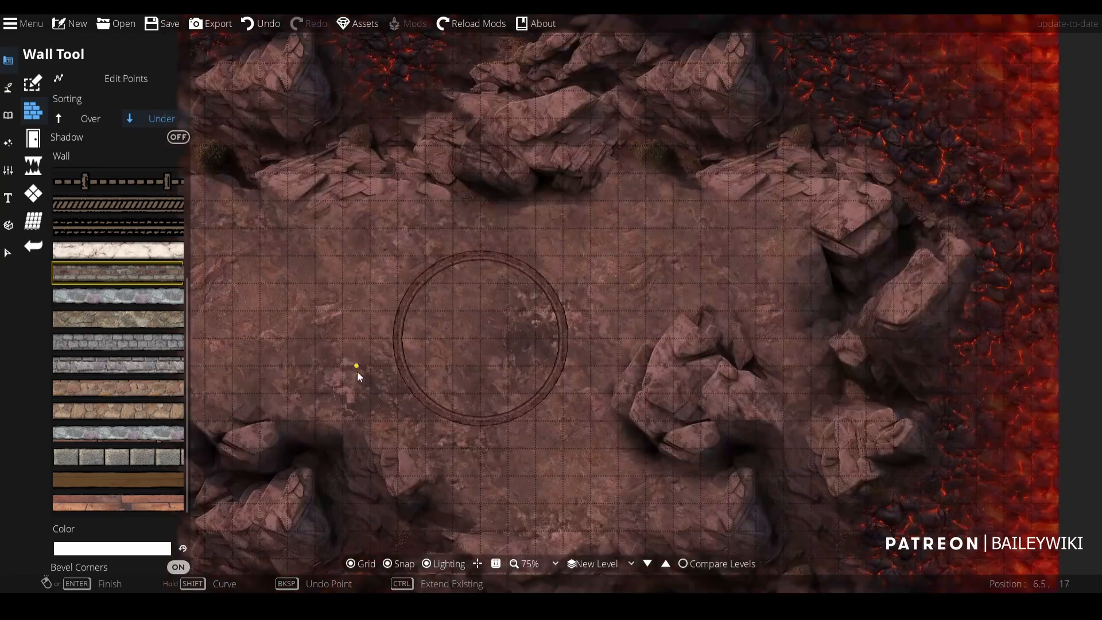
- Set up the Path Tool with the ShadowPathMed50 path on layer 400: User Layer 4
{"action": "left_click", "coordinate": [9, 89]}
{"action": "left_click", "coordinate": [69, 157]}
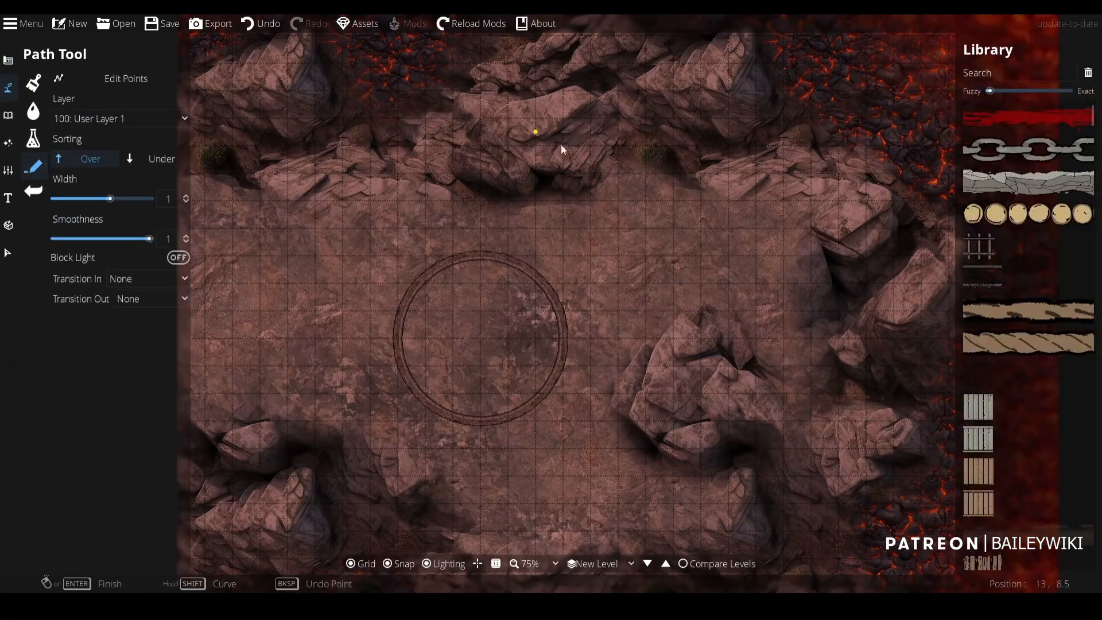
{"action": "left_click_drag", "start_coordinate": [1094, 114], "coordinate": [1093, 516]}
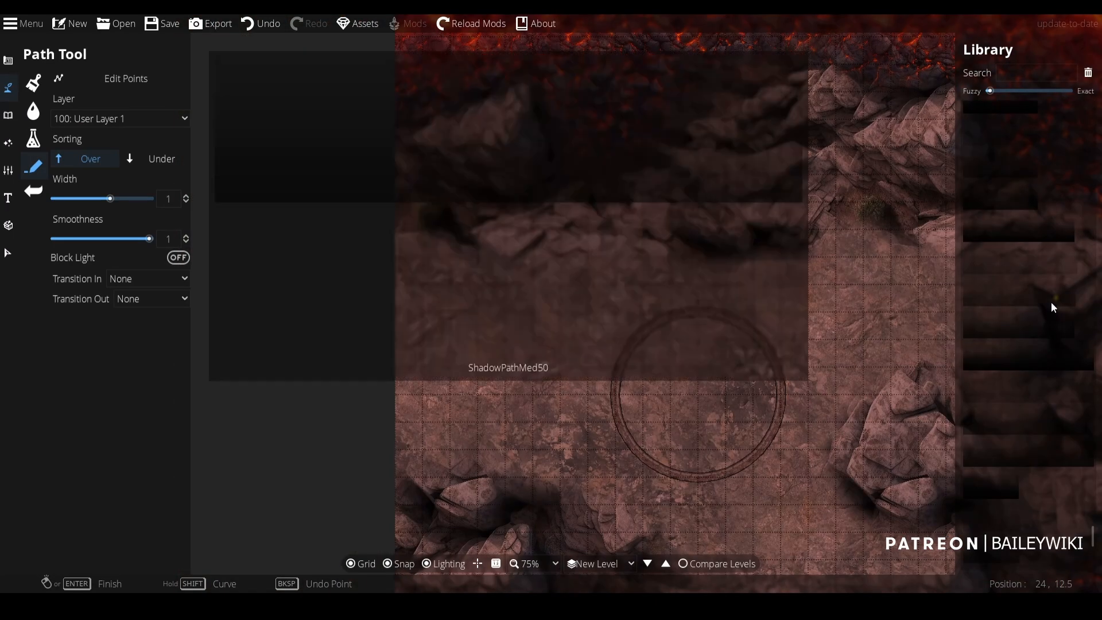
{"action": "left_click", "coordinate": [1049, 304]}
{"action": "left_click", "coordinate": [121, 118]}
{"action": "left_click", "coordinate": [161, 284]}
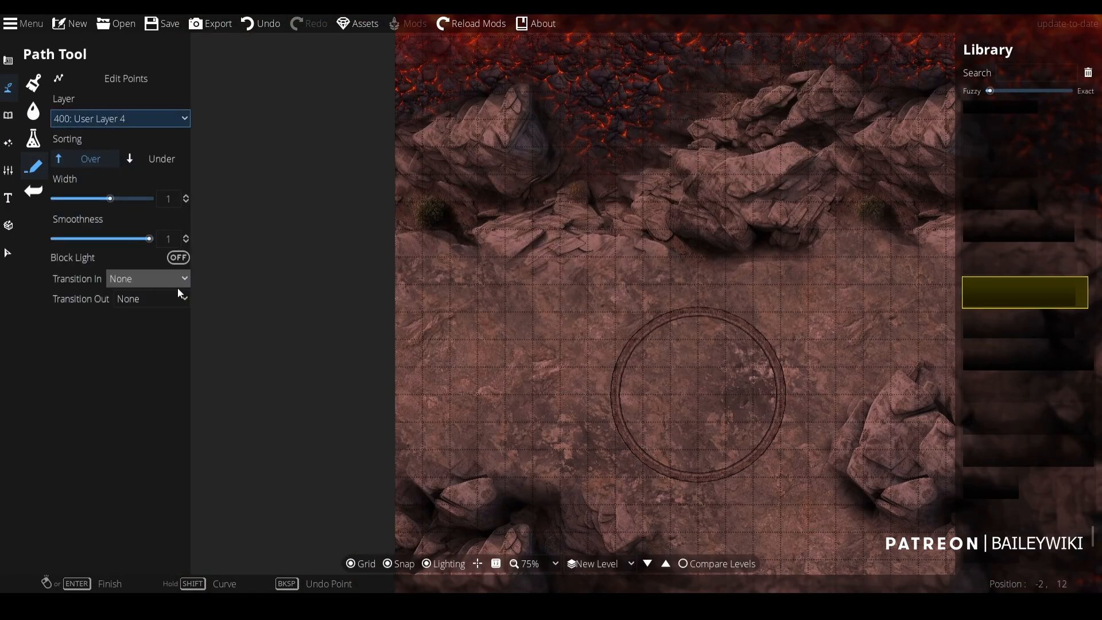
- Trace circular shadow paths along the round wall, shading both its inner and outer sides
{"action": "left_click", "coordinate": [702, 316]}
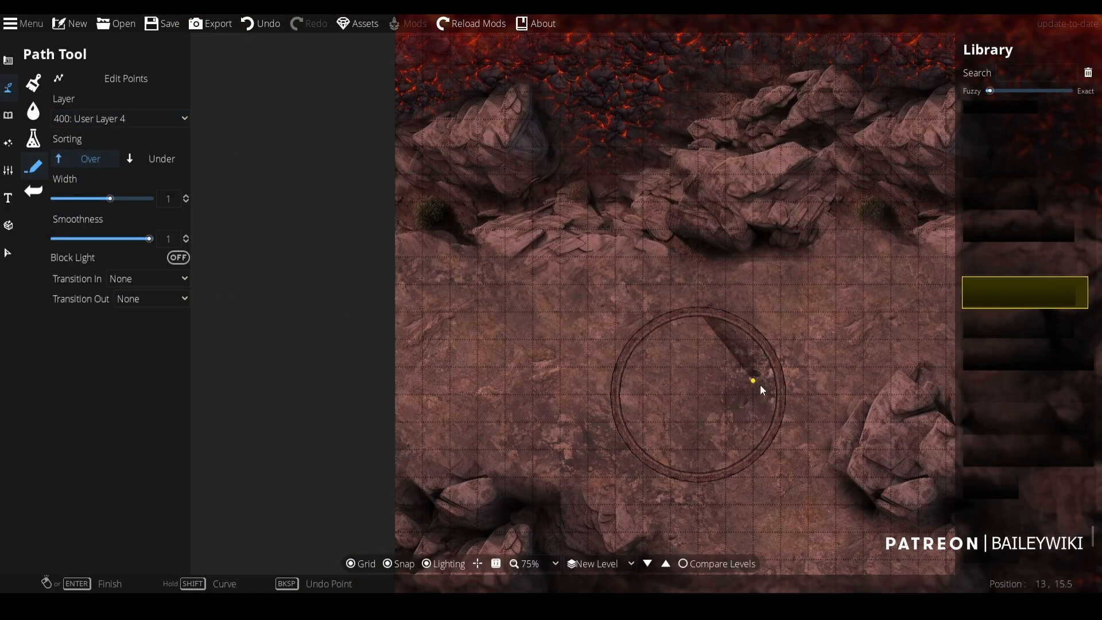
{"action": "left_click", "coordinate": [614, 315], "text": "shift"}
{"action": "left_click", "coordinate": [614, 479], "text": "shift"}
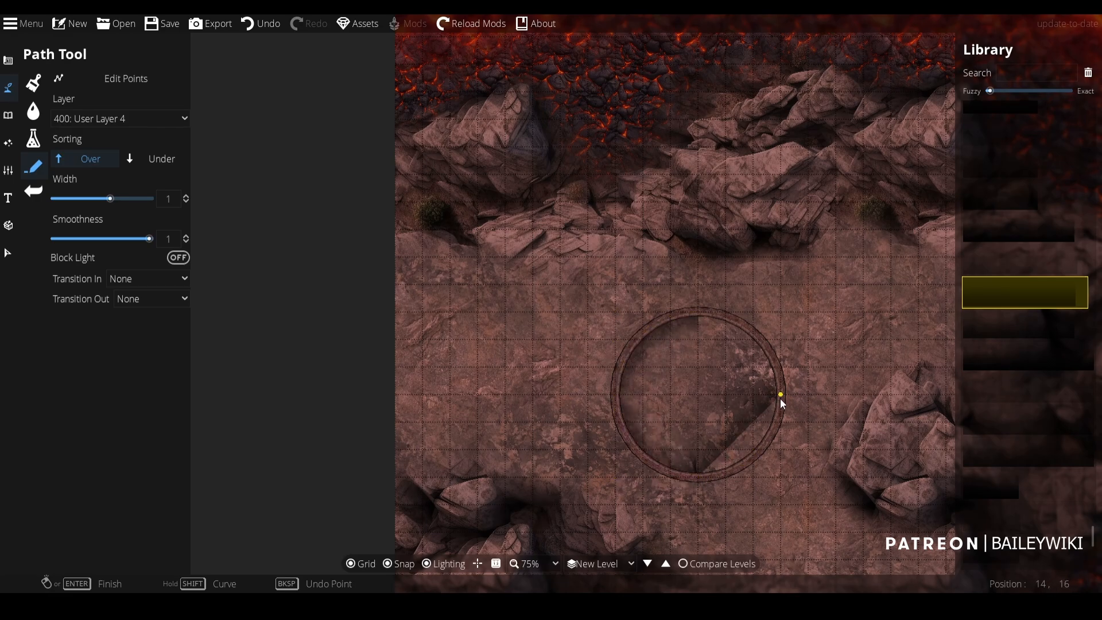
{"action": "left_click", "coordinate": [786, 481], "text": "shift"}
{"action": "left_click", "coordinate": [781, 318], "text": "shift"}
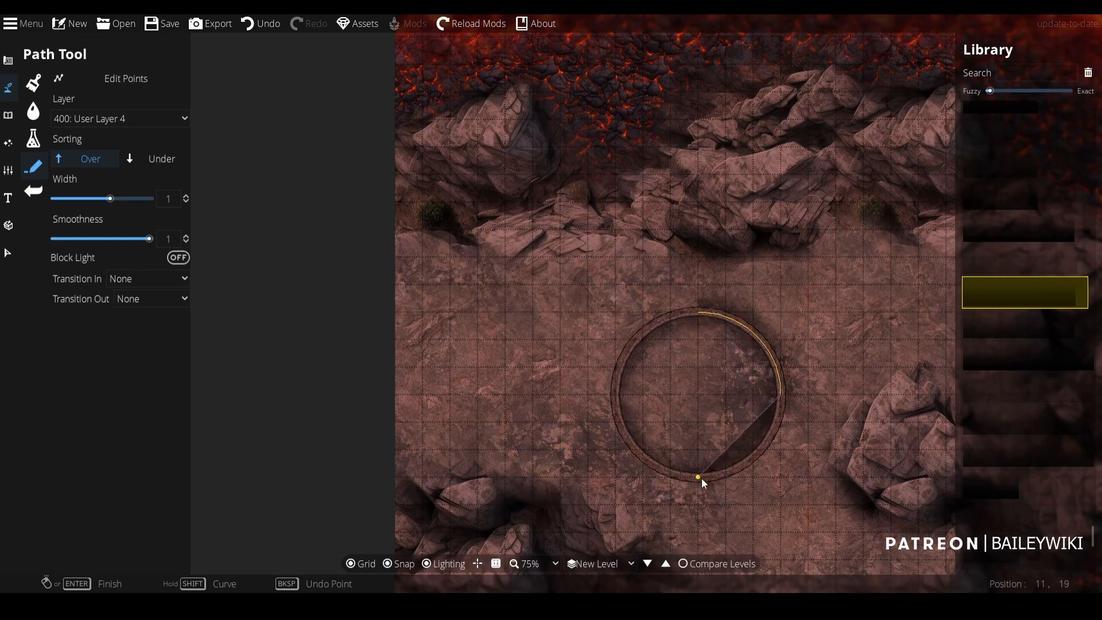
{"action": "key", "text": "Return"}
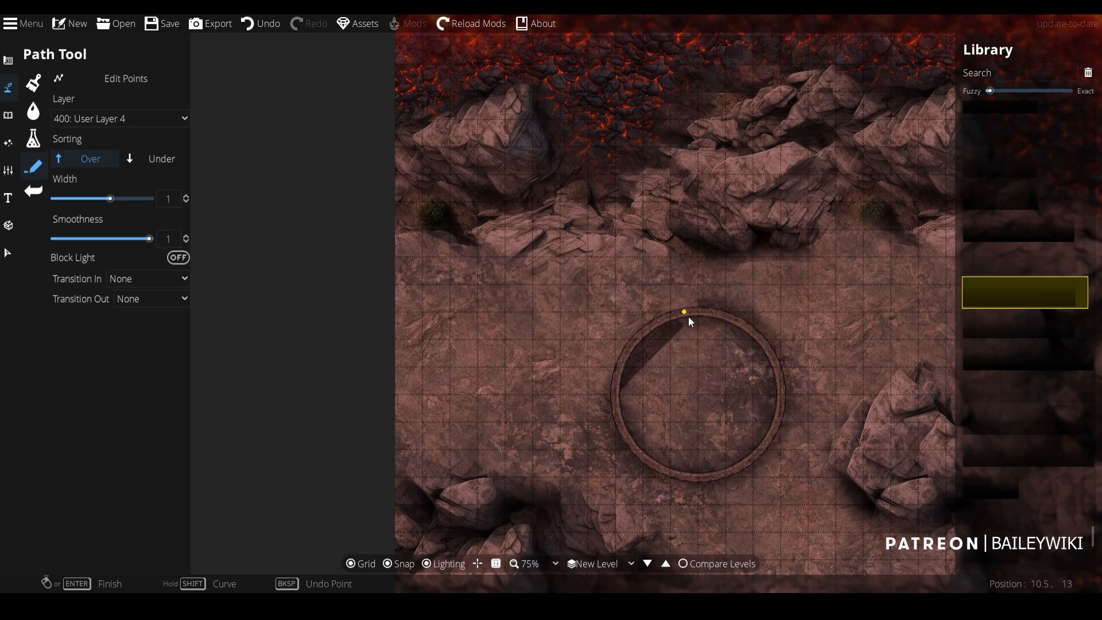
- Fill the inside of the round wall with a circular pattern shape of brownish-grey stone, about 6 squares across
{"action": "left_click", "coordinate": [8, 61]}
{"action": "left_click", "coordinate": [81, 190]}
{"action": "left_click", "coordinate": [84, 98]}
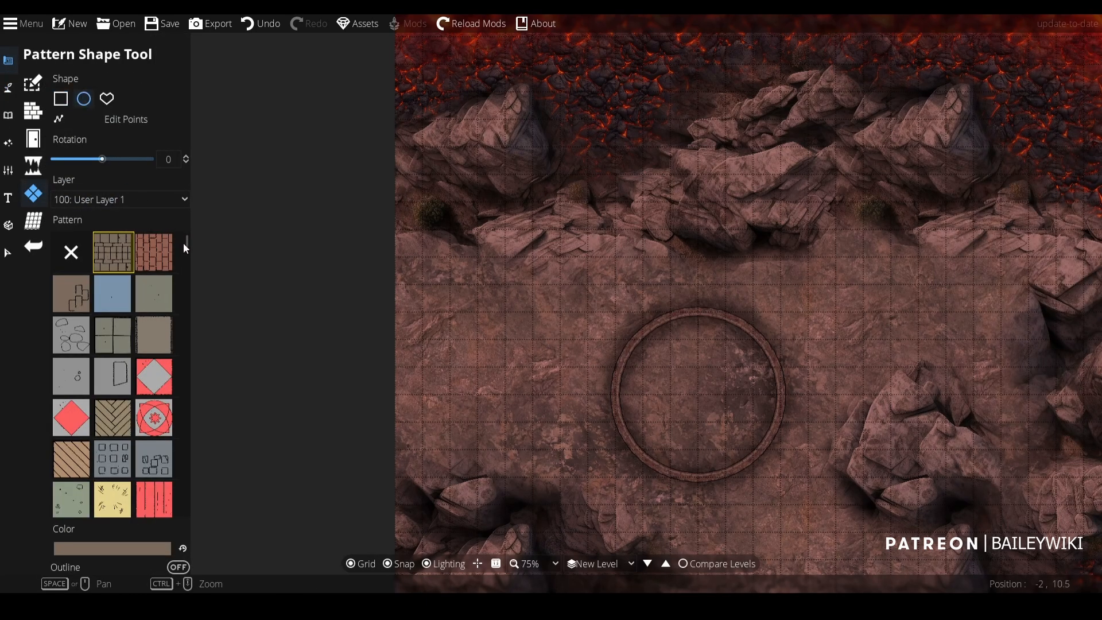
{"action": "left_click_drag", "start_coordinate": [183, 243], "coordinate": [182, 427]}
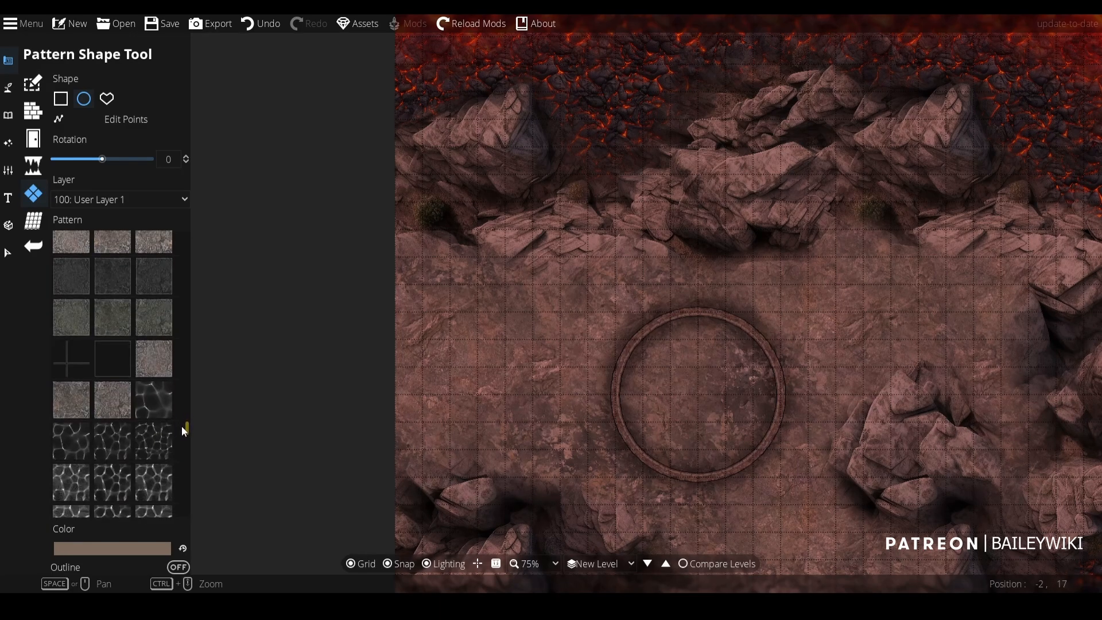
{"action": "left_click", "coordinate": [156, 356]}
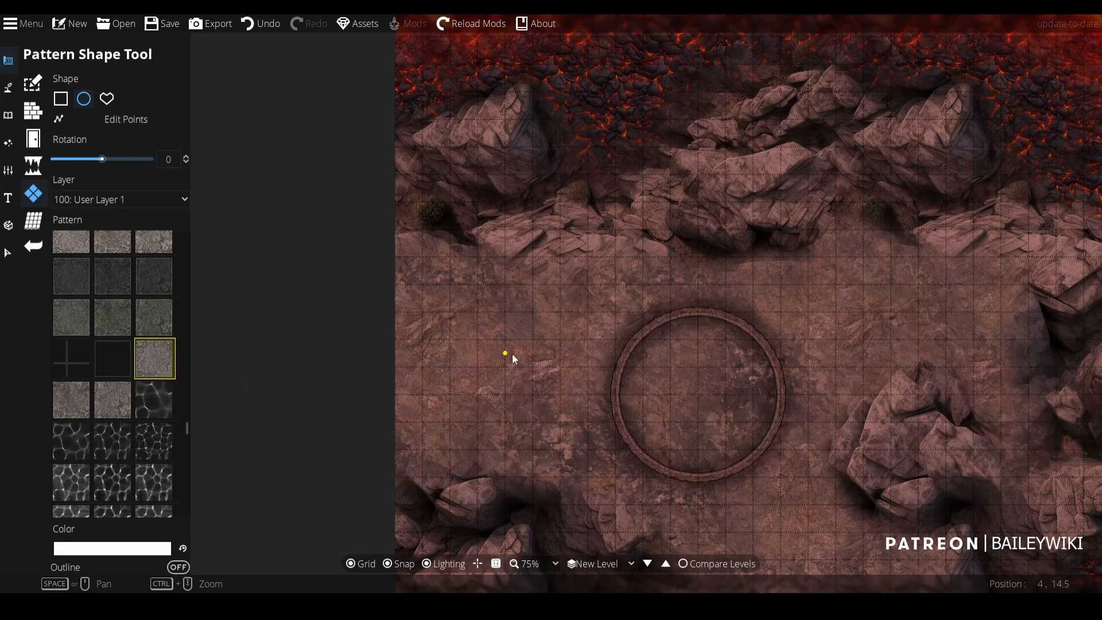
{"action": "left_click_drag", "start_coordinate": [696, 410], "coordinate": [779, 476]}
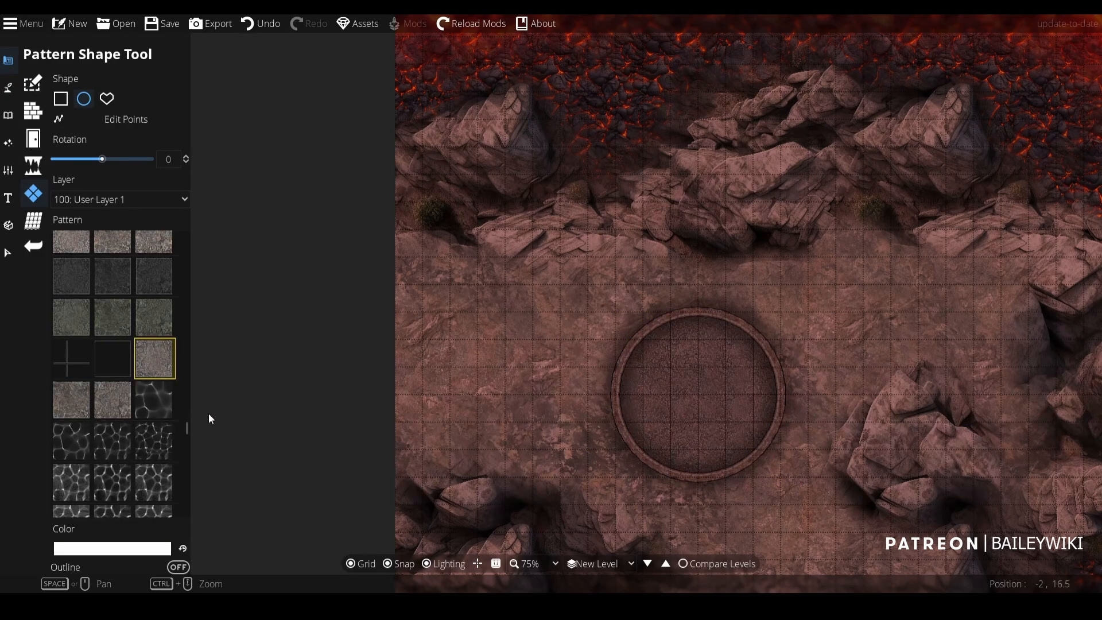
- Overlay a matching circle of the square tile-outline pattern on the stone floor and hide the grid
{"action": "left_click", "coordinate": [114, 360]}
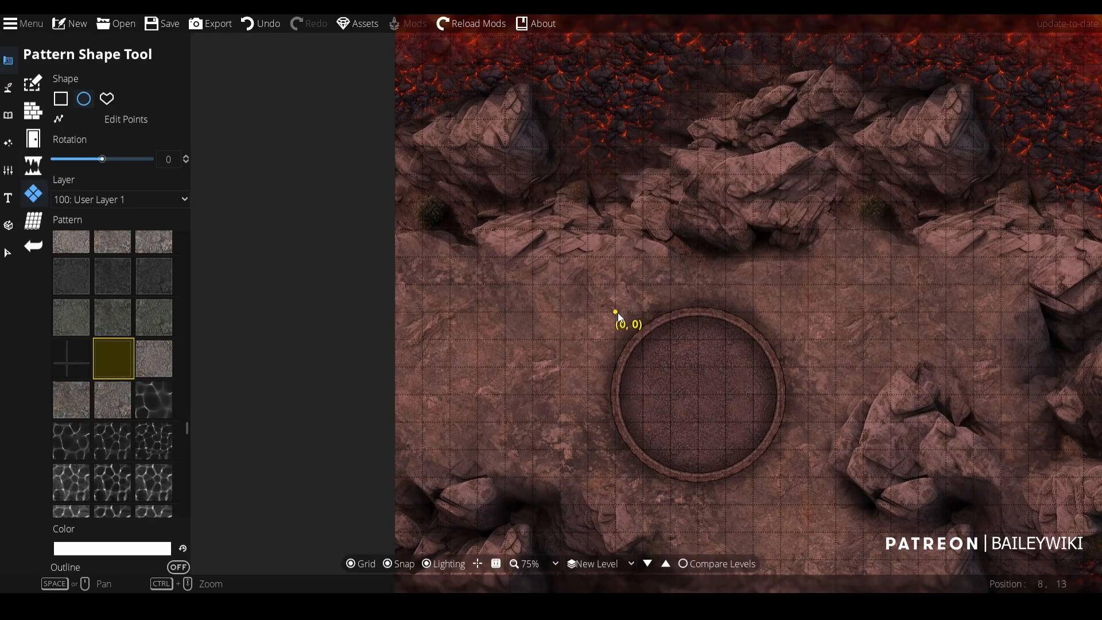
{"action": "left_click_drag", "start_coordinate": [617, 312], "coordinate": [779, 480]}
{"action": "left_click", "coordinate": [363, 563]}
{"action": "scroll", "coordinate": [457, 406], "scroll_direction": "down", "scroll_amount": 5}
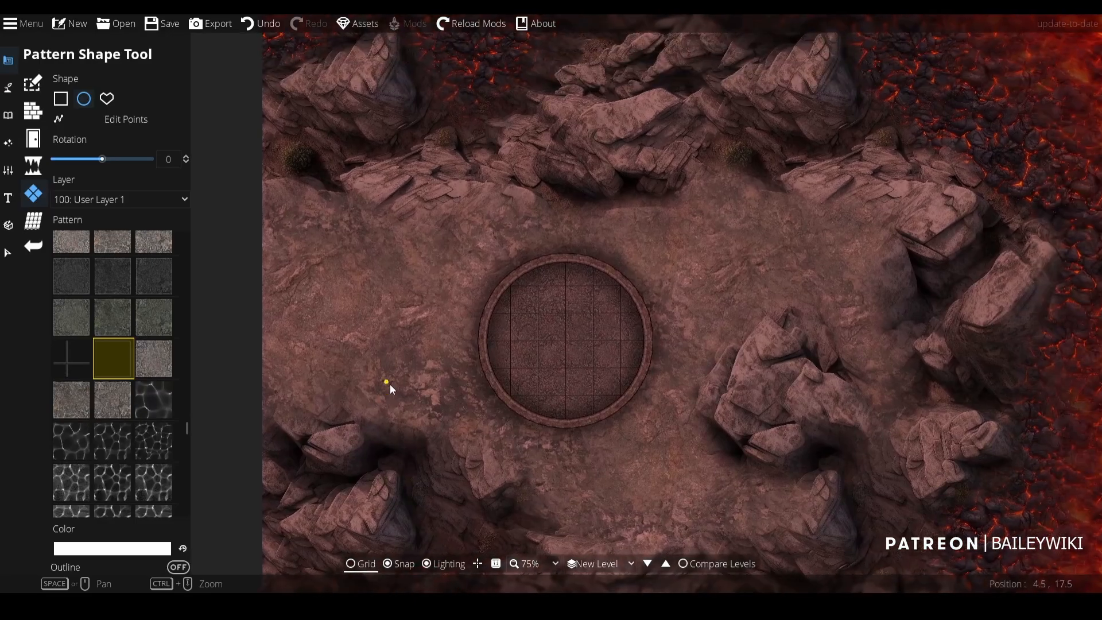
- Create a new level with the default label, without cloning any level, and switch to it on creation
{"action": "scroll", "coordinate": [564, 384], "scroll_direction": "up", "scroll_amount": 5}
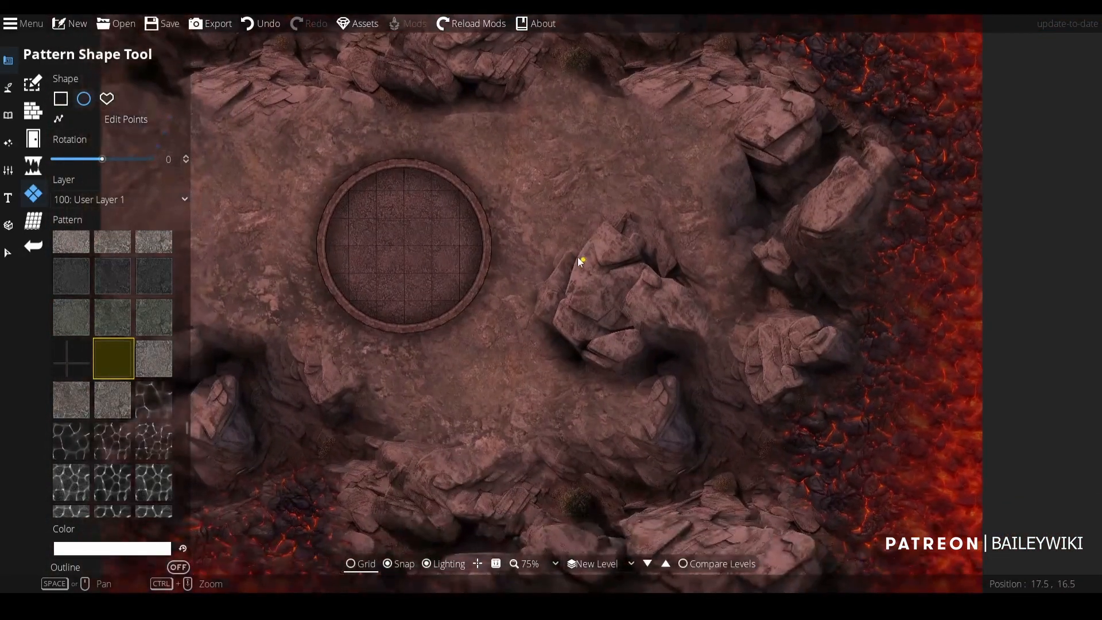
{"action": "left_click_drag", "start_coordinate": [577, 256], "coordinate": [687, 328]}
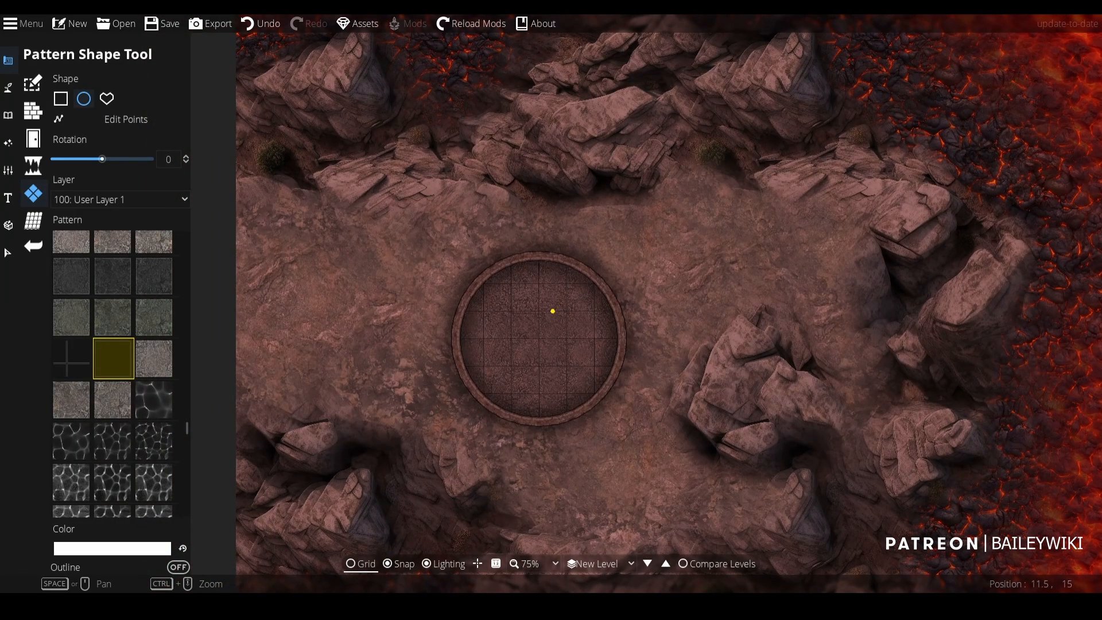
{"action": "scroll", "coordinate": [553, 310], "scroll_direction": "down", "scroll_amount": 2}
{"action": "left_click", "coordinate": [8, 170]}
{"action": "left_click", "coordinate": [88, 133]}
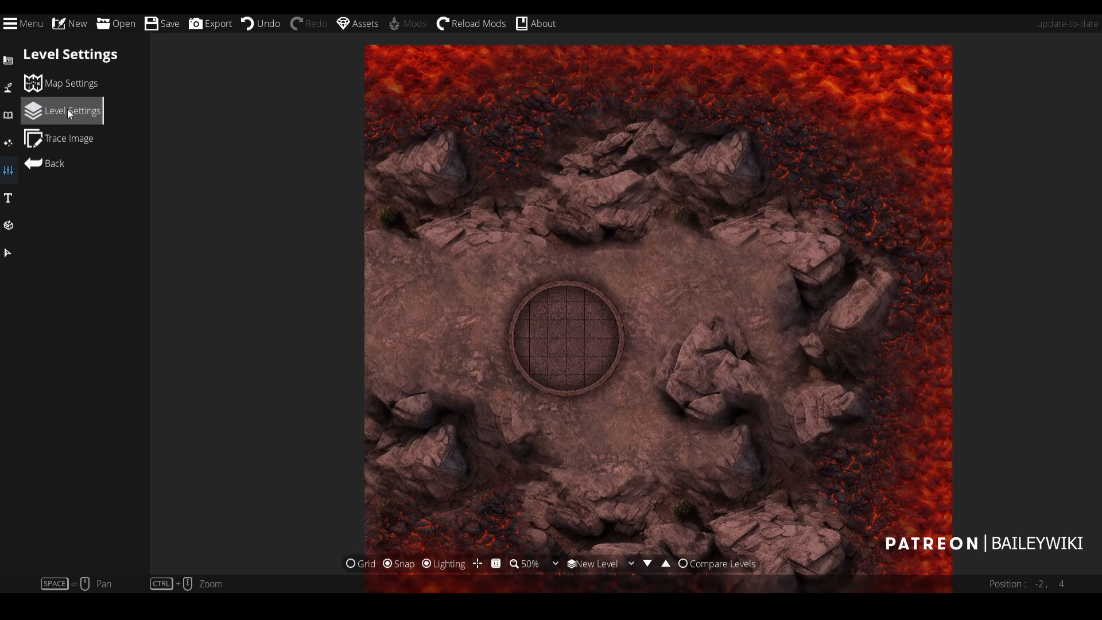
{"action": "left_click", "coordinate": [67, 109]}
{"action": "left_click", "coordinate": [91, 77]}
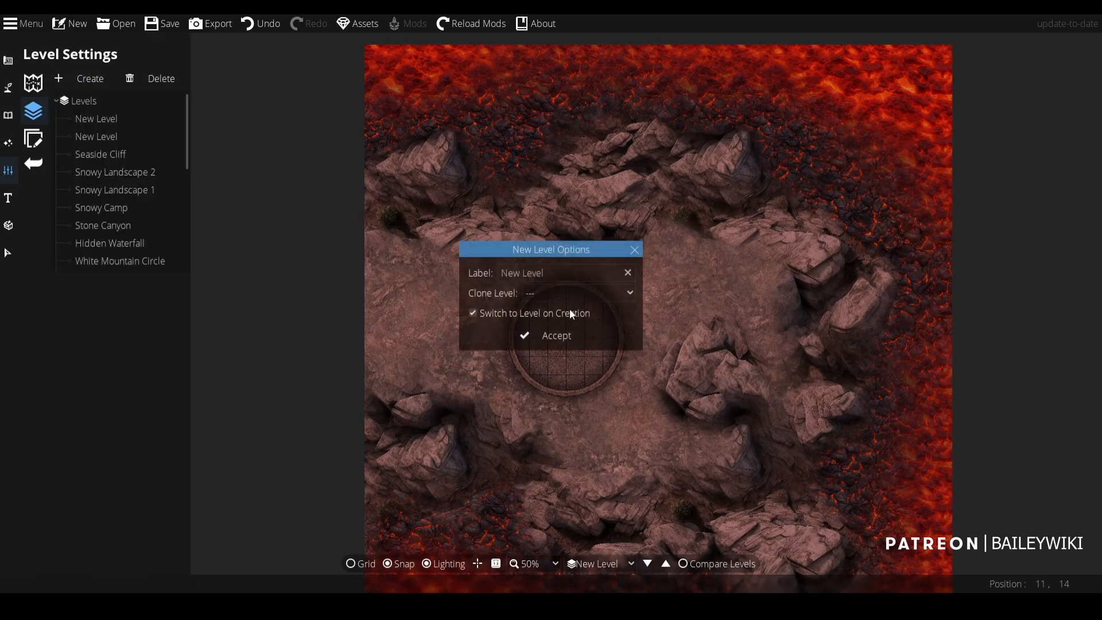
{"action": "left_click", "coordinate": [561, 334]}
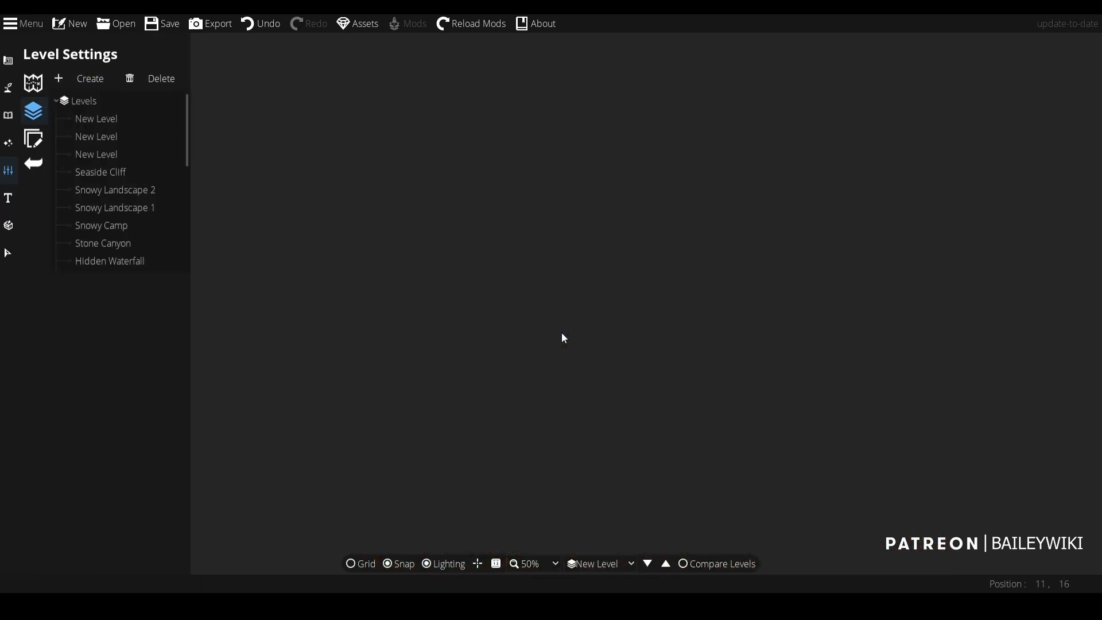
- Turn on the new level's terrain with smooth blending and the four additional terrain slots
{"action": "left_click", "coordinate": [8, 87]}
{"action": "left_click", "coordinate": [63, 82]}
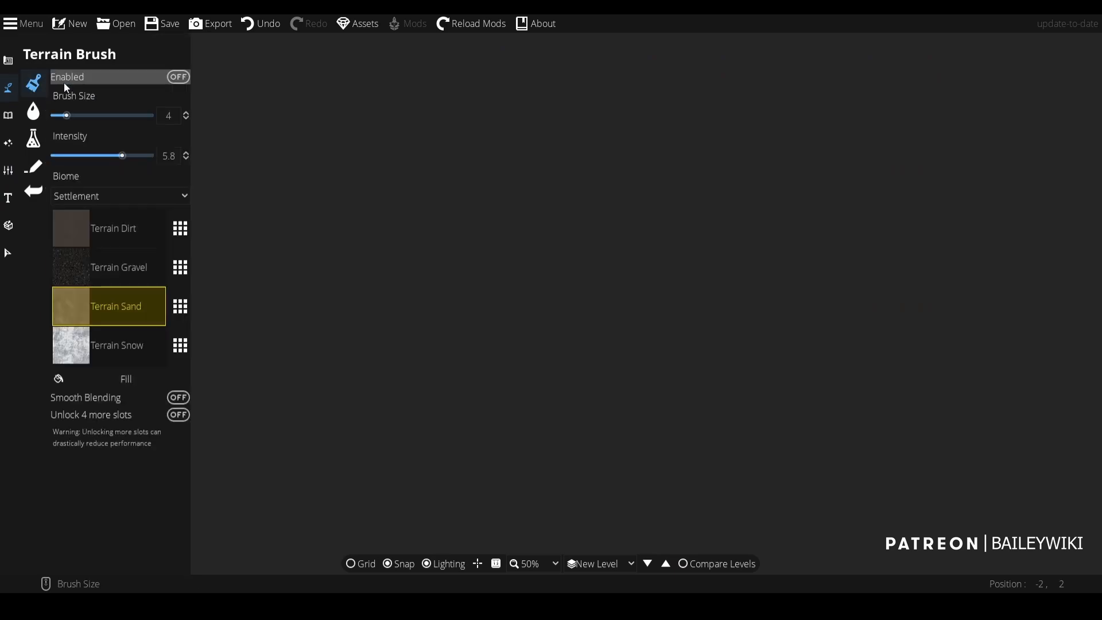
{"action": "left_click", "coordinate": [146, 396]}
{"action": "left_click", "coordinate": [147, 411]}
{"action": "left_click", "coordinate": [172, 80]}
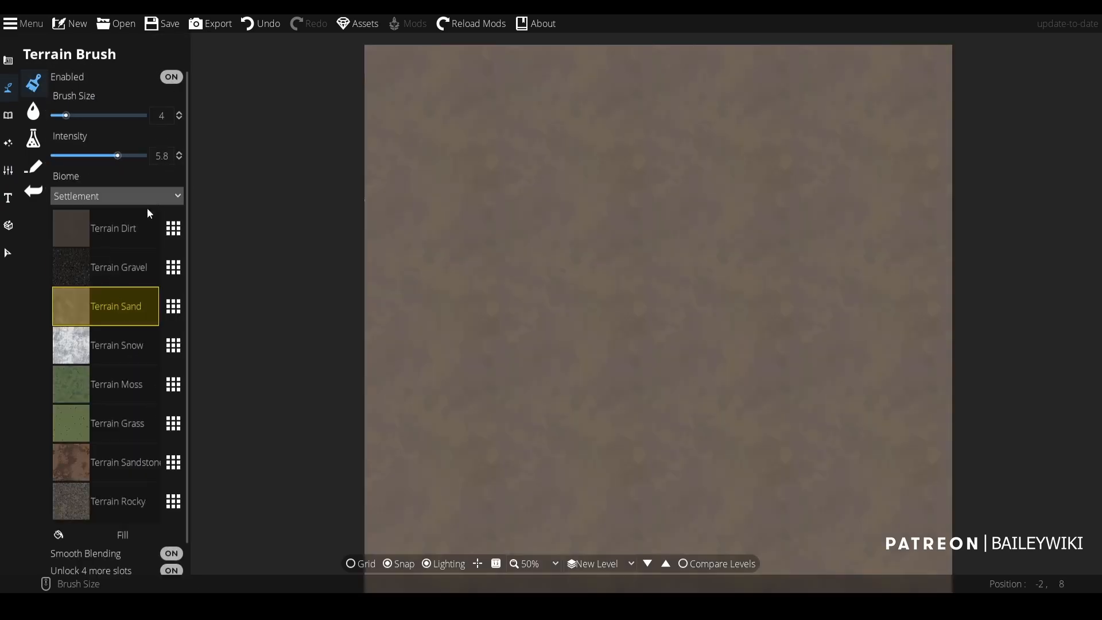
- Replace the Terrain Dirt slot with the Bw Snowy Hills 01 texture from [BW] Base Assets, after trying Bw Snowy Rocky 03
{"action": "left_click", "coordinate": [144, 226]}
{"action": "left_click", "coordinate": [174, 228]}
{"action": "scroll", "coordinate": [641, 245], "scroll_direction": "up", "scroll_amount": 2}
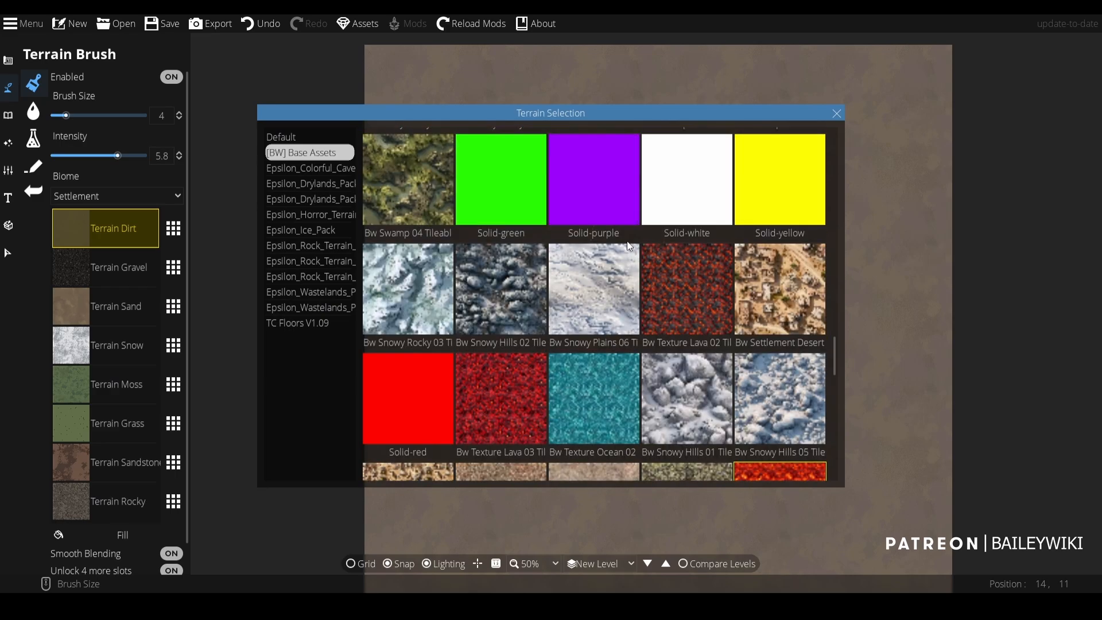
{"action": "left_click", "coordinate": [426, 284]}
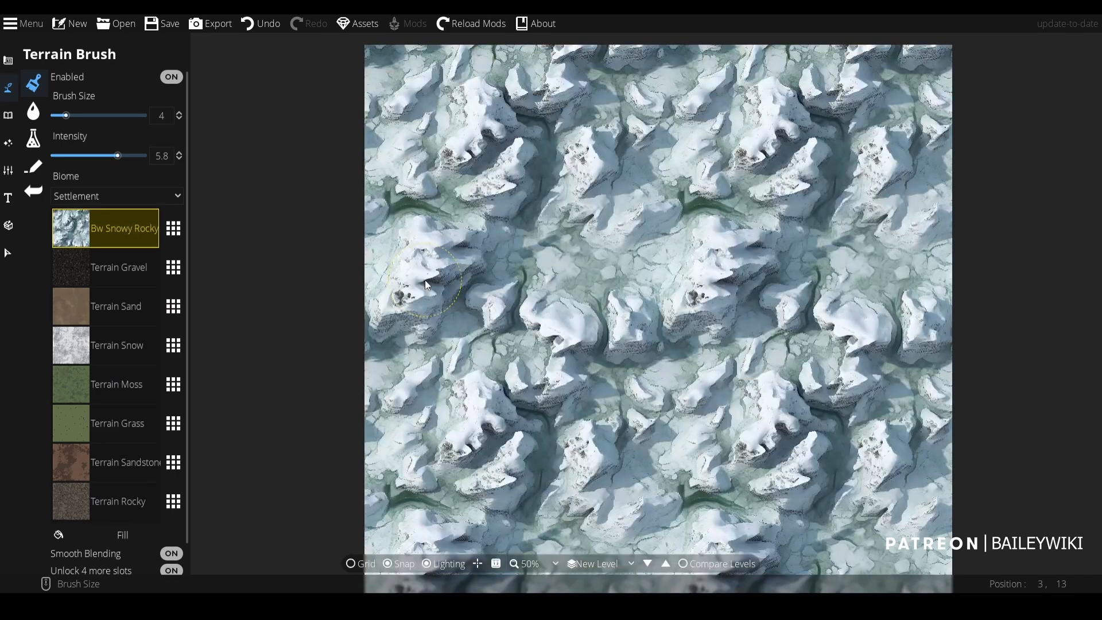
{"action": "left_click", "coordinate": [173, 229]}
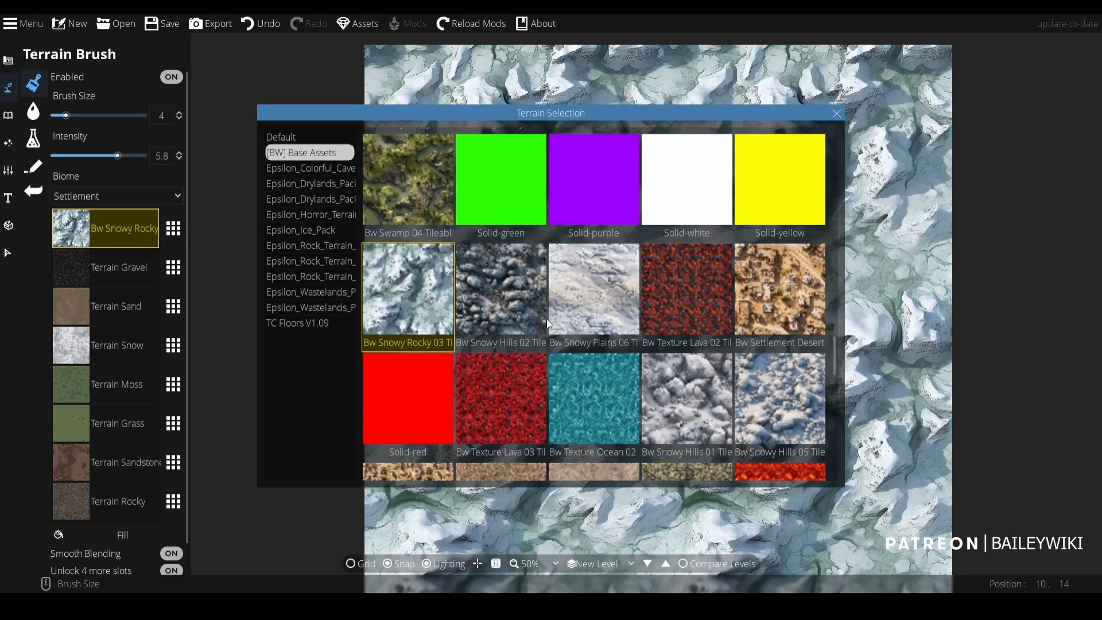
{"action": "left_click", "coordinate": [669, 400]}
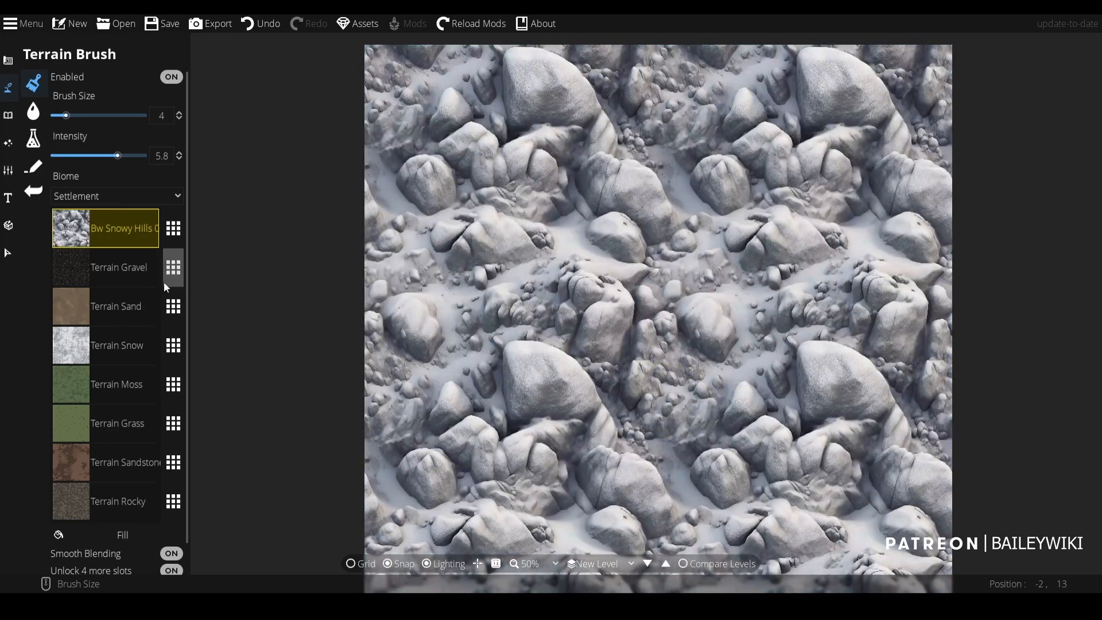
- Replace the Terrain Gravel slot with the Bw Texture Snow 02 texture from [BW] Base Assets
{"action": "left_click", "coordinate": [134, 270]}
{"action": "left_click", "coordinate": [173, 267]}
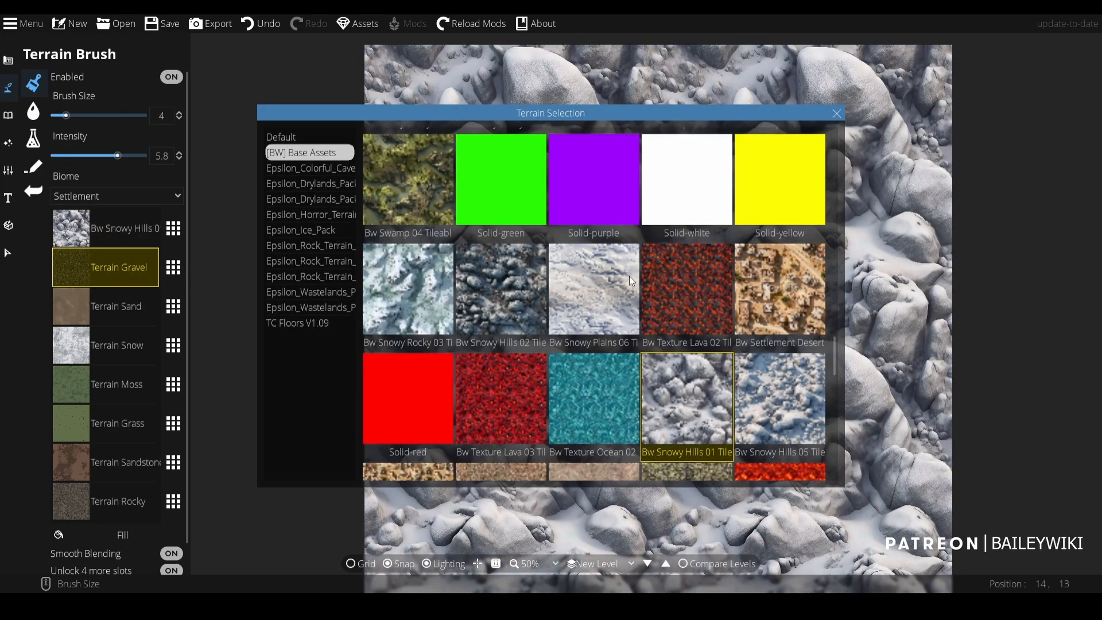
{"action": "scroll", "coordinate": [625, 286], "scroll_direction": "down", "scroll_amount": 8}
{"action": "scroll", "coordinate": [633, 305], "scroll_direction": "down", "scroll_amount": 4}
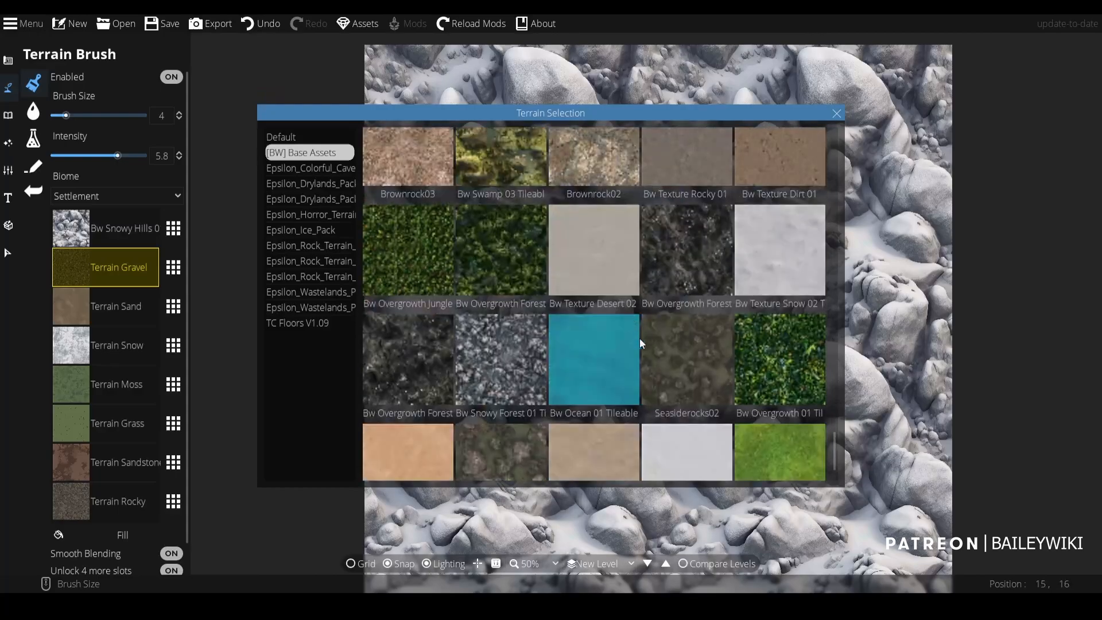
{"action": "scroll", "coordinate": [752, 344], "scroll_direction": "down", "scroll_amount": 1}
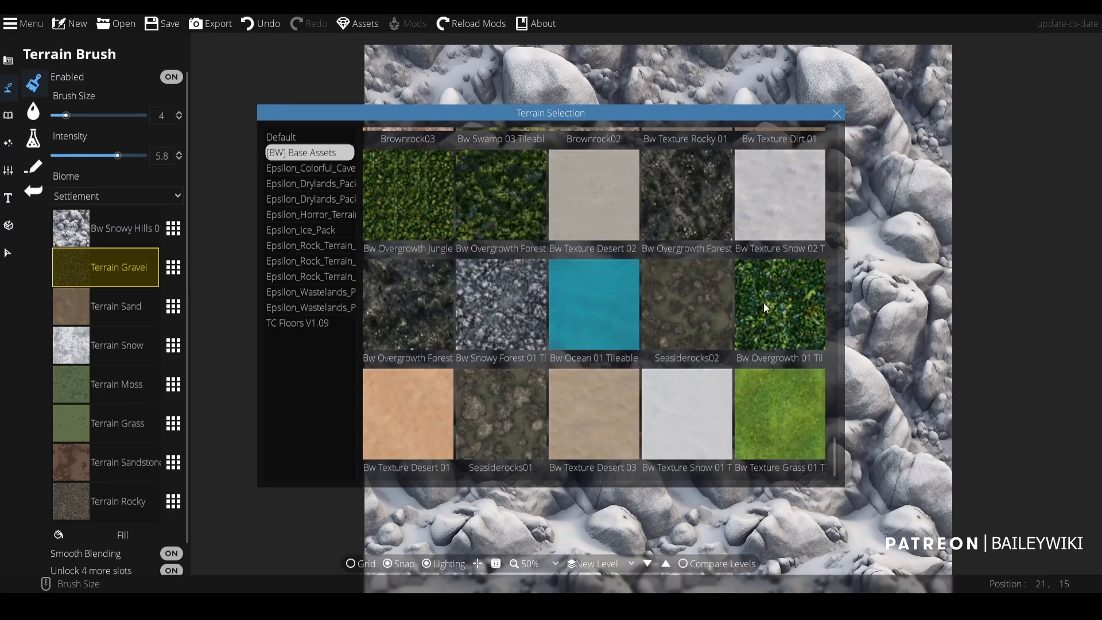
{"action": "left_click", "coordinate": [779, 219]}
- Paint a large central clearing among the snowy boulders with the Bw Texture Snow 02 terrain at brush size 6
{"action": "scroll", "coordinate": [618, 262], "scroll_direction": "up", "scroll_amount": 2}
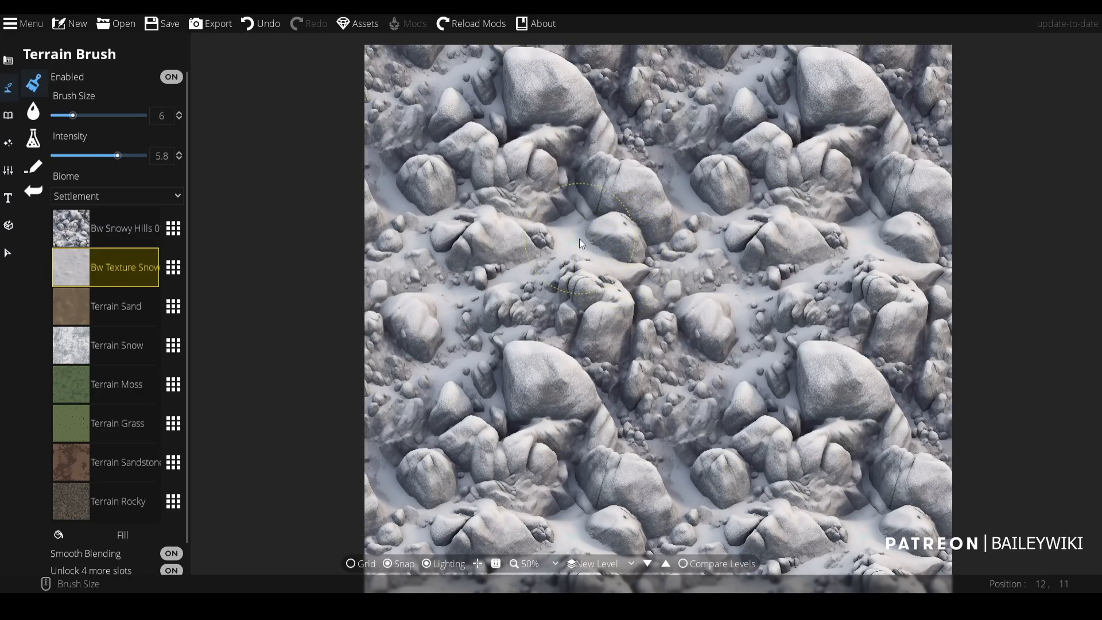
{"action": "mouse_move", "coordinate": [573, 176]}
{"action": "left_mouse_down"}
{"action": "mouse_move", "coordinate": [467, 267]}
{"action": "mouse_move", "coordinate": [552, 242]}
{"action": "mouse_move", "coordinate": [621, 257]}
{"action": "mouse_move", "coordinate": [631, 244]}
{"action": "mouse_move", "coordinate": [596, 225]}
{"action": "mouse_move", "coordinate": [611, 267]}
{"action": "mouse_move", "coordinate": [687, 291]}
{"action": "mouse_move", "coordinate": [718, 285]}
{"action": "mouse_move", "coordinate": [720, 306]}
{"action": "mouse_move", "coordinate": [710, 316]}
{"action": "mouse_move", "coordinate": [688, 301]}
{"action": "mouse_move", "coordinate": [667, 305]}
{"action": "mouse_move", "coordinate": [646, 335]}
{"action": "mouse_move", "coordinate": [567, 311]}
{"action": "left_mouse_up"}
{"action": "mouse_move", "coordinate": [494, 305]}
{"action": "left_mouse_down"}
{"action": "mouse_move", "coordinate": [554, 312]}
{"action": "mouse_move", "coordinate": [543, 327]}
{"action": "mouse_move", "coordinate": [611, 370]}
{"action": "mouse_move", "coordinate": [670, 324]}
{"action": "mouse_move", "coordinate": [744, 295]}
{"action": "mouse_move", "coordinate": [584, 381]}
{"action": "mouse_move", "coordinate": [605, 316]}
{"action": "mouse_move", "coordinate": [587, 236]}
{"action": "left_mouse_up"}
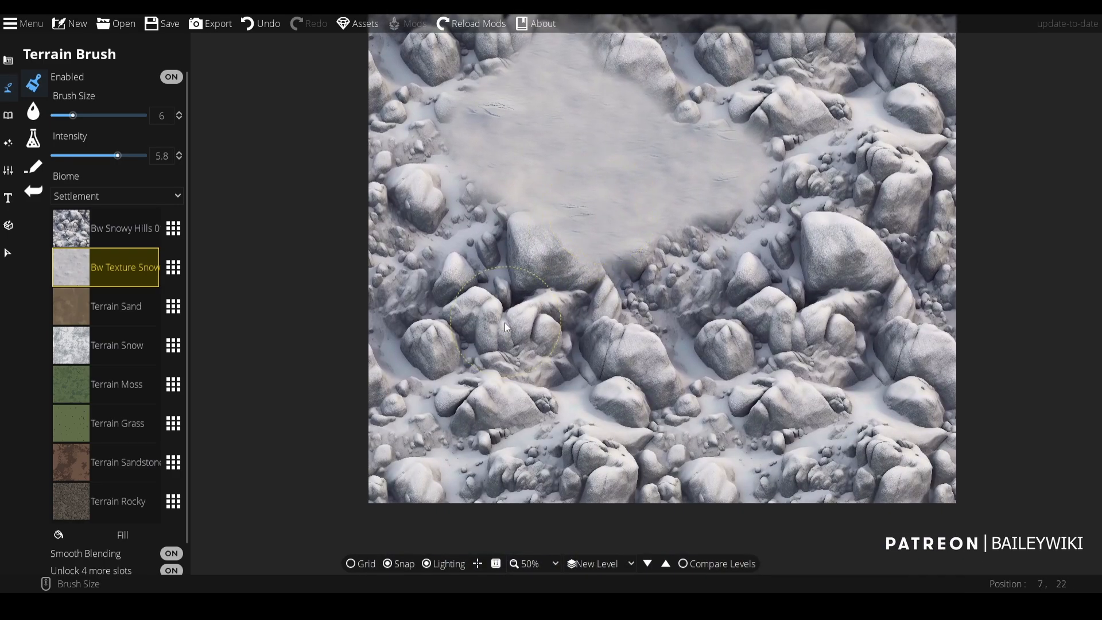
- Paint a second snow clearing in the lower-right part of the map with brush size 7
{"action": "scroll", "coordinate": [681, 319], "scroll_direction": "down", "scroll_amount": 1}
{"action": "scroll", "coordinate": [767, 367], "scroll_direction": "up", "scroll_amount": 2}
{"action": "mouse_move", "coordinate": [767, 367]}
{"action": "left_mouse_down"}
{"action": "mouse_move", "coordinate": [805, 385]}
{"action": "mouse_move", "coordinate": [753, 418]}
{"action": "mouse_move", "coordinate": [793, 436]}
{"action": "mouse_move", "coordinate": [867, 410]}
{"action": "mouse_move", "coordinate": [897, 432]}
{"action": "mouse_move", "coordinate": [838, 369]}
{"action": "mouse_move", "coordinate": [845, 329]}
{"action": "mouse_move", "coordinate": [803, 358]}
{"action": "mouse_move", "coordinate": [777, 353]}
{"action": "mouse_move", "coordinate": [737, 408]}
{"action": "left_mouse_up"}
- Join the central and lower-right clearings with a wide snow passage, painting over the boulders between them with brush sizes from 3 to 7
{"action": "scroll", "coordinate": [736, 407], "scroll_direction": "down", "scroll_amount": 2}
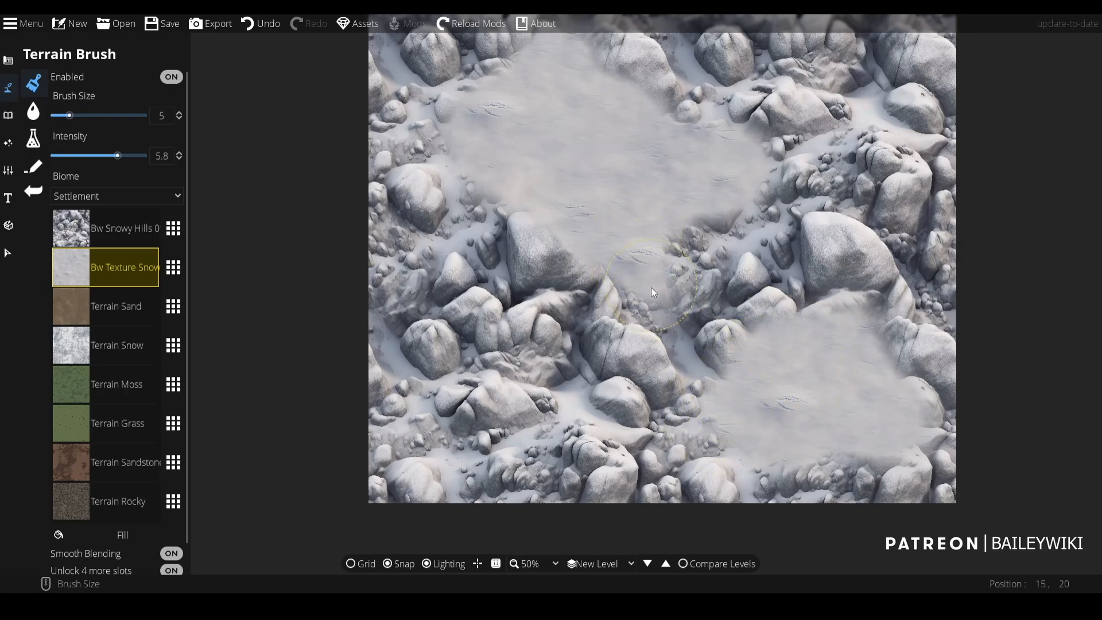
{"action": "scroll", "coordinate": [652, 290], "scroll_direction": "down", "scroll_amount": 2}
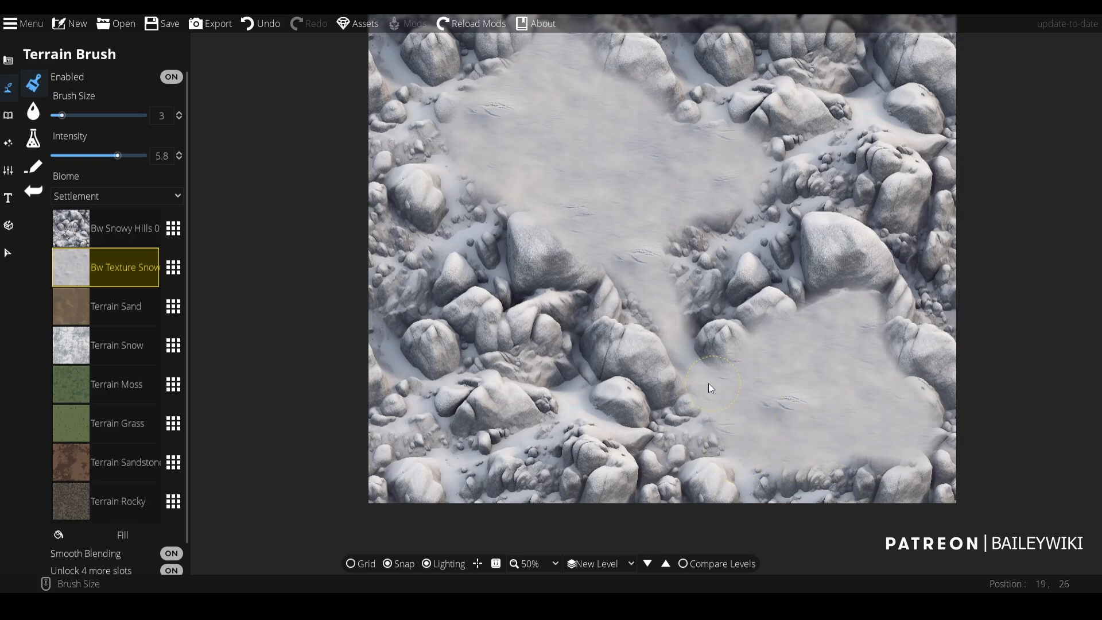
{"action": "scroll", "coordinate": [732, 335], "scroll_direction": "up", "scroll_amount": 4}
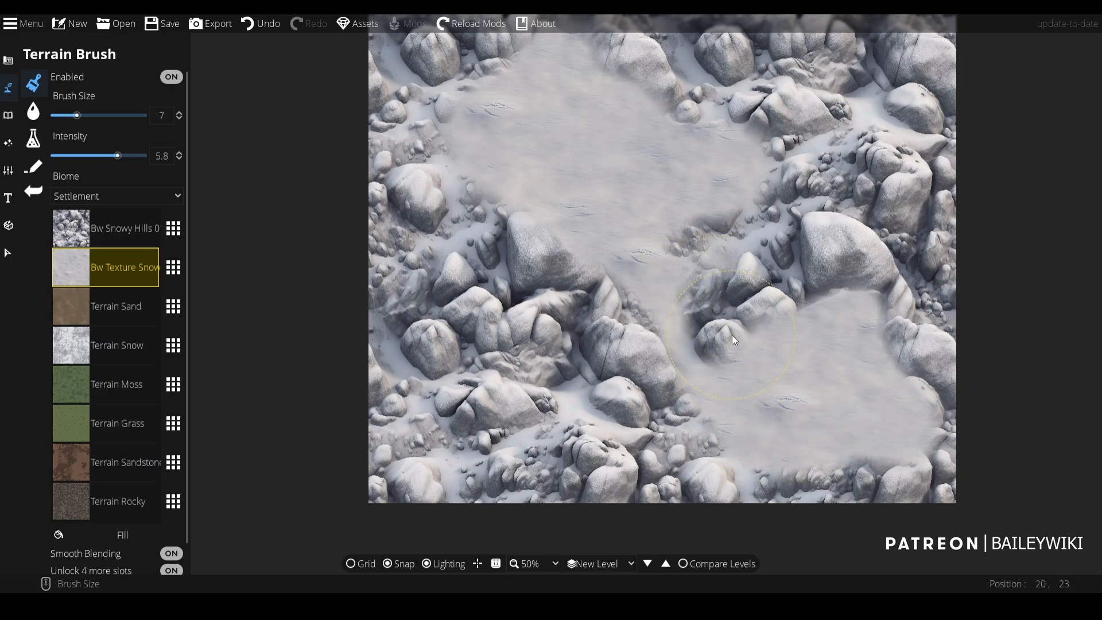
{"action": "mouse_move", "coordinate": [732, 335]}
{"action": "left_mouse_down"}
{"action": "mouse_move", "coordinate": [711, 300]}
{"action": "mouse_move", "coordinate": [724, 354]}
{"action": "mouse_move", "coordinate": [758, 315]}
{"action": "mouse_move", "coordinate": [757, 289]}
{"action": "left_mouse_up"}
{"action": "scroll", "coordinate": [760, 292], "scroll_direction": "down", "scroll_amount": 3}
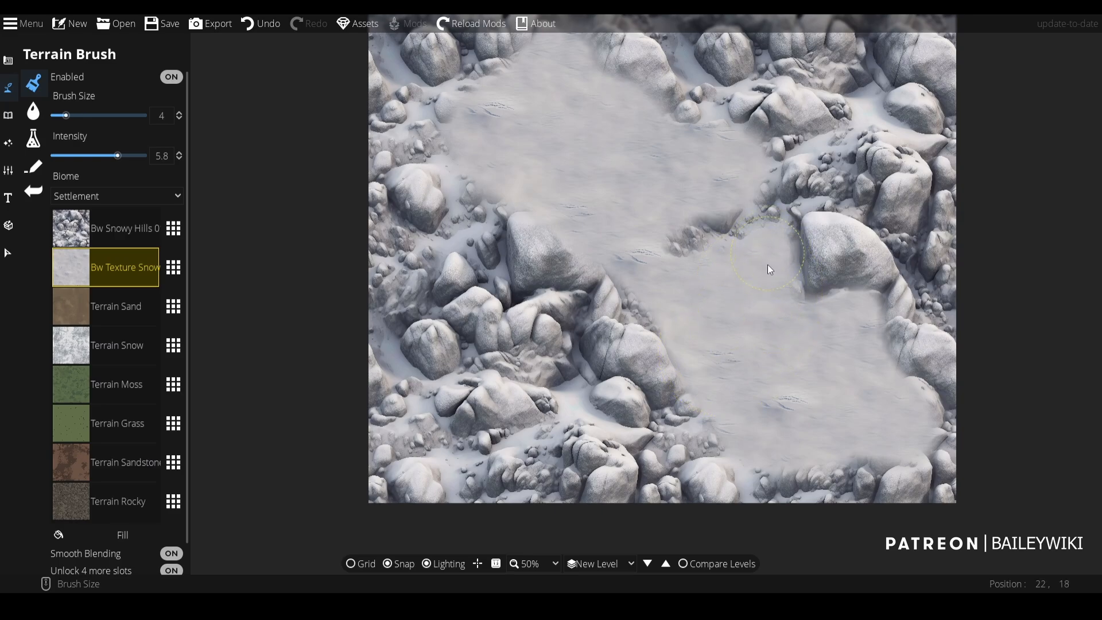
- Paint a snow clearing along the lower-left edge of the map at brush size 5
{"action": "scroll", "coordinate": [491, 432], "scroll_direction": "up", "scroll_amount": 1}
{"action": "left_click_drag", "start_coordinate": [413, 431], "coordinate": [447, 441]}
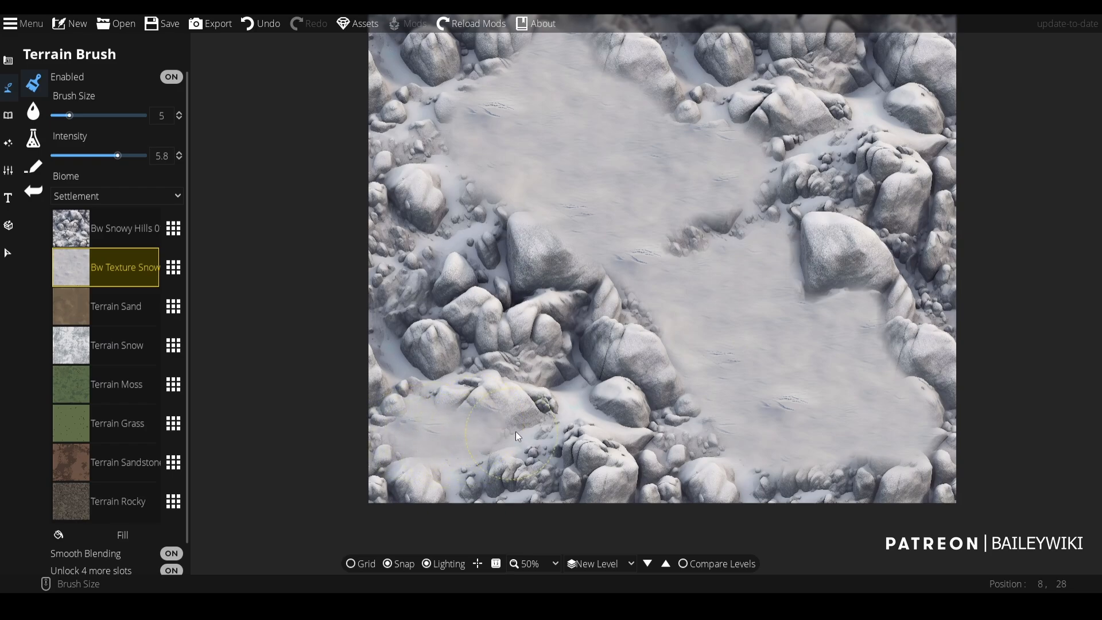
{"action": "mouse_move", "coordinate": [456, 396]}
{"action": "left_mouse_down"}
{"action": "mouse_move", "coordinate": [405, 404]}
{"action": "mouse_move", "coordinate": [377, 437]}
{"action": "left_mouse_up"}
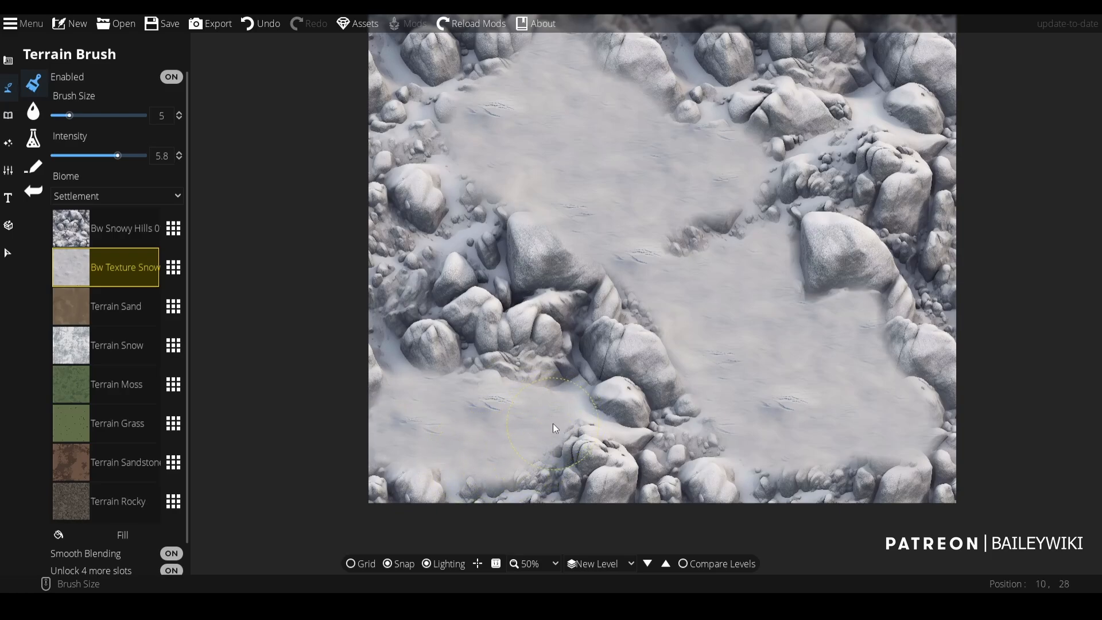
{"action": "left_click_drag", "start_coordinate": [578, 374], "coordinate": [501, 471]}
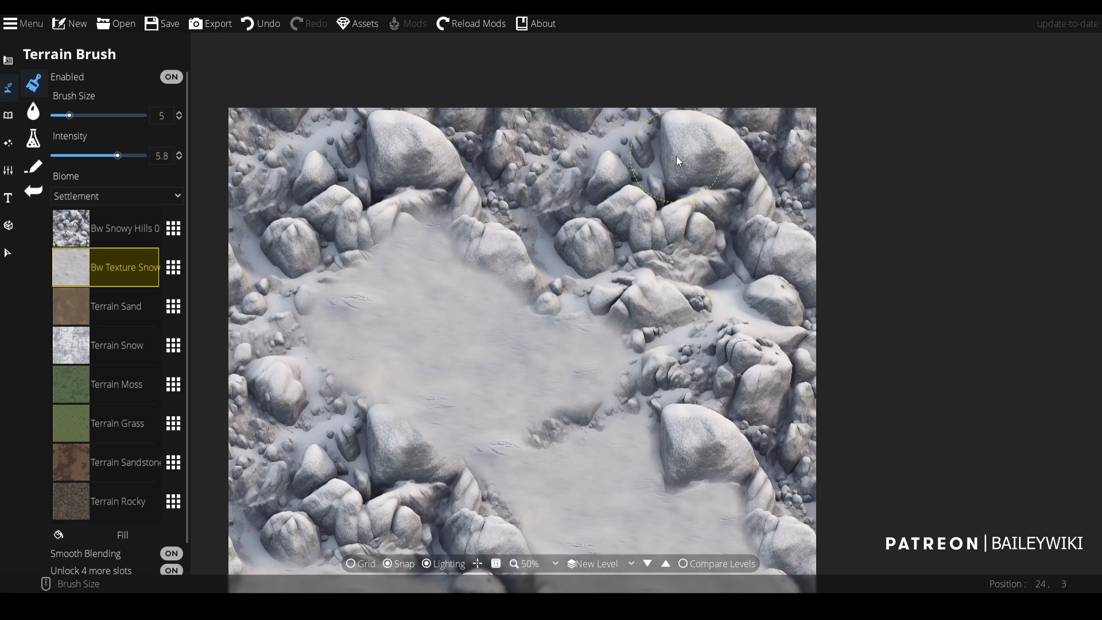
- Paint a snow clearing at the map's upper right with brush size 5, and link the separate clearings with narrow passages at brush size 3
{"action": "mouse_move", "coordinate": [676, 156]}
{"action": "left_mouse_down"}
{"action": "mouse_move", "coordinate": [640, 172]}
{"action": "mouse_move", "coordinate": [667, 186]}
{"action": "mouse_move", "coordinate": [726, 174]}
{"action": "mouse_move", "coordinate": [663, 163]}
{"action": "mouse_move", "coordinate": [658, 144]}
{"action": "mouse_move", "coordinate": [604, 134]}
{"action": "left_mouse_up"}
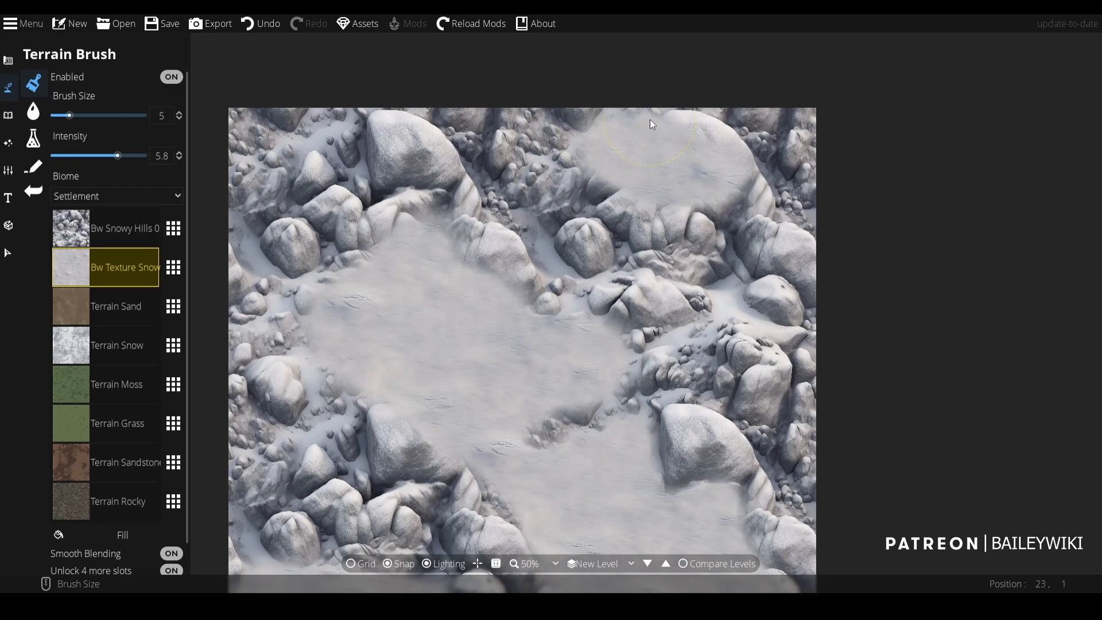
{"action": "left_click_drag", "start_coordinate": [677, 161], "coordinate": [721, 187]}
{"action": "scroll", "coordinate": [706, 194], "scroll_direction": "down", "scroll_amount": 2}
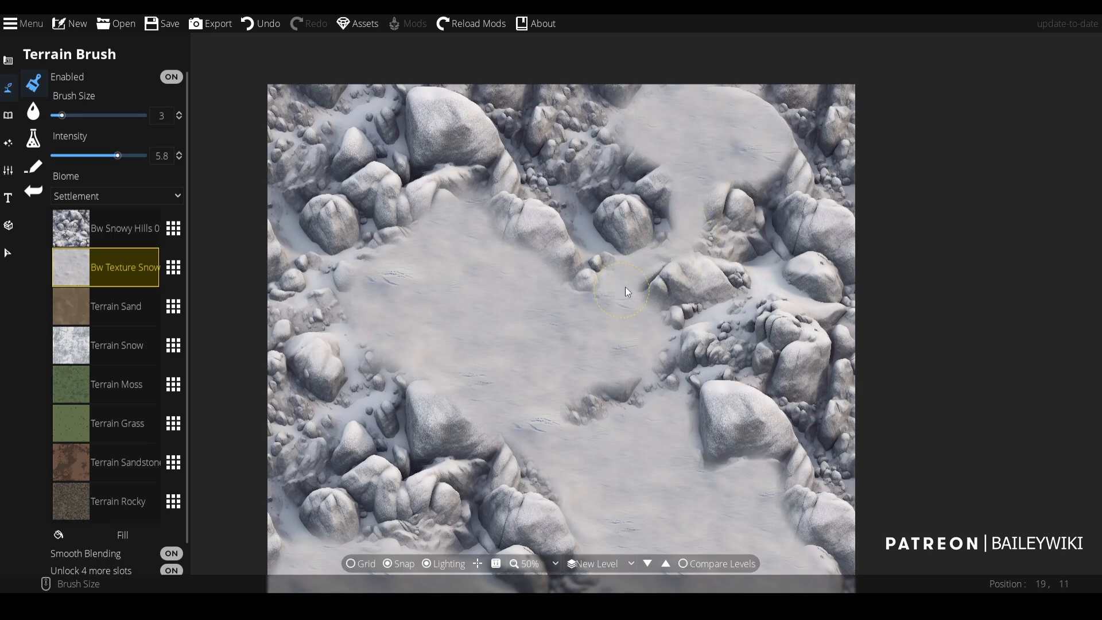
{"action": "left_click_drag", "start_coordinate": [646, 302], "coordinate": [637, 177]}
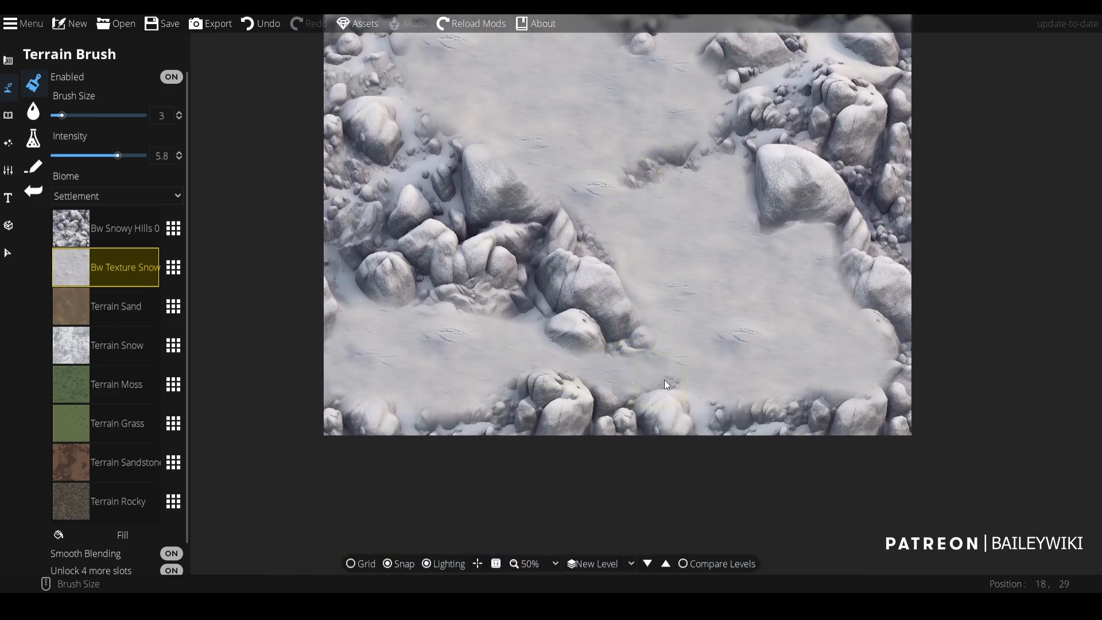
{"action": "left_click_drag", "start_coordinate": [680, 253], "coordinate": [643, 403]}
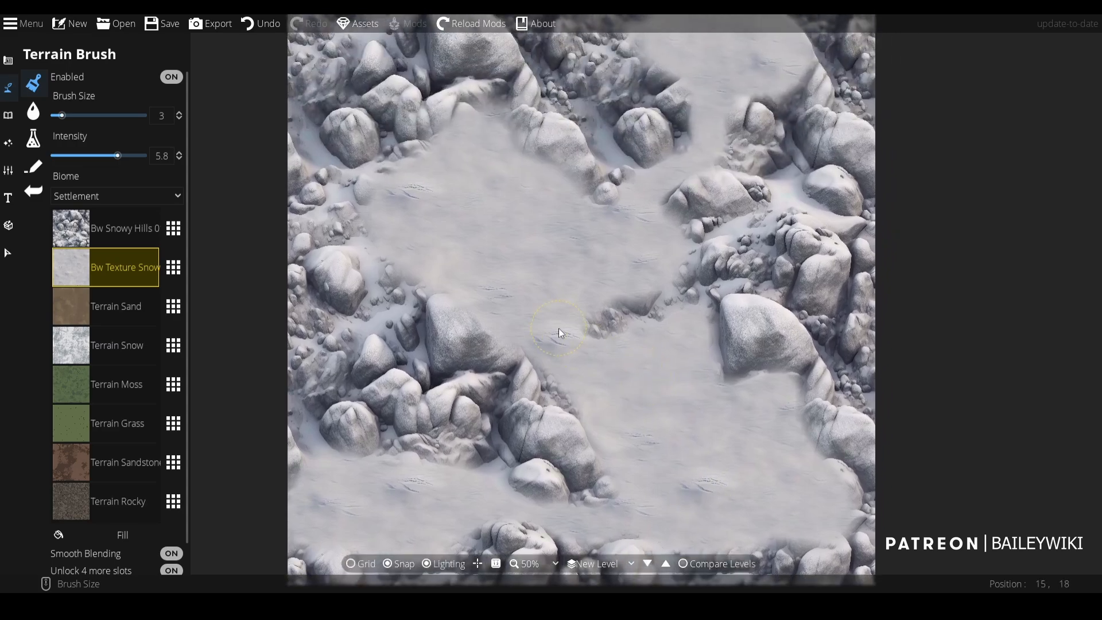
- Switch the brush to the Bw Snowy Hills 01 terrain and inspect the rocky edges around the snow clearings
{"action": "left_click", "coordinate": [132, 229]}
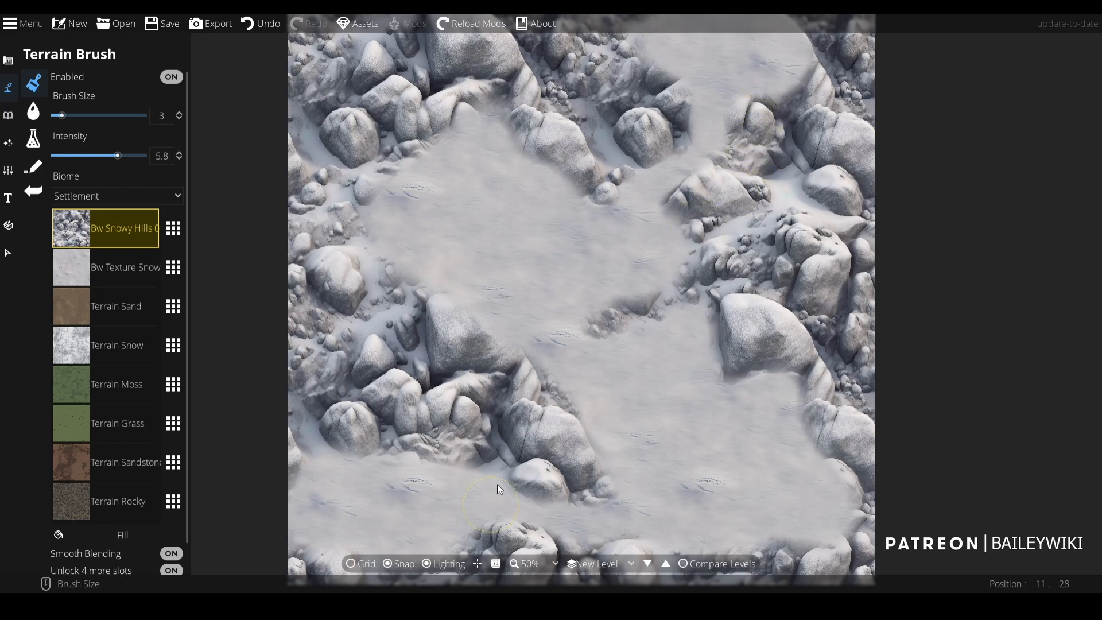
{"action": "left_click_drag", "start_coordinate": [496, 484], "coordinate": [550, 312]}
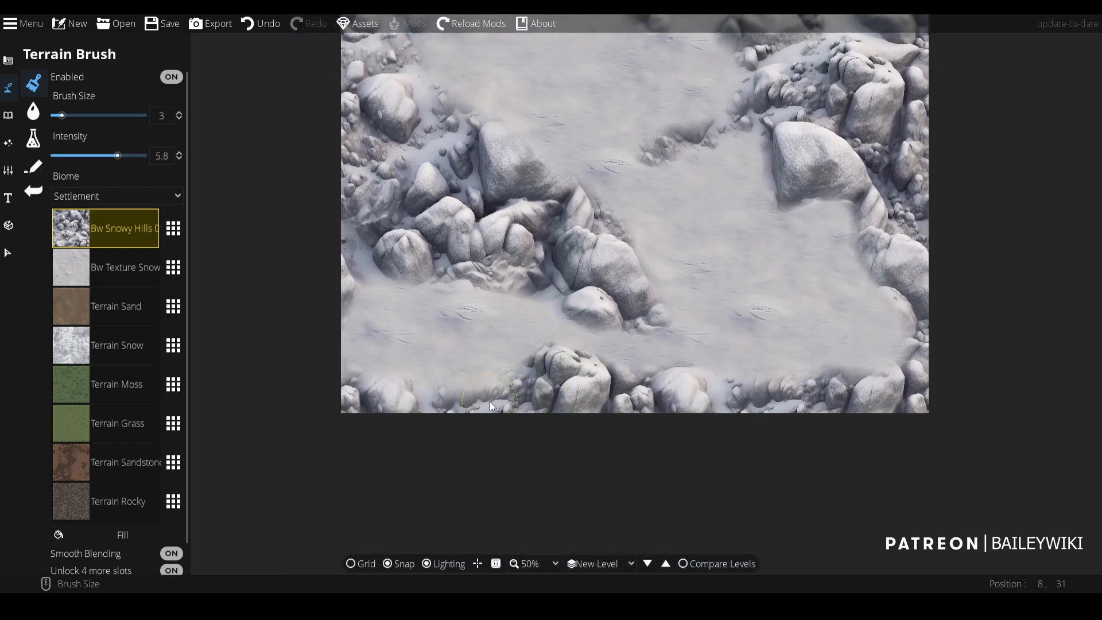
{"action": "scroll", "coordinate": [597, 358], "scroll_direction": "down", "scroll_amount": 3}
{"action": "scroll", "coordinate": [554, 256], "scroll_direction": "up", "scroll_amount": 3}
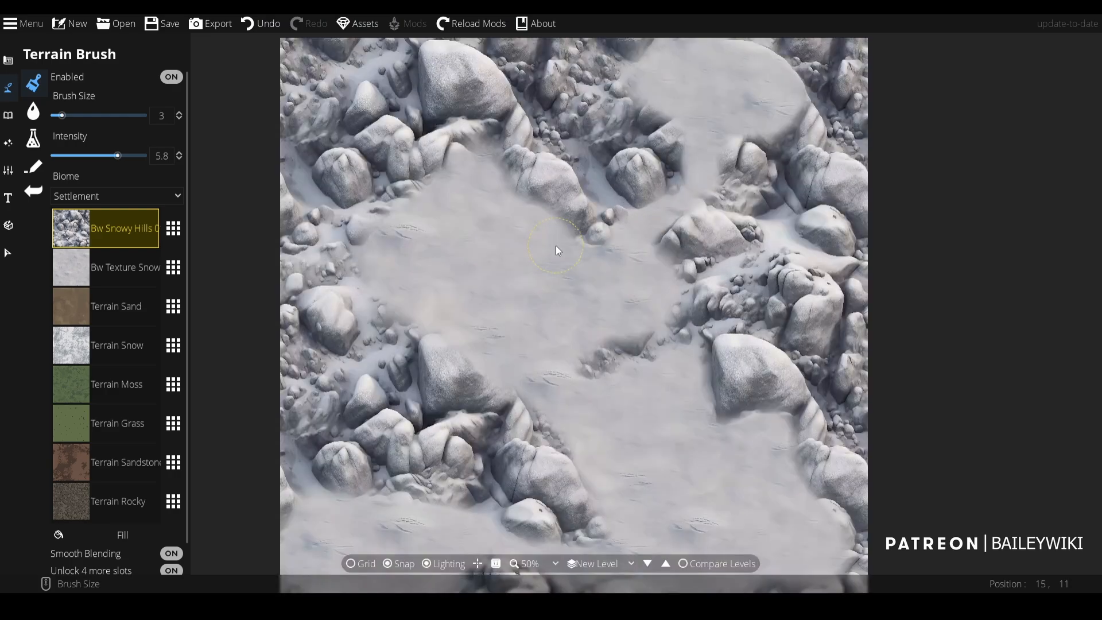
{"action": "left_click_drag", "start_coordinate": [556, 244], "coordinate": [545, 211]}
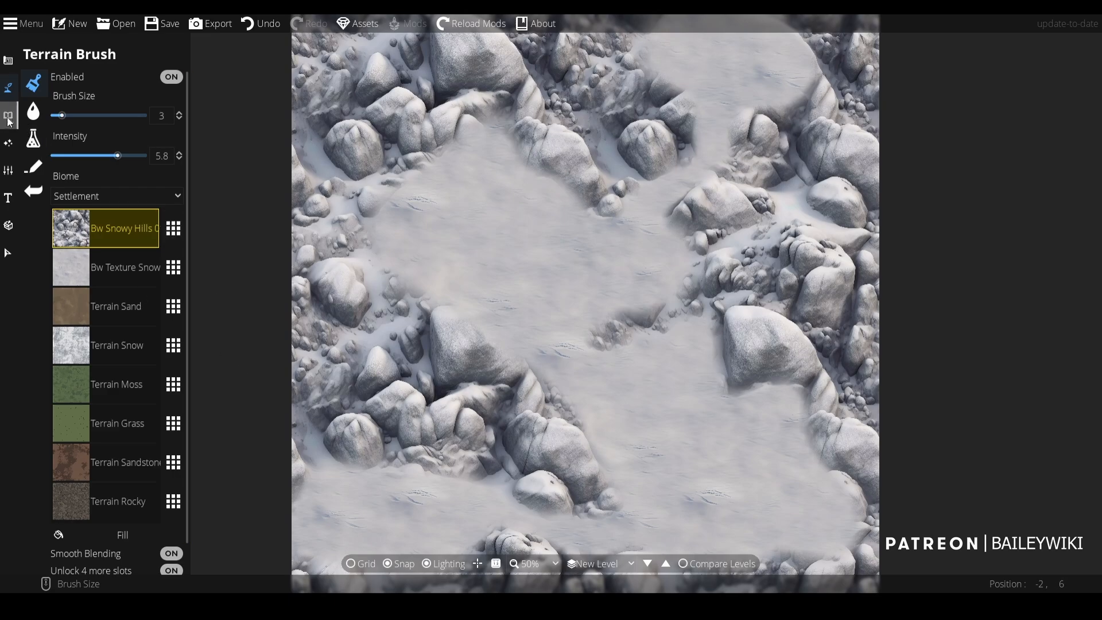
- Create another new level without cloning, switch to it, and bring up its base terrain with the Terrain Brush
{"action": "left_click", "coordinate": [8, 170]}
{"action": "left_click", "coordinate": [68, 110]}
{"action": "left_click", "coordinate": [81, 80]}
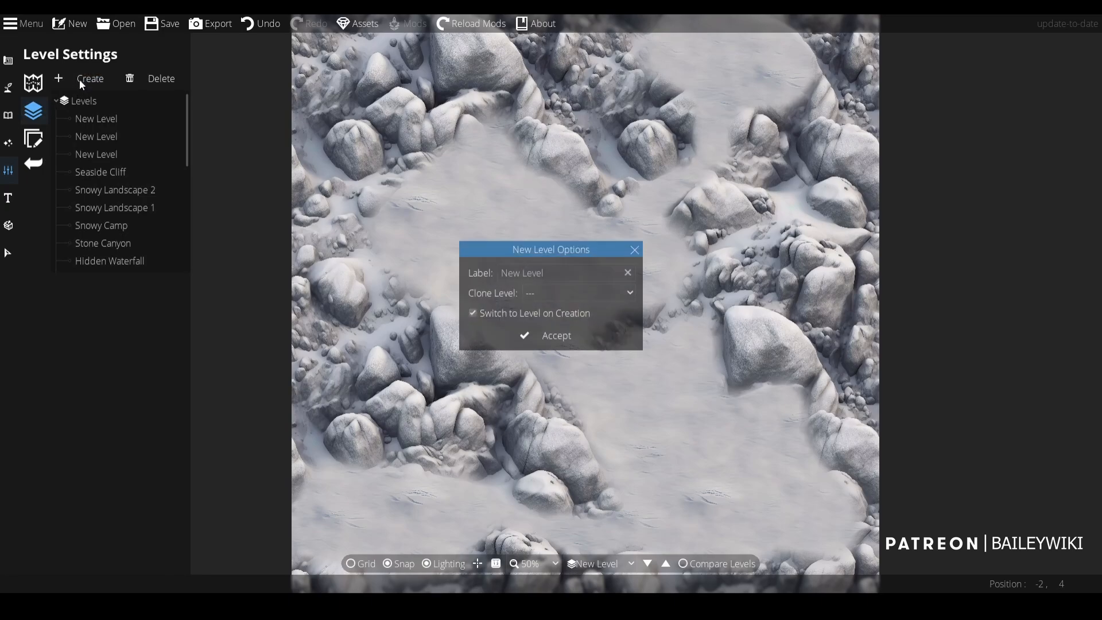
{"action": "left_click", "coordinate": [555, 338]}
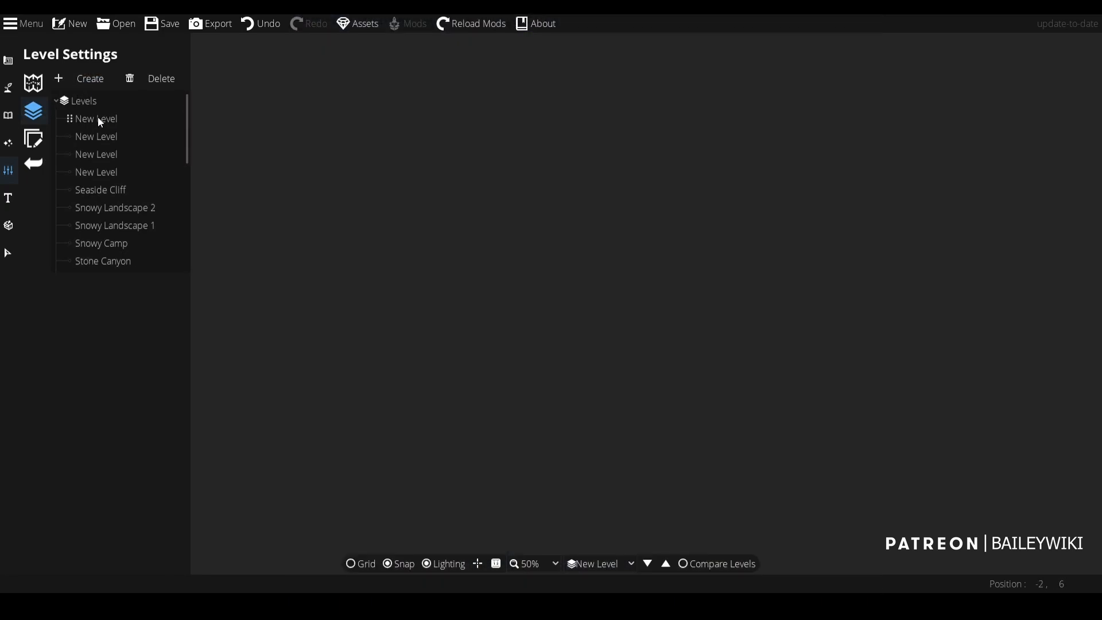
{"action": "left_click", "coordinate": [10, 88]}
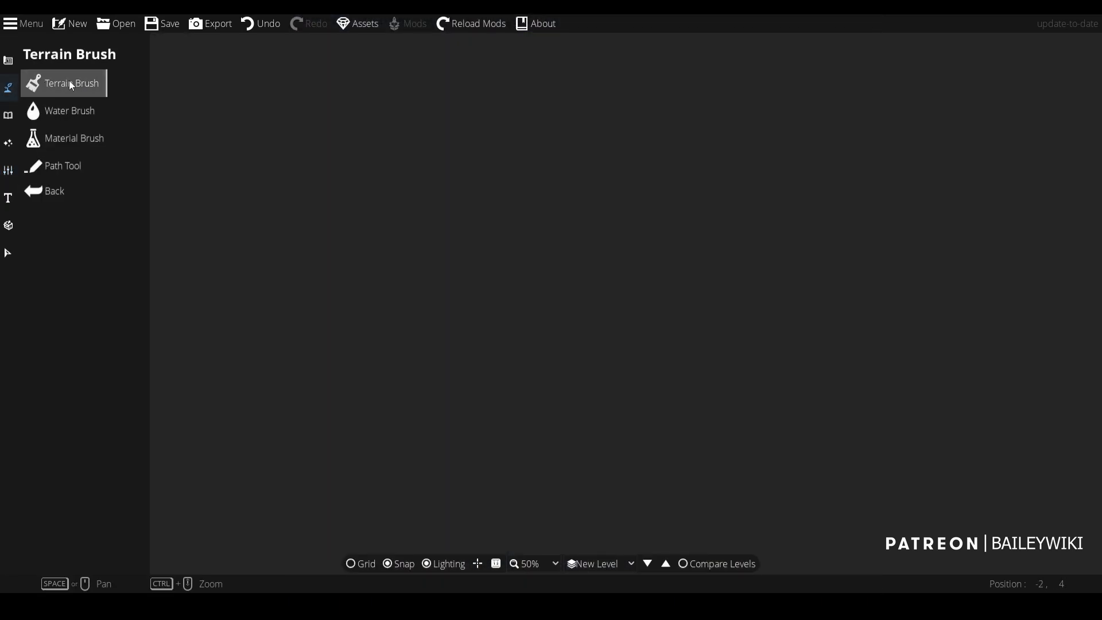
{"action": "left_click", "coordinate": [74, 82]}
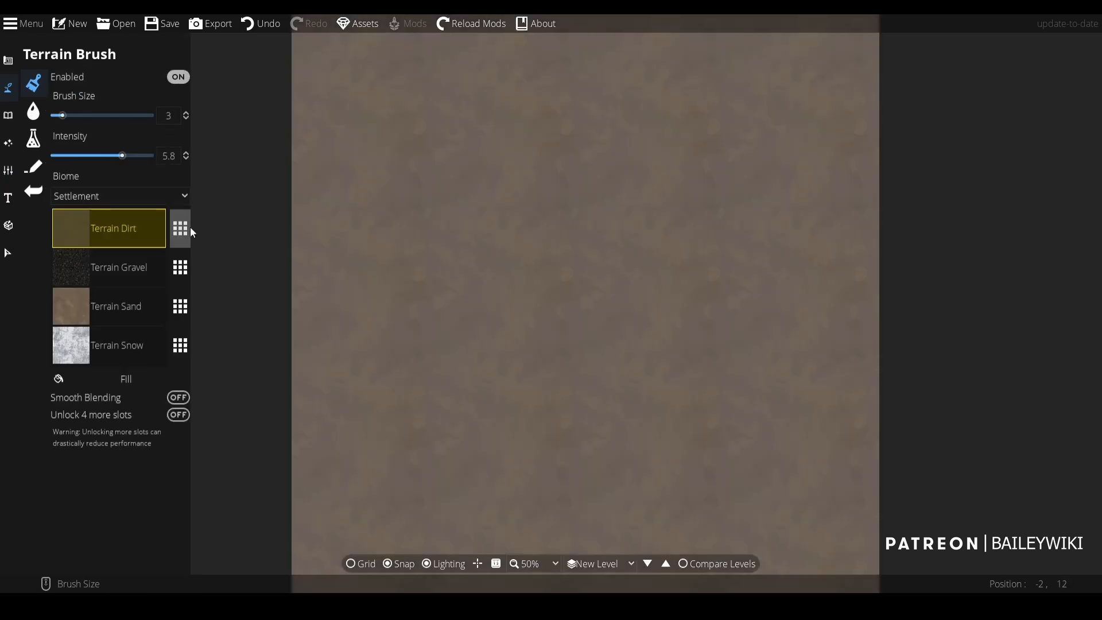
- Try the Bw Badlands 01 Lava texture from [BW] Base Assets as the new level's base terrain
{"action": "left_click", "coordinate": [180, 228]}
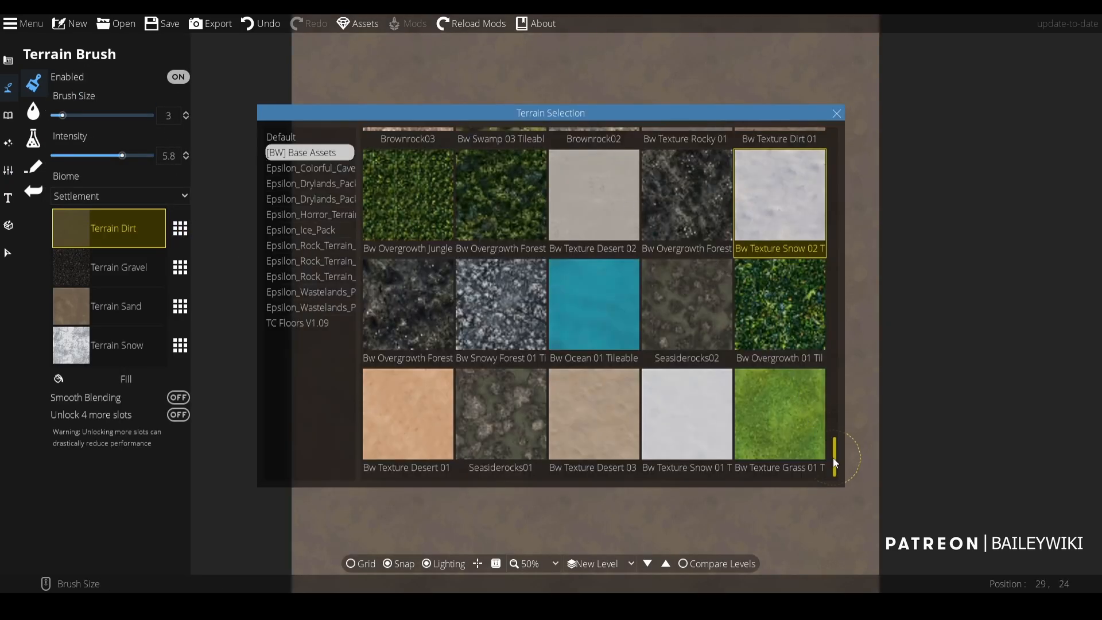
{"action": "left_click_drag", "start_coordinate": [832, 456], "coordinate": [846, 129]}
{"action": "left_click_drag", "start_coordinate": [658, 115], "coordinate": [1042, 129]}
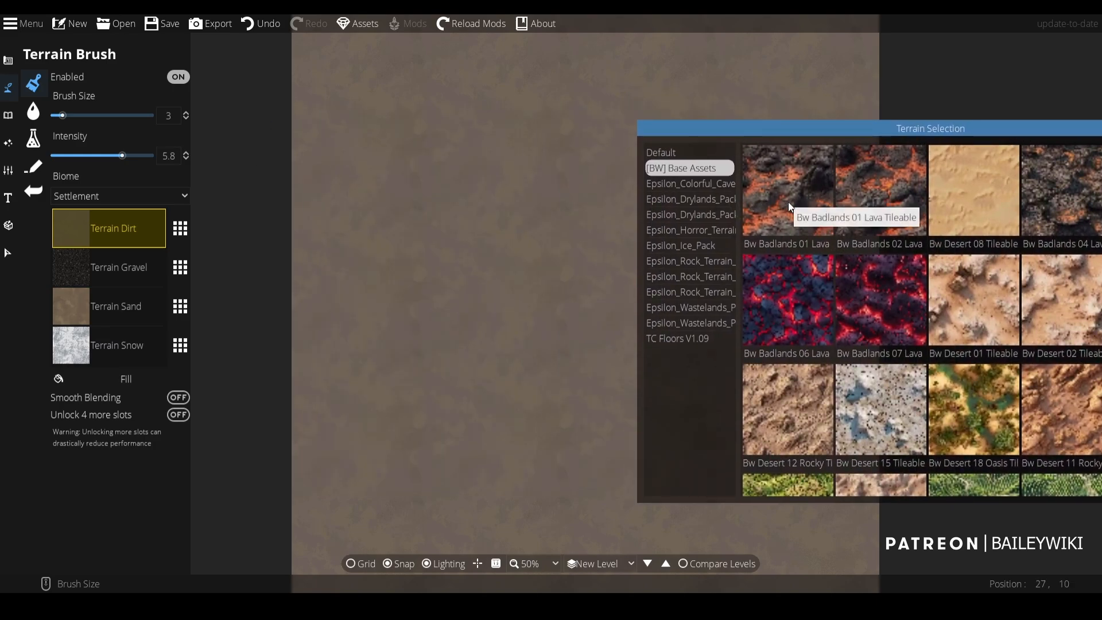
{"action": "left_click", "coordinate": [798, 185]}
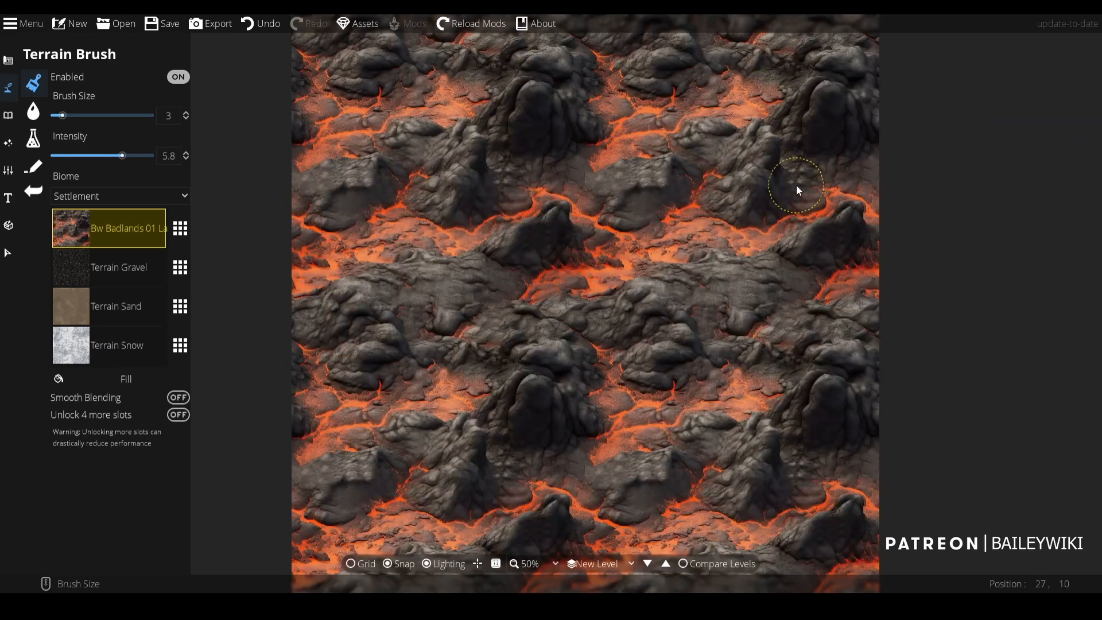
- Try the Bw Desert 08 texture and the Bw Desert 15 texture as the level's base terrain
{"action": "left_click", "coordinate": [182, 228]}
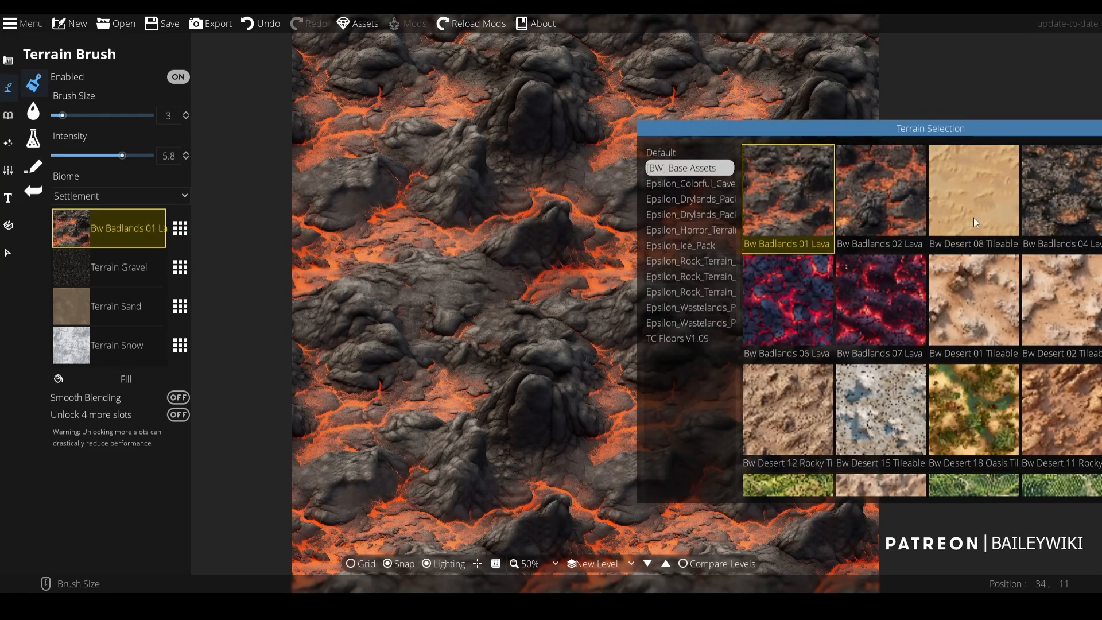
{"action": "left_click_drag", "start_coordinate": [992, 129], "coordinate": [977, 91]}
{"action": "left_click", "coordinate": [959, 163]}
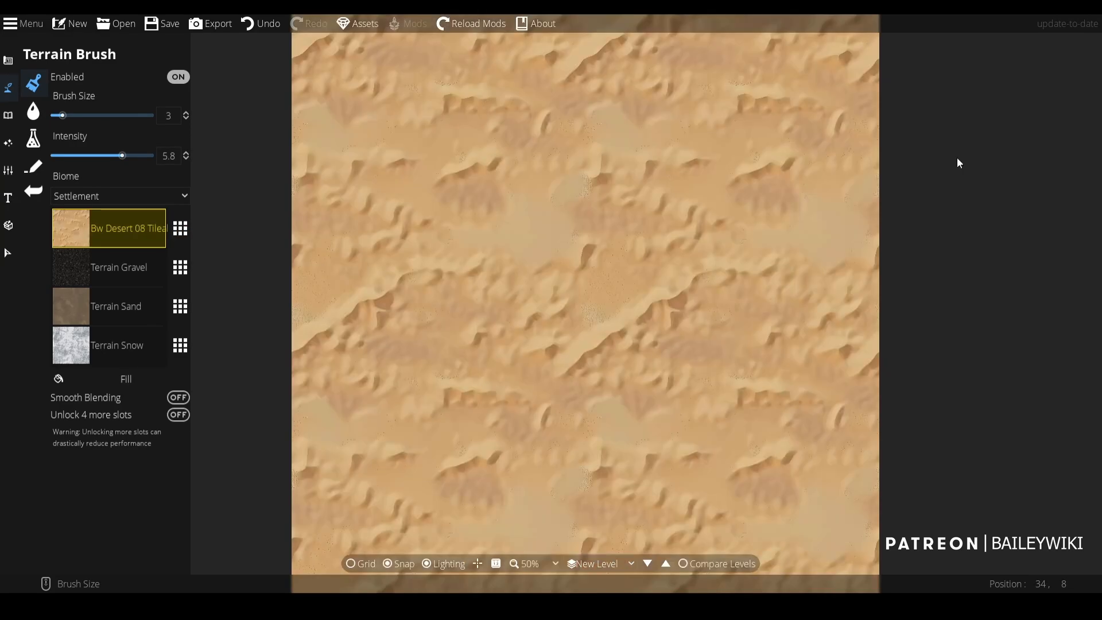
{"action": "left_click", "coordinate": [181, 229]}
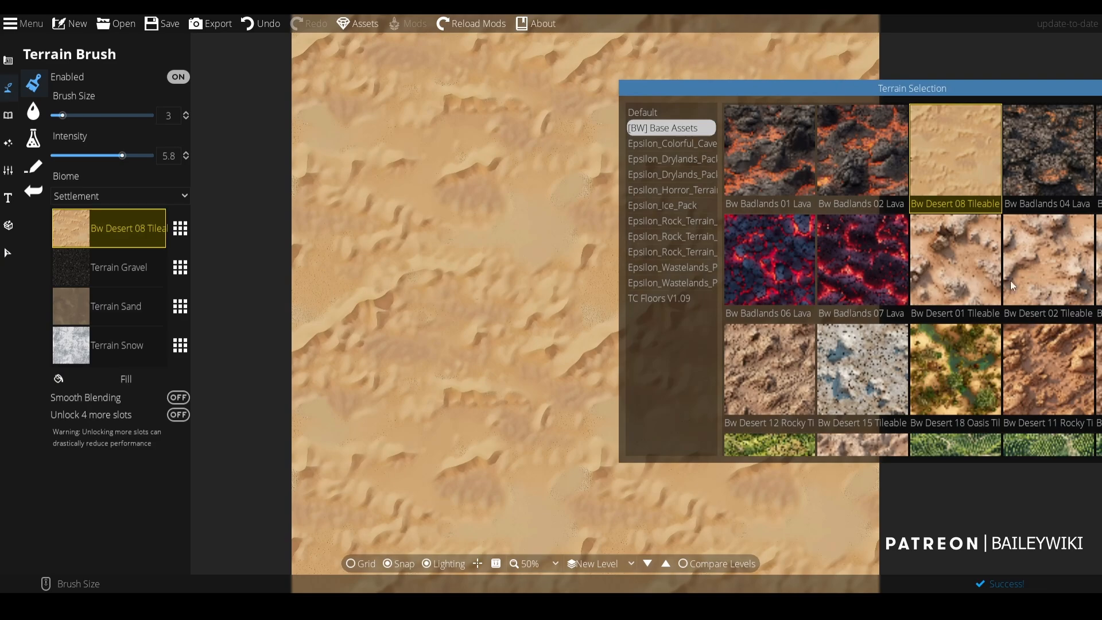
{"action": "left_click", "coordinate": [884, 372]}
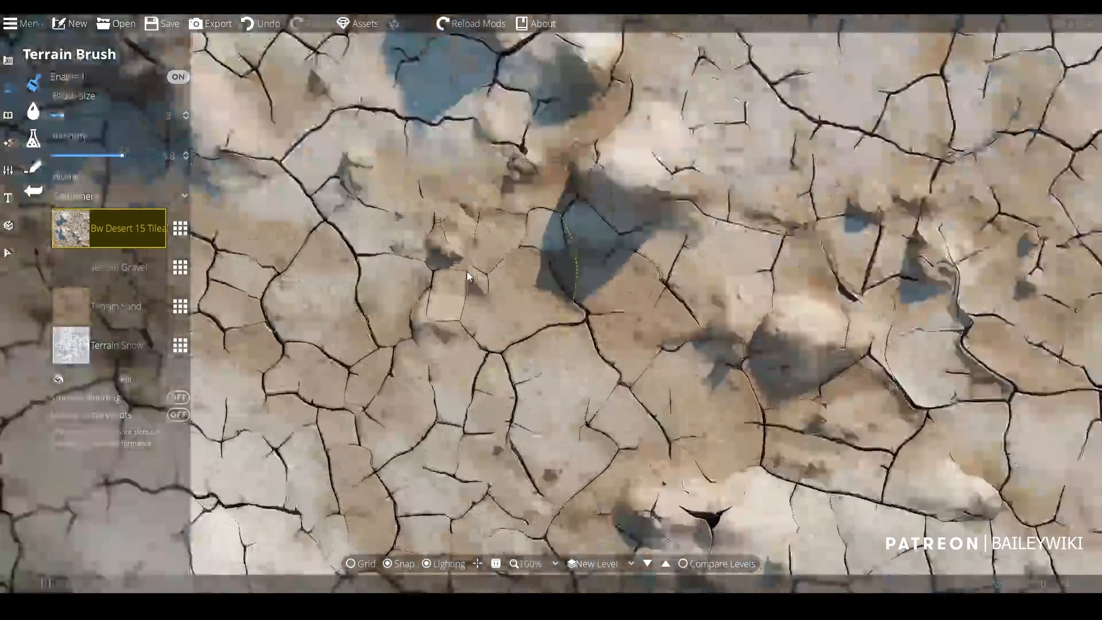
{"action": "scroll", "coordinate": [467, 270], "scroll_direction": "down", "scroll_amount": 5}
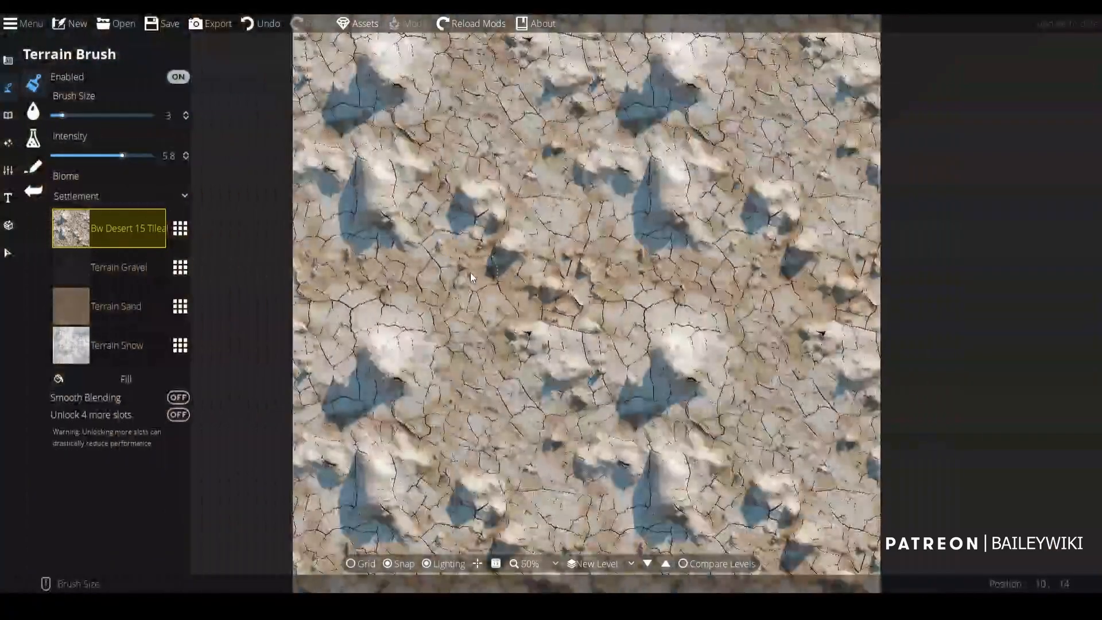
- Assign Bw Desert 18 Oasis to the first terrain slot and Bw Desert 14 Dunes to the second
{"action": "left_click", "coordinate": [180, 228]}
{"action": "scroll", "coordinate": [975, 369], "scroll_direction": "down", "scroll_amount": 2}
{"action": "left_click", "coordinate": [955, 248]}
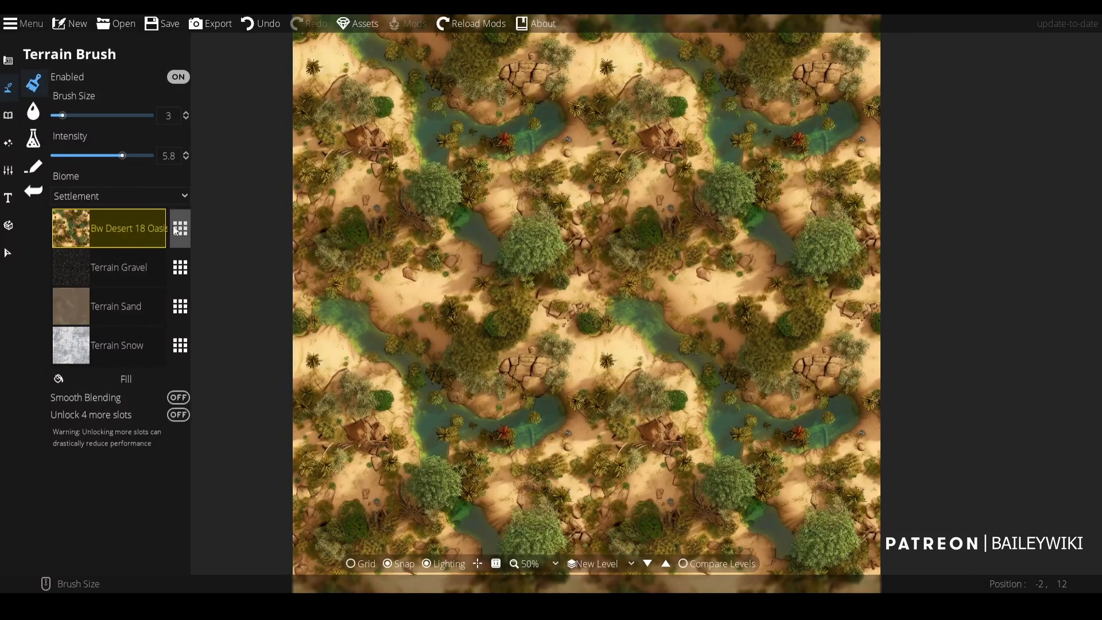
{"action": "left_click", "coordinate": [178, 267]}
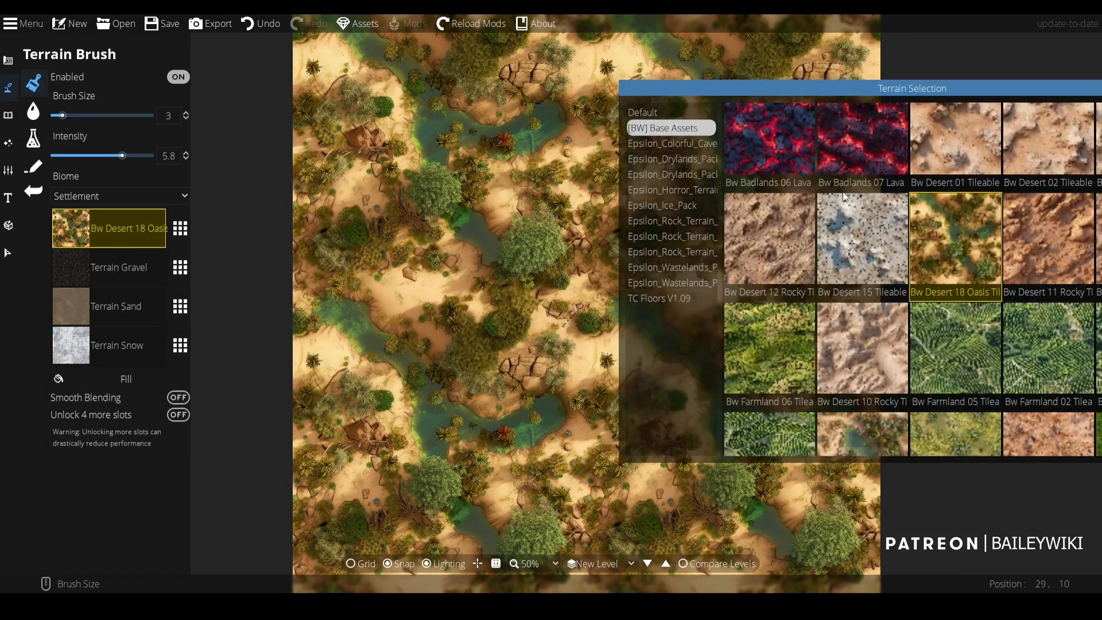
{"action": "scroll", "coordinate": [1056, 288], "scroll_direction": "down", "scroll_amount": 3}
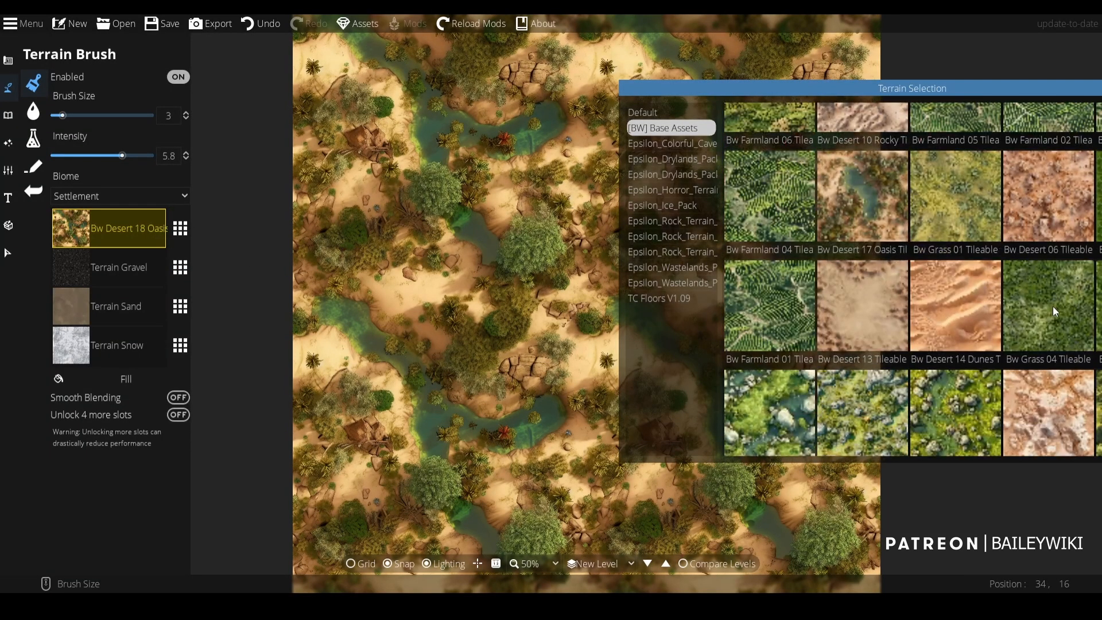
{"action": "left_click", "coordinate": [970, 305]}
- Set the terrain brush size to 14, turn on Smooth Blending and unlock four more terrain slots
{"action": "scroll", "coordinate": [395, 188], "scroll_direction": "up", "scroll_amount": 4}
{"action": "scroll", "coordinate": [395, 189], "scroll_direction": "up", "scroll_amount": 7}
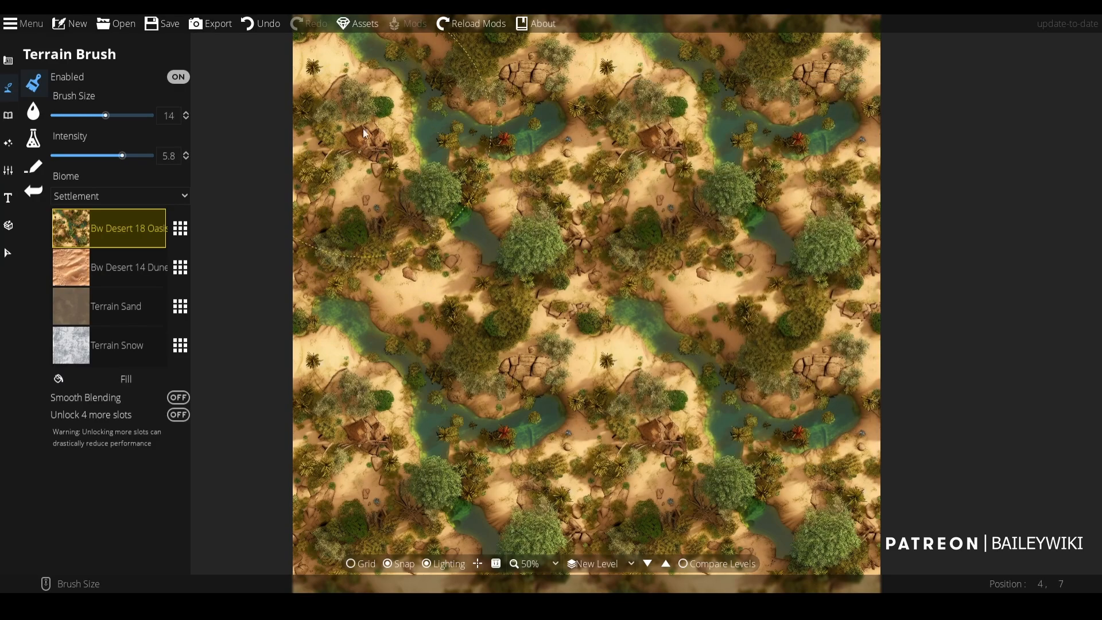
{"action": "left_click", "coordinate": [176, 397]}
{"action": "left_click", "coordinate": [177, 414]}
- Paint Bw Desert 14 Dunes around the oasis along the map's left, bottom and right sides at brush size 14
{"action": "left_click_drag", "start_coordinate": [322, 142], "coordinate": [367, 253]}
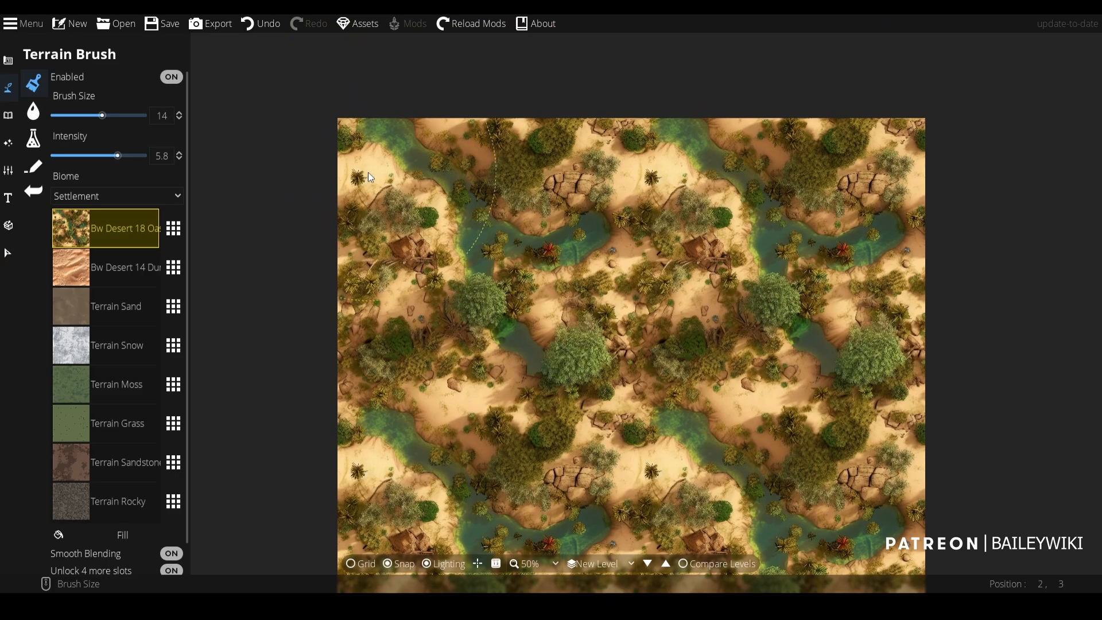
{"action": "left_click", "coordinate": [118, 265]}
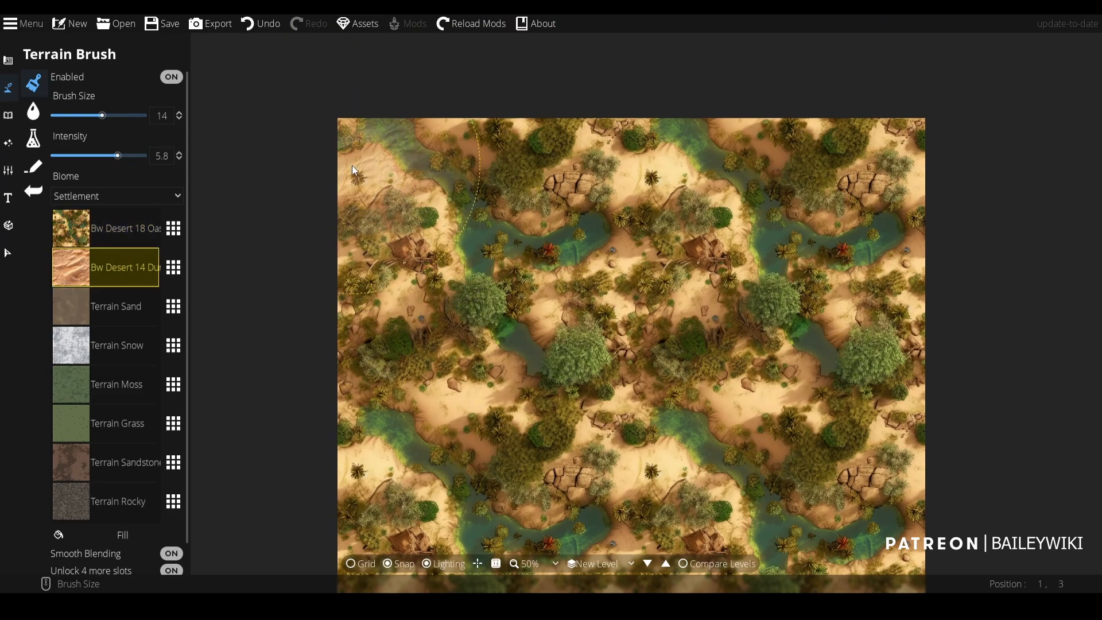
{"action": "mouse_move", "coordinate": [352, 165]}
{"action": "left_mouse_down"}
{"action": "mouse_move", "coordinate": [364, 137]}
{"action": "mouse_move", "coordinate": [336, 408]}
{"action": "mouse_move", "coordinate": [315, 465]}
{"action": "mouse_move", "coordinate": [350, 367]}
{"action": "left_mouse_up"}
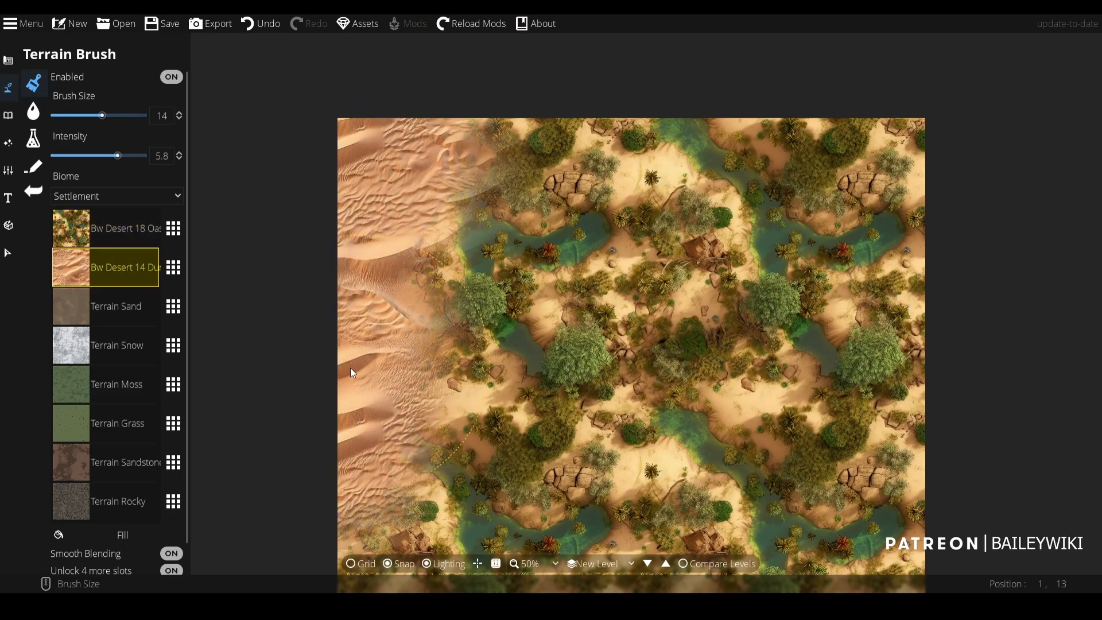
{"action": "mouse_move", "coordinate": [321, 442]}
{"action": "left_mouse_down"}
{"action": "mouse_move", "coordinate": [419, 115]}
{"action": "mouse_move", "coordinate": [454, 296]}
{"action": "mouse_move", "coordinate": [547, 359]}
{"action": "mouse_move", "coordinate": [763, 371]}
{"action": "mouse_move", "coordinate": [950, 293]}
{"action": "mouse_move", "coordinate": [978, 199]}
{"action": "mouse_move", "coordinate": [975, 118]}
{"action": "left_mouse_up"}
{"action": "mouse_move", "coordinate": [974, 112]}
{"action": "left_mouse_down"}
{"action": "mouse_move", "coordinate": [887, 335]}
{"action": "mouse_move", "coordinate": [842, 410]}
{"action": "left_mouse_up"}
{"action": "mouse_move", "coordinate": [841, 402]}
{"action": "left_mouse_down"}
{"action": "mouse_move", "coordinate": [841, 313]}
{"action": "mouse_move", "coordinate": [804, 146]}
{"action": "mouse_move", "coordinate": [613, 99]}
{"action": "mouse_move", "coordinate": [777, 252]}
{"action": "mouse_move", "coordinate": [810, 441]}
{"action": "mouse_move", "coordinate": [698, 429]}
{"action": "mouse_move", "coordinate": [782, 452]}
{"action": "mouse_move", "coordinate": [794, 347]}
{"action": "left_mouse_up"}
- Cover the lower part of the oasis with dunes at brush size 12, leaving one oasis in the upper middle
{"action": "scroll", "coordinate": [741, 401], "scroll_direction": "down", "scroll_amount": 2}
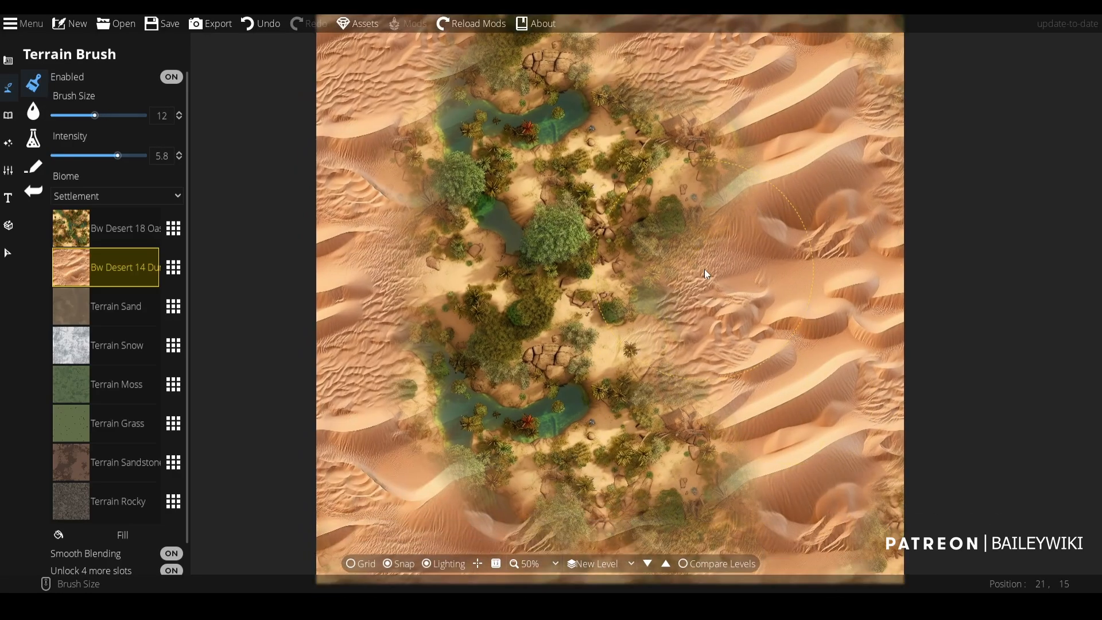
{"action": "mouse_move", "coordinate": [678, 422]}
{"action": "left_mouse_down"}
{"action": "mouse_move", "coordinate": [544, 416]}
{"action": "mouse_move", "coordinate": [425, 336]}
{"action": "mouse_move", "coordinate": [349, 400]}
{"action": "mouse_move", "coordinate": [520, 484]}
{"action": "mouse_move", "coordinate": [742, 521]}
{"action": "mouse_move", "coordinate": [889, 439]}
{"action": "mouse_move", "coordinate": [790, 477]}
{"action": "left_mouse_up"}
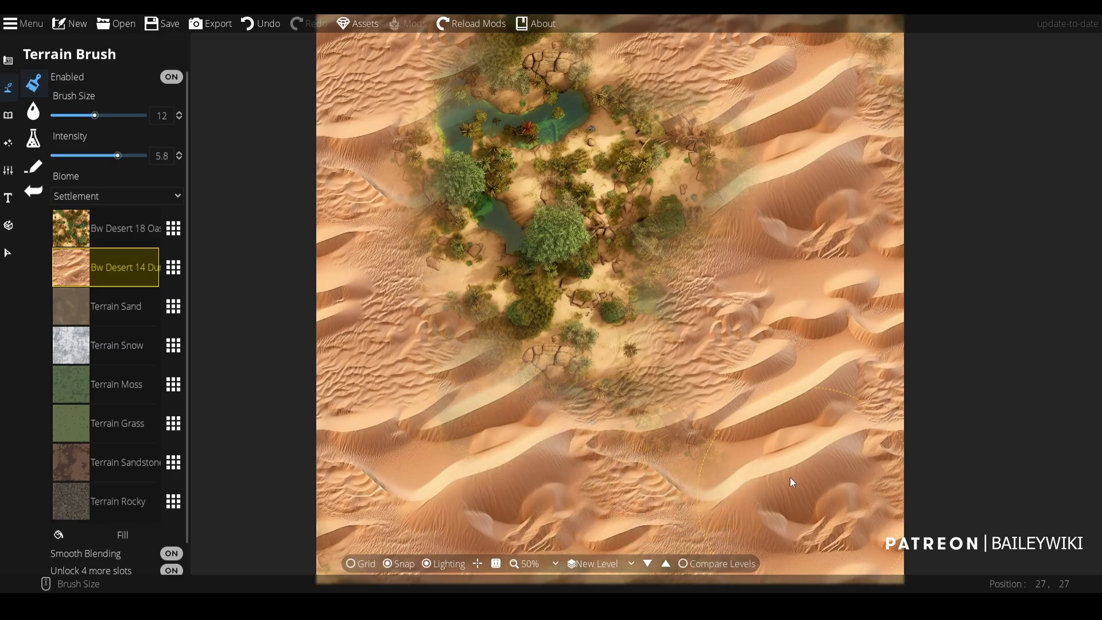
{"action": "mouse_move", "coordinate": [786, 404]}
{"action": "left_mouse_down"}
{"action": "mouse_move", "coordinate": [779, 508]}
{"action": "mouse_move", "coordinate": [790, 536]}
{"action": "left_mouse_up"}
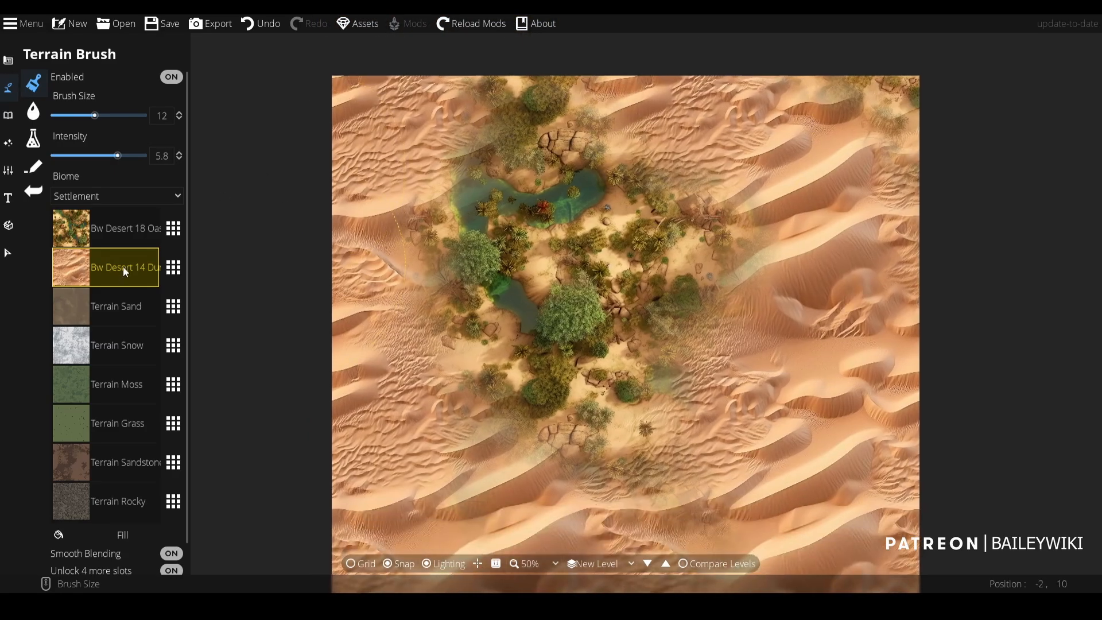
- Replace Terrain Sand in the third terrain slot with a Bw Settlement Desert texture
{"action": "left_click", "coordinate": [117, 310]}
{"action": "left_click", "coordinate": [173, 309]}
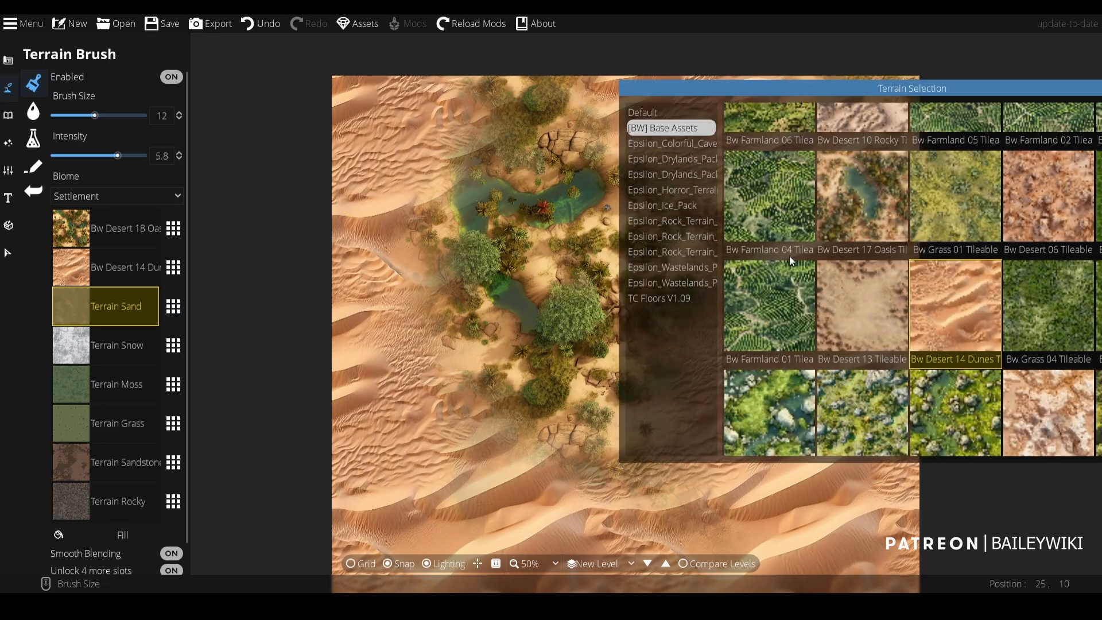
{"action": "scroll", "coordinate": [958, 277], "scroll_direction": "down", "scroll_amount": 4}
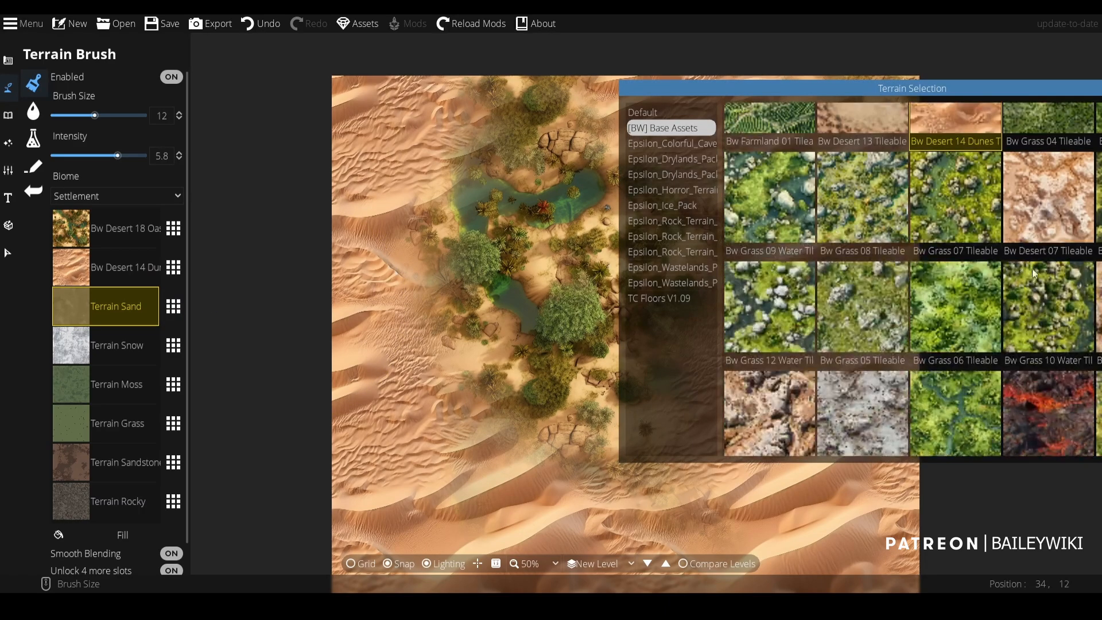
{"action": "left_click_drag", "start_coordinate": [1003, 91], "coordinate": [897, 73]}
{"action": "scroll", "coordinate": [986, 326], "scroll_direction": "down", "scroll_amount": 3}
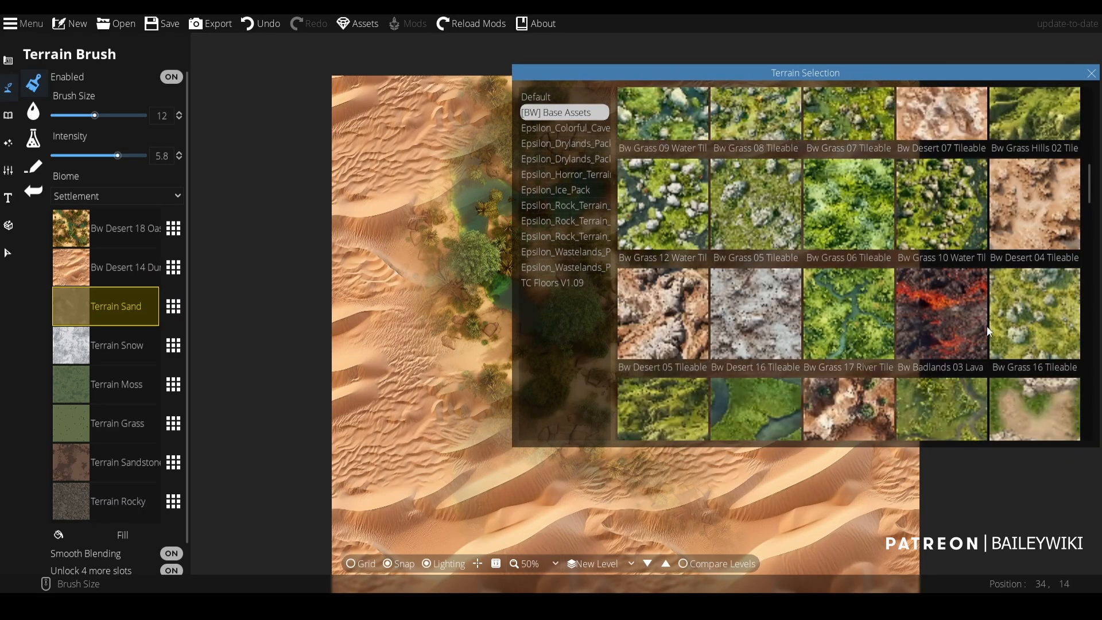
{"action": "scroll", "coordinate": [887, 313], "scroll_direction": "down", "scroll_amount": 3}
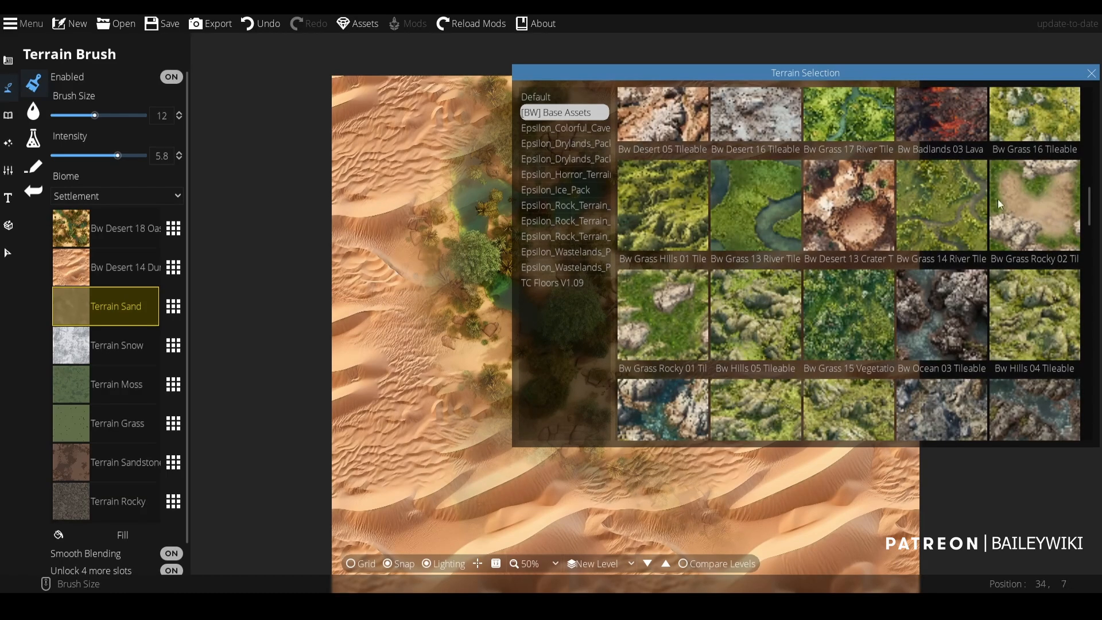
{"action": "scroll", "coordinate": [889, 335], "scroll_direction": "down", "scroll_amount": 10}
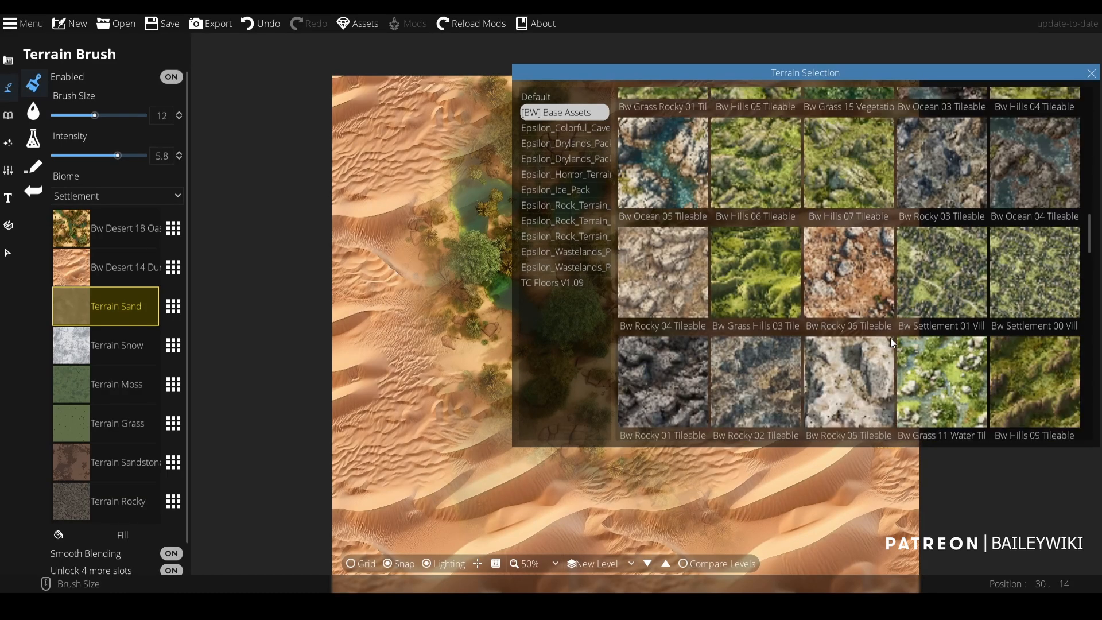
{"action": "scroll", "coordinate": [995, 291], "scroll_direction": "down", "scroll_amount": 5}
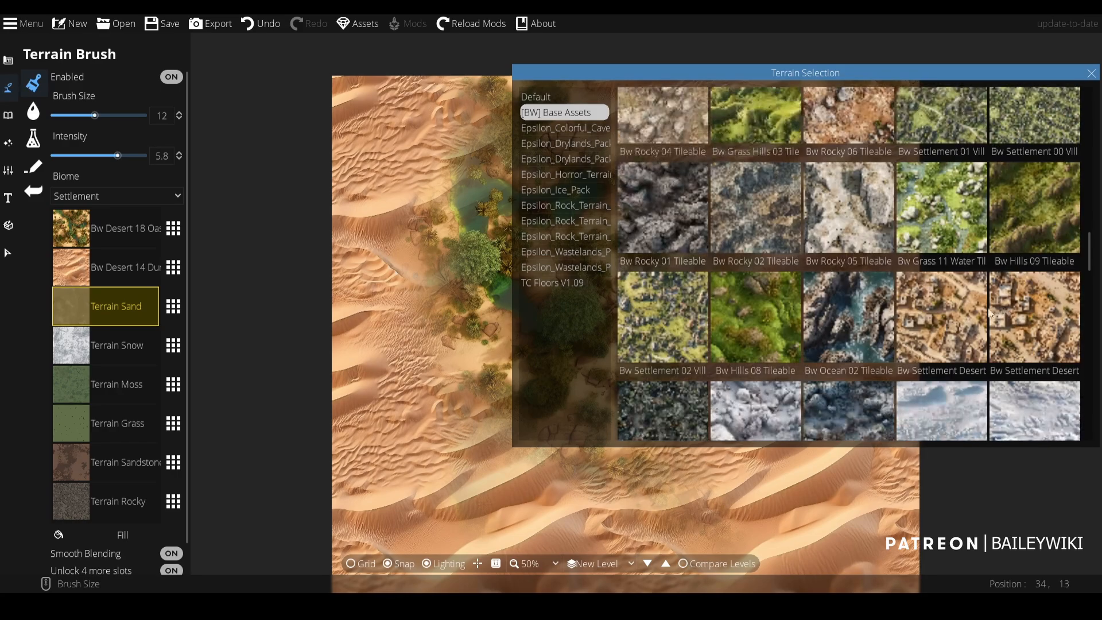
{"action": "left_click", "coordinate": [964, 304]}
- Paint a desert settlement just below the oasis with the brush size at 10
{"action": "scroll", "coordinate": [665, 429], "scroll_direction": "down", "scroll_amount": 2}
{"action": "mouse_move", "coordinate": [654, 424]}
{"action": "left_mouse_down"}
{"action": "mouse_move", "coordinate": [636, 459]}
{"action": "mouse_move", "coordinate": [677, 420]}
{"action": "mouse_move", "coordinate": [622, 388]}
{"action": "left_mouse_up"}
{"action": "left_click_drag", "start_coordinate": [676, 446], "coordinate": [676, 347]}
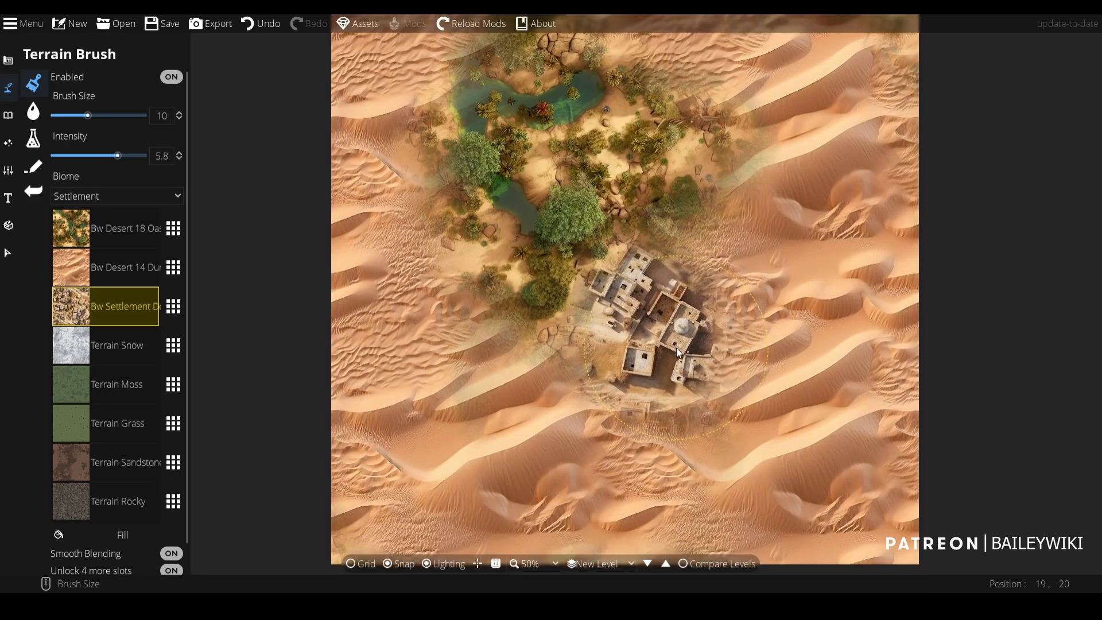
- Reveal complete buildings around the edges of the desert settlement with brush size 3
{"action": "scroll", "coordinate": [676, 347], "scroll_direction": "up", "scroll_amount": 1}
{"action": "scroll", "coordinate": [634, 283], "scroll_direction": "down", "scroll_amount": 2}
{"action": "left_click", "coordinate": [629, 218]}
{"action": "scroll", "coordinate": [627, 233], "scroll_direction": "down", "scroll_amount": 5}
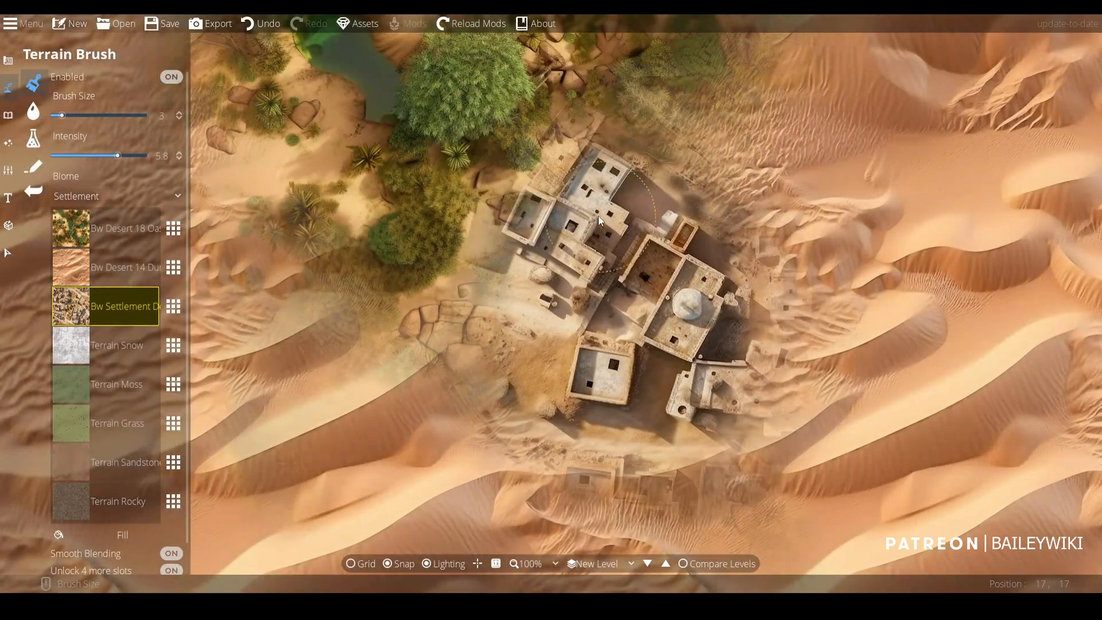
{"action": "mouse_move", "coordinate": [732, 374]}
{"action": "left_mouse_down"}
{"action": "mouse_move", "coordinate": [777, 389]}
{"action": "mouse_move", "coordinate": [801, 370]}
{"action": "mouse_move", "coordinate": [737, 405]}
{"action": "left_mouse_up"}
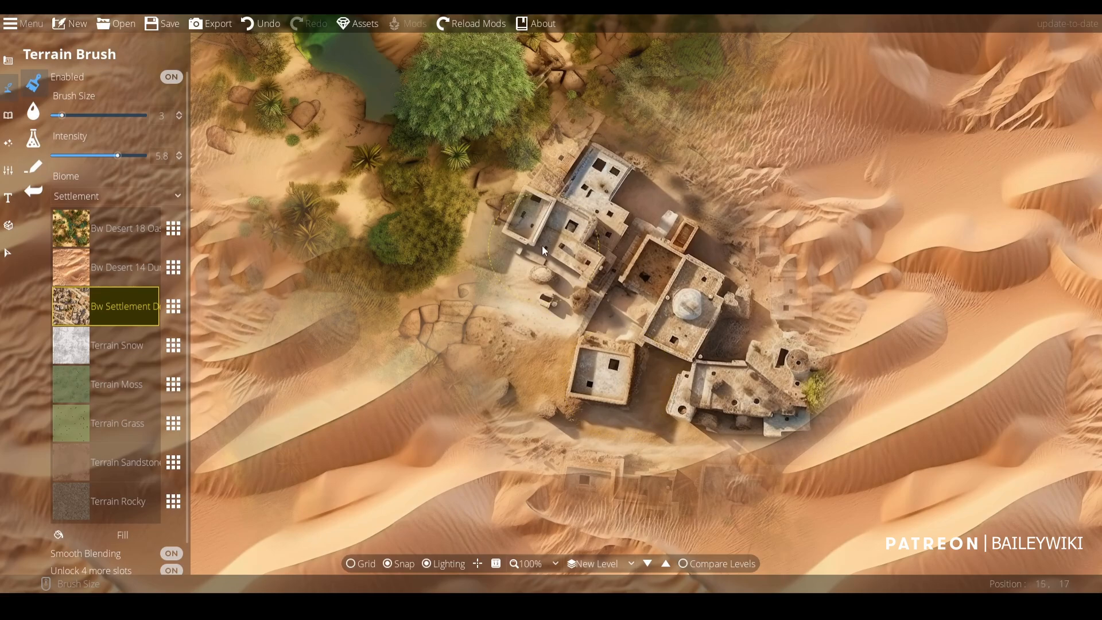
{"action": "mouse_move", "coordinate": [541, 245]}
{"action": "left_mouse_down"}
{"action": "mouse_move", "coordinate": [540, 219]}
{"action": "mouse_move", "coordinate": [510, 195]}
{"action": "mouse_move", "coordinate": [506, 250]}
{"action": "mouse_move", "coordinate": [592, 178]}
{"action": "mouse_move", "coordinate": [569, 161]}
{"action": "mouse_move", "coordinate": [515, 206]}
{"action": "mouse_move", "coordinate": [480, 199]}
{"action": "mouse_move", "coordinate": [441, 224]}
{"action": "mouse_move", "coordinate": [432, 198]}
{"action": "mouse_move", "coordinate": [426, 222]}
{"action": "mouse_move", "coordinate": [558, 170]}
{"action": "mouse_move", "coordinate": [586, 138]}
{"action": "mouse_move", "coordinate": [624, 153]}
{"action": "left_mouse_up"}
{"action": "mouse_move", "coordinate": [806, 408]}
{"action": "left_mouse_down"}
{"action": "mouse_move", "coordinate": [791, 325]}
{"action": "mouse_move", "coordinate": [798, 308]}
{"action": "mouse_move", "coordinate": [822, 305]}
{"action": "left_mouse_up"}
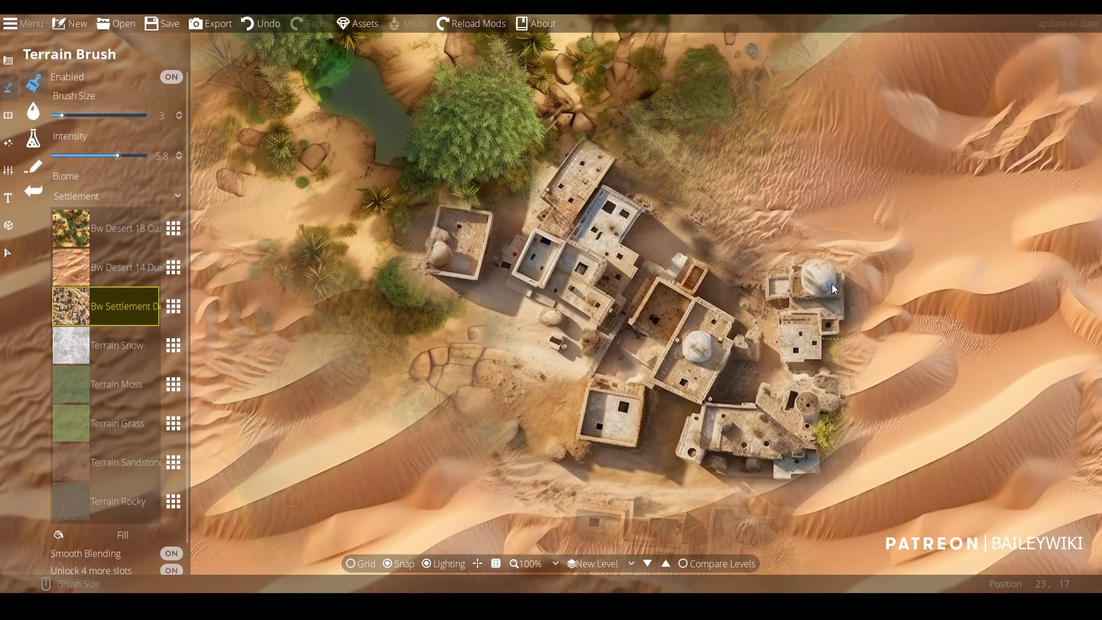
- Paint Bw Desert 14 Dunes over the faint building remnants below the settlement at brush size 3
{"action": "scroll", "coordinate": [811, 270], "scroll_direction": "down", "scroll_amount": 2}
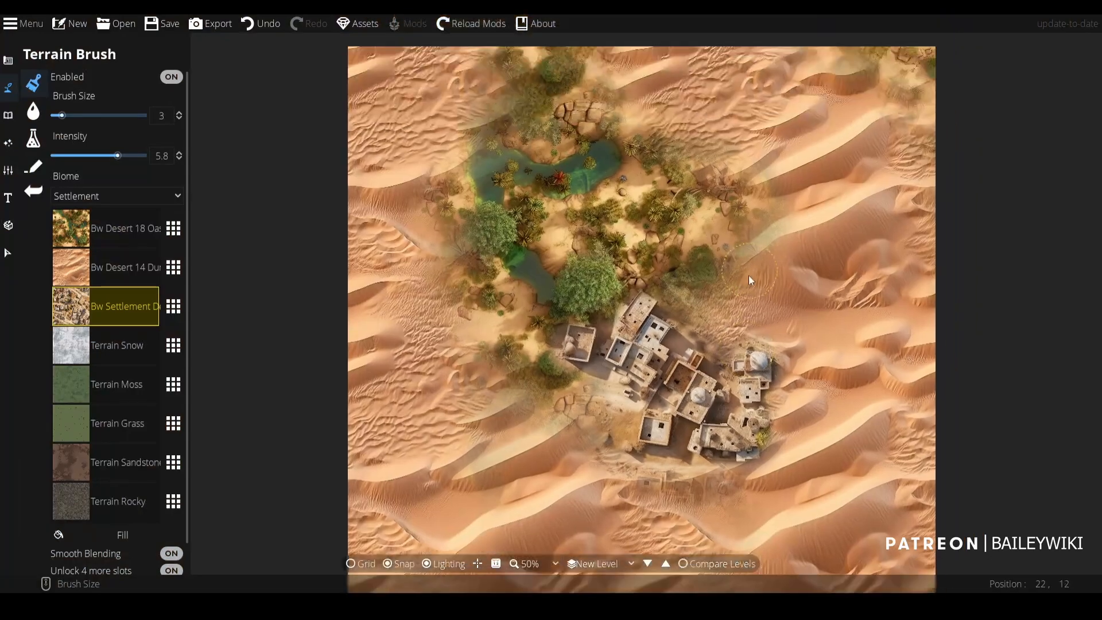
{"action": "scroll", "coordinate": [746, 266], "scroll_direction": "up", "scroll_amount": 1}
{"action": "scroll", "coordinate": [746, 266], "scroll_direction": "down", "scroll_amount": 1}
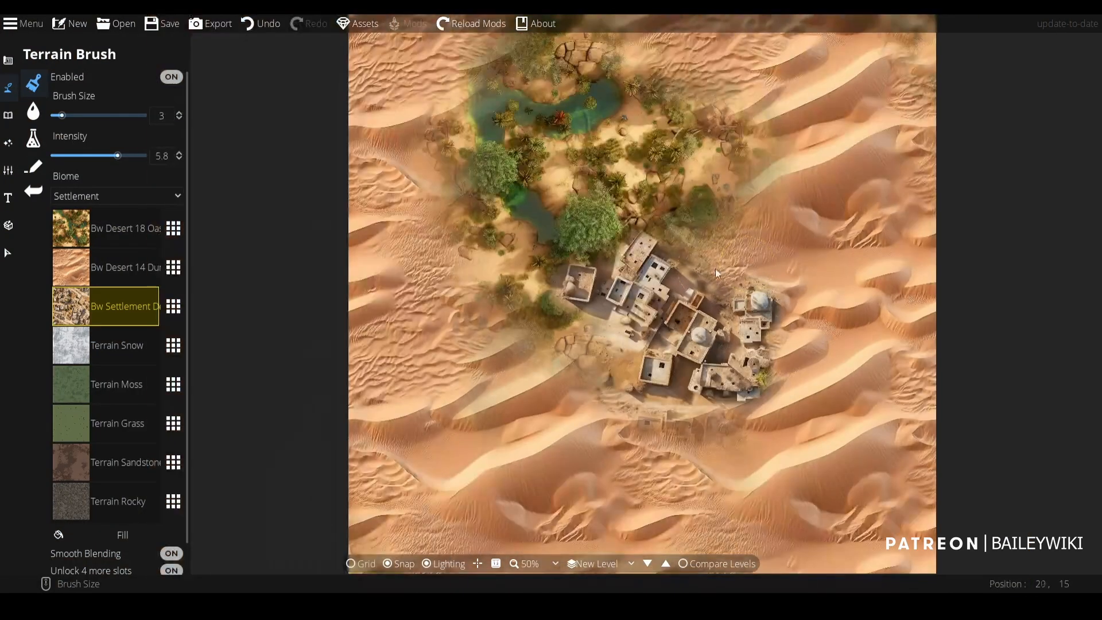
{"action": "left_click", "coordinate": [118, 266]}
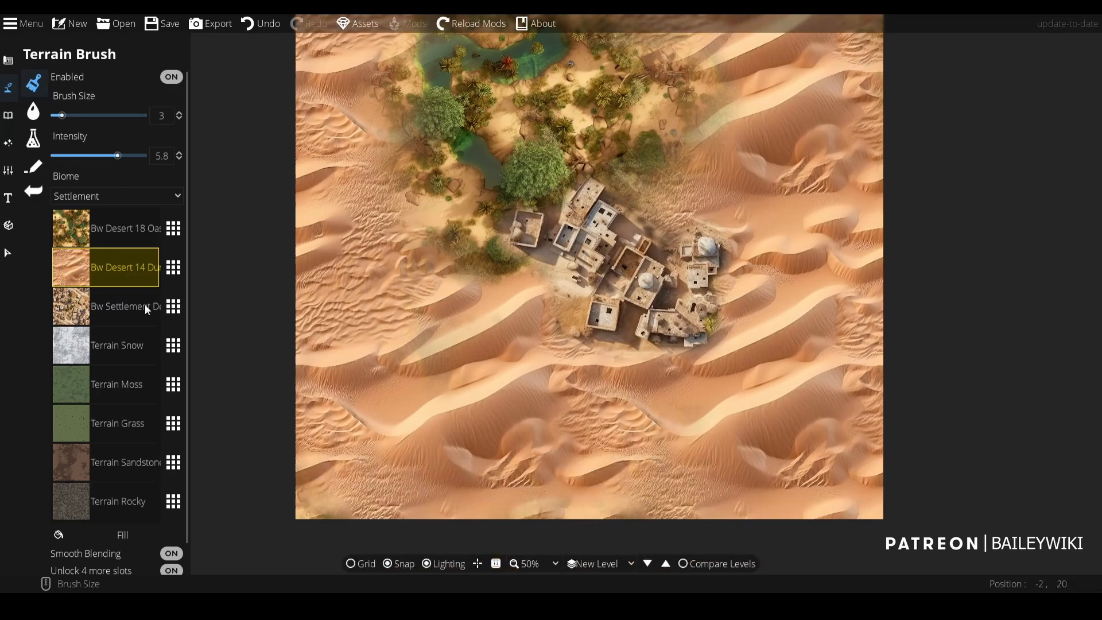
- Replace Terrain Snow in the fourth terrain slot with Bw Texture Desert 01
{"action": "left_click", "coordinate": [155, 346]}
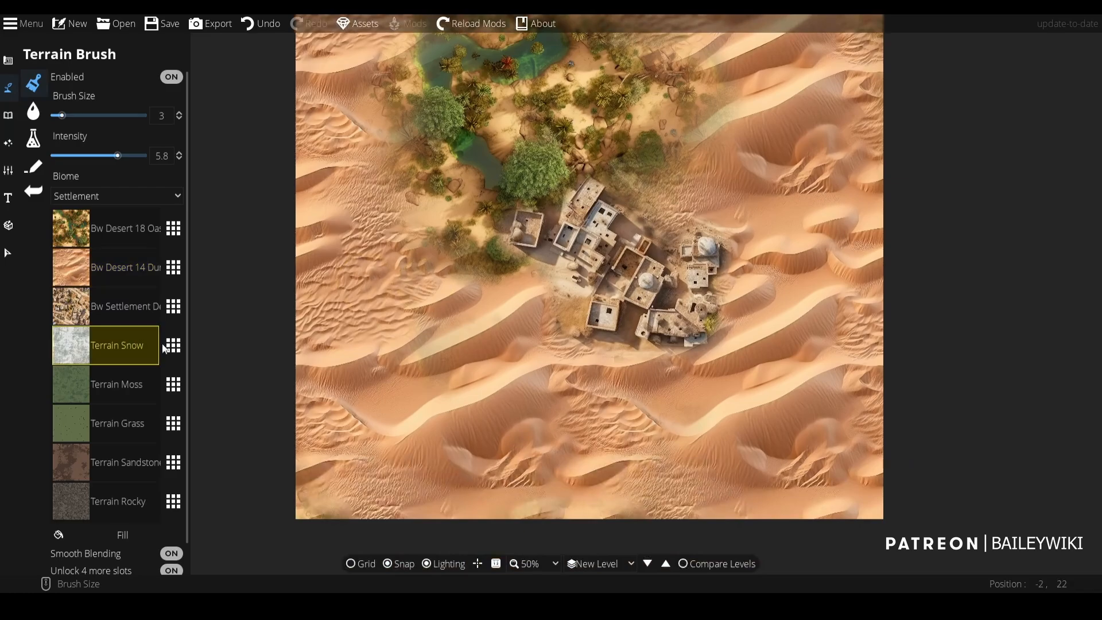
{"action": "left_click", "coordinate": [164, 347]}
{"action": "scroll", "coordinate": [1088, 405], "scroll_direction": "down", "scroll_amount": 10}
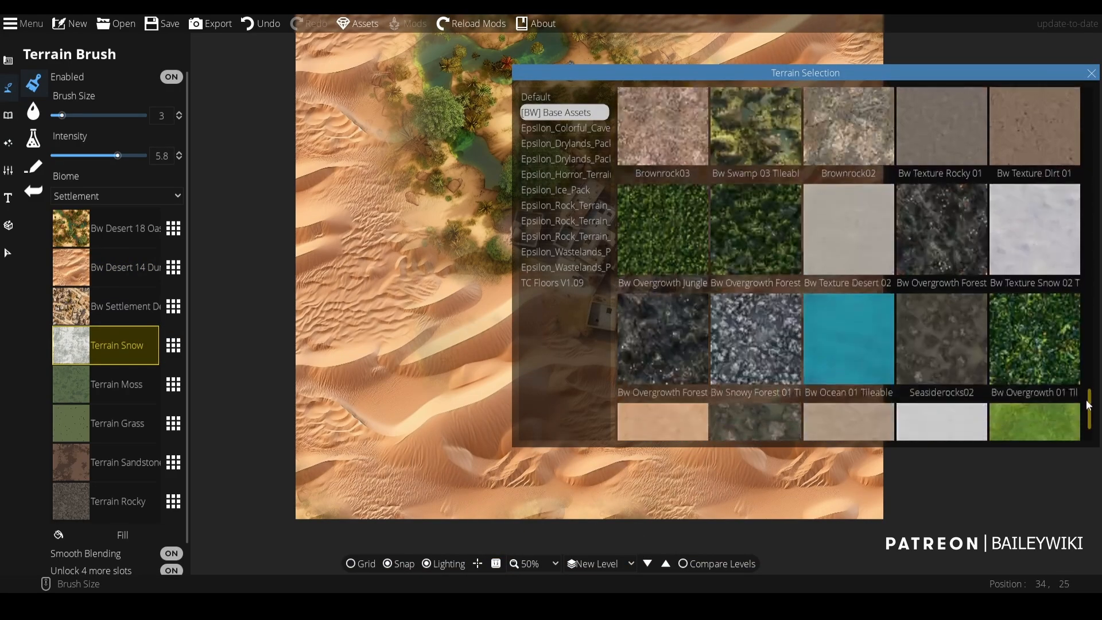
{"action": "scroll", "coordinate": [1088, 405], "scroll_direction": "down", "scroll_amount": 3}
{"action": "left_click", "coordinate": [690, 374]}
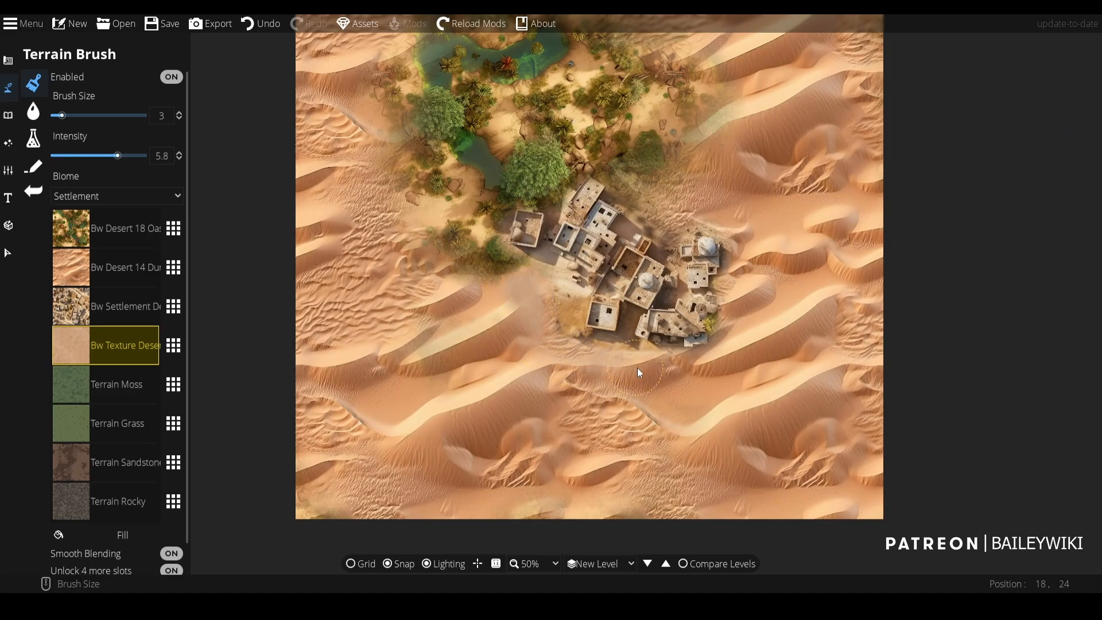
- Paint Bw Texture Desert 01 over the dunes below and to the right of the settlement with brush size 5
{"action": "scroll", "coordinate": [634, 390], "scroll_direction": "up", "scroll_amount": 2}
{"action": "left_click_drag", "start_coordinate": [669, 383], "coordinate": [627, 381]}
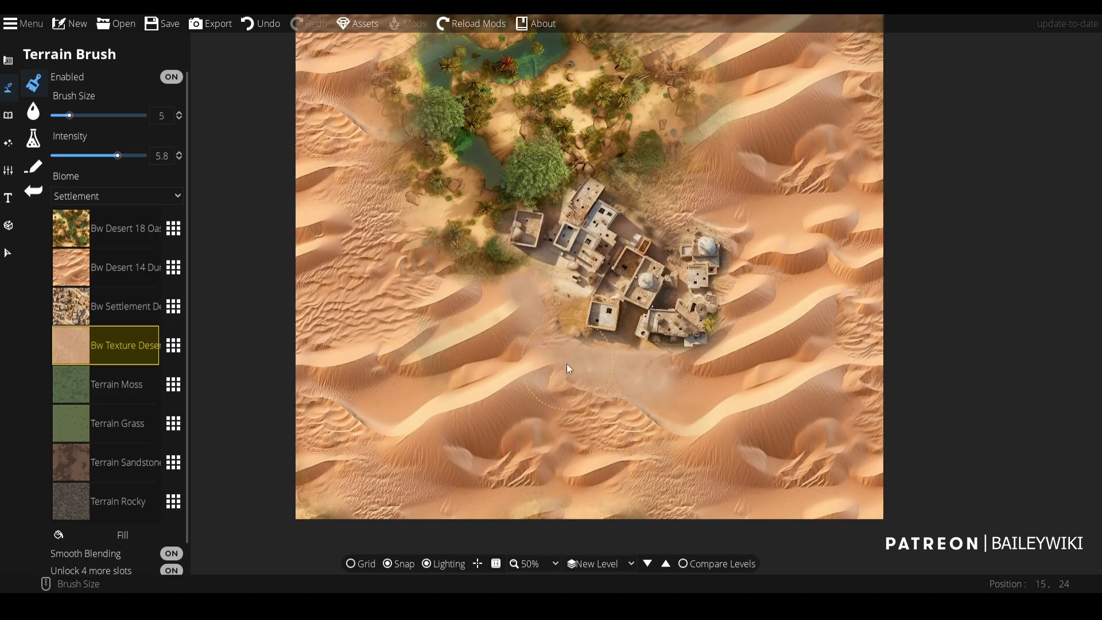
{"action": "mouse_move", "coordinate": [567, 363]}
{"action": "left_mouse_down"}
{"action": "mouse_move", "coordinate": [523, 308]}
{"action": "mouse_move", "coordinate": [487, 315]}
{"action": "left_mouse_up"}
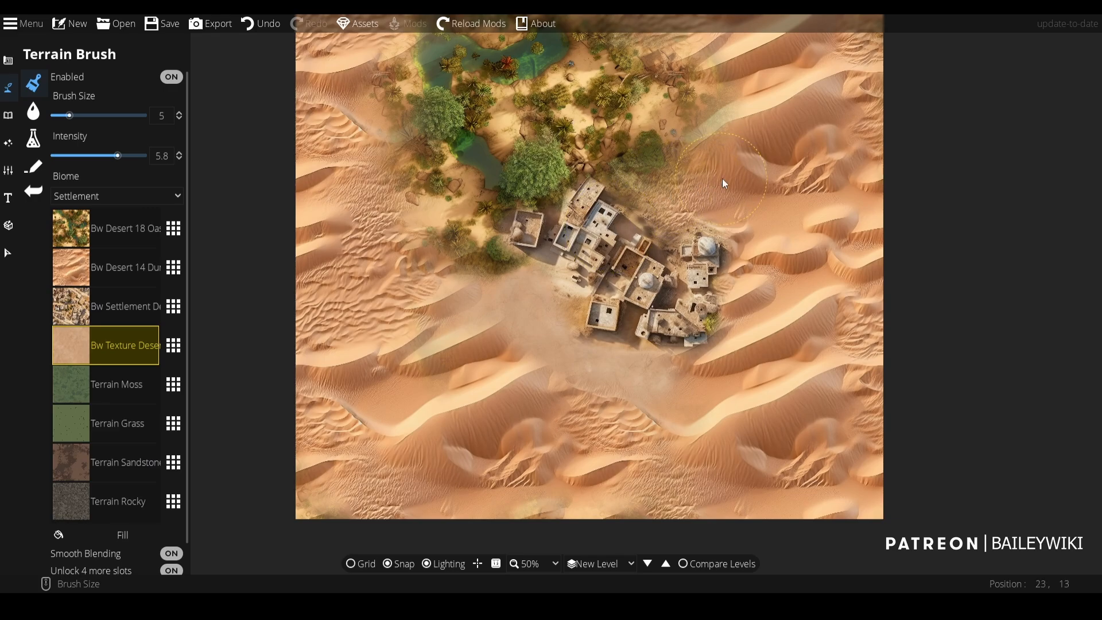
{"action": "left_click_drag", "start_coordinate": [738, 173], "coordinate": [759, 271]}
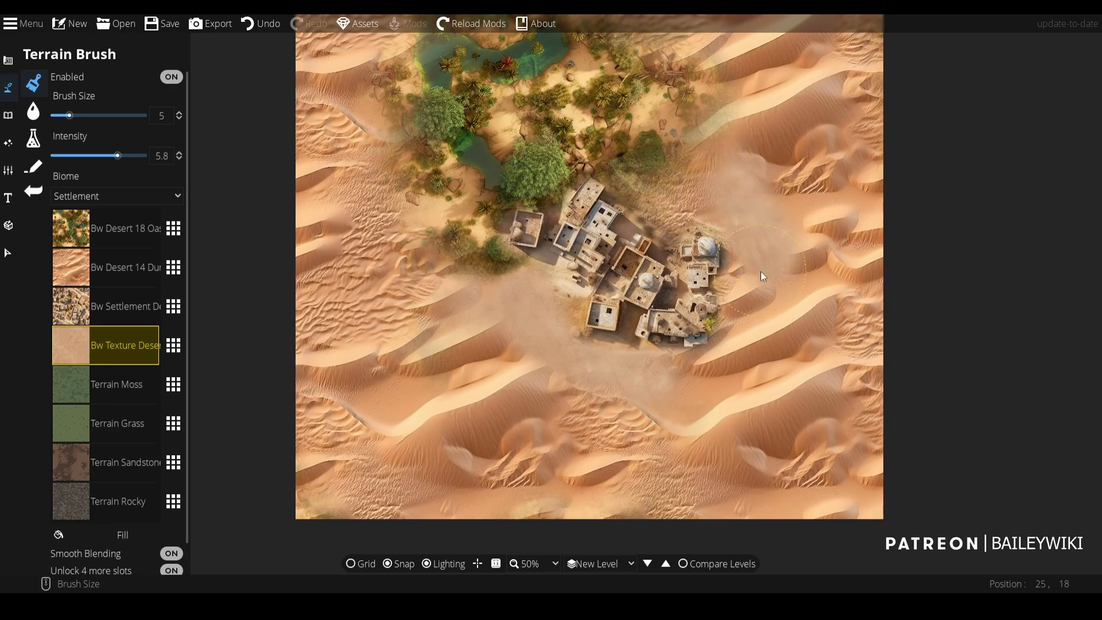
{"action": "mouse_move", "coordinate": [755, 332]}
{"action": "left_mouse_down"}
{"action": "mouse_move", "coordinate": [704, 380]}
{"action": "mouse_move", "coordinate": [758, 324]}
{"action": "mouse_move", "coordinate": [762, 302]}
{"action": "mouse_move", "coordinate": [749, 290]}
{"action": "mouse_move", "coordinate": [777, 234]}
{"action": "mouse_move", "coordinate": [745, 152]}
{"action": "mouse_move", "coordinate": [811, 215]}
{"action": "left_mouse_up"}
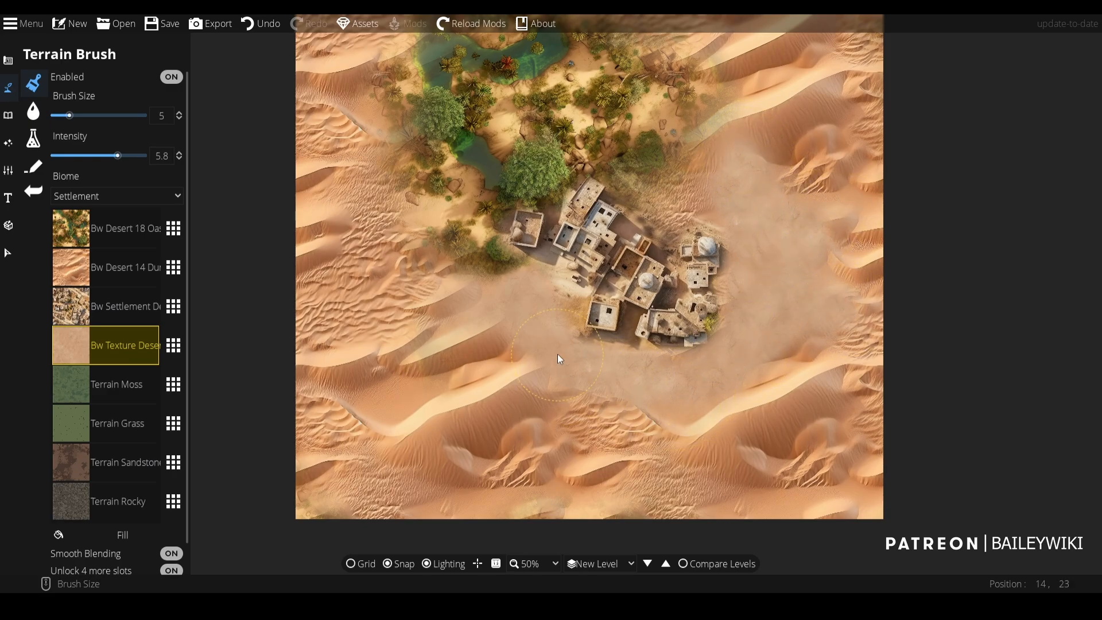
{"action": "mouse_move", "coordinate": [512, 313]}
{"action": "left_mouse_down"}
{"action": "mouse_move", "coordinate": [433, 364]}
{"action": "mouse_move", "coordinate": [525, 322]}
{"action": "mouse_move", "coordinate": [519, 357]}
{"action": "left_mouse_up"}
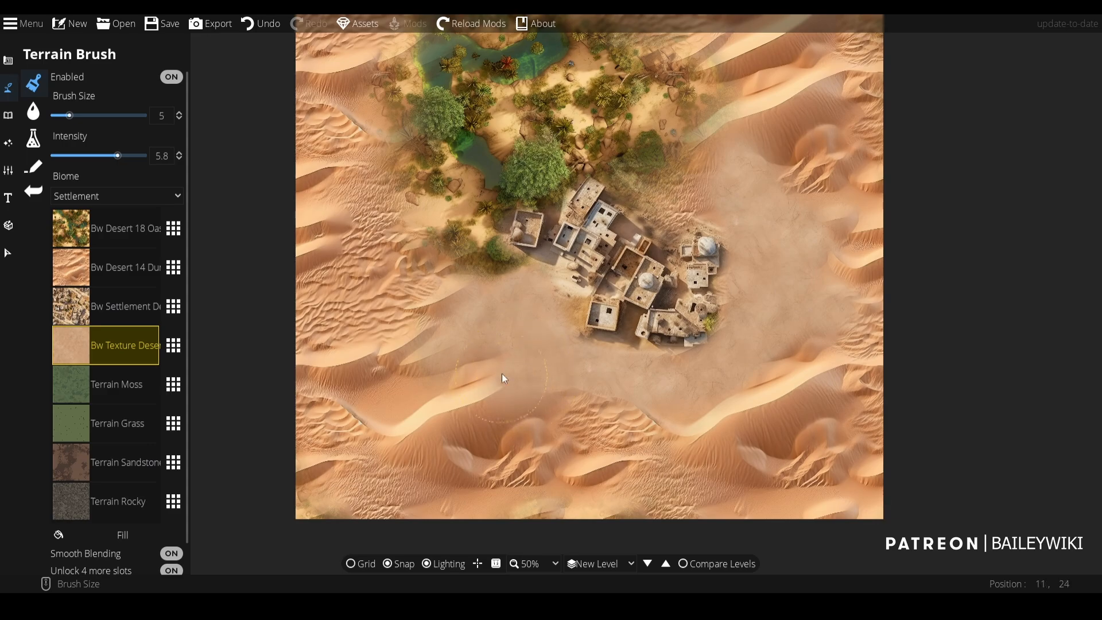
- Examine how the oasis, settlement and plain desert sand blend together, both up close and across the whole map
{"action": "scroll", "coordinate": [519, 287], "scroll_direction": "down", "scroll_amount": 2}
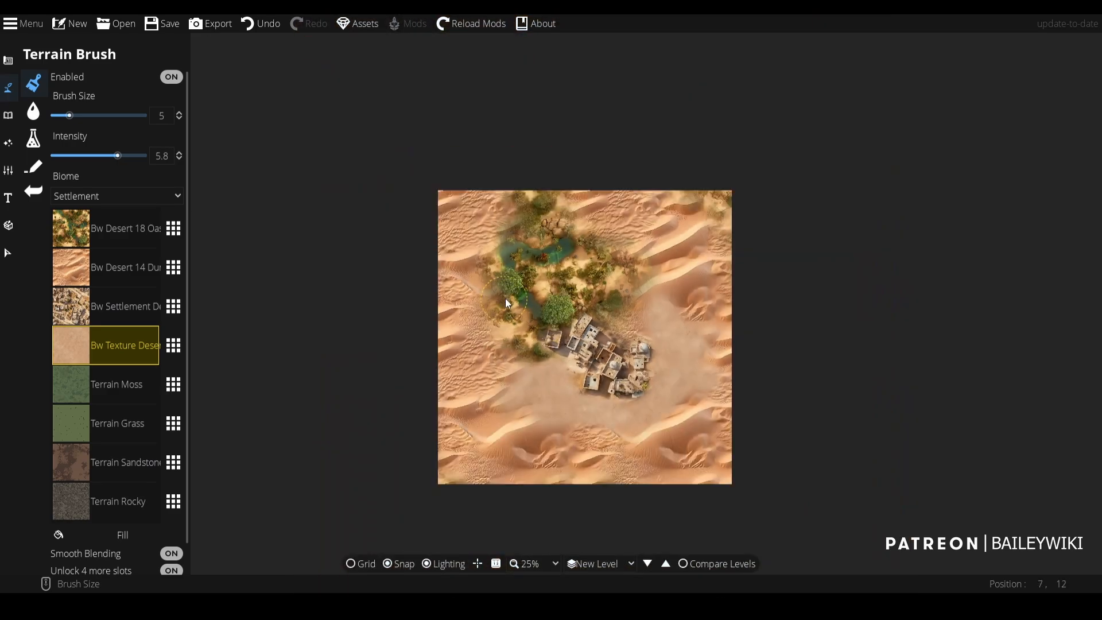
{"action": "scroll", "coordinate": [511, 287], "scroll_direction": "up", "scroll_amount": 2}
{"action": "scroll", "coordinate": [527, 318], "scroll_direction": "up", "scroll_amount": 3}
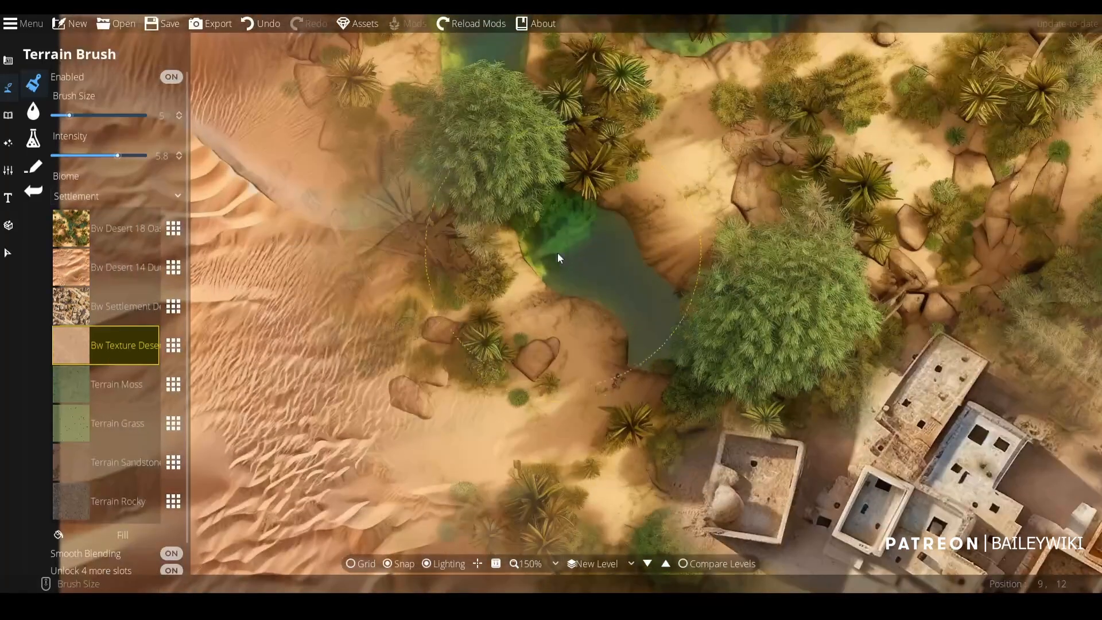
{"action": "scroll", "coordinate": [556, 255], "scroll_direction": "down", "scroll_amount": 4}
{"action": "scroll", "coordinate": [549, 252], "scroll_direction": "up", "scroll_amount": 3}
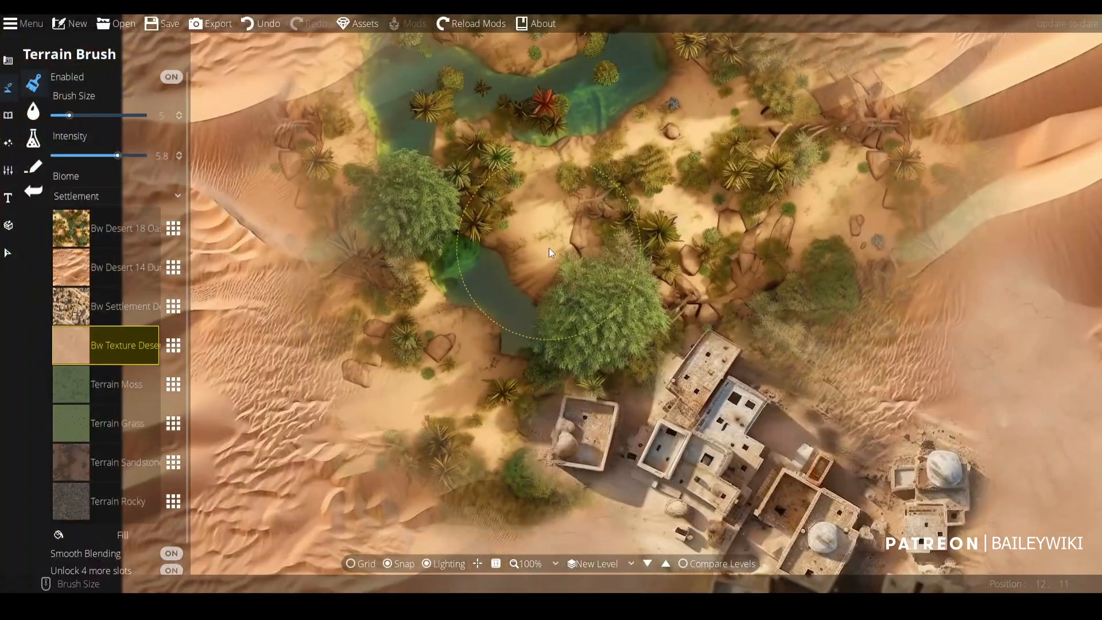
{"action": "scroll", "coordinate": [548, 247], "scroll_direction": "down", "scroll_amount": 1}
{"action": "left_click", "coordinate": [137, 384]}
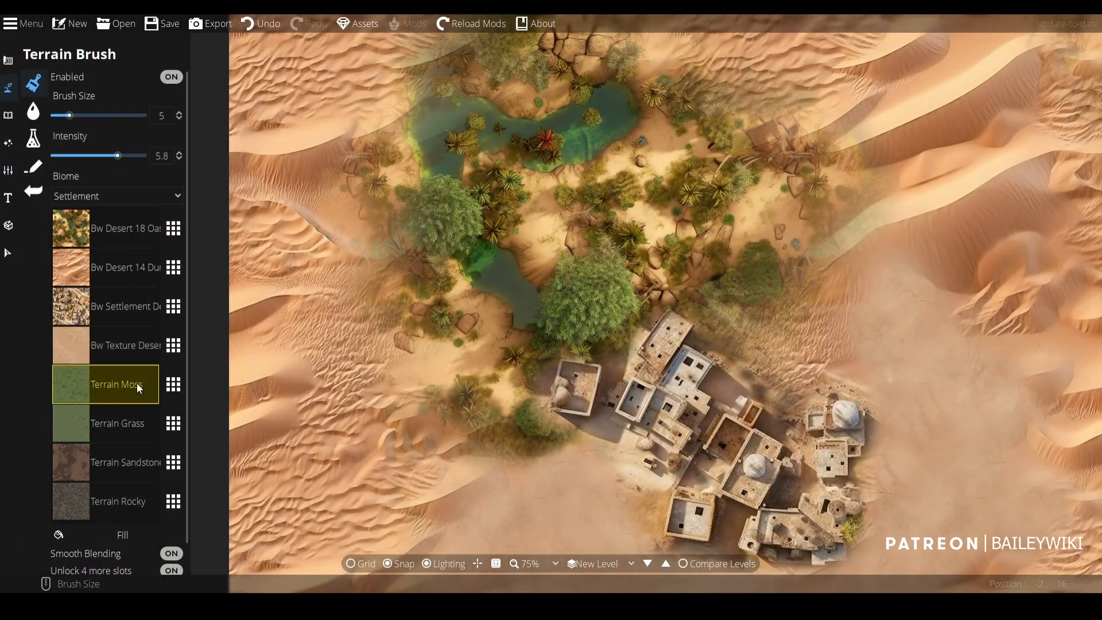
{"action": "left_click", "coordinate": [174, 387]}
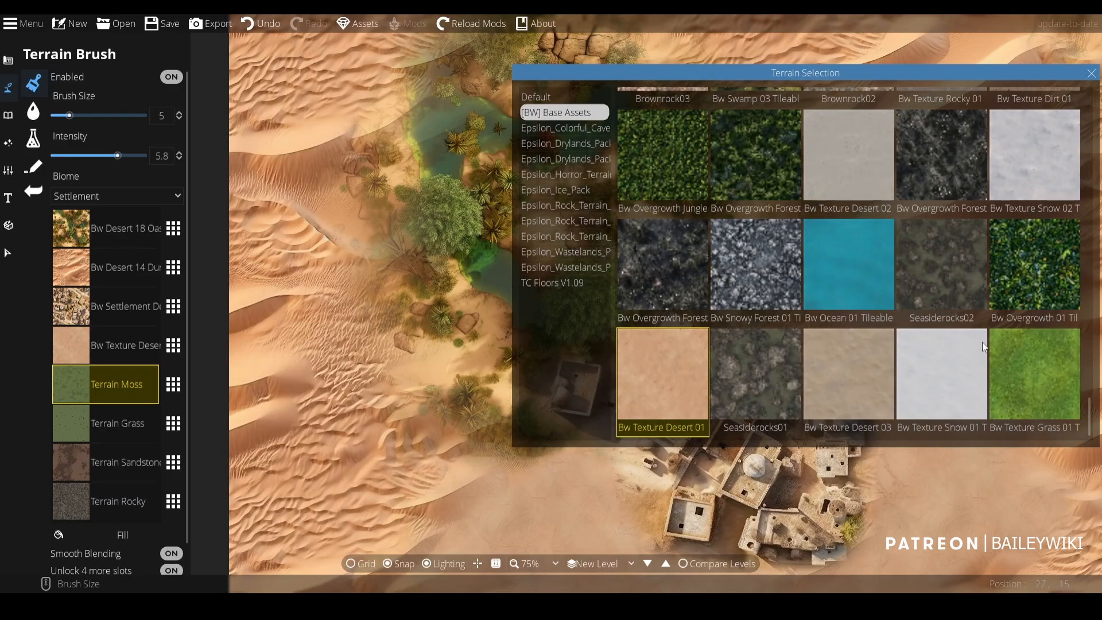
{"action": "scroll", "coordinate": [982, 335], "scroll_direction": "up", "scroll_amount": 5}
{"action": "scroll", "coordinate": [984, 321], "scroll_direction": "up", "scroll_amount": 3}
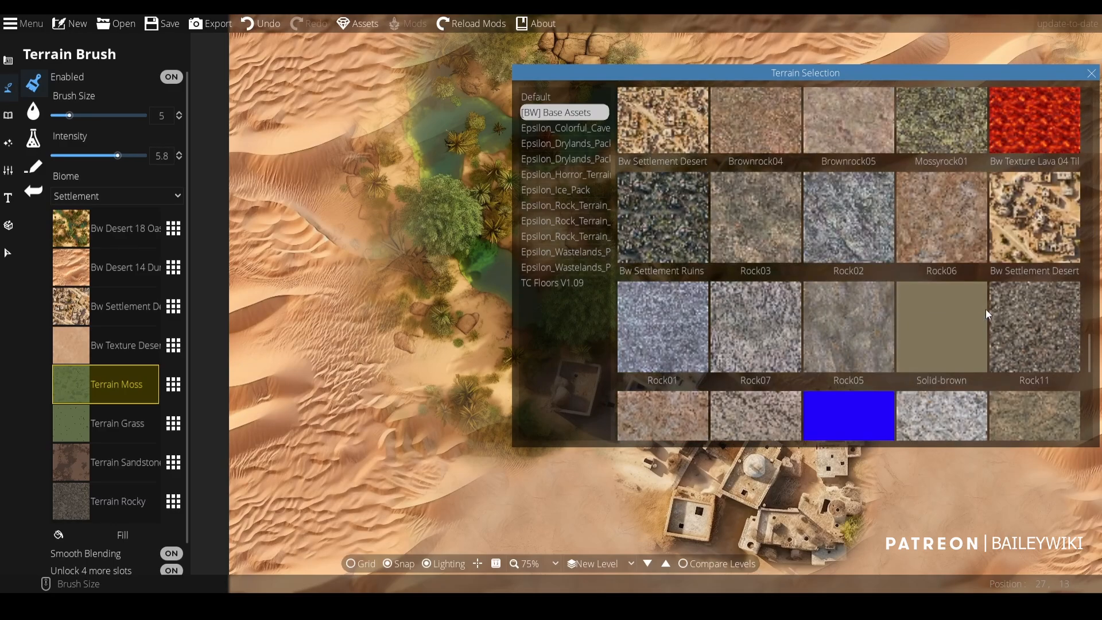
{"action": "left_click", "coordinate": [1091, 74]}
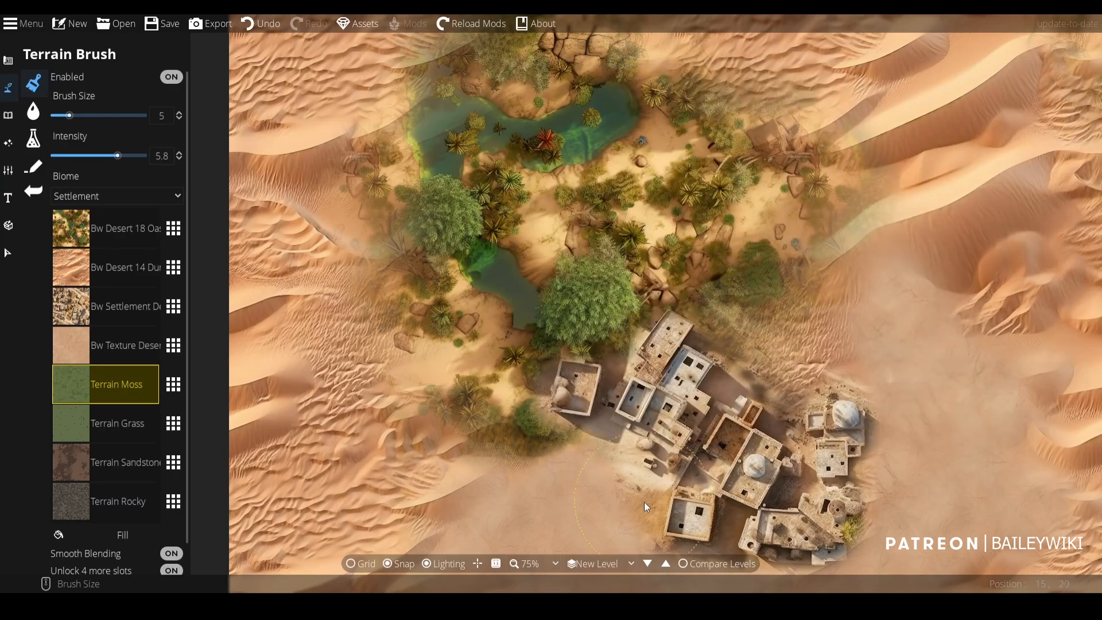
- Switch two levels down to the lava terrain map
{"action": "left_click", "coordinate": [647, 565]}
{"action": "left_click_drag", "start_coordinate": [727, 404], "coordinate": [664, 408]}
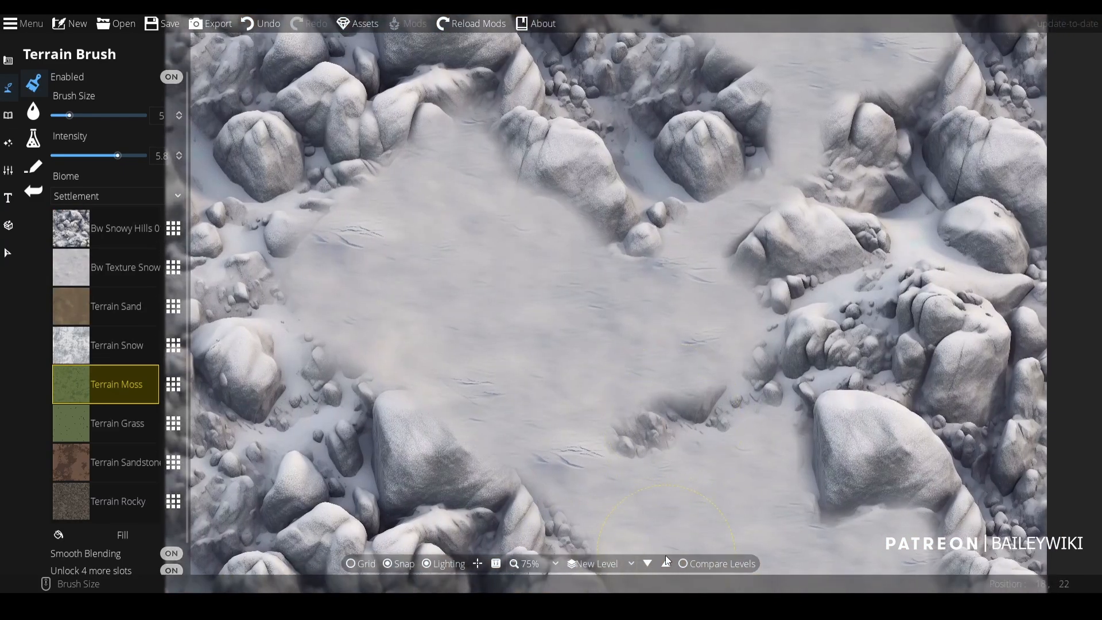
{"action": "left_click", "coordinate": [647, 563]}
{"action": "scroll", "coordinate": [703, 414], "scroll_direction": "down", "scroll_amount": 5}
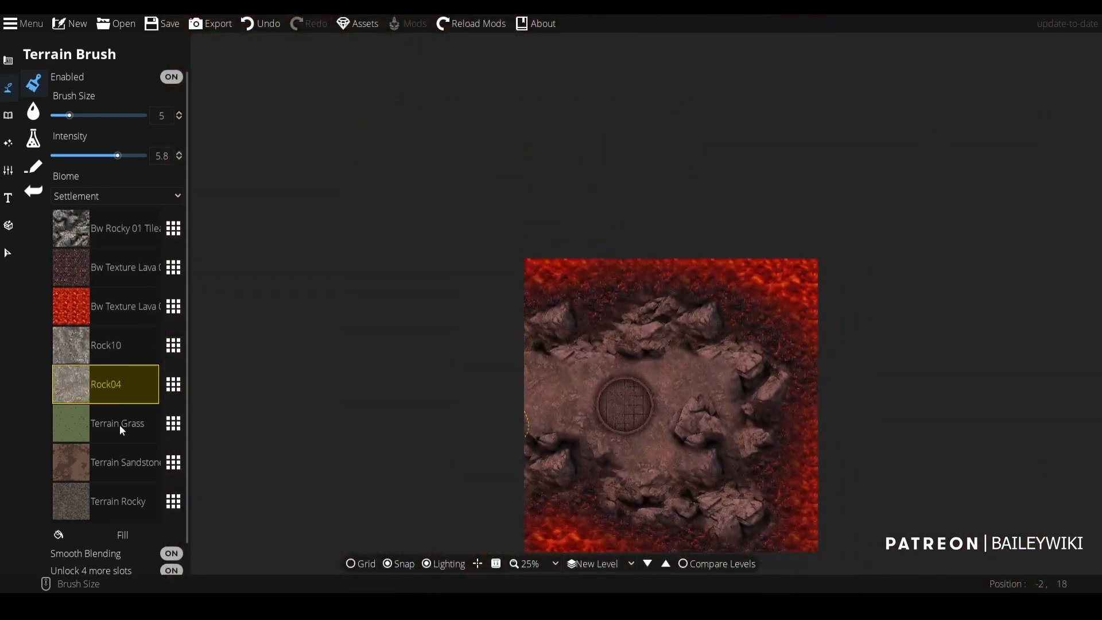
- Replace Terrain Grass in the sixth terrain slot with Solid-black
{"action": "left_click", "coordinate": [160, 424]}
{"action": "left_click", "coordinate": [172, 425]}
{"action": "scroll", "coordinate": [937, 318], "scroll_direction": "down", "scroll_amount": 10}
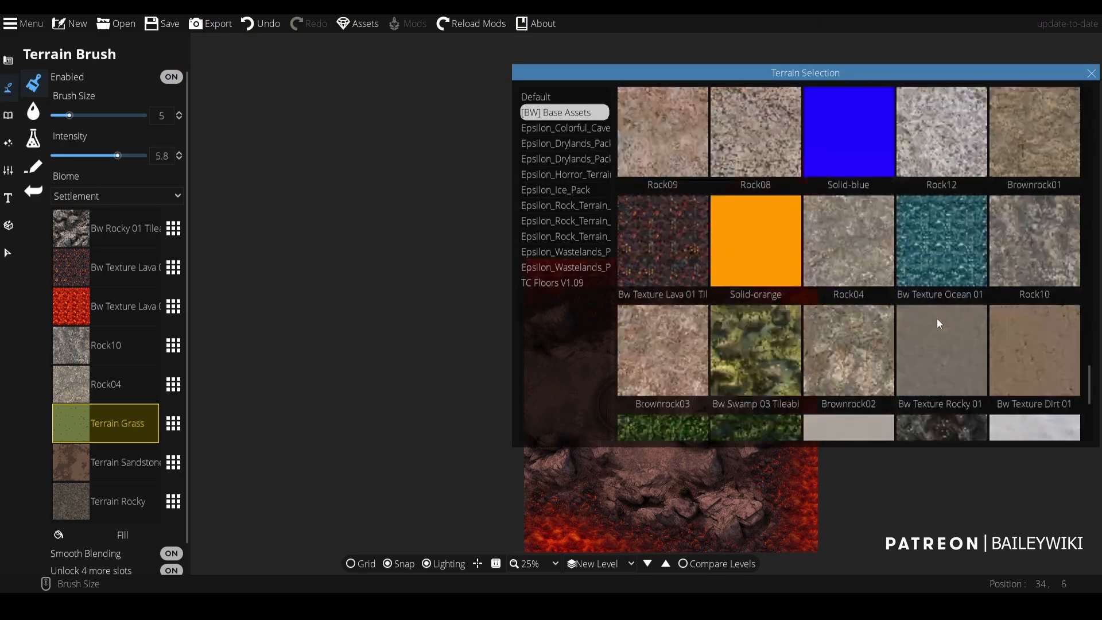
{"action": "scroll", "coordinate": [943, 323], "scroll_direction": "up", "scroll_amount": 10}
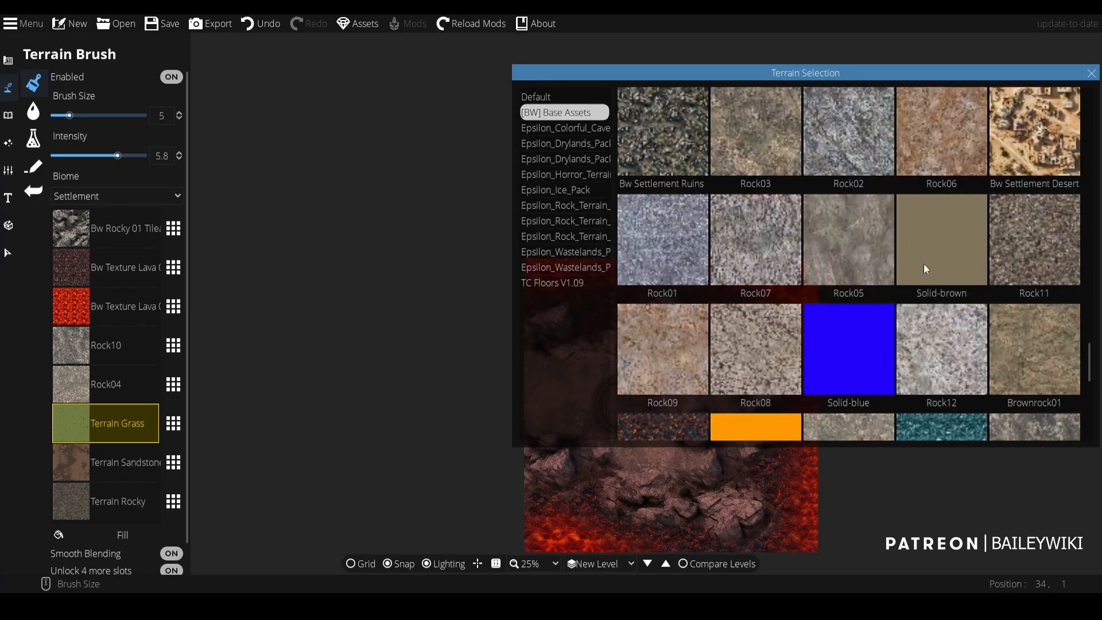
{"action": "left_click", "coordinate": [844, 166]}
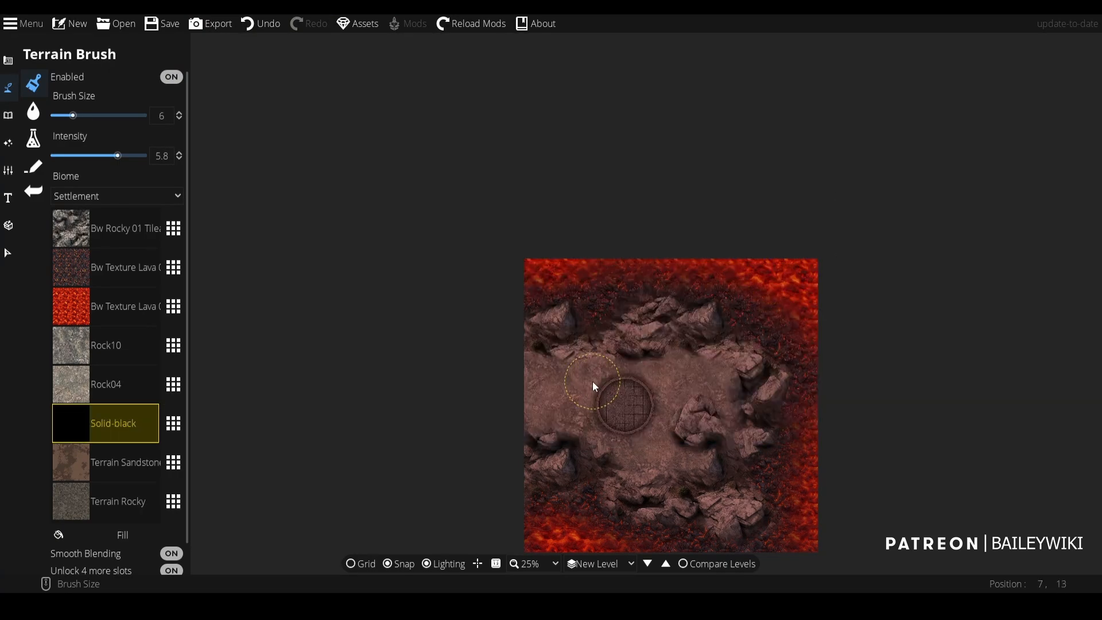
- Shade the rocky ground around the round grate with Solid-black at brush size 11 and intensity 0.4
{"action": "left_click_drag", "start_coordinate": [71, 158], "coordinate": [57, 157]}
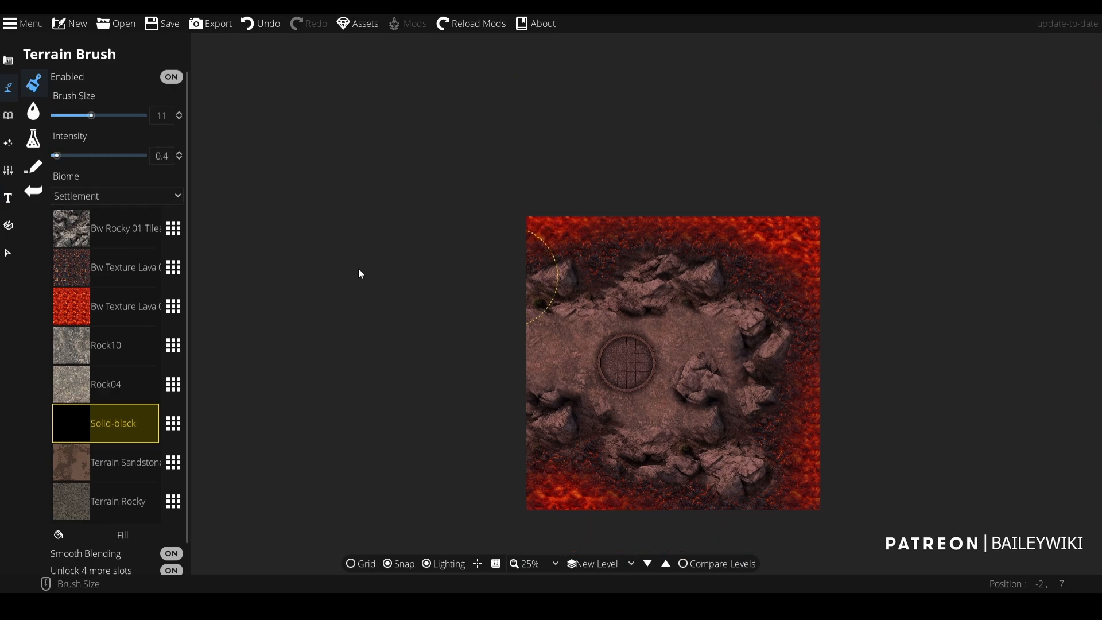
{"action": "scroll", "coordinate": [539, 302], "scroll_direction": "up", "scroll_amount": 3}
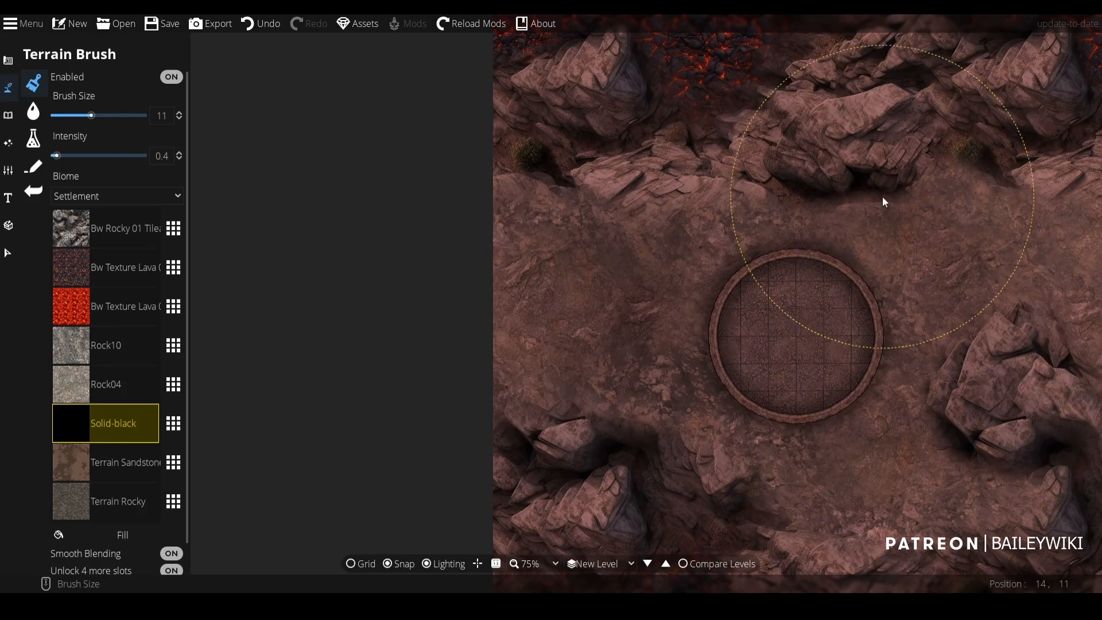
{"action": "mouse_move", "coordinate": [907, 226]}
{"action": "left_mouse_down"}
{"action": "mouse_move", "coordinate": [981, 280]}
{"action": "mouse_move", "coordinate": [703, 190]}
{"action": "left_mouse_up"}
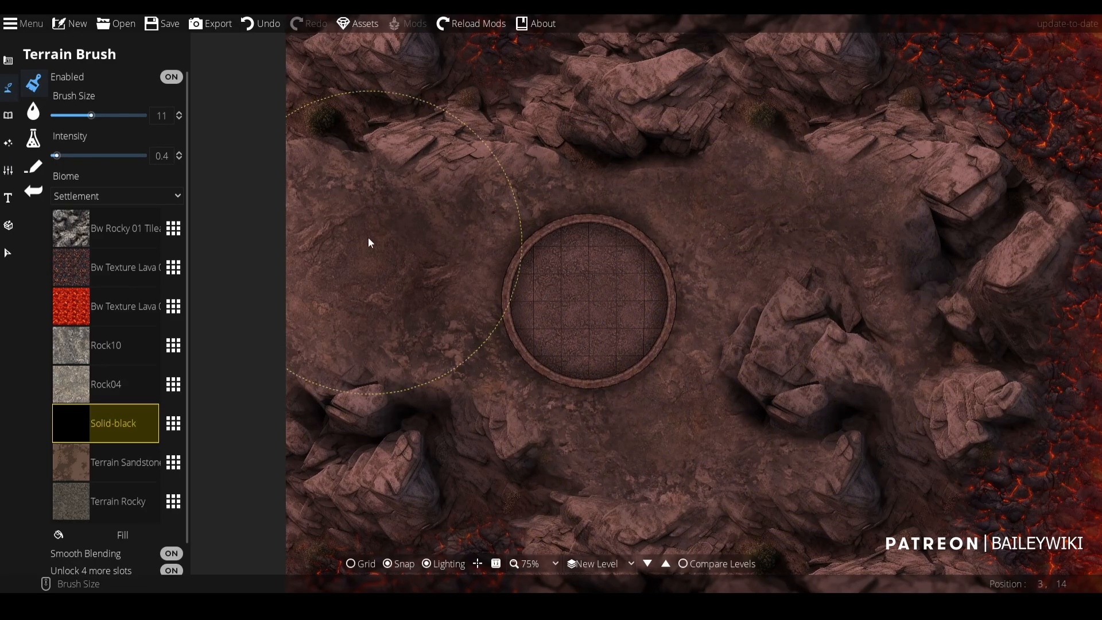
{"action": "scroll", "coordinate": [559, 230], "scroll_direction": "down", "scroll_amount": 3}
{"action": "scroll", "coordinate": [645, 307], "scroll_direction": "up", "scroll_amount": 3}
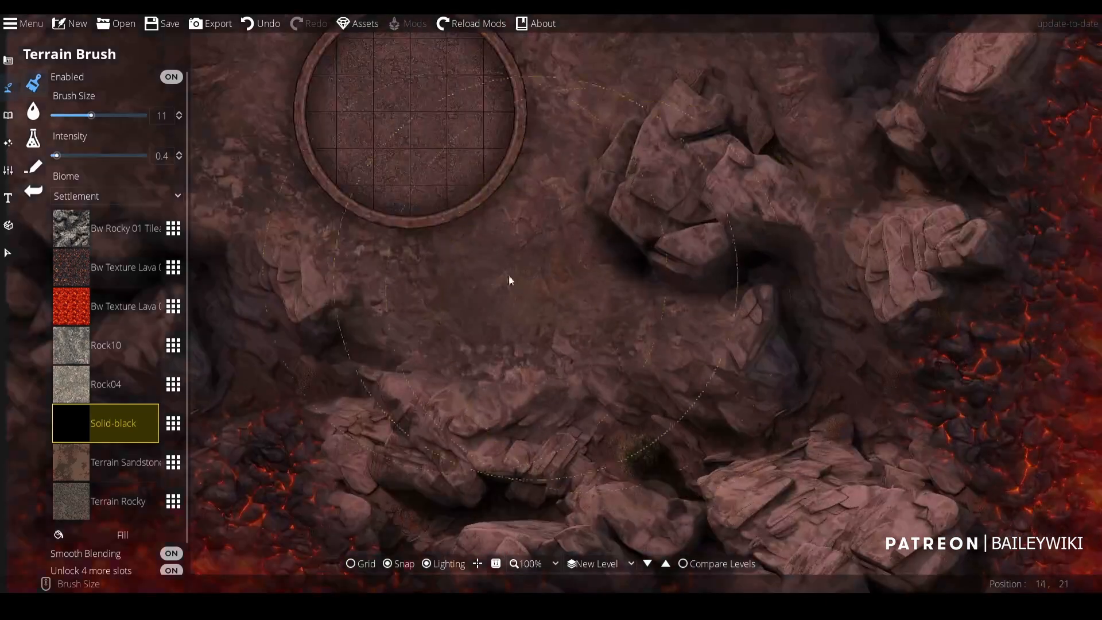
- Try Solid-green and Solid-white in place of Solid-black for the ground shading, and restore Solid-black
{"action": "left_click", "coordinate": [174, 423]}
{"action": "left_click", "coordinate": [758, 310]}
{"action": "scroll", "coordinate": [767, 311], "scroll_direction": "down", "scroll_amount": 1}
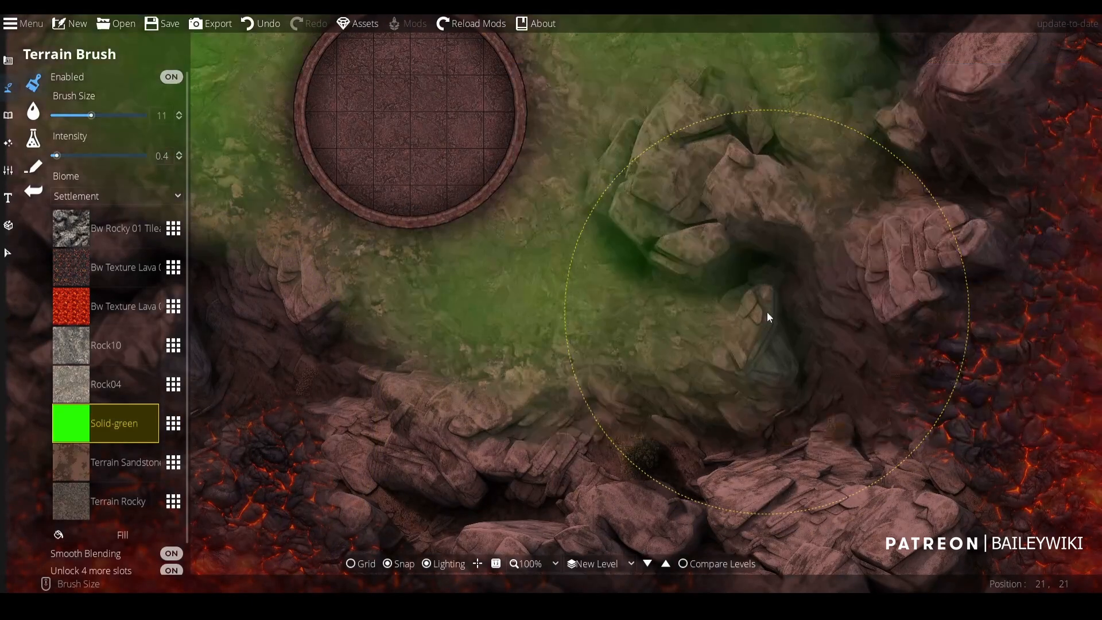
{"action": "scroll", "coordinate": [738, 343], "scroll_direction": "down", "scroll_amount": 1}
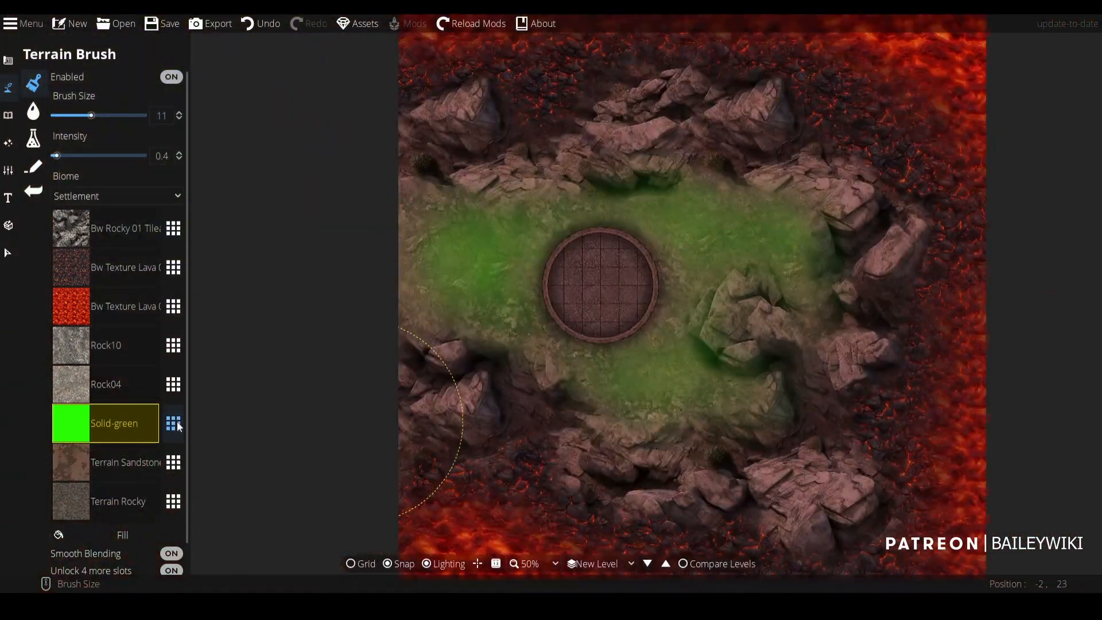
{"action": "left_click", "coordinate": [174, 423]}
{"action": "left_click", "coordinate": [944, 313]}
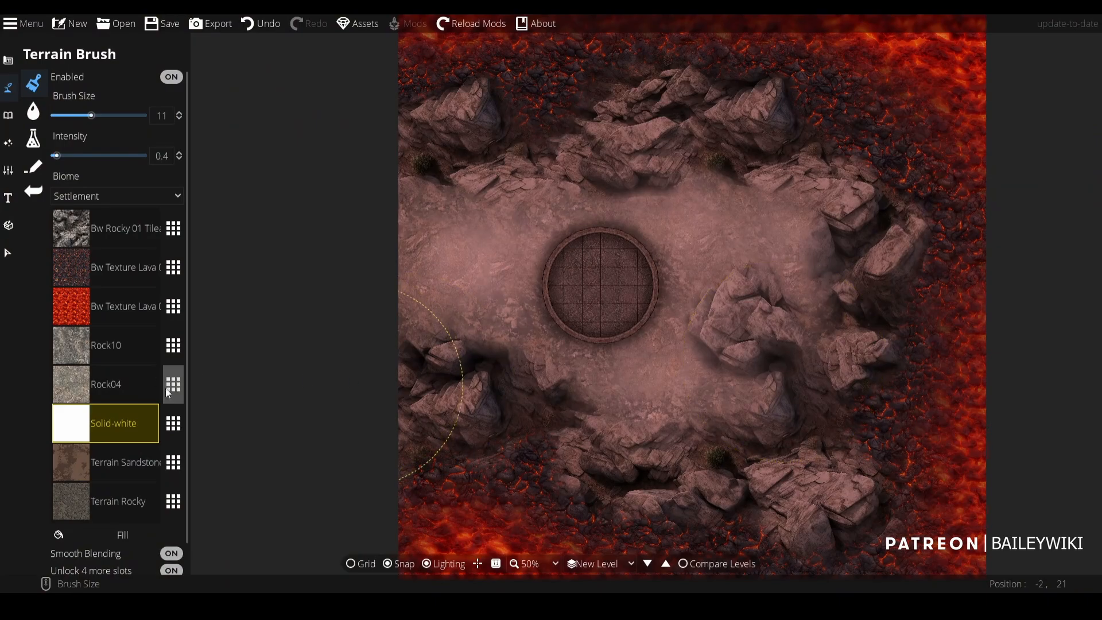
{"action": "left_click", "coordinate": [174, 423]}
{"action": "left_click", "coordinate": [804, 221]}
{"action": "scroll", "coordinate": [700, 253], "scroll_direction": "up", "scroll_amount": 2}
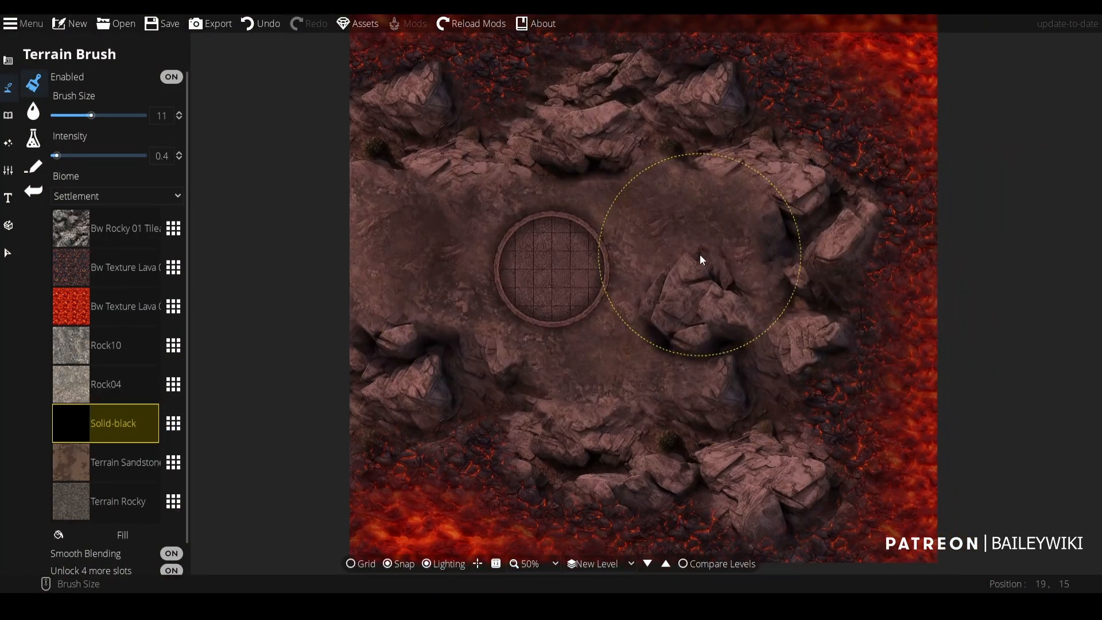
{"action": "scroll", "coordinate": [659, 260], "scroll_direction": "down", "scroll_amount": 3}
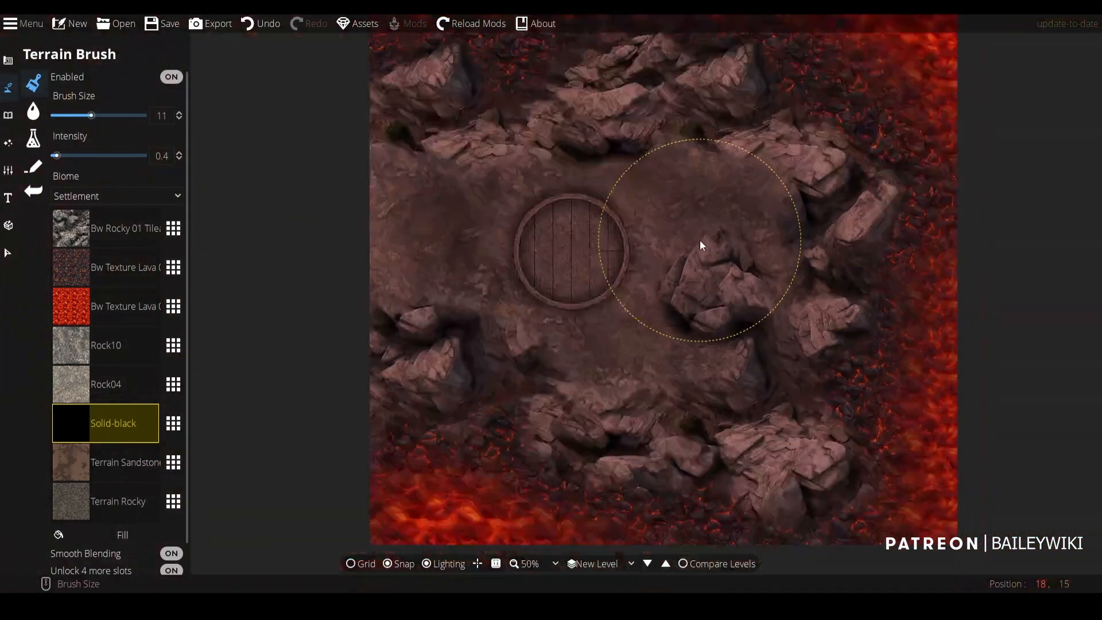
- Paint the dark Bw Texture Lava from the second slot over the bright lava beside the lower-right rocks at intensity 3
{"action": "left_click", "coordinate": [109, 268]}
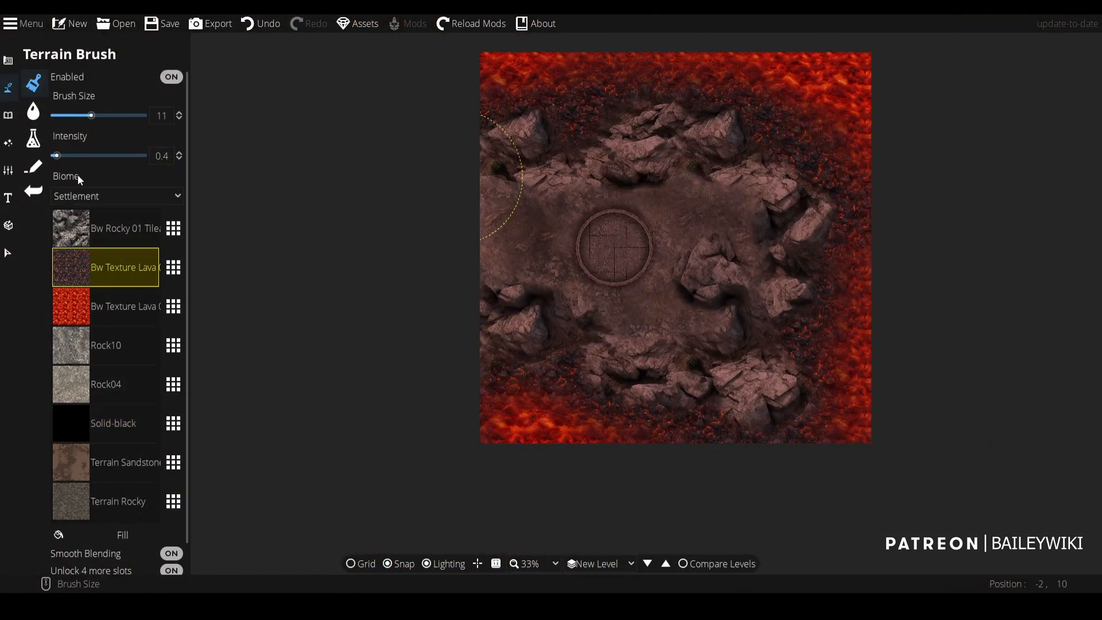
{"action": "left_click", "coordinate": [87, 155]}
{"action": "scroll", "coordinate": [810, 349], "scroll_direction": "up", "scroll_amount": 2}
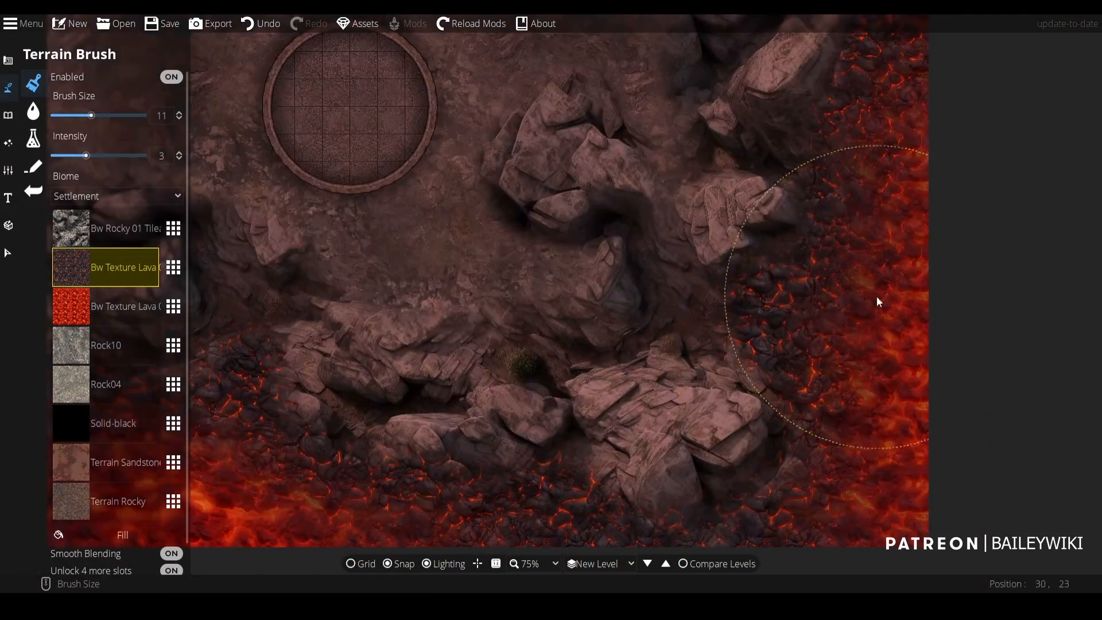
{"action": "mouse_move", "coordinate": [832, 317]}
{"action": "left_mouse_down"}
{"action": "mouse_move", "coordinate": [925, 348]}
{"action": "mouse_move", "coordinate": [947, 359]}
{"action": "mouse_move", "coordinate": [956, 391]}
{"action": "mouse_move", "coordinate": [906, 399]}
{"action": "mouse_move", "coordinate": [863, 434]}
{"action": "mouse_move", "coordinate": [836, 486]}
{"action": "left_mouse_up"}
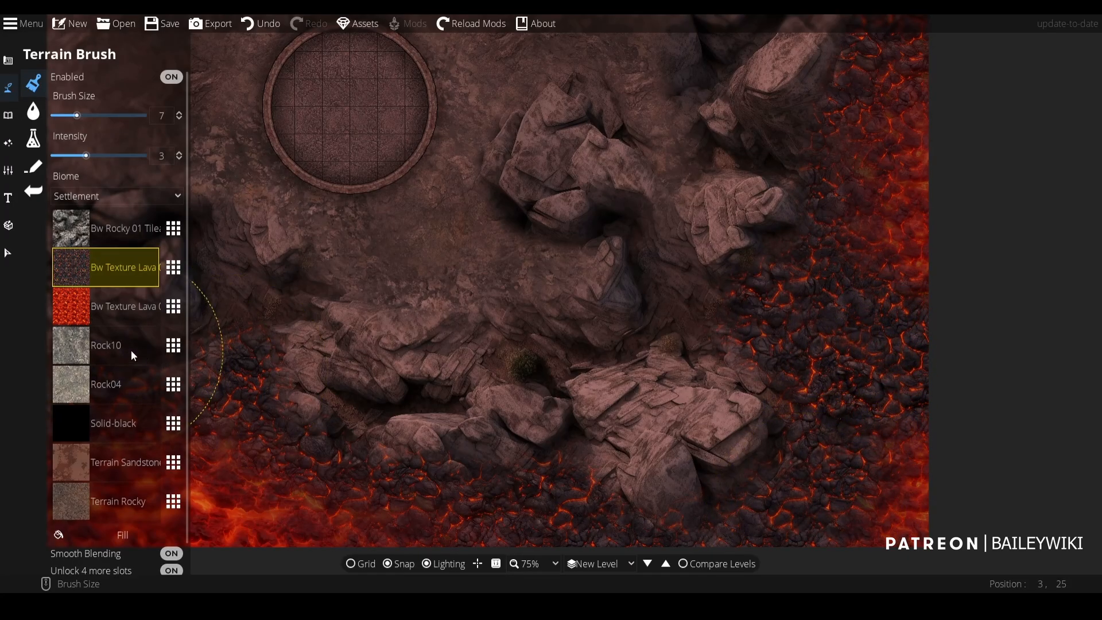
- Switch to the Object Tool and browse the craters and chasms in the [BW] Wilderness tag set
{"action": "scroll", "coordinate": [649, 237], "scroll_direction": "down", "scroll_amount": 3}
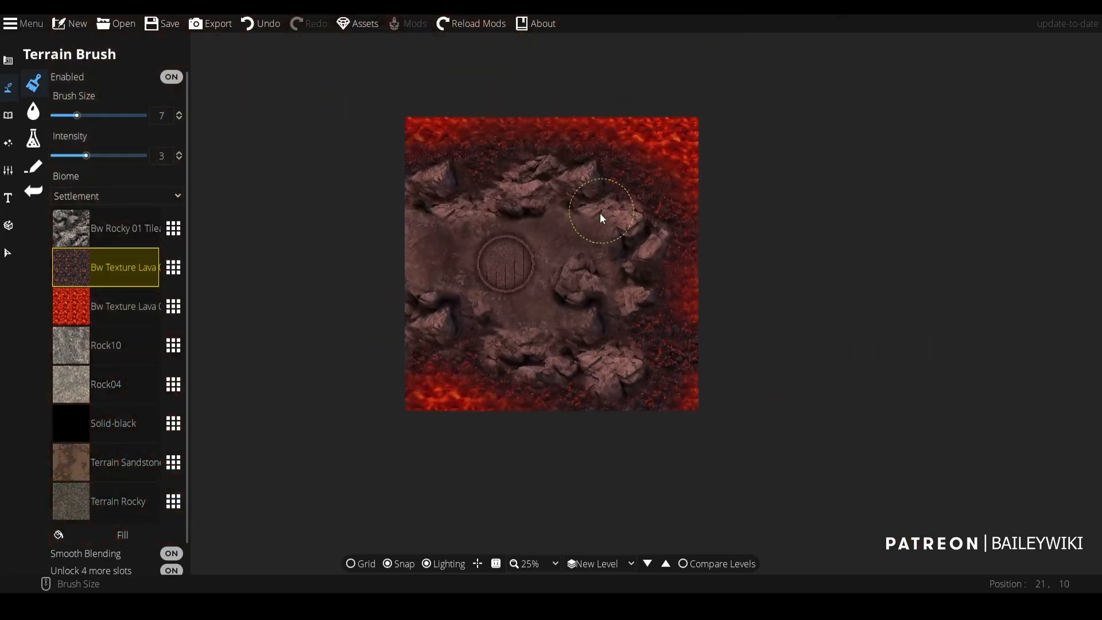
{"action": "scroll", "coordinate": [638, 202], "scroll_direction": "up", "scroll_amount": 2}
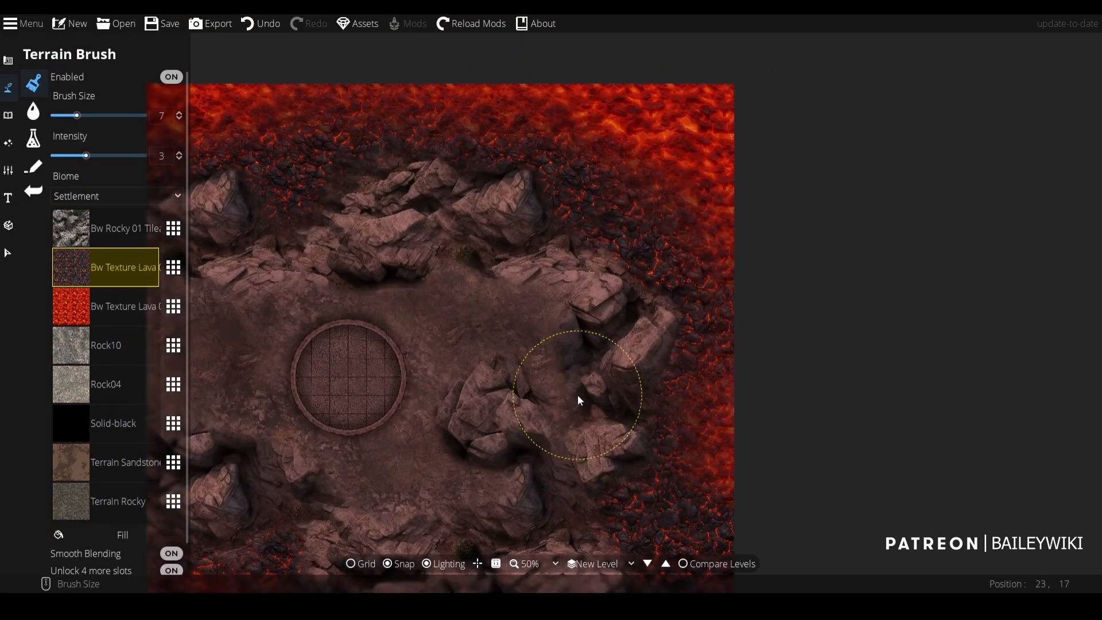
{"action": "left_click", "coordinate": [9, 116]}
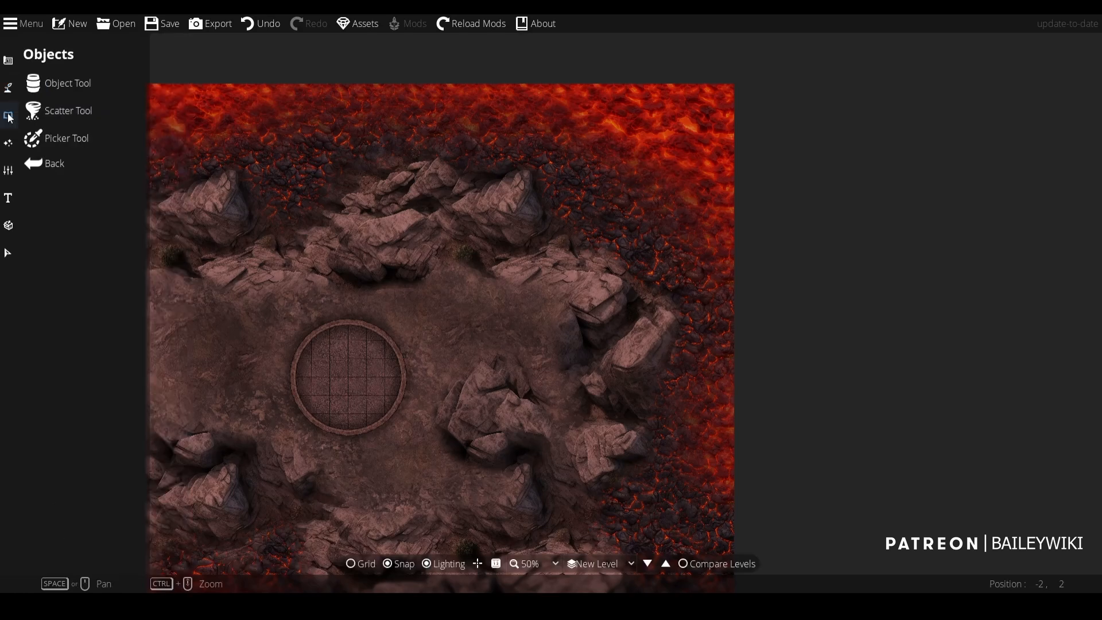
{"action": "left_click", "coordinate": [61, 85]}
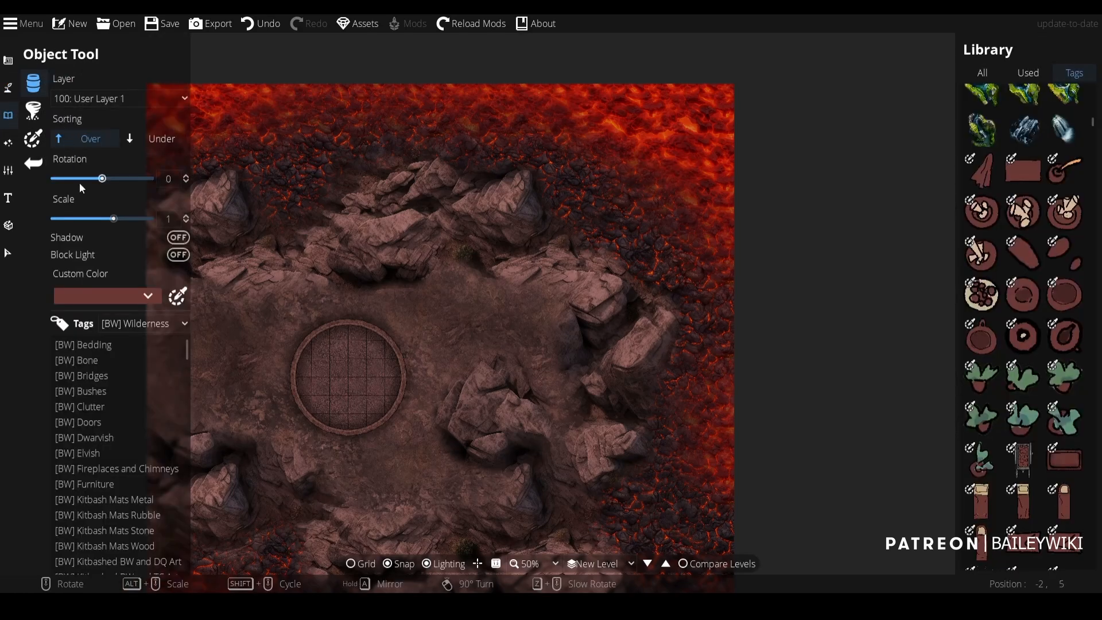
{"action": "left_click", "coordinate": [172, 325]}
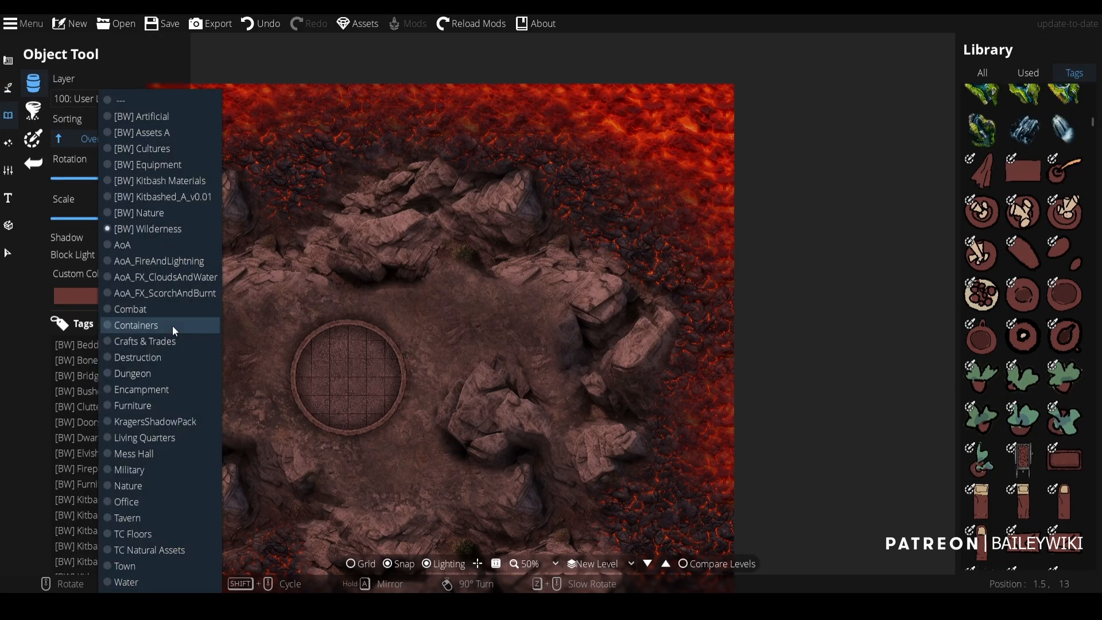
{"action": "left_click", "coordinate": [157, 229]}
{"action": "scroll", "coordinate": [147, 445], "scroll_direction": "down", "scroll_amount": 5}
{"action": "scroll", "coordinate": [144, 442], "scroll_direction": "down", "scroll_amount": 10}
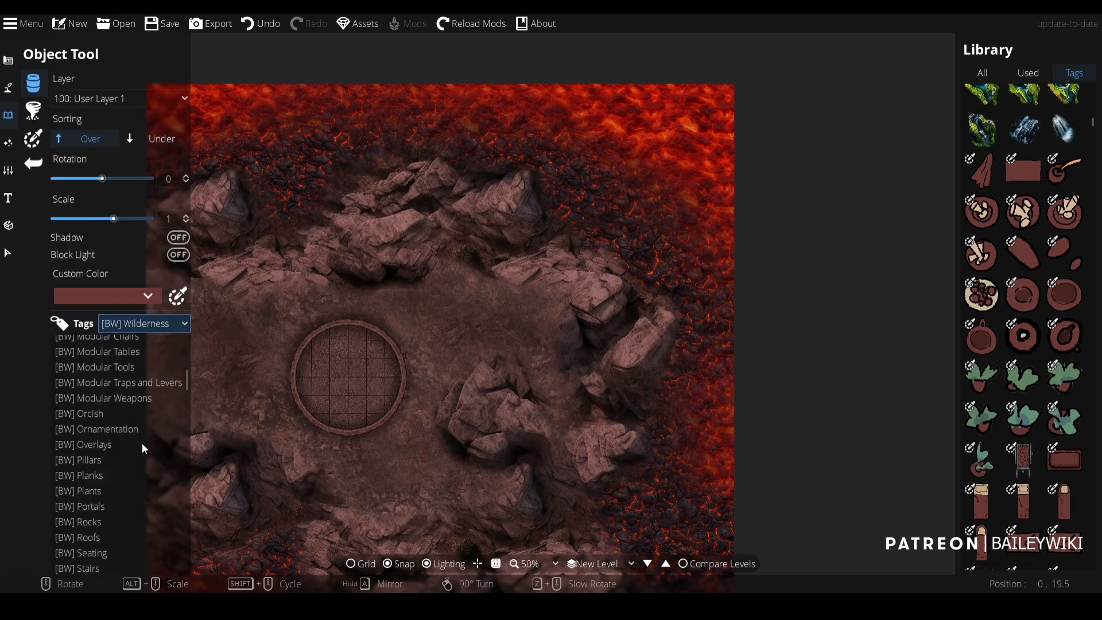
{"action": "scroll", "coordinate": [130, 397], "scroll_direction": "up", "scroll_amount": 1}
{"action": "scroll", "coordinate": [130, 397], "scroll_direction": "up", "scroll_amount": 2}
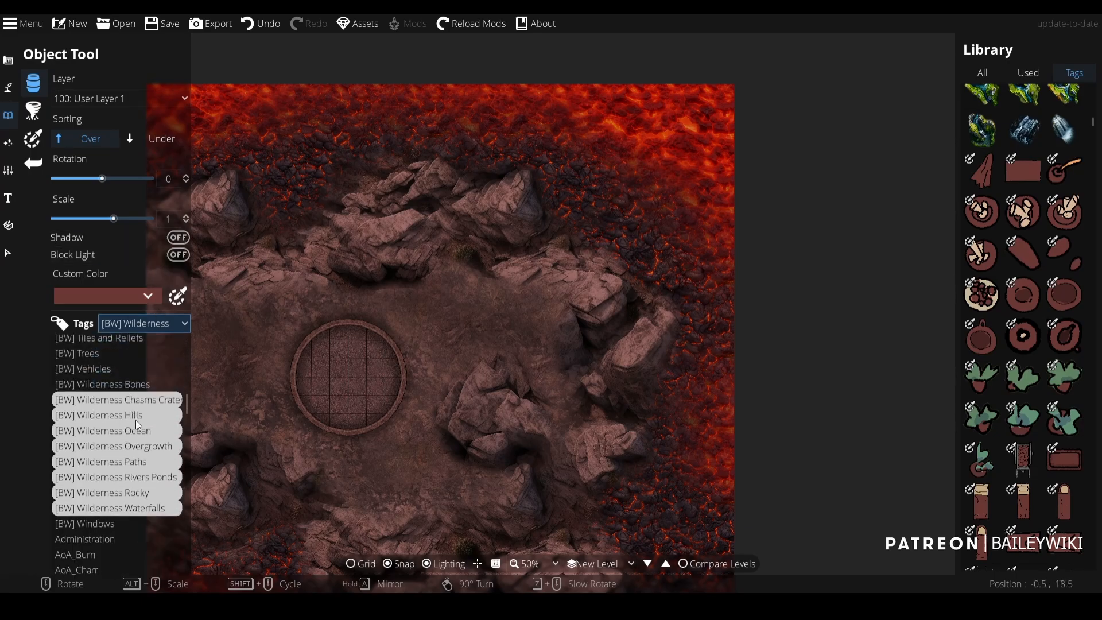
{"action": "scroll", "coordinate": [1050, 181], "scroll_direction": "up", "scroll_amount": 8}
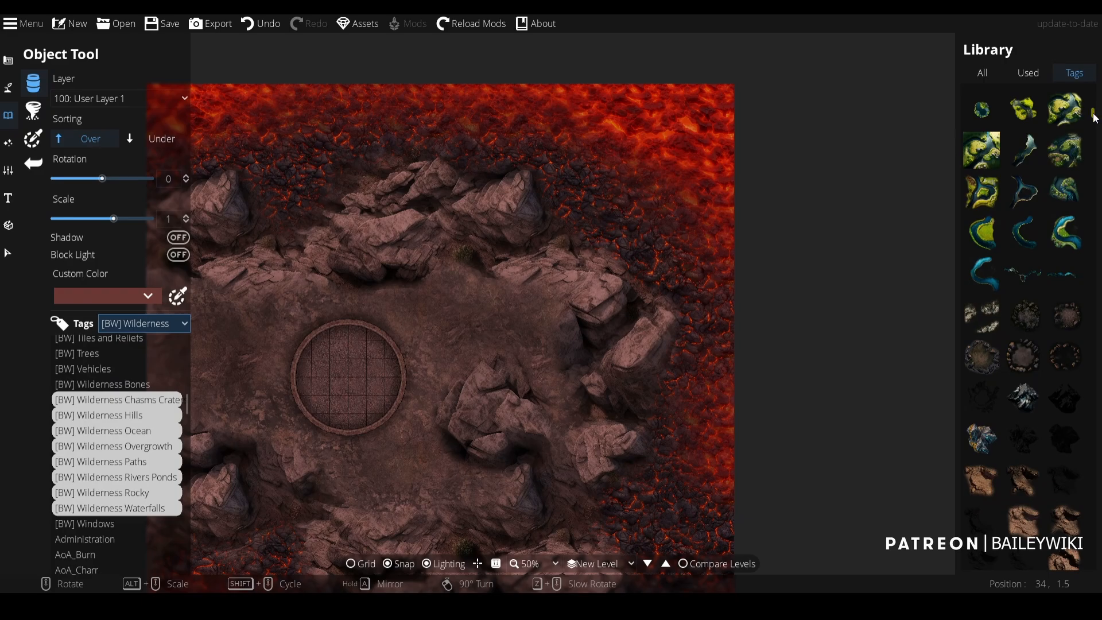
{"action": "scroll", "coordinate": [1098, 114], "scroll_direction": "up", "scroll_amount": 5}
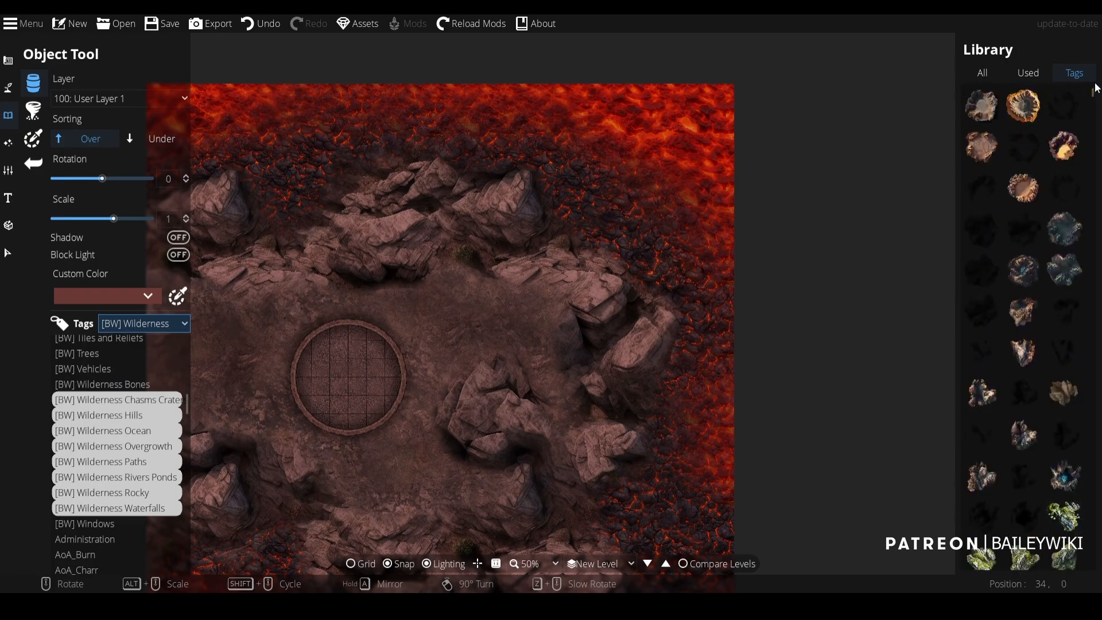
- Switch to the desert level below and preview a shadow-only crater overlay on the open sand at scale 2.3
{"action": "left_click", "coordinate": [648, 563]}
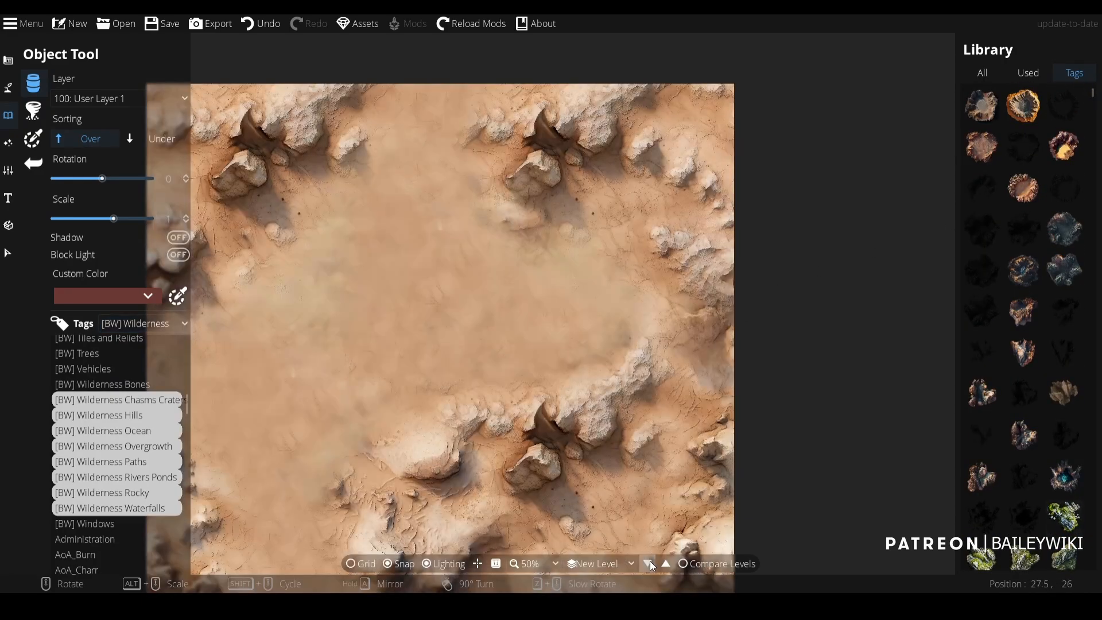
{"action": "left_click", "coordinate": [1025, 148]}
{"action": "scroll", "coordinate": [517, 308], "scroll_direction": "up", "scroll_amount": 4}
{"action": "scroll", "coordinate": [553, 301], "scroll_direction": "up", "scroll_amount": 15}
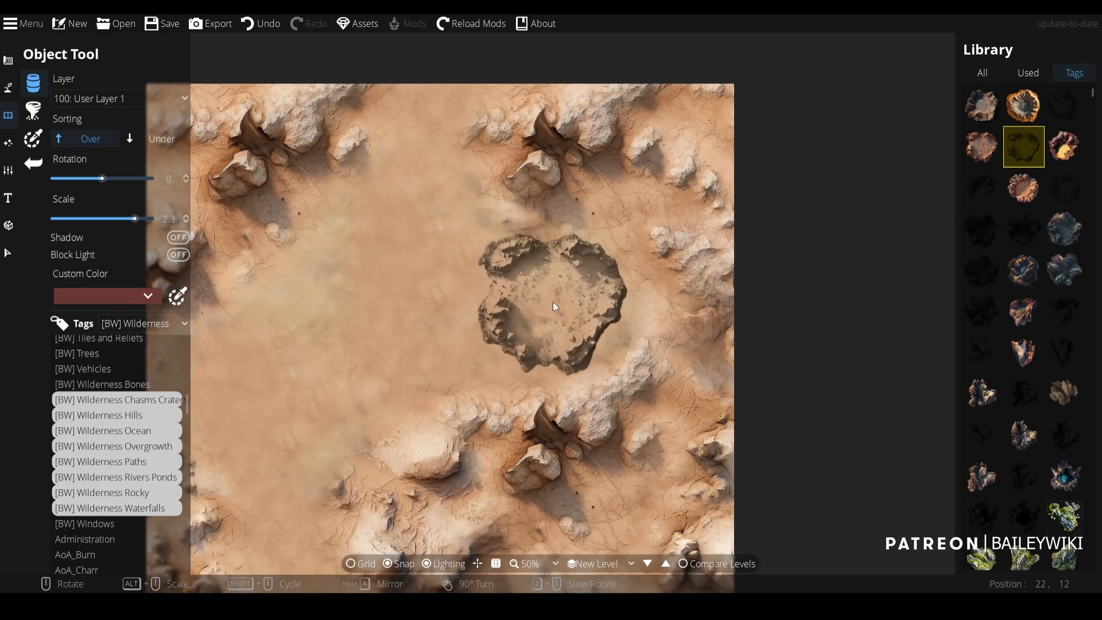
- Try stamping the transparent ring-shaped crater overlay at scale 2.9 onto the open sand, and undo the placement
{"action": "left_click", "coordinate": [1065, 105]}
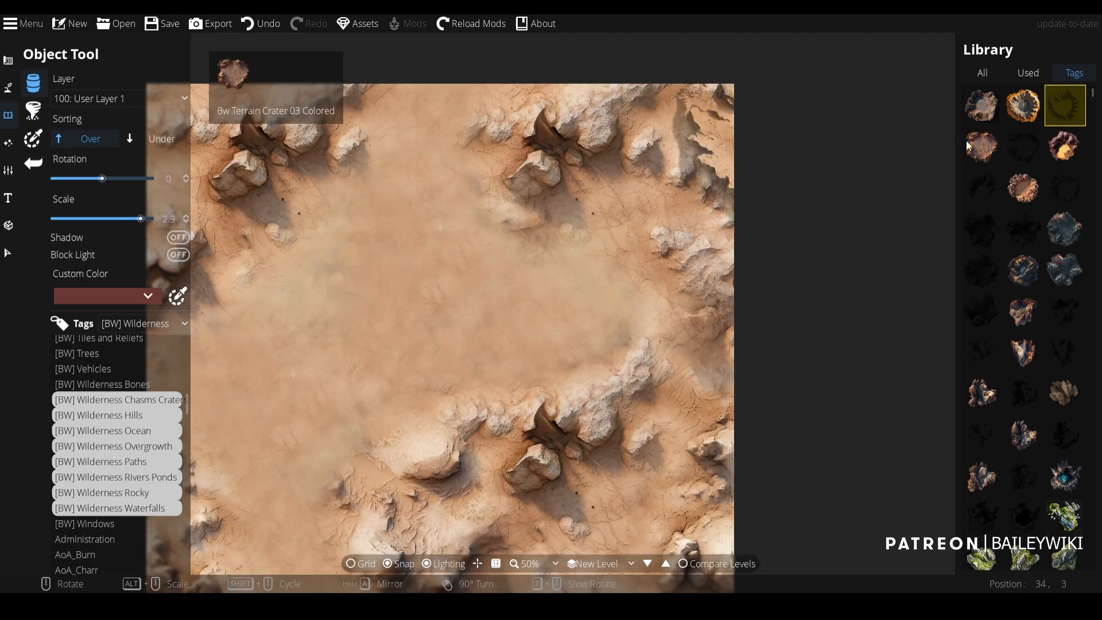
{"action": "left_click", "coordinate": [388, 326]}
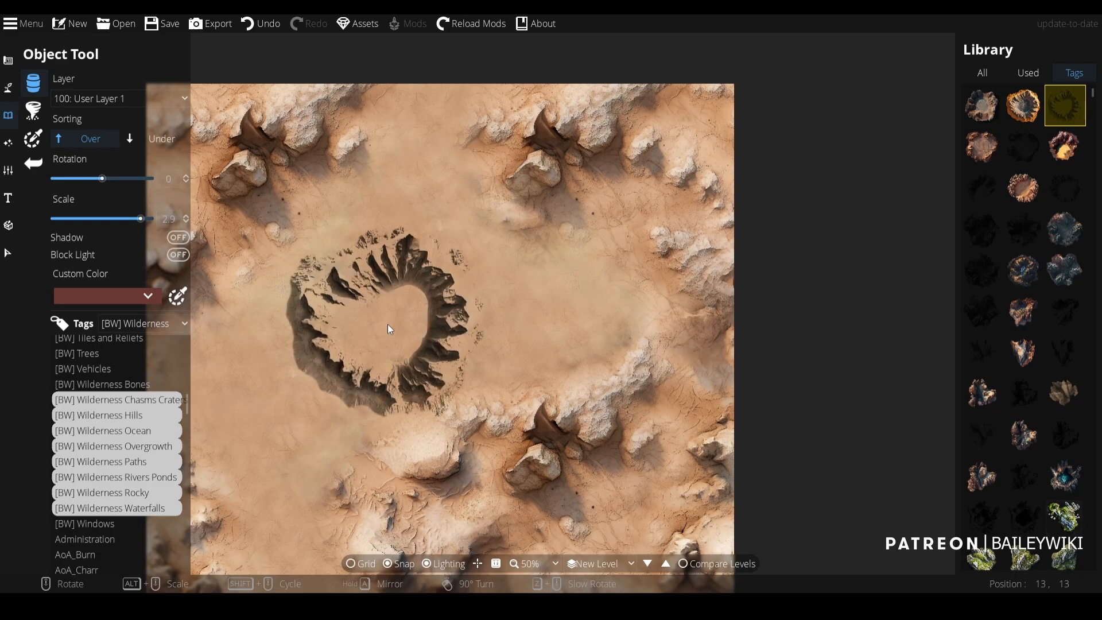
{"action": "left_click", "coordinate": [387, 325]}
{"action": "scroll", "coordinate": [570, 380], "scroll_direction": "down", "scroll_amount": 4}
{"action": "scroll", "coordinate": [623, 398], "scroll_direction": "up", "scroll_amount": 4}
{"action": "key", "text": "ctrl+z"}
{"action": "key", "text": "ctrl+z"}
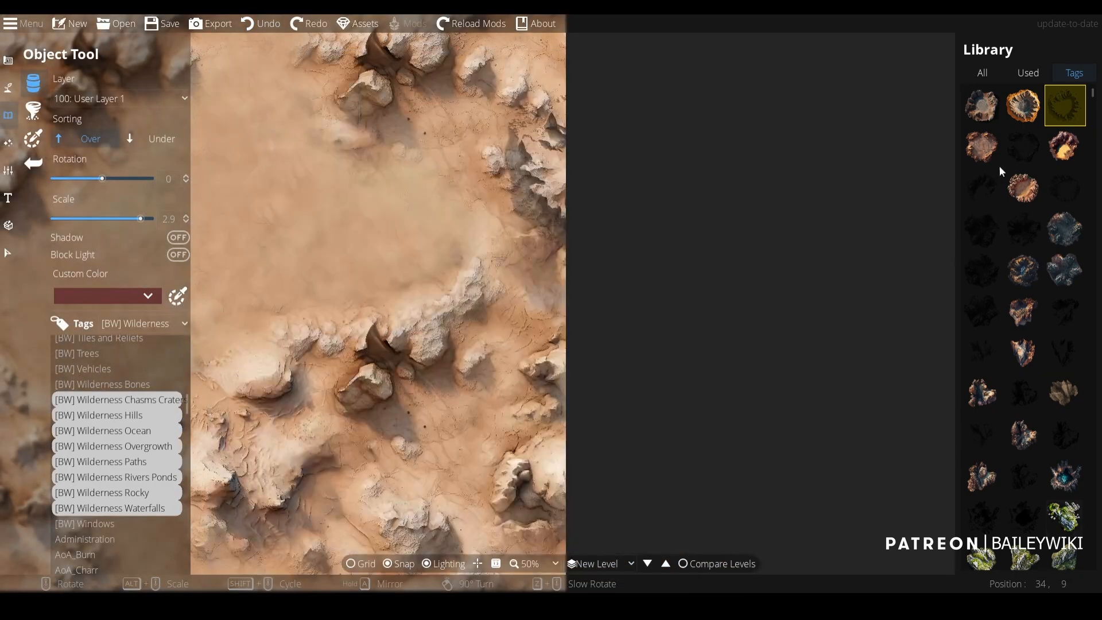
- Preview Bw Terrain Crater 03 Colored at scale 2.9 and another colored crater enlarged to scale 4 over the desert
{"action": "left_click", "coordinate": [988, 151]}
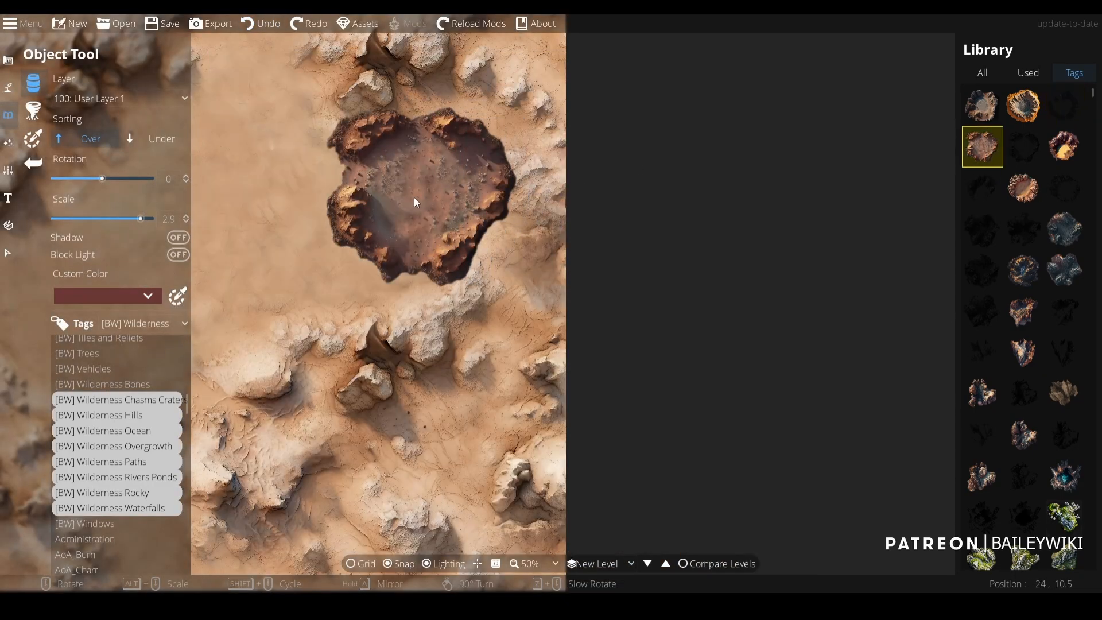
{"action": "left_click_drag", "start_coordinate": [405, 195], "coordinate": [568, 224]}
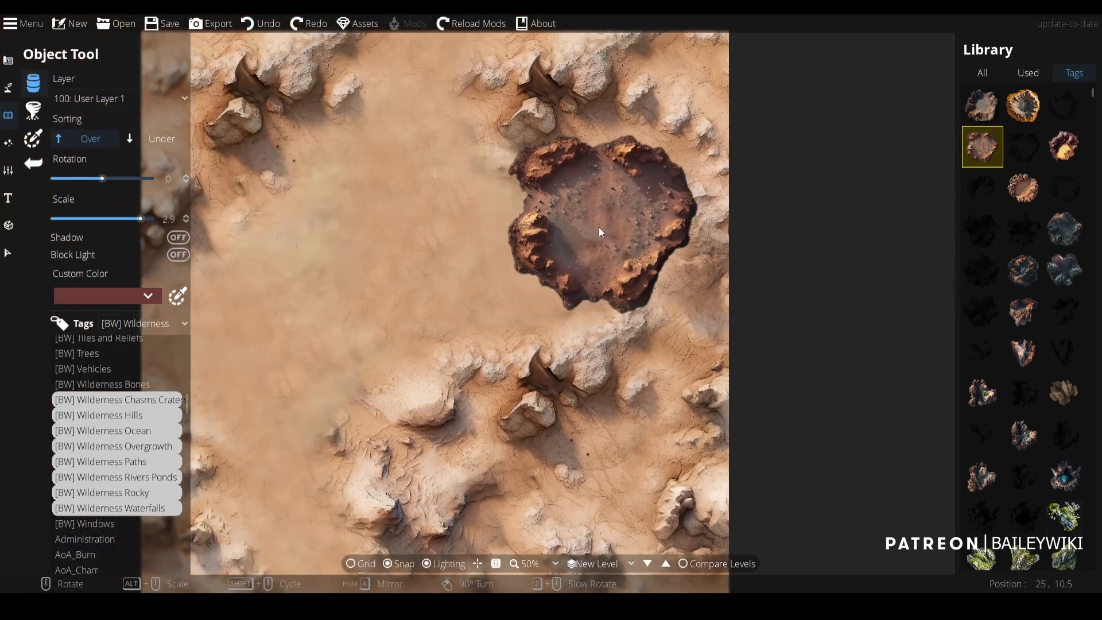
{"action": "left_click", "coordinate": [1012, 195]}
{"action": "scroll", "coordinate": [318, 133], "scroll_direction": "up", "scroll_amount": 6, "text": "alt"}
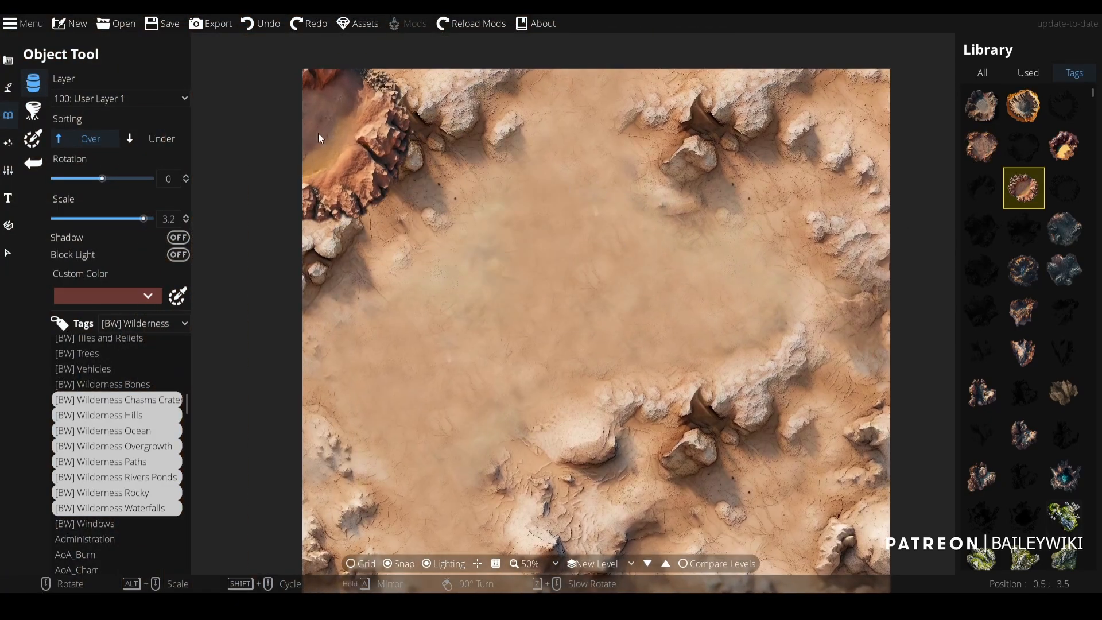
- Try placing the black-bottomed transparent chasm at scale 1.9 on the desert's western side, and undo it
{"action": "scroll", "coordinate": [1024, 361], "scroll_direction": "down", "scroll_amount": 6}
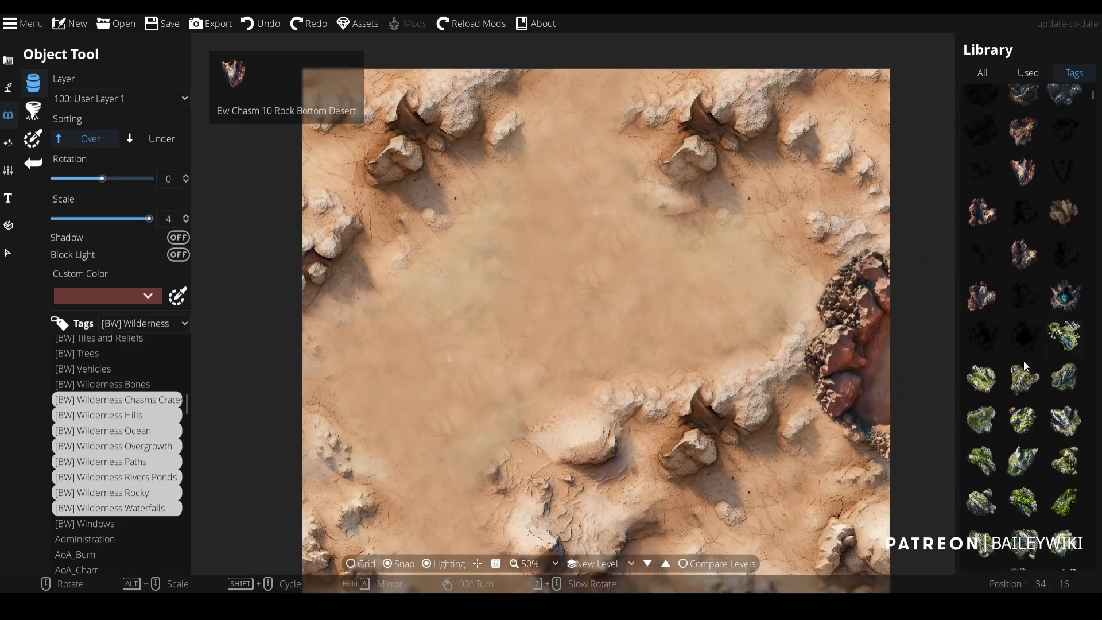
{"action": "left_click", "coordinate": [1020, 165]}
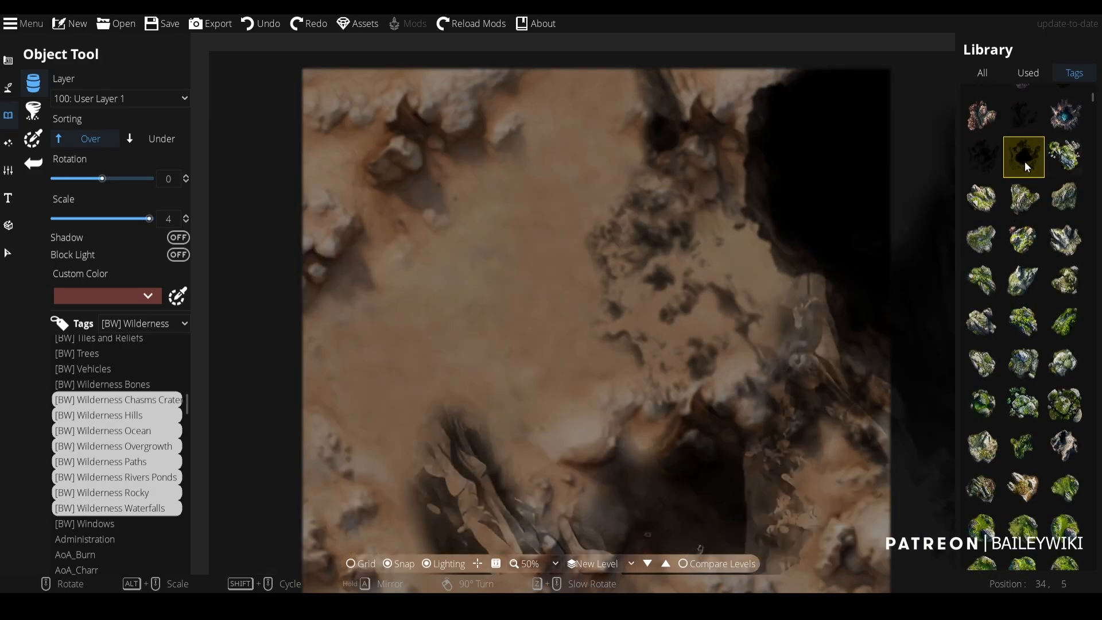
{"action": "scroll", "coordinate": [459, 351], "scroll_direction": "down", "scroll_amount": 8, "text": "alt"}
{"action": "scroll", "coordinate": [430, 345], "scroll_direction": "down", "scroll_amount": 8, "text": "alt"}
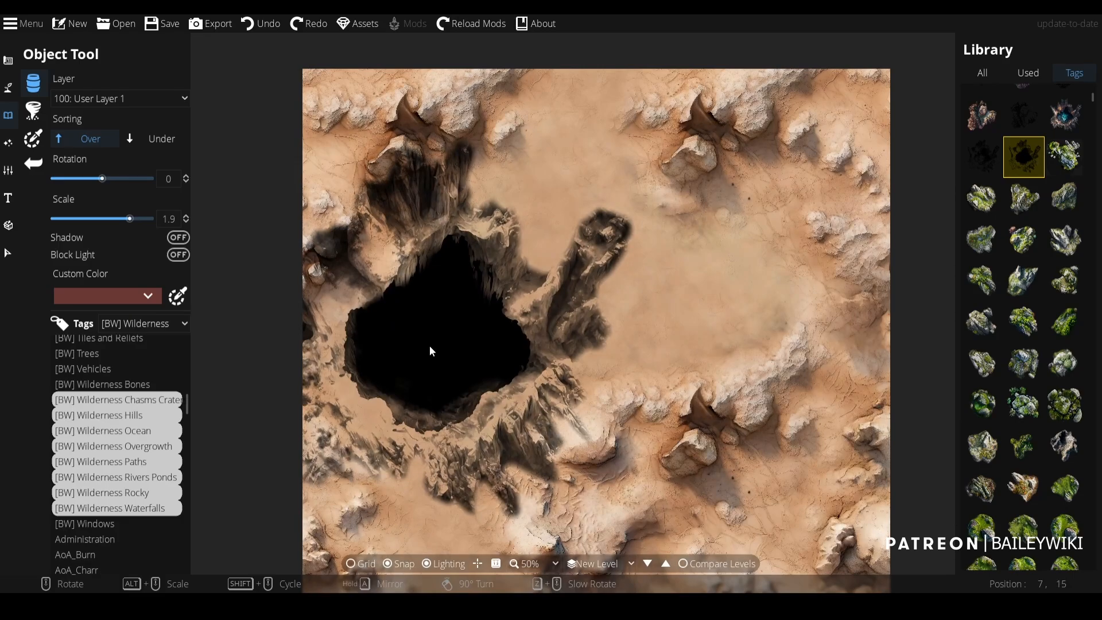
{"action": "left_click", "coordinate": [429, 345]}
{"action": "scroll", "coordinate": [821, 339], "scroll_direction": "down", "scroll_amount": 3}
{"action": "scroll", "coordinate": [843, 331], "scroll_direction": "up", "scroll_amount": 5}
{"action": "key", "text": "ctrl+z"}
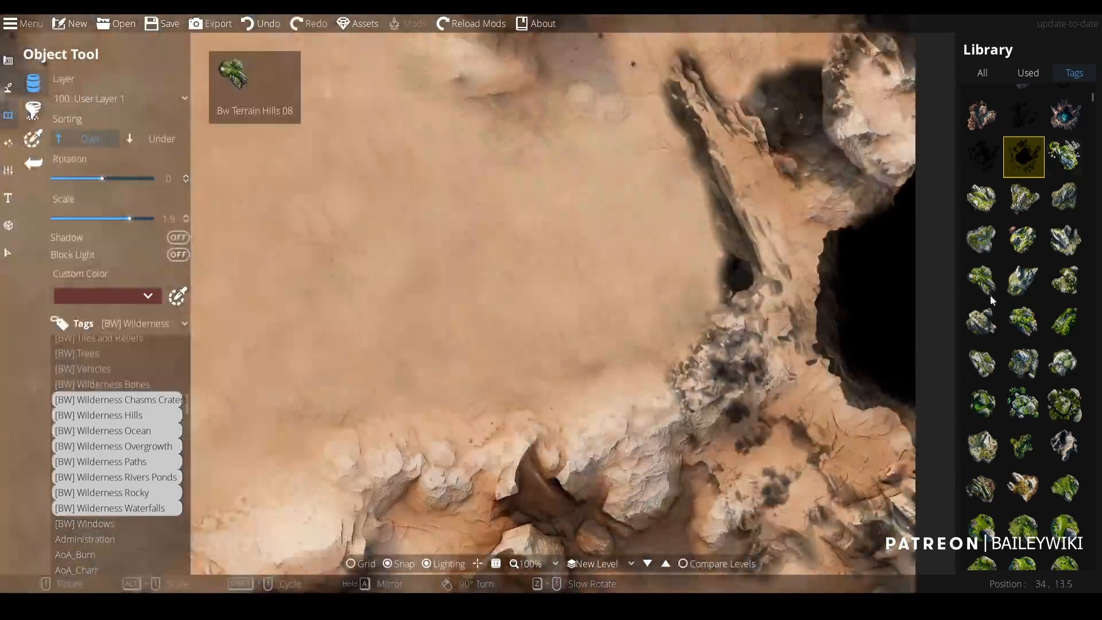
- Browse the hill and ocean assets and preview a grassy rock hill at scale 0.8 over the desert map
{"action": "scroll", "coordinate": [1021, 315], "scroll_direction": "down", "scroll_amount": 5}
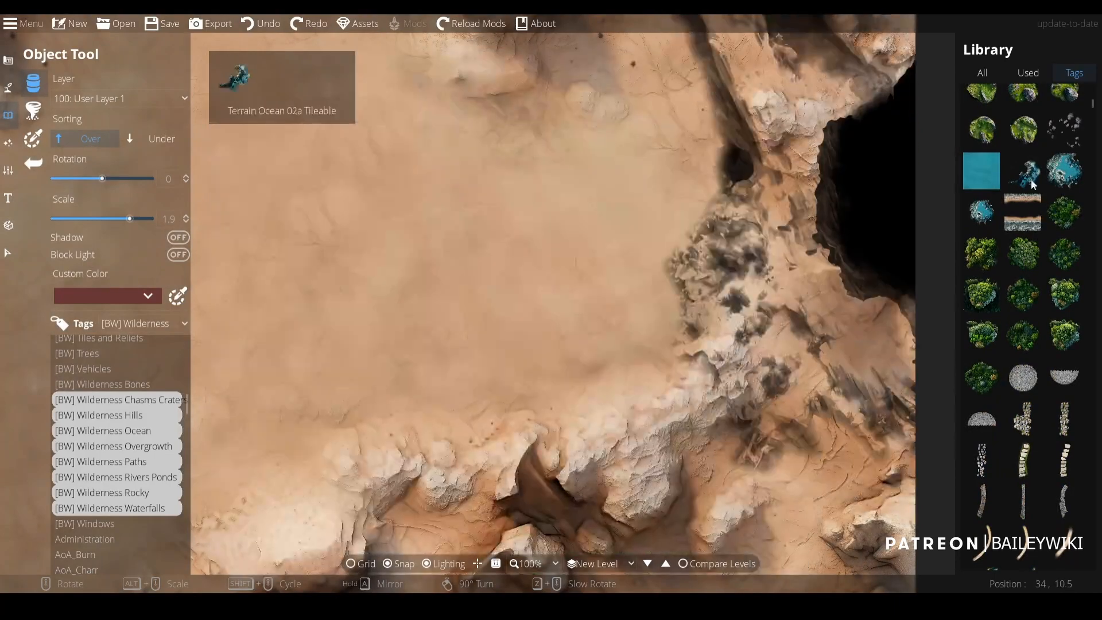
{"action": "scroll", "coordinate": [1024, 258], "scroll_direction": "up", "scroll_amount": 5}
{"action": "left_click", "coordinate": [1025, 331]}
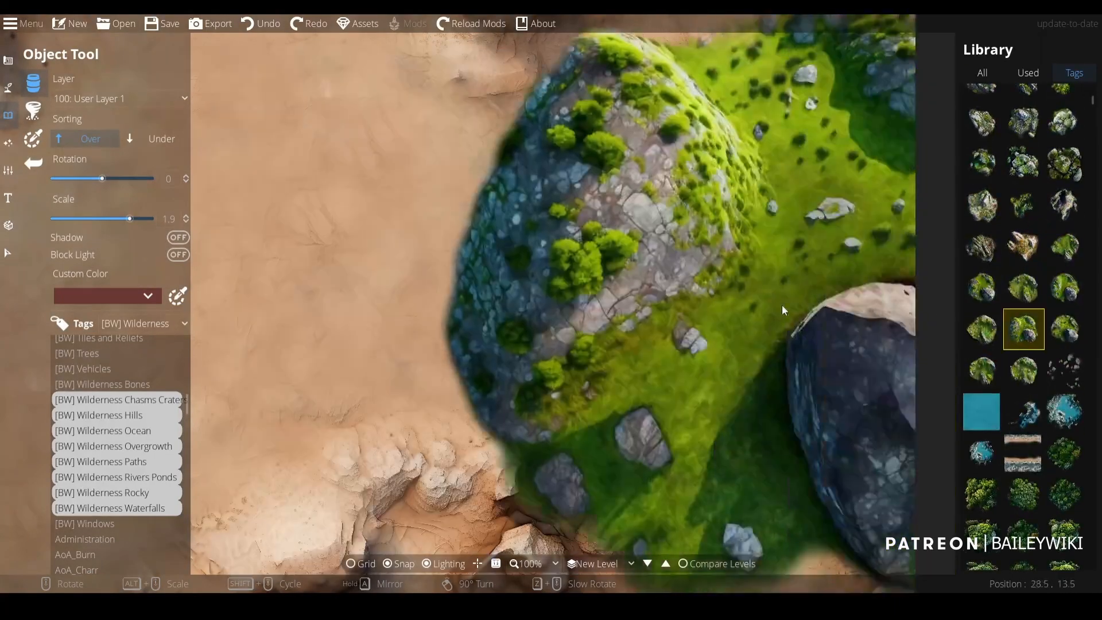
{"action": "scroll", "coordinate": [704, 298], "scroll_direction": "down", "scroll_amount": 10}
{"action": "scroll", "coordinate": [677, 310], "scroll_direction": "down", "scroll_amount": 3}
{"action": "scroll", "coordinate": [700, 329], "scroll_direction": "down", "scroll_amount": 3}
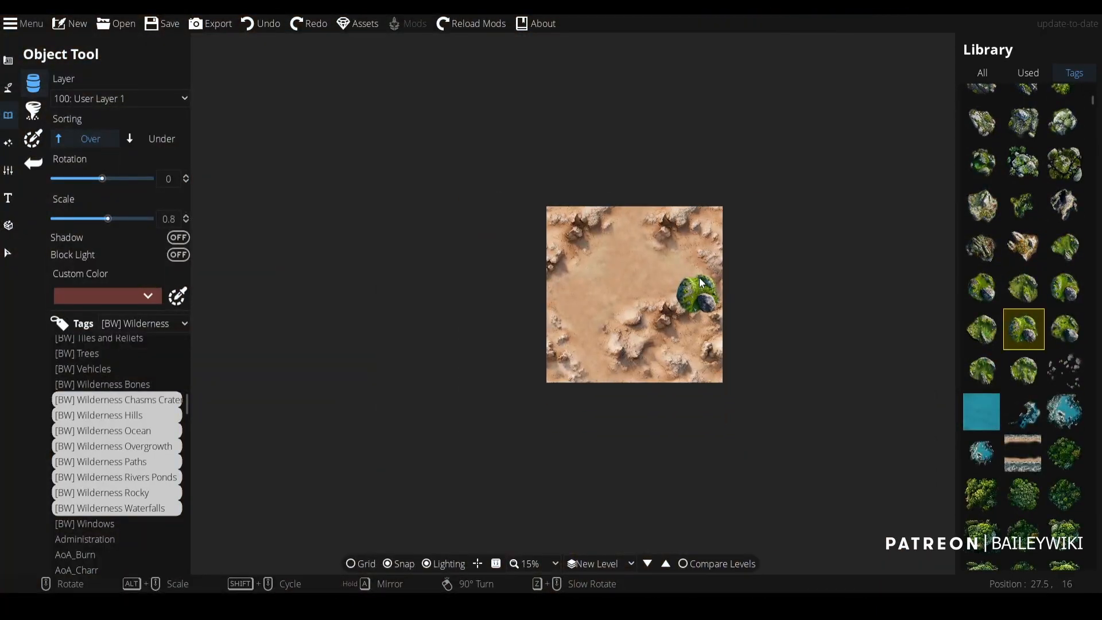
- Step down through the map levels from New Level, past Snowy Camp and Hidden Water, to the White Mountain level
{"action": "scroll", "coordinate": [696, 309], "scroll_direction": "up", "scroll_amount": 10}
{"action": "scroll", "coordinate": [695, 310], "scroll_direction": "up", "scroll_amount": 4}
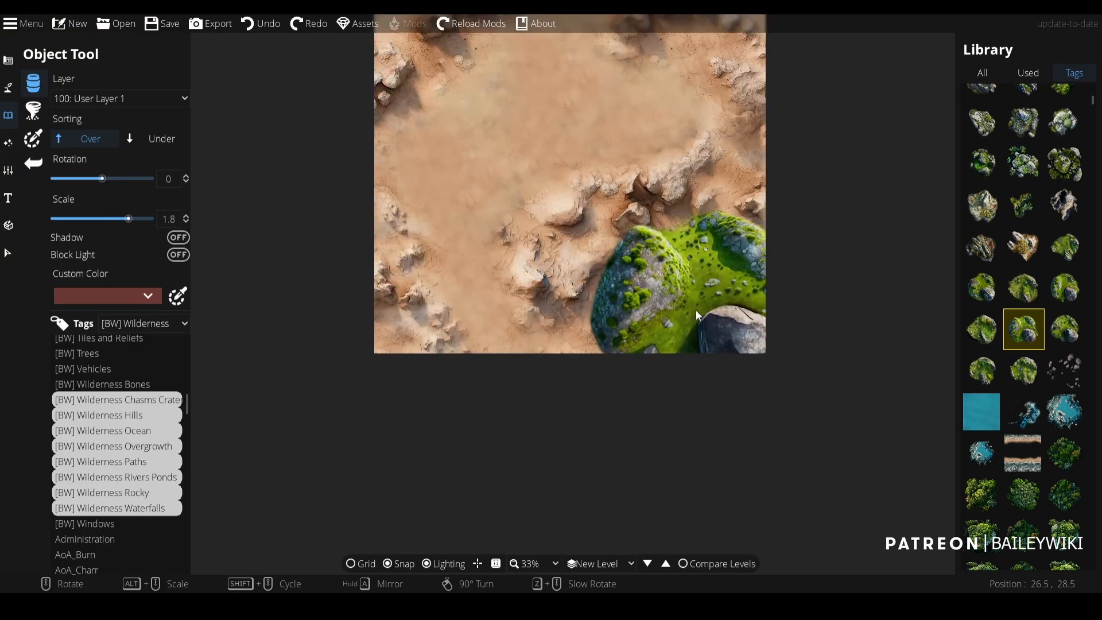
{"action": "scroll", "coordinate": [696, 310], "scroll_direction": "down", "scroll_amount": 2}
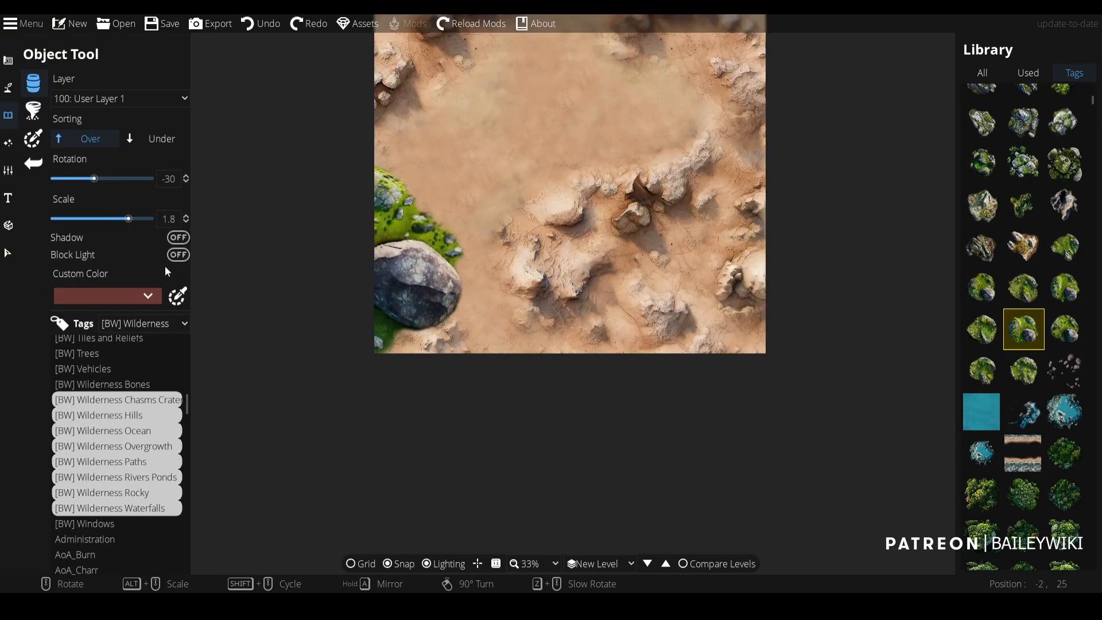
{"action": "left_click", "coordinate": [647, 564]}
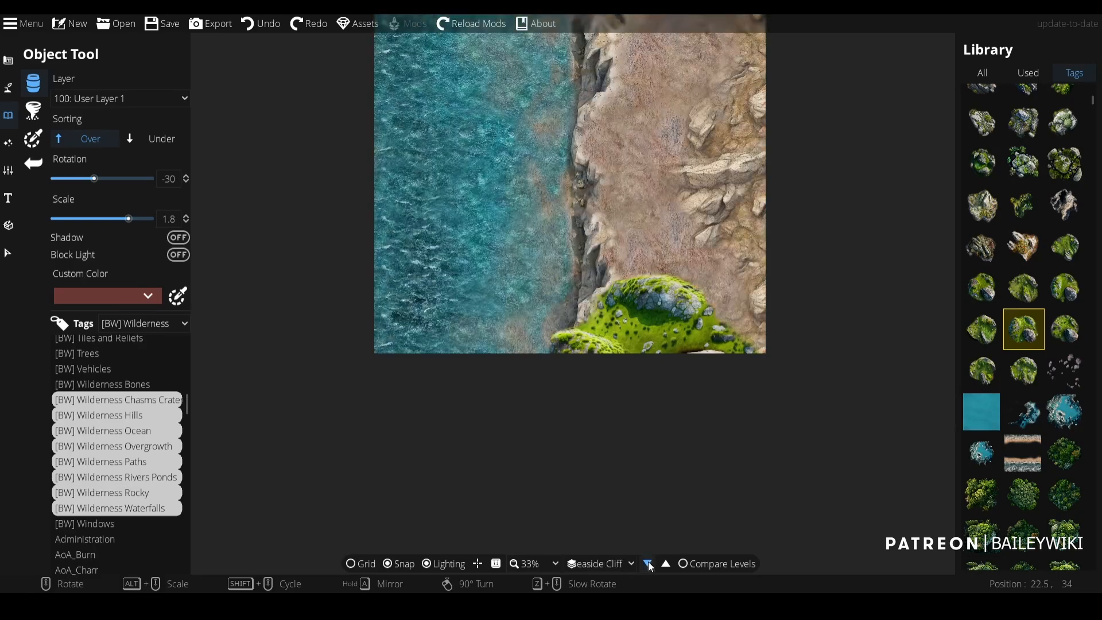
{"action": "left_click", "coordinate": [647, 563]}
{"action": "left_click", "coordinate": [647, 563]}
{"action": "left_click", "coordinate": [648, 563]}
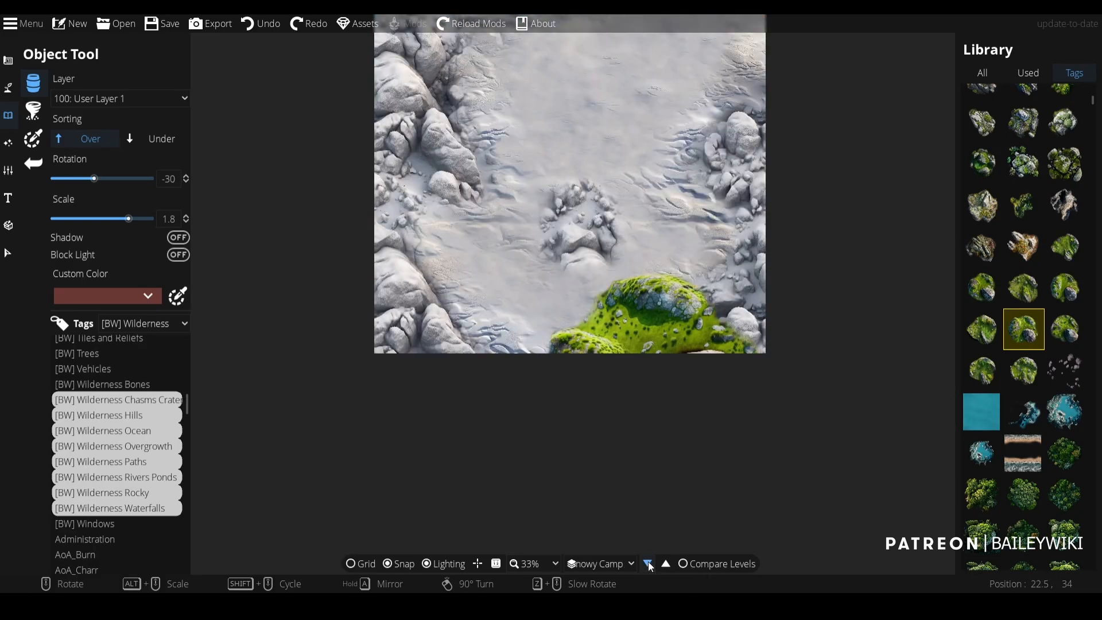
{"action": "left_click", "coordinate": [647, 563]}
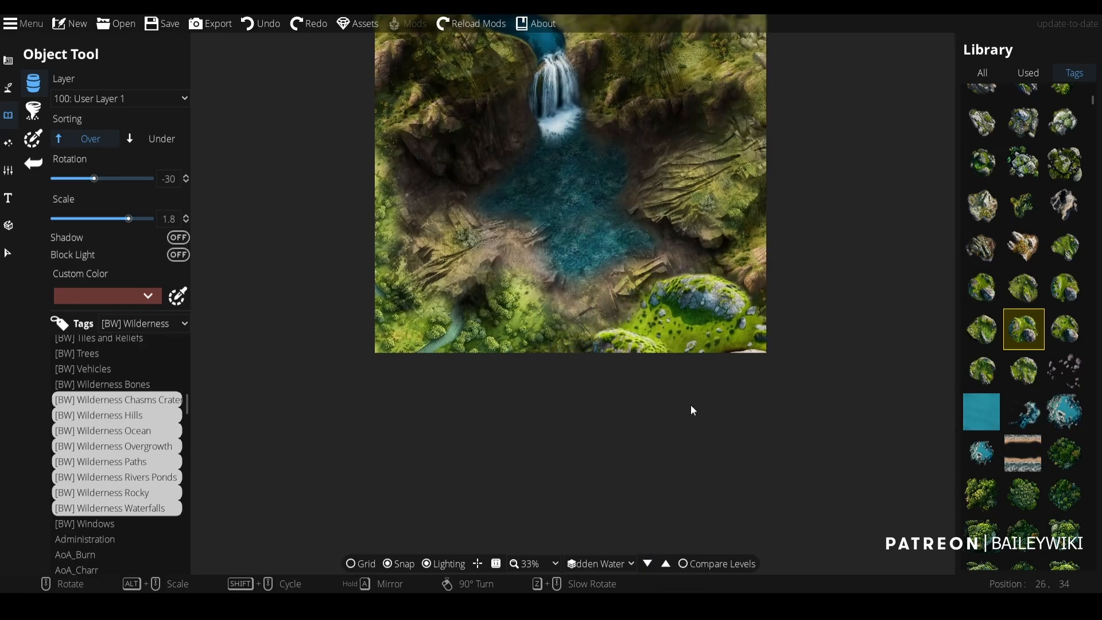
{"action": "left_click_drag", "start_coordinate": [690, 404], "coordinate": [676, 571]}
{"action": "scroll", "coordinate": [697, 353], "scroll_direction": "down", "scroll_amount": 7}
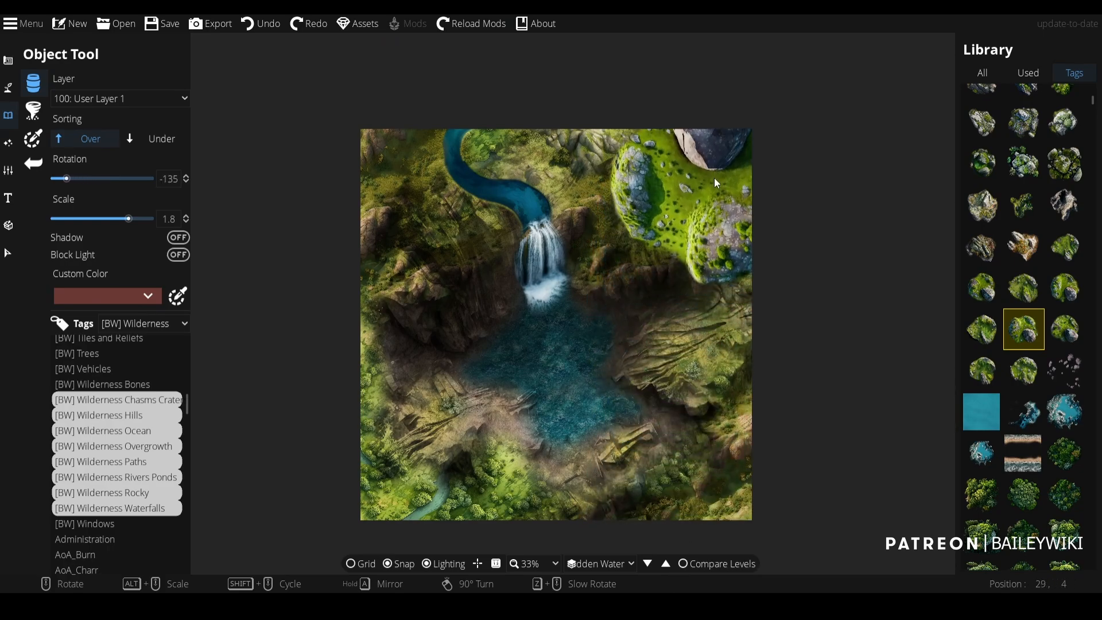
{"action": "left_click", "coordinate": [648, 564]}
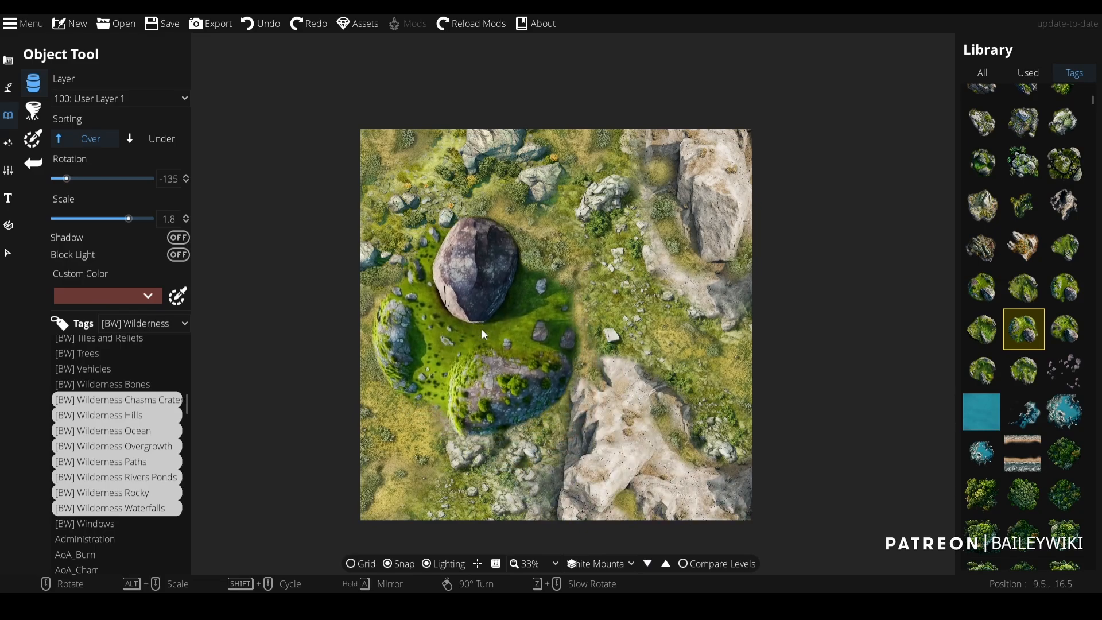
- Try three overgrowth clumps along the map's east edge at scale 1.8, varying the rotation, and undo them
{"action": "scroll", "coordinate": [448, 275], "scroll_direction": "down", "scroll_amount": 6}
{"action": "scroll", "coordinate": [414, 189], "scroll_direction": "up", "scroll_amount": 2}
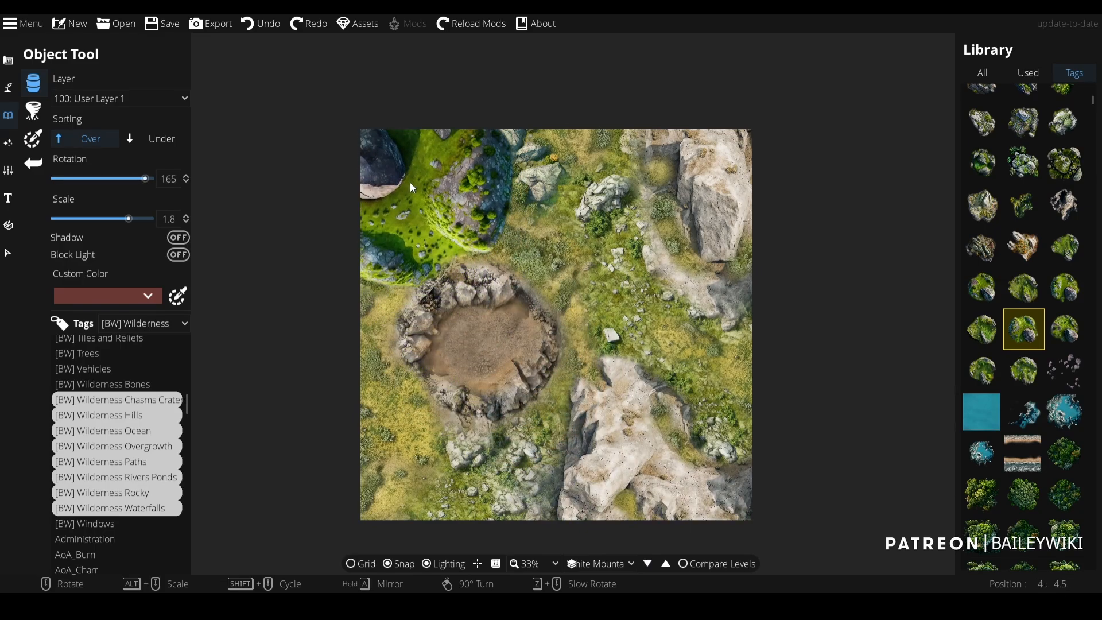
{"action": "scroll", "coordinate": [1027, 350], "scroll_direction": "down", "scroll_amount": 5}
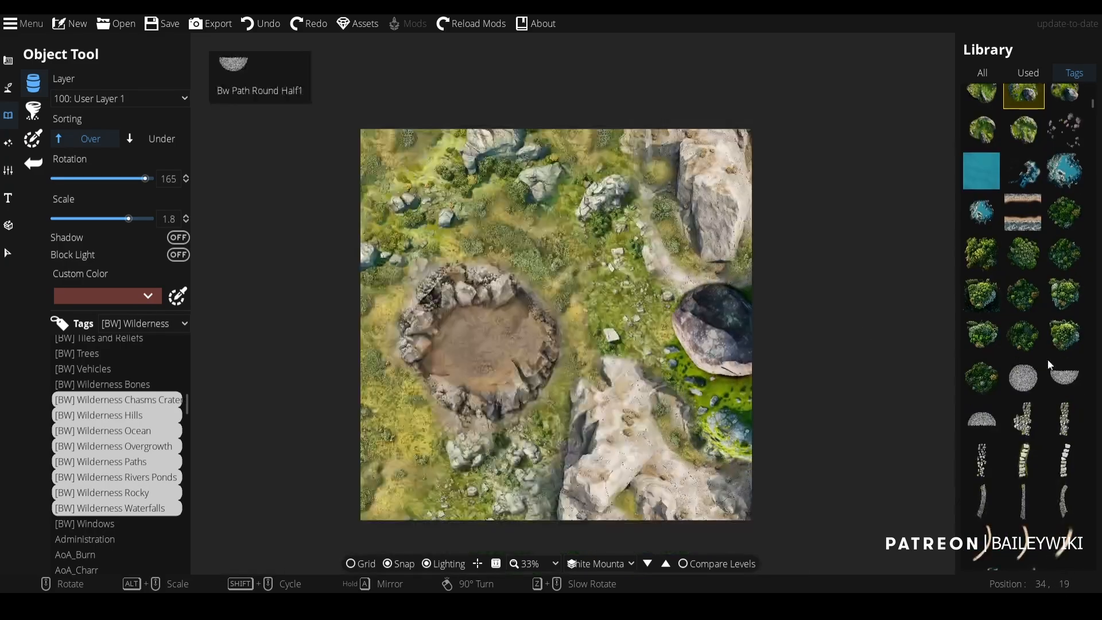
{"action": "left_click", "coordinate": [1059, 347]}
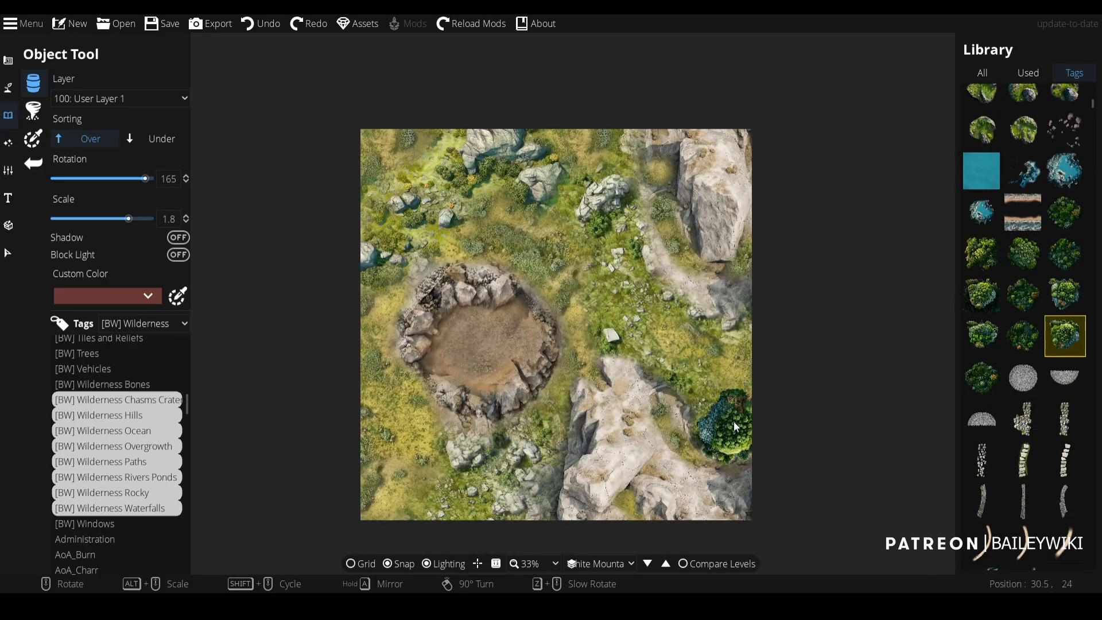
{"action": "left_click", "coordinate": [734, 422]}
{"action": "scroll", "coordinate": [739, 377], "scroll_direction": "down", "scroll_amount": 9}
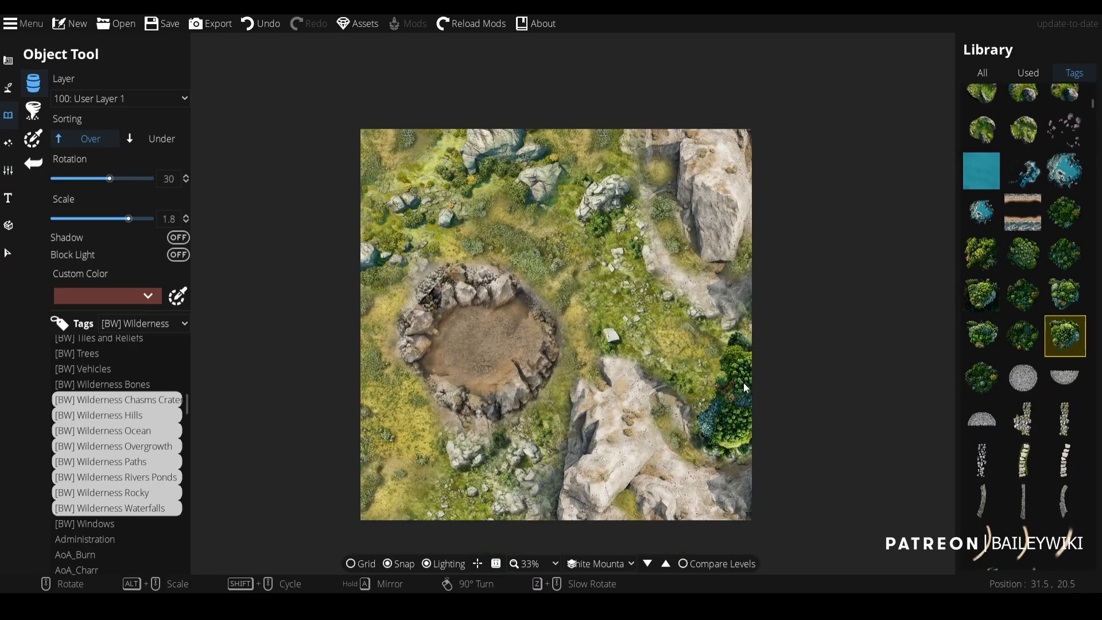
{"action": "left_click", "coordinate": [1026, 298]}
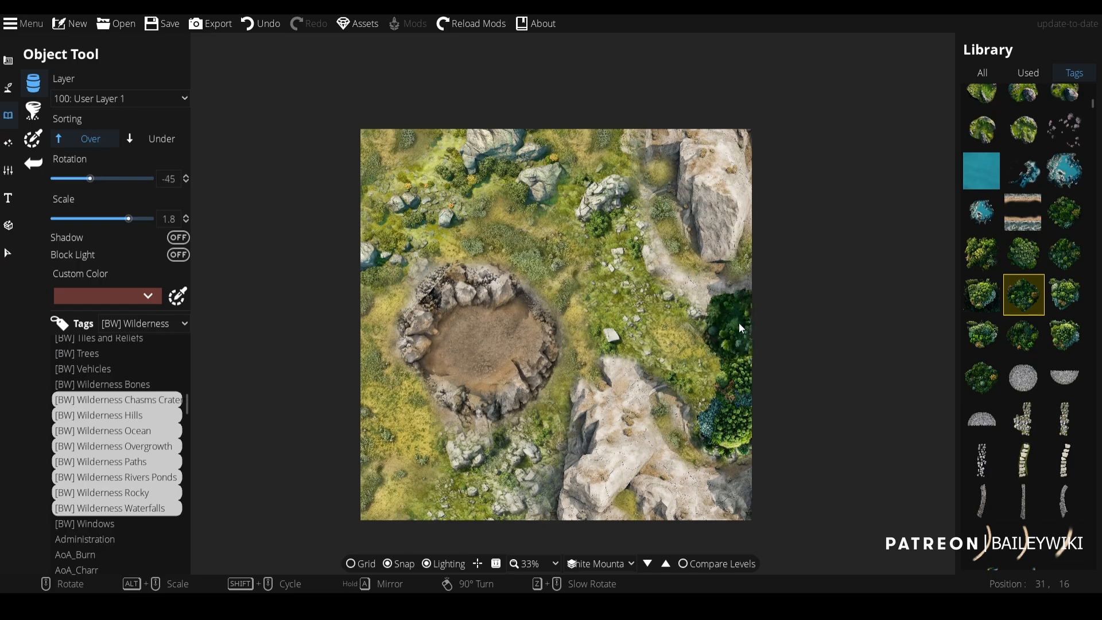
{"action": "left_click", "coordinate": [738, 319]}
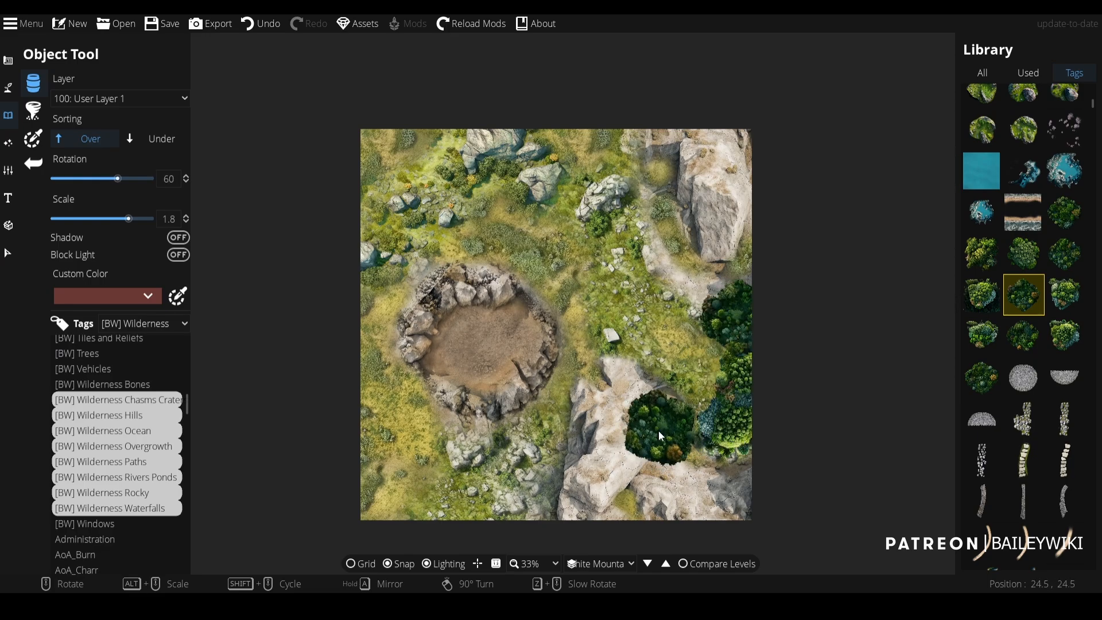
{"action": "mouse_move", "coordinate": [982, 394]}
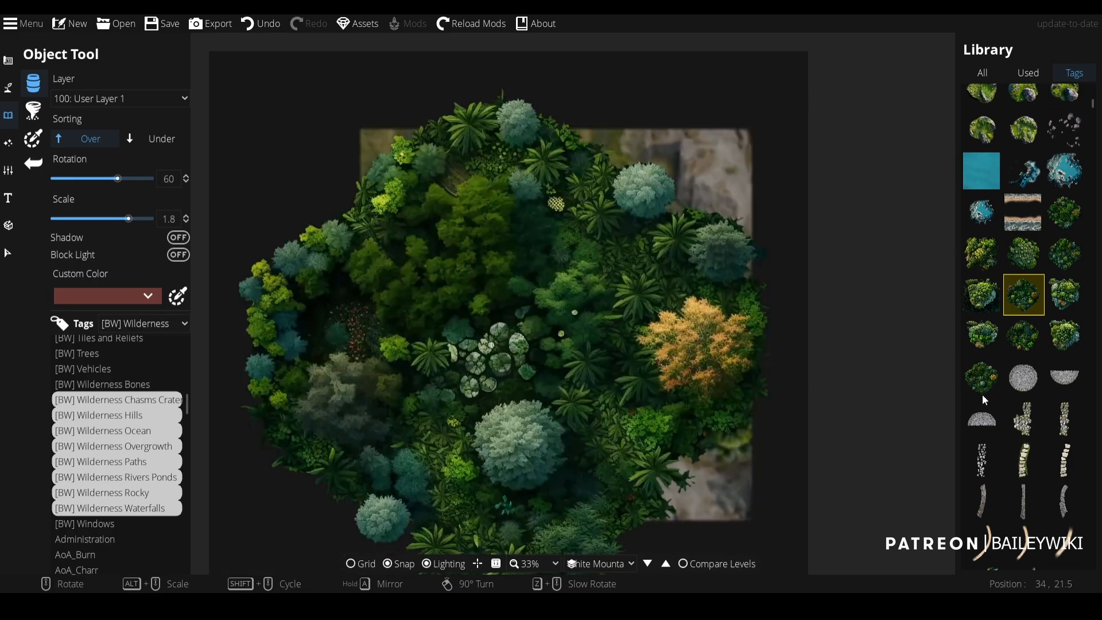
{"action": "key", "text": "ctrl+z"}
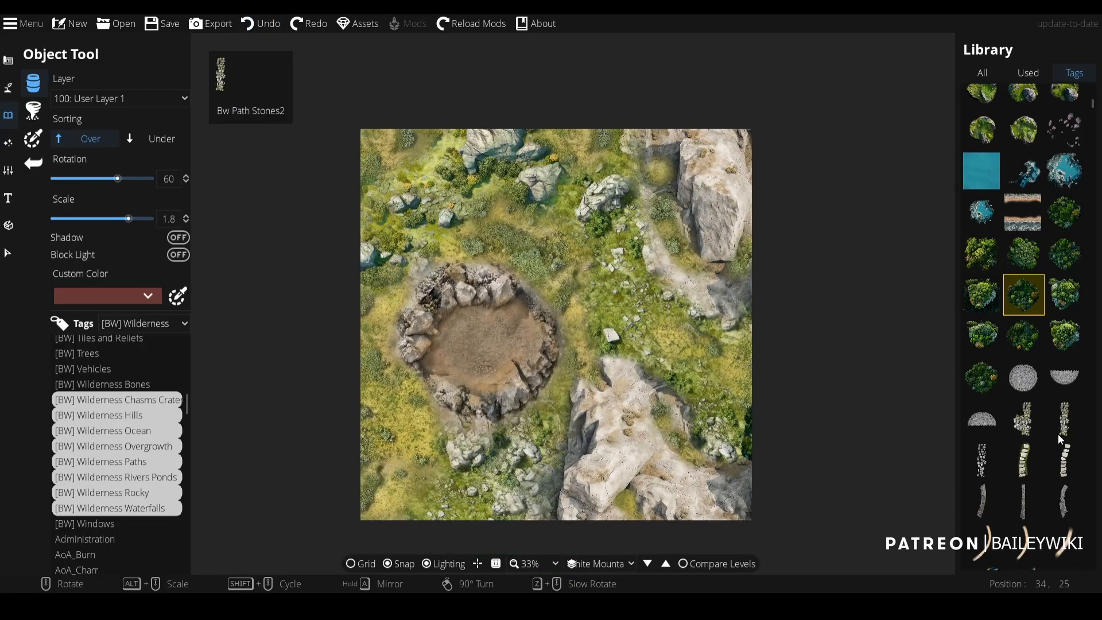
- Try a pebble path east of the crater from two segments laid end to end, the second rotated to -75, and undo it
{"action": "left_click", "coordinate": [991, 453]}
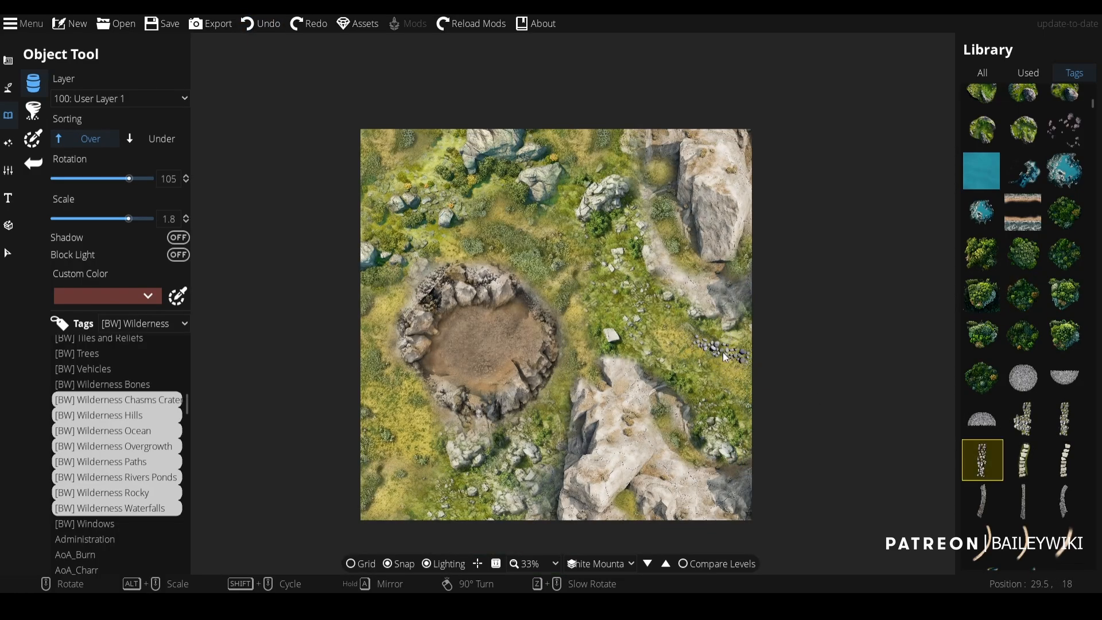
{"action": "scroll", "coordinate": [699, 347], "scroll_direction": "up", "scroll_amount": 5}
{"action": "scroll", "coordinate": [634, 313], "scroll_direction": "down", "scroll_amount": 11}
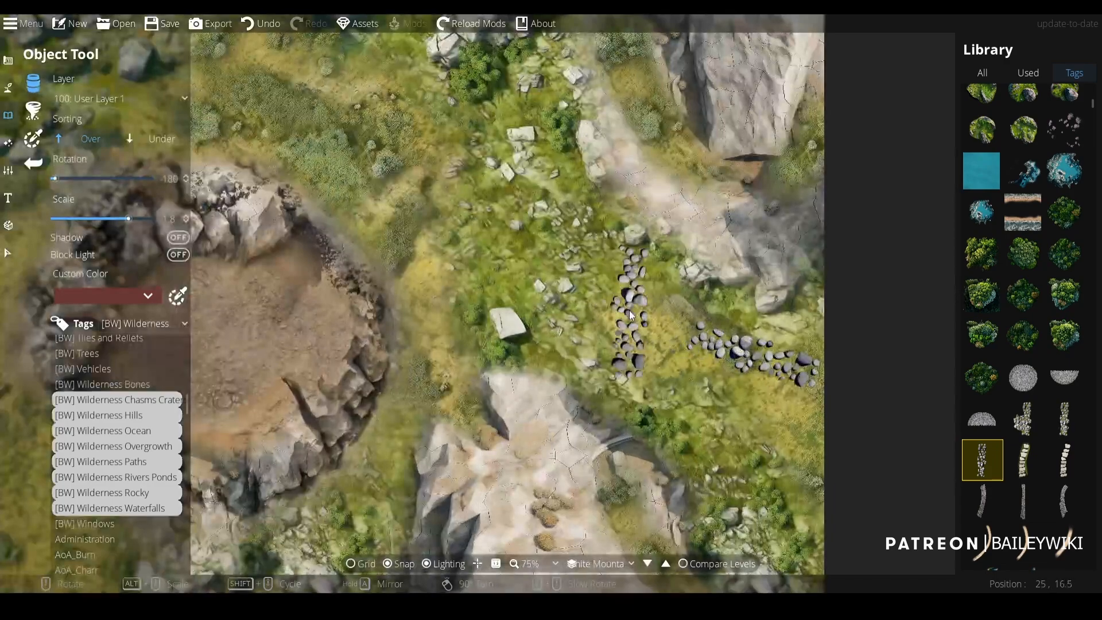
{"action": "scroll", "coordinate": [633, 313], "scroll_direction": "down", "scroll_amount": 1}
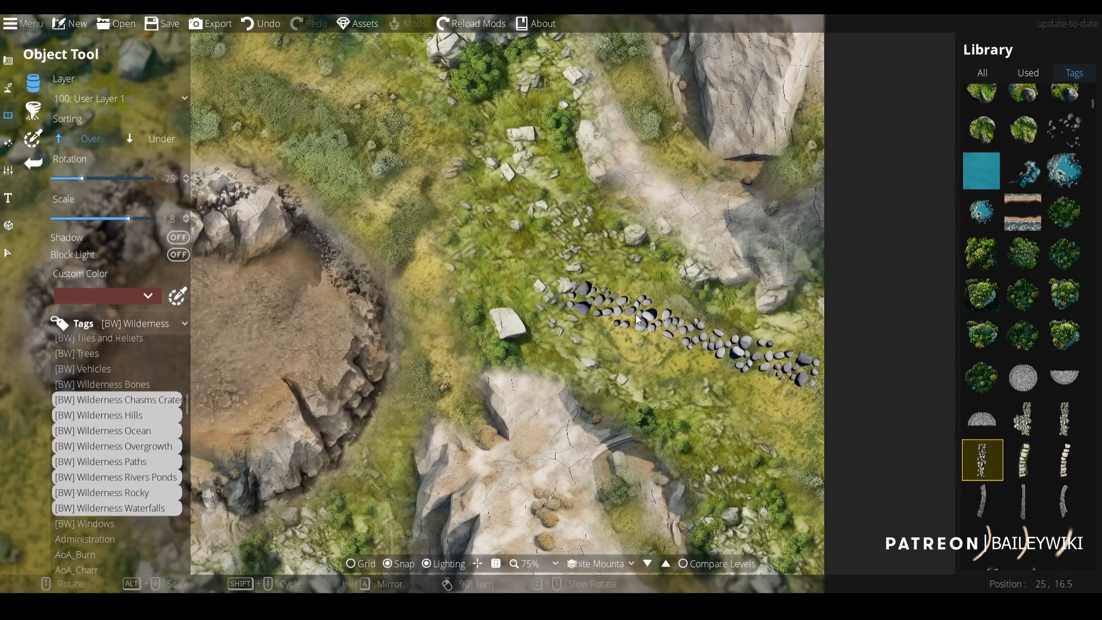
{"action": "left_click", "coordinate": [636, 314]}
{"action": "key", "text": "ctrl+z"}
- Try a slab path of segments rotated -75 and -60 near the map's east edge, turn snapping off, and undo the path
{"action": "left_click", "coordinate": [1063, 468]}
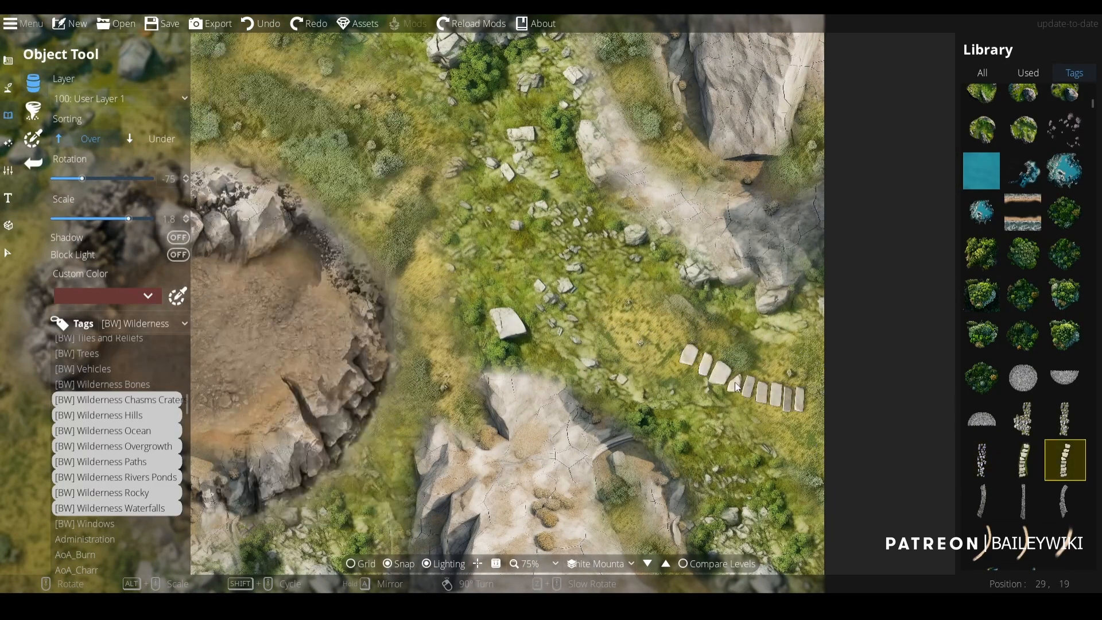
{"action": "left_click", "coordinate": [736, 387]}
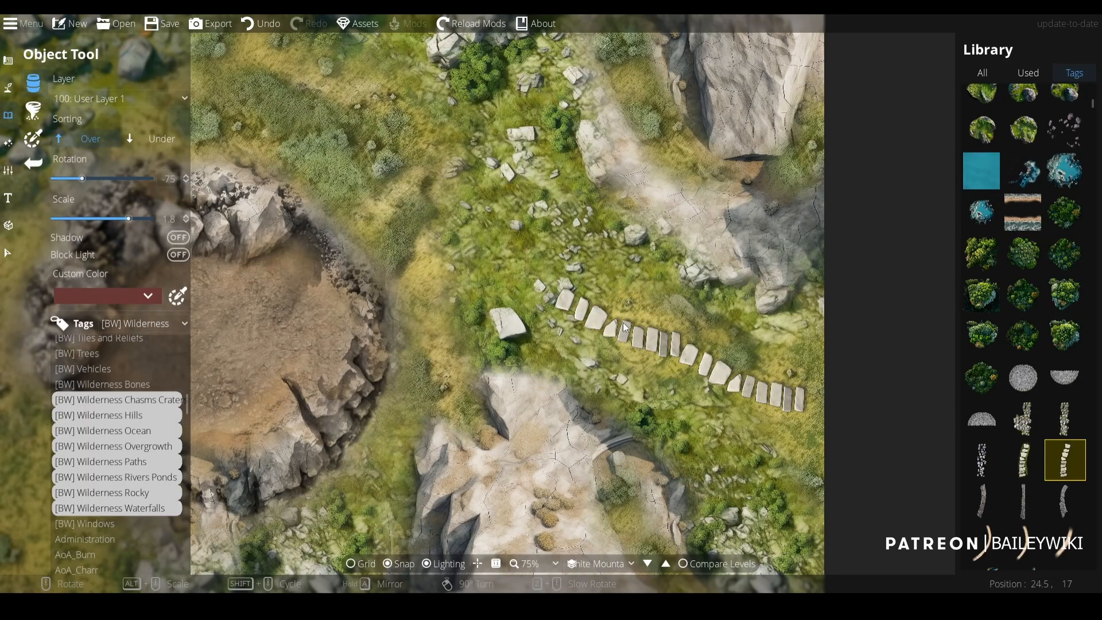
{"action": "scroll", "coordinate": [625, 327], "scroll_direction": "up", "scroll_amount": 1}
{"action": "key", "text": "s"}
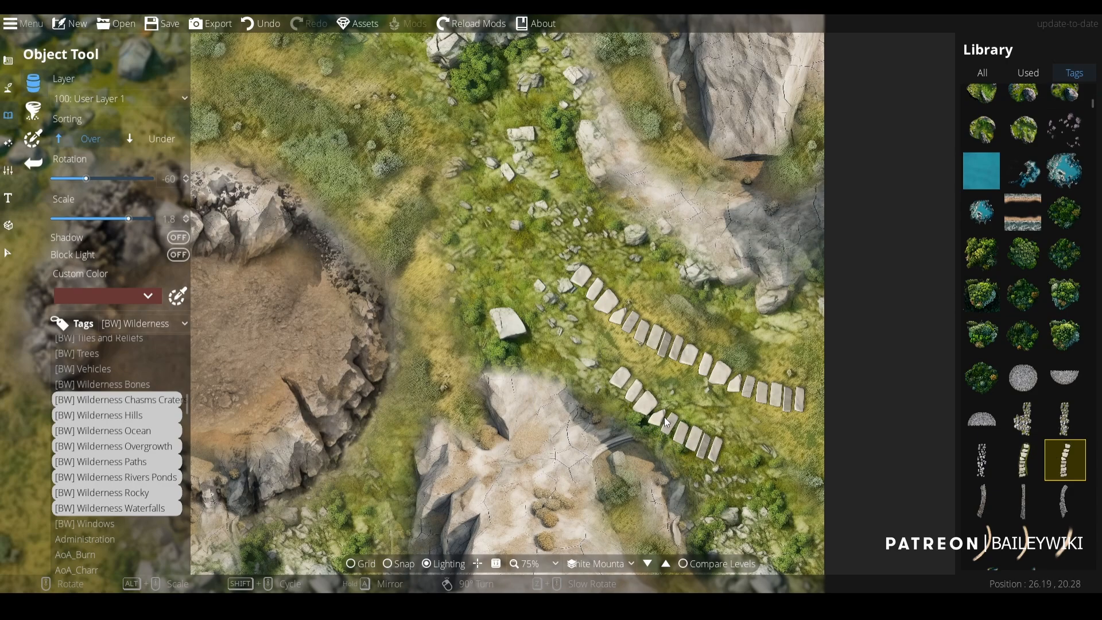
{"action": "key", "text": "ctrl+z"}
- Place the kidney-shaped dark blue pond in the map's southwest corner, rotated -45 at scale 2.2
{"action": "mouse_move", "coordinate": [1010, 381]}
{"action": "scroll", "coordinate": [1016, 379], "scroll_direction": "down", "scroll_amount": 5}
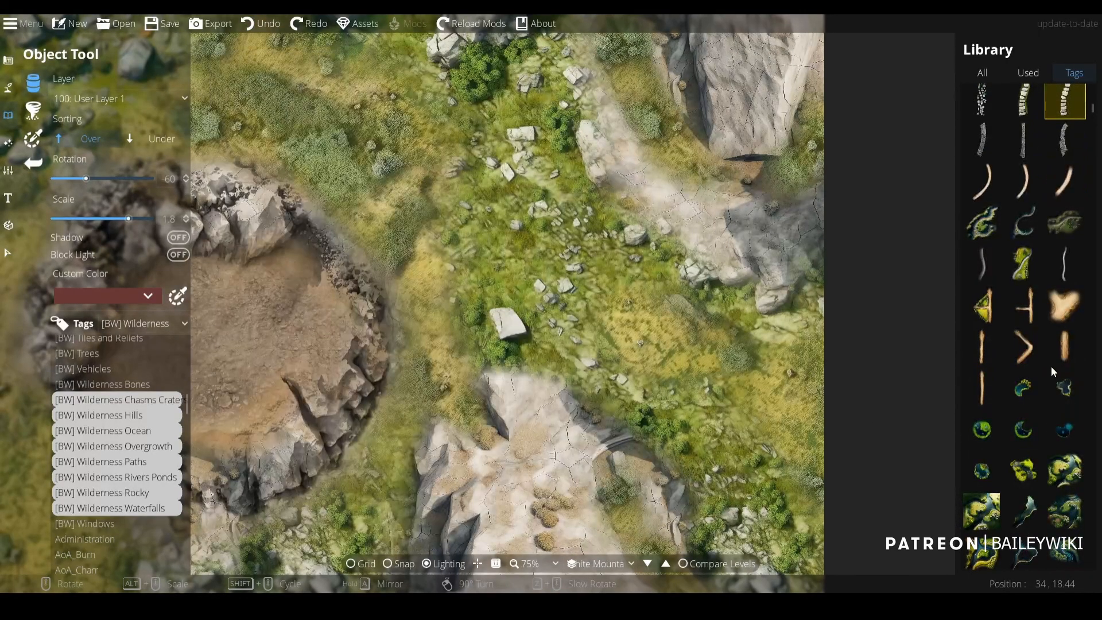
{"action": "scroll", "coordinate": [1061, 362], "scroll_direction": "down", "scroll_amount": 3}
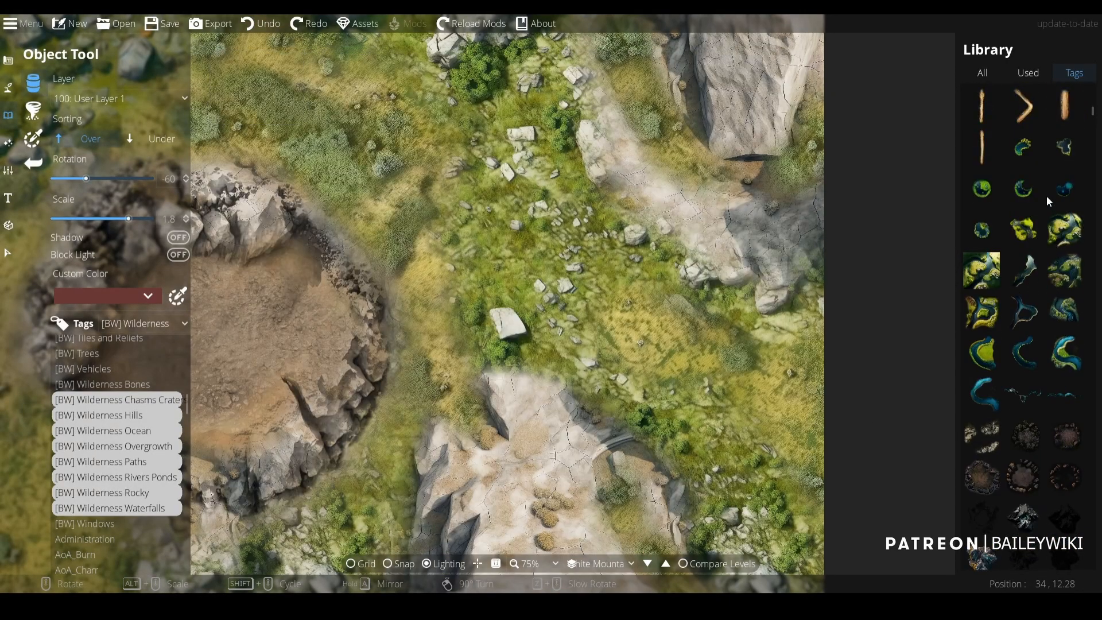
{"action": "left_click", "coordinate": [1063, 190]}
{"action": "scroll", "coordinate": [738, 314], "scroll_direction": "down", "scroll_amount": 5, "text": "alt"}
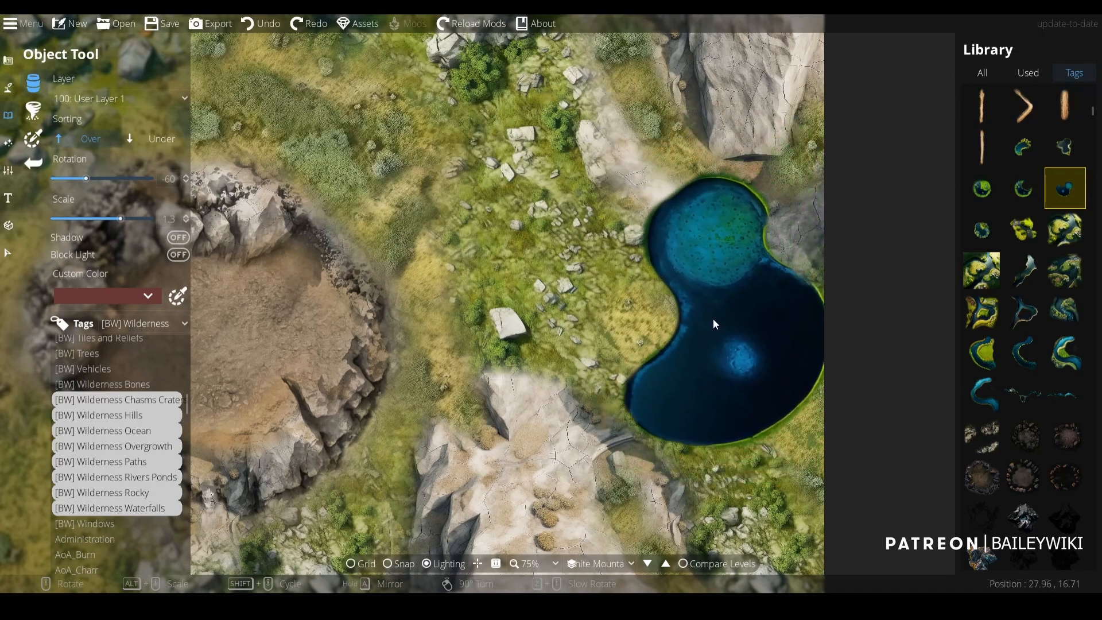
{"action": "scroll", "coordinate": [713, 318], "scroll_direction": "down", "scroll_amount": 4}
{"action": "scroll", "coordinate": [466, 431], "scroll_direction": "down", "scroll_amount": 3}
{"action": "scroll", "coordinate": [464, 437], "scroll_direction": "up", "scroll_amount": 9, "text": "alt"}
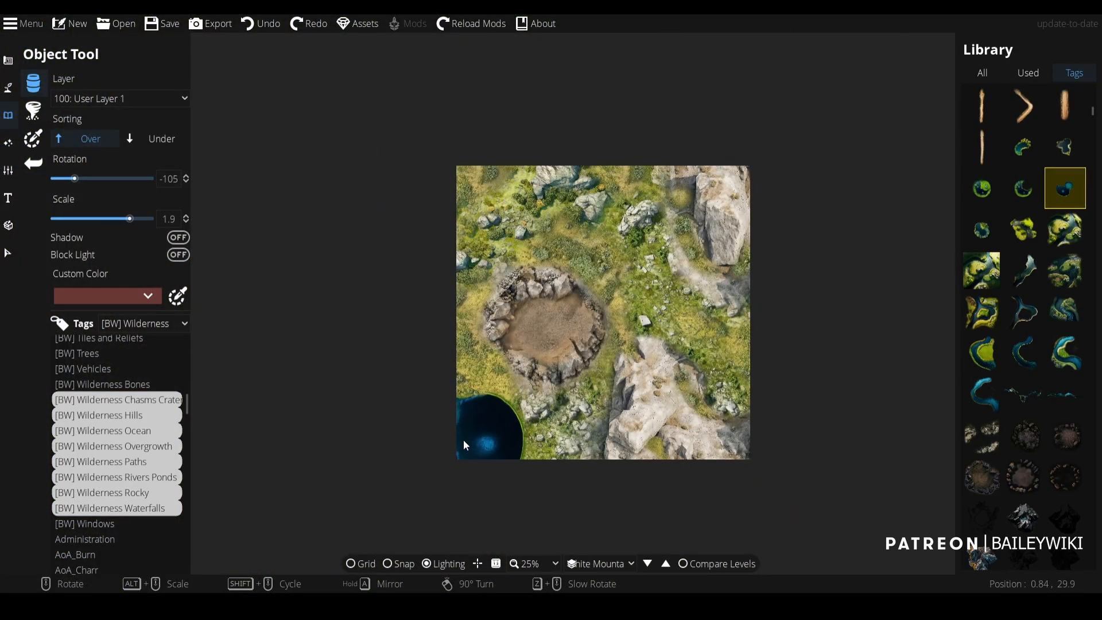
{"action": "scroll", "coordinate": [463, 439], "scroll_direction": "up", "scroll_amount": 4}
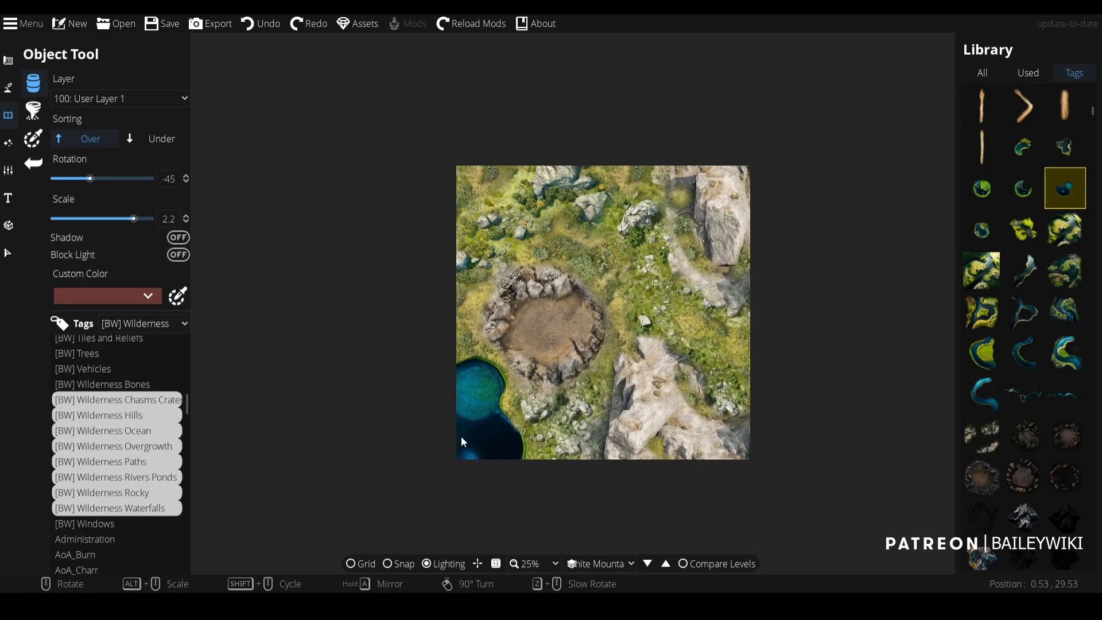
{"action": "left_click", "coordinate": [460, 436]}
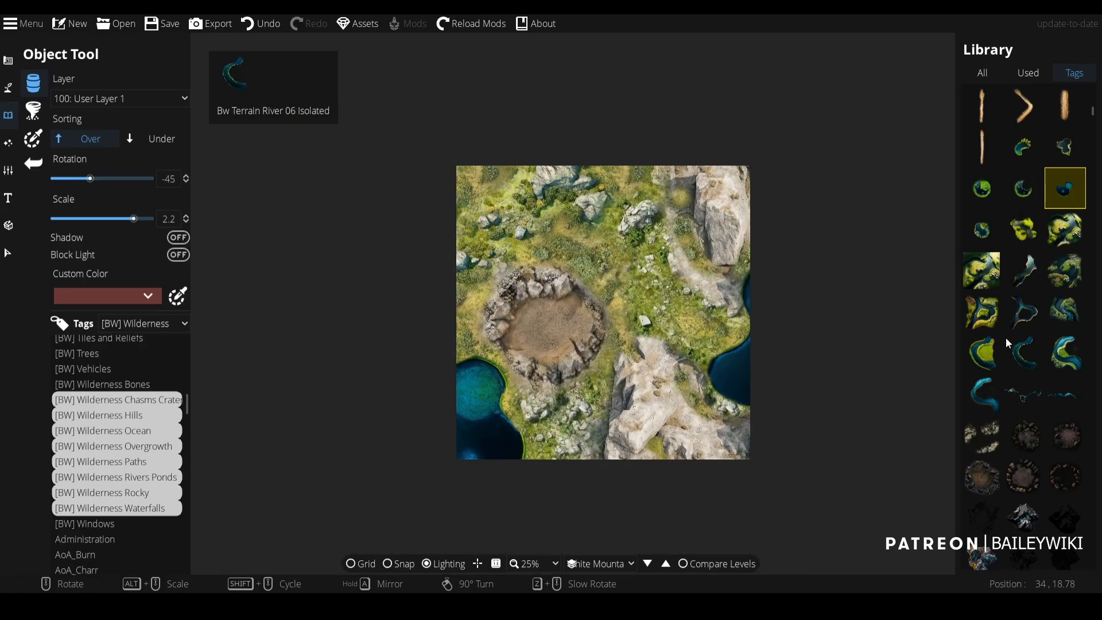
- Try the forked river piece in the map's northwest corner, rotated 45 at scale 3, and undo it together with the pond
{"action": "left_click", "coordinate": [1031, 319]}
{"action": "scroll", "coordinate": [477, 209], "scroll_direction": "up", "scroll_amount": 6}
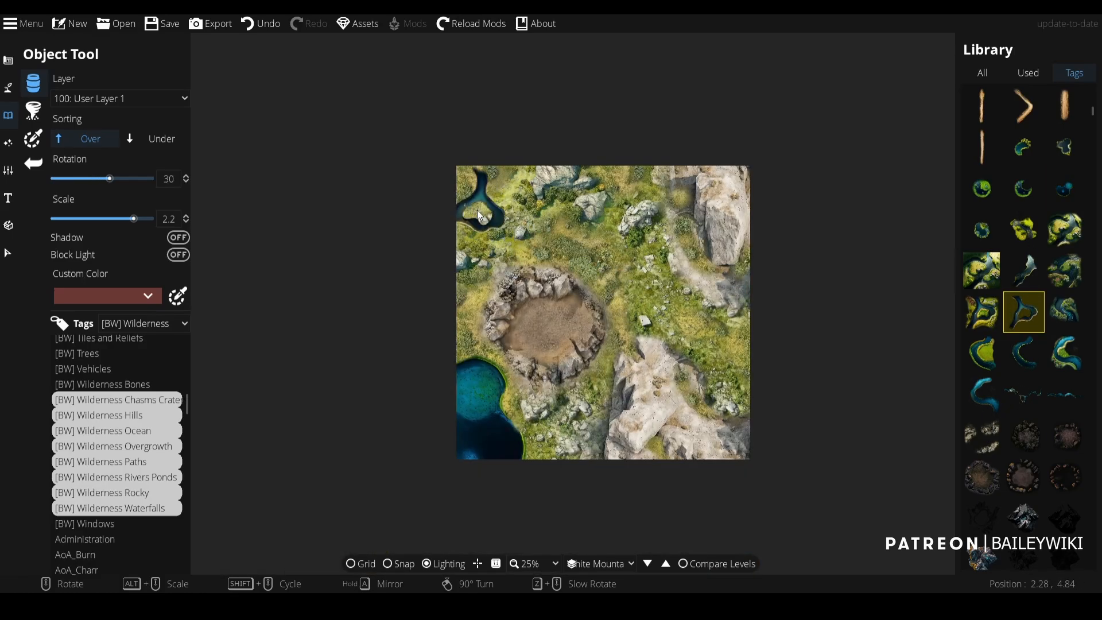
{"action": "scroll", "coordinate": [477, 209], "scroll_direction": "up", "scroll_amount": 2, "text": "alt"}
{"action": "scroll", "coordinate": [477, 210], "scroll_direction": "up", "scroll_amount": 6, "text": "alt"}
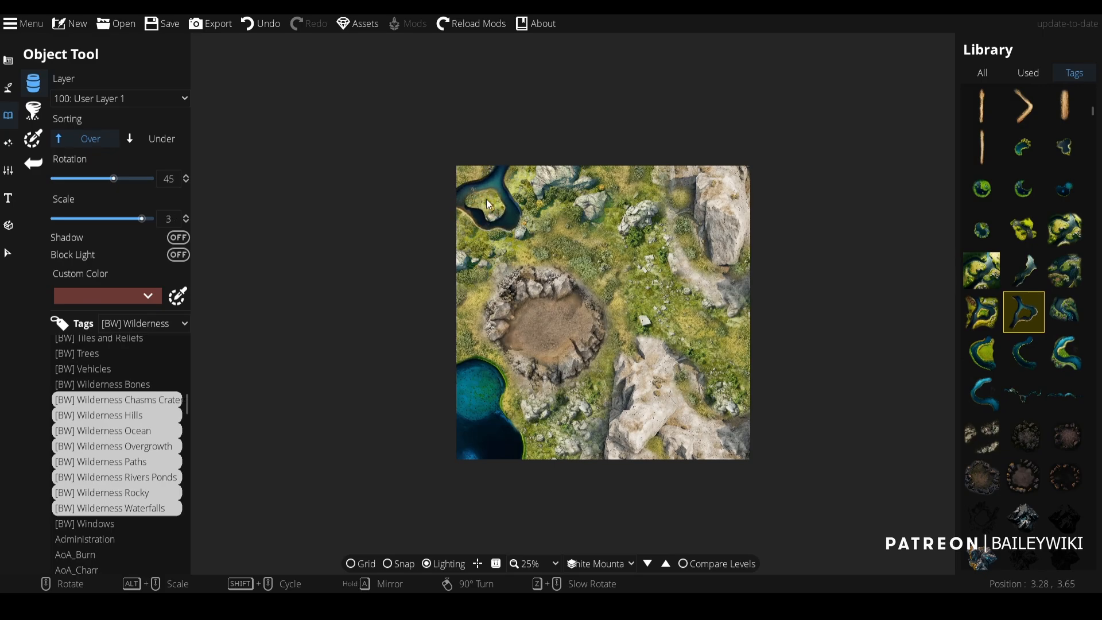
{"action": "left_click", "coordinate": [487, 198]}
{"action": "scroll", "coordinate": [574, 261], "scroll_direction": "up", "scroll_amount": 5}
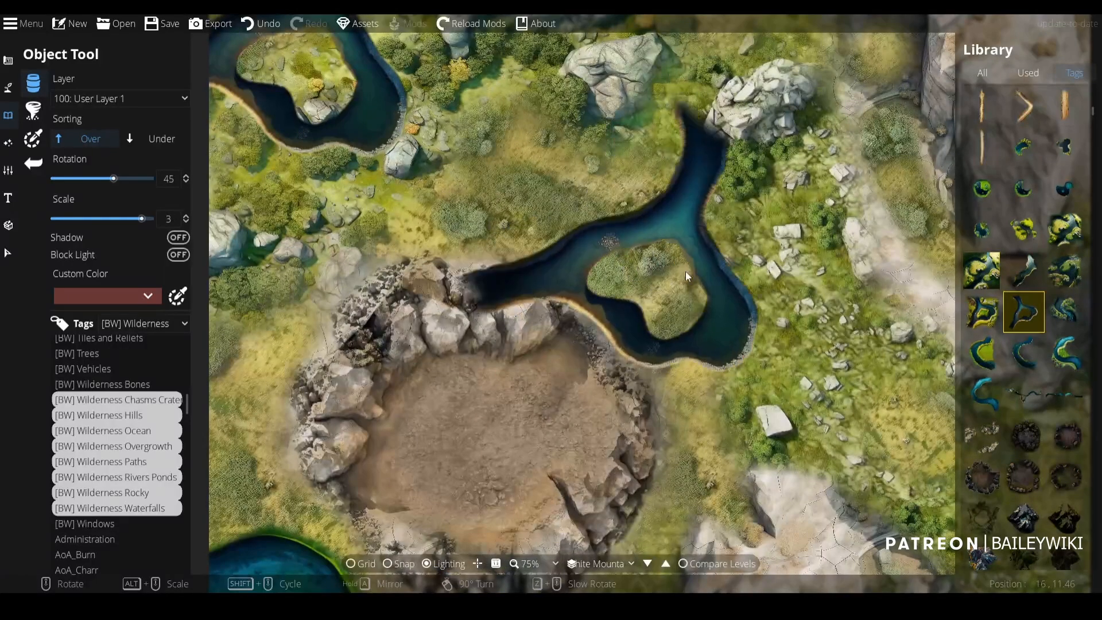
{"action": "key", "text": "ctrl+z"}
- Try out the straight winding river piece over the map's northwest area, rotating it to 105 at scale 3
{"action": "left_click", "coordinate": [1064, 394]}
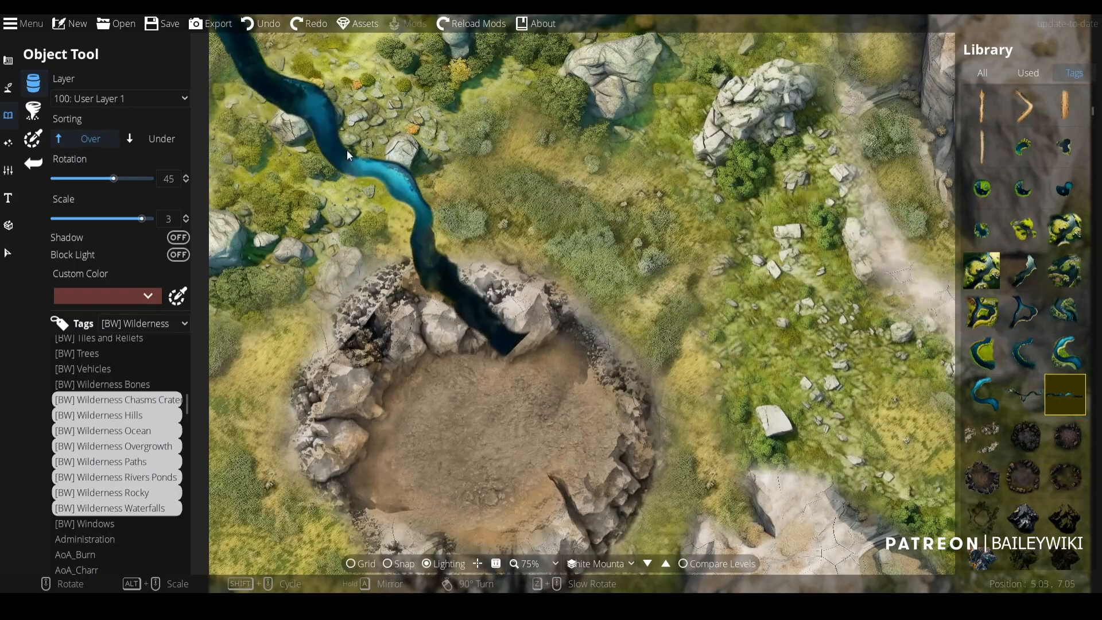
{"action": "scroll", "coordinate": [302, 159], "scroll_direction": "up", "scroll_amount": 5}
{"action": "left_click_drag", "start_coordinate": [306, 163], "coordinate": [383, 247]}
{"action": "scroll", "coordinate": [382, 245], "scroll_direction": "down", "scroll_amount": 1}
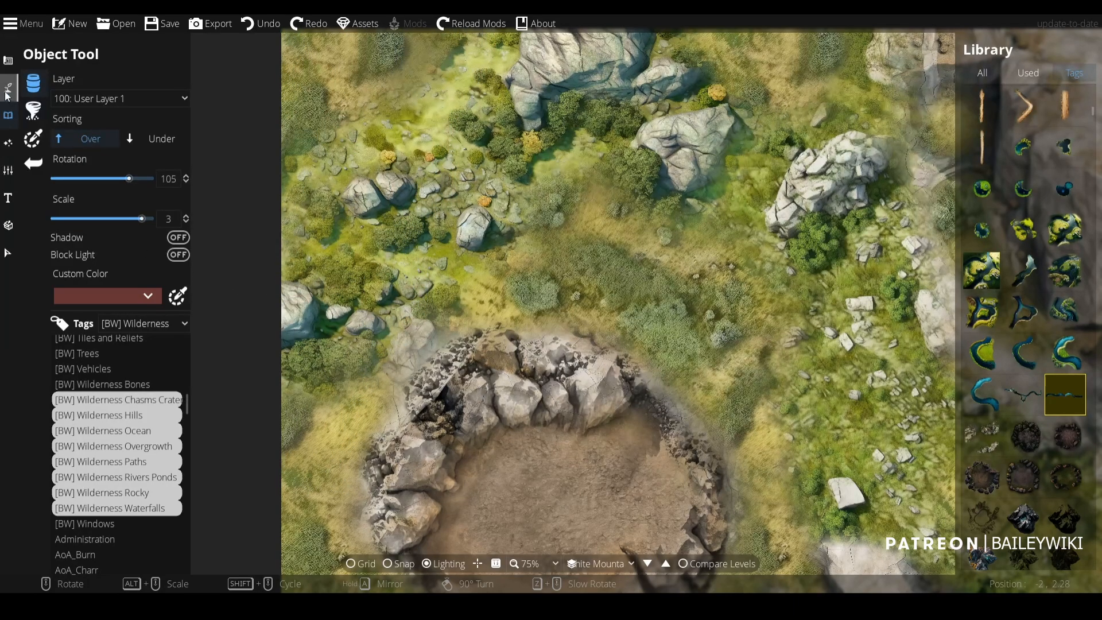
- Try the dark pool ringed with boulders over the large rocky crater at scale 1.1
{"action": "scroll", "coordinate": [1021, 356], "scroll_direction": "down", "scroll_amount": 5}
{"action": "left_click", "coordinate": [982, 177]}
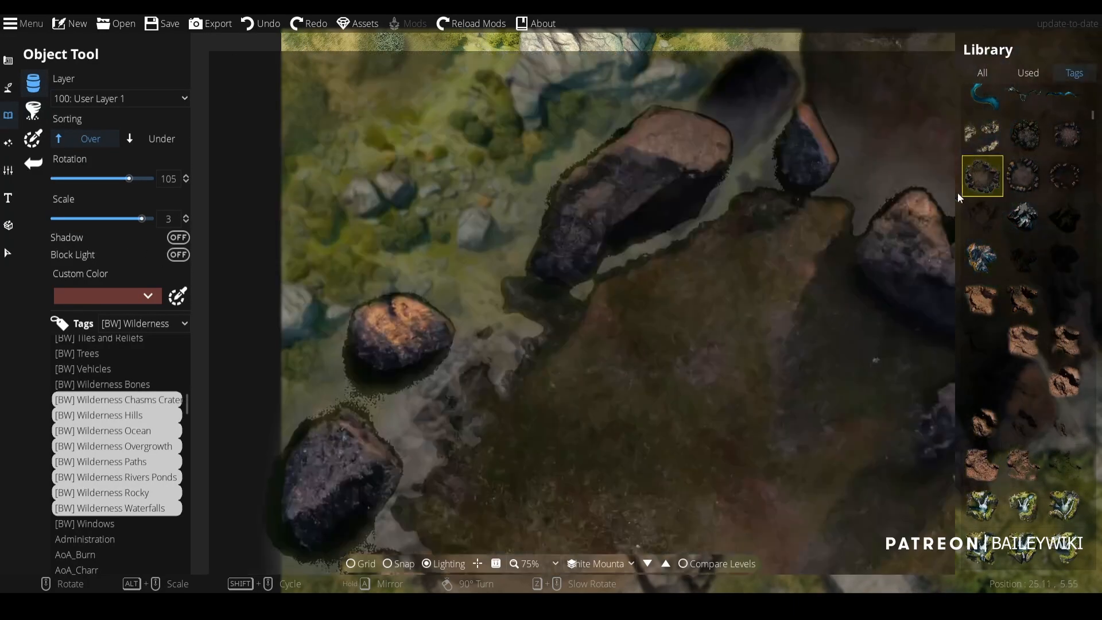
{"action": "scroll", "coordinate": [766, 311], "scroll_direction": "down", "scroll_amount": 9}
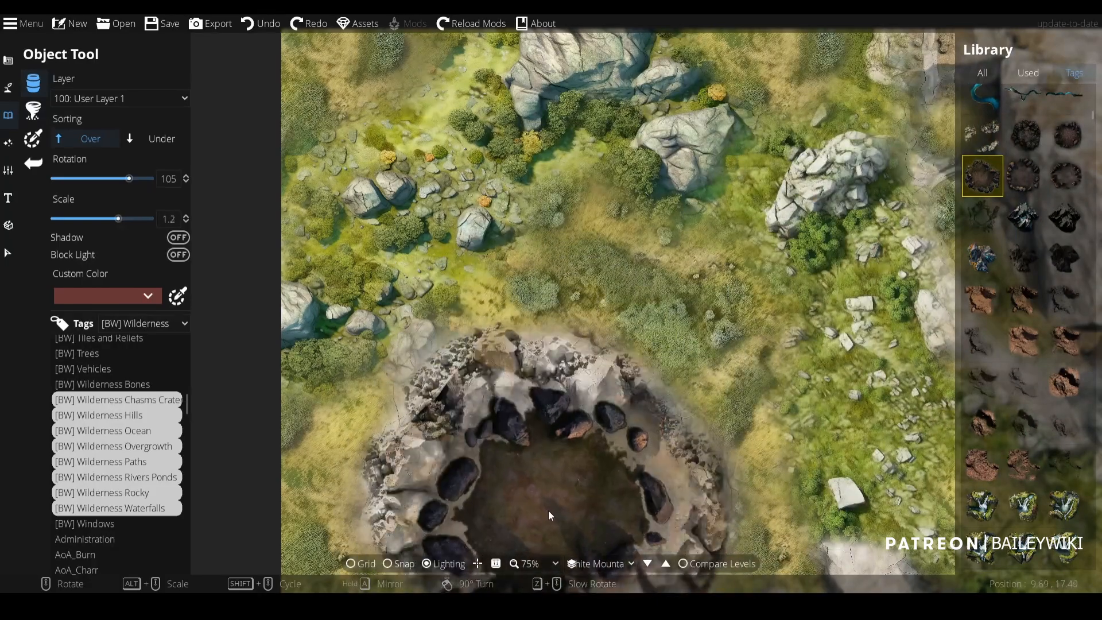
{"action": "left_click_drag", "start_coordinate": [549, 511], "coordinate": [597, 315]}
{"action": "scroll", "coordinate": [607, 321], "scroll_direction": "down", "scroll_amount": 1}
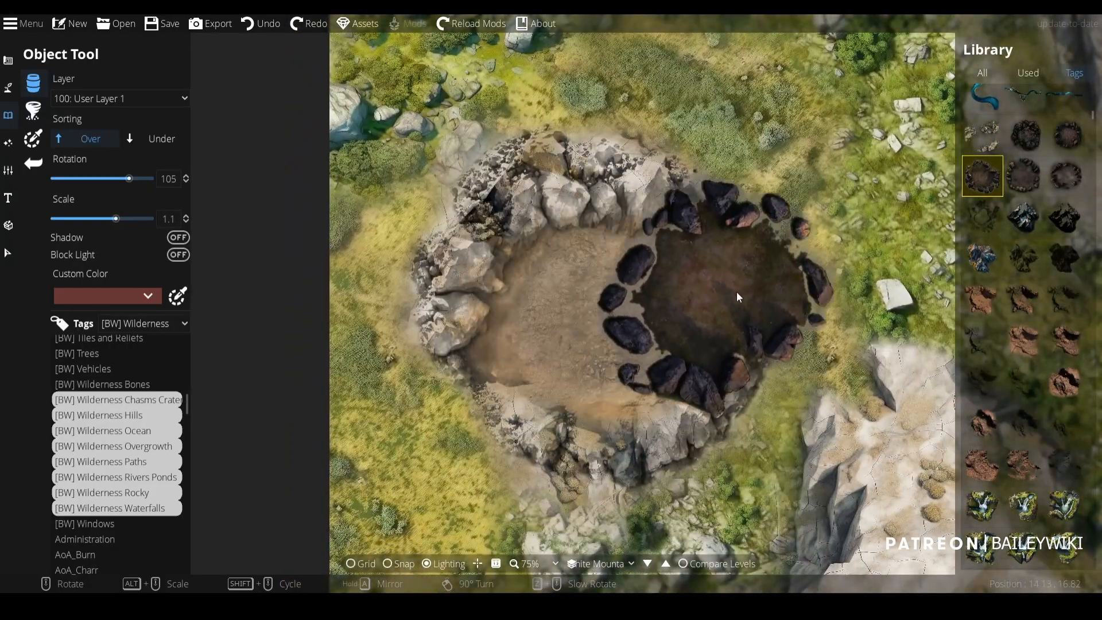
- Place the dark boulder ring inside the large rocky crater, rotated 165 at scale 1.2, and undo the placement
{"action": "left_click", "coordinate": [1061, 172]}
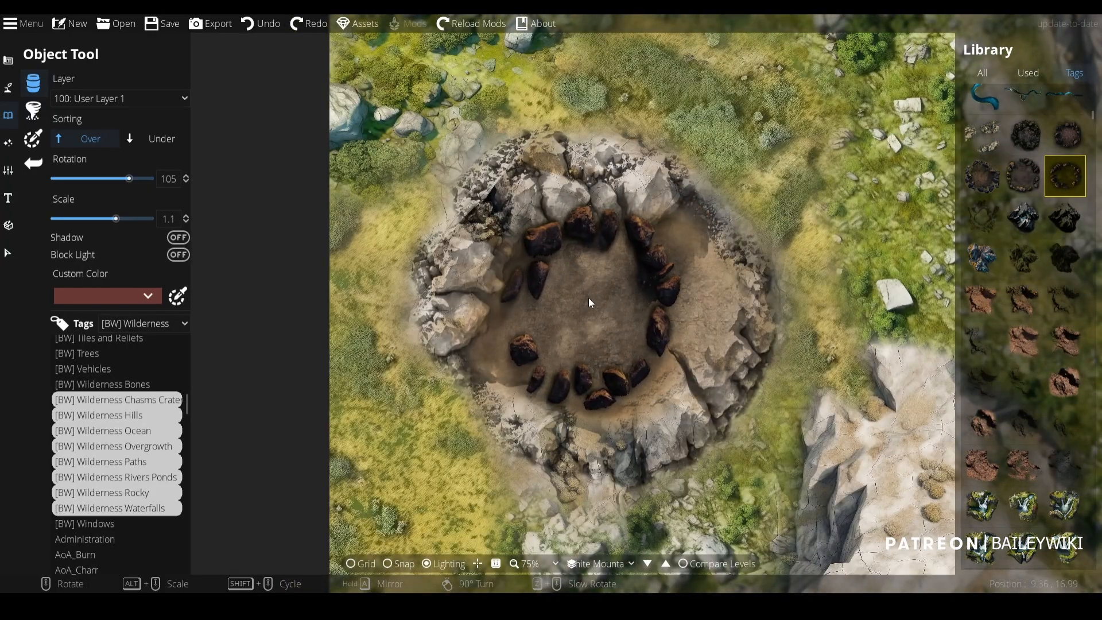
{"action": "scroll", "coordinate": [594, 301], "scroll_direction": "up", "scroll_amount": 4}
{"action": "scroll", "coordinate": [604, 305], "scroll_direction": "up", "scroll_amount": 1}
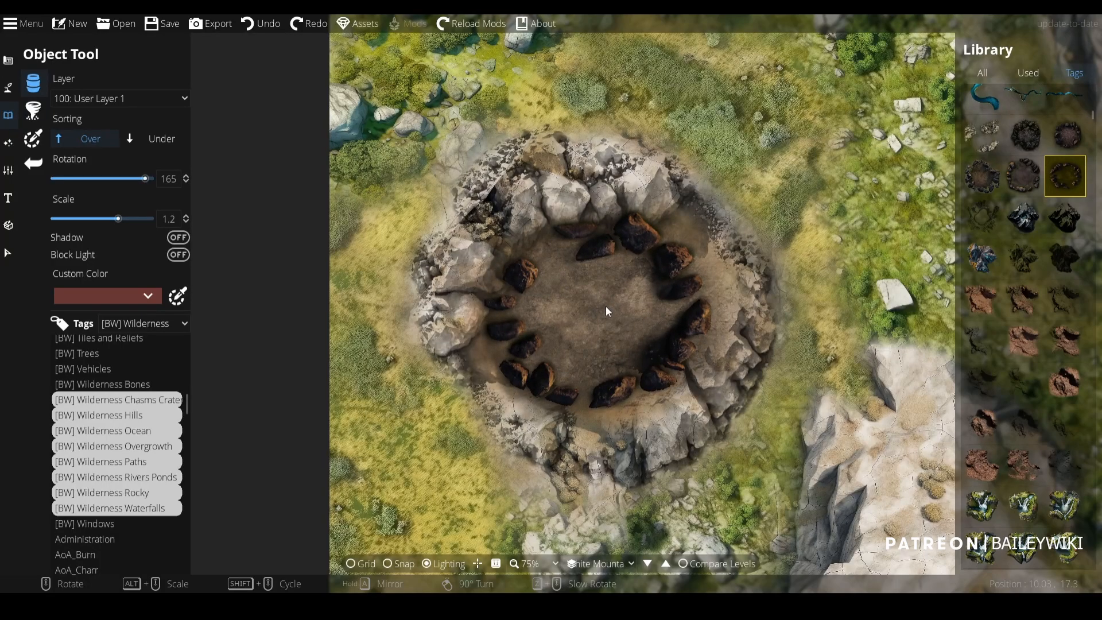
{"action": "left_click", "coordinate": [604, 305]}
{"action": "key", "text": "ctrl+z"}
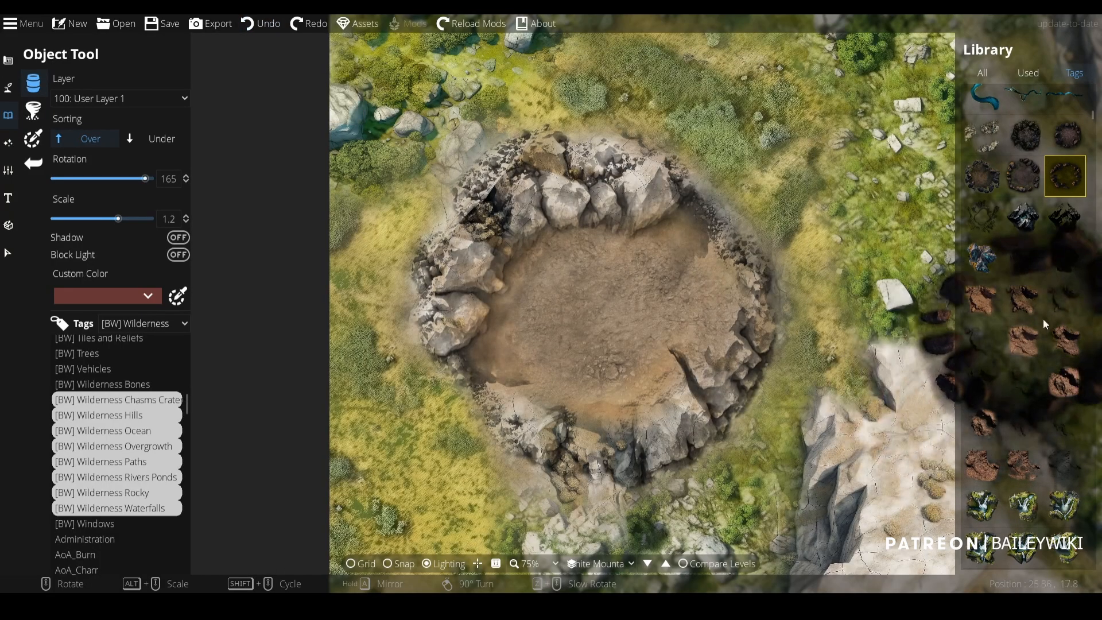
- Pick the dark chasm-edge piece from the wilderness objects and switch to the Stone Canyon level
{"action": "left_click", "coordinate": [1062, 300]}
{"action": "scroll", "coordinate": [790, 301], "scroll_direction": "down", "scroll_amount": 5}
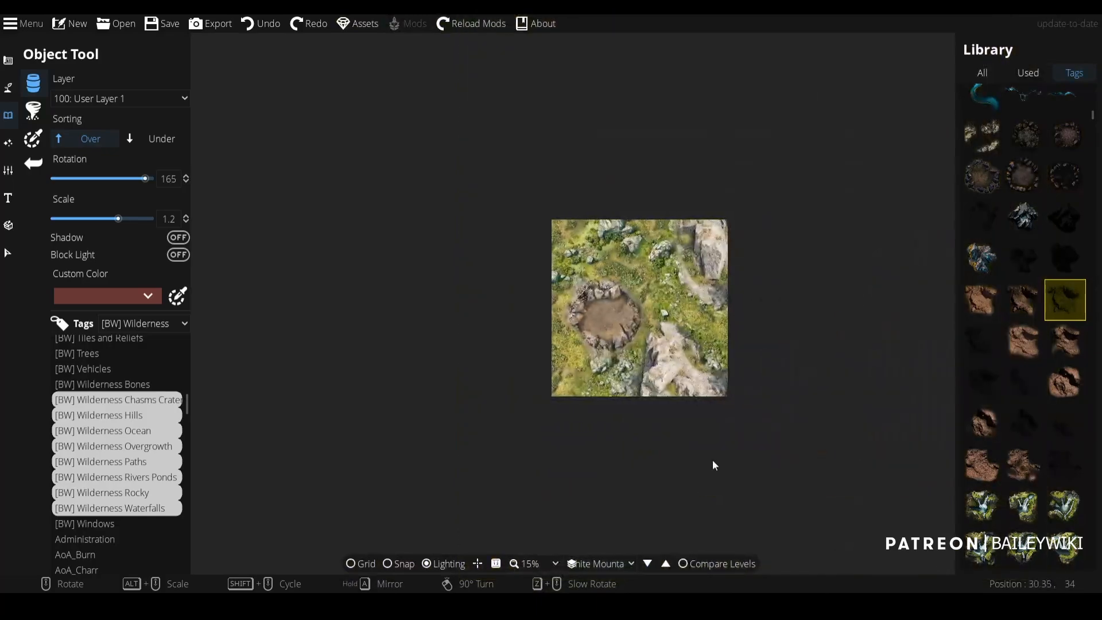
{"action": "left_click", "coordinate": [665, 565]}
{"action": "left_click", "coordinate": [665, 565]}
{"action": "left_click", "coordinate": [664, 565]}
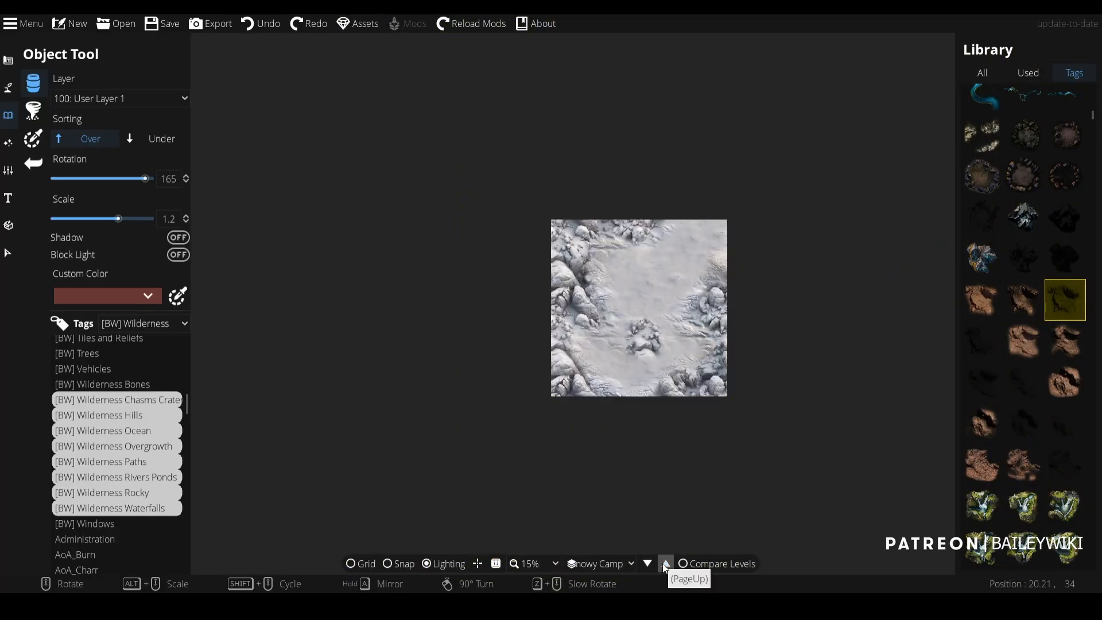
{"action": "left_click", "coordinate": [647, 563]}
- Try the chasm-edge piece across the canyon floor, rotated 135 at scale 3.2
{"action": "scroll", "coordinate": [728, 457], "scroll_direction": "up", "scroll_amount": 1}
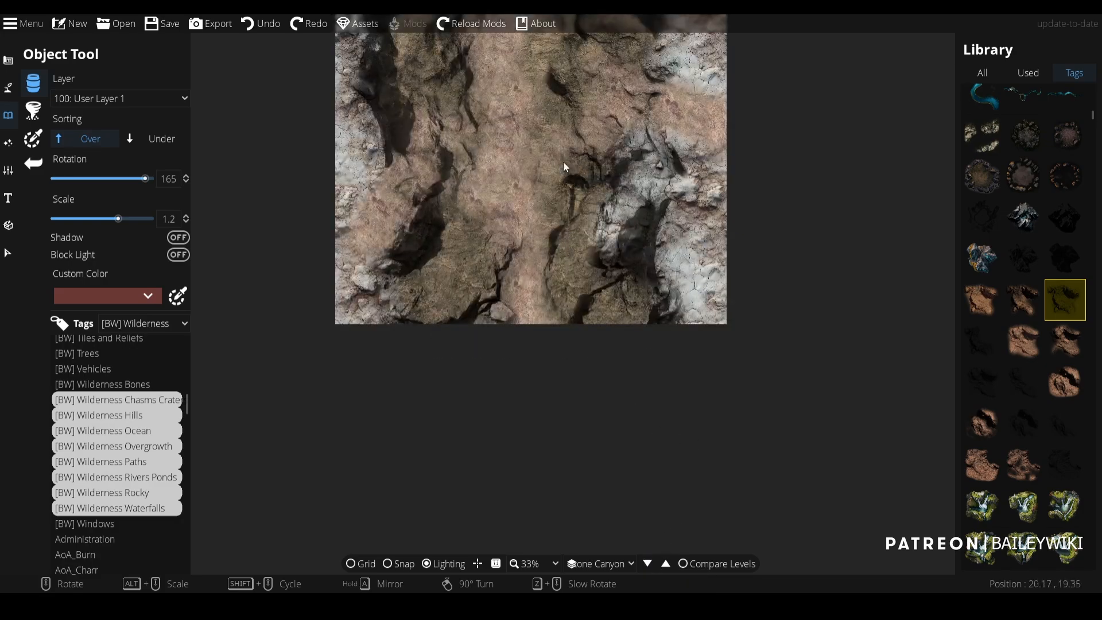
{"action": "scroll", "coordinate": [517, 156], "scroll_direction": "up", "scroll_amount": 12}
{"action": "scroll", "coordinate": [531, 148], "scroll_direction": "down", "scroll_amount": 6}
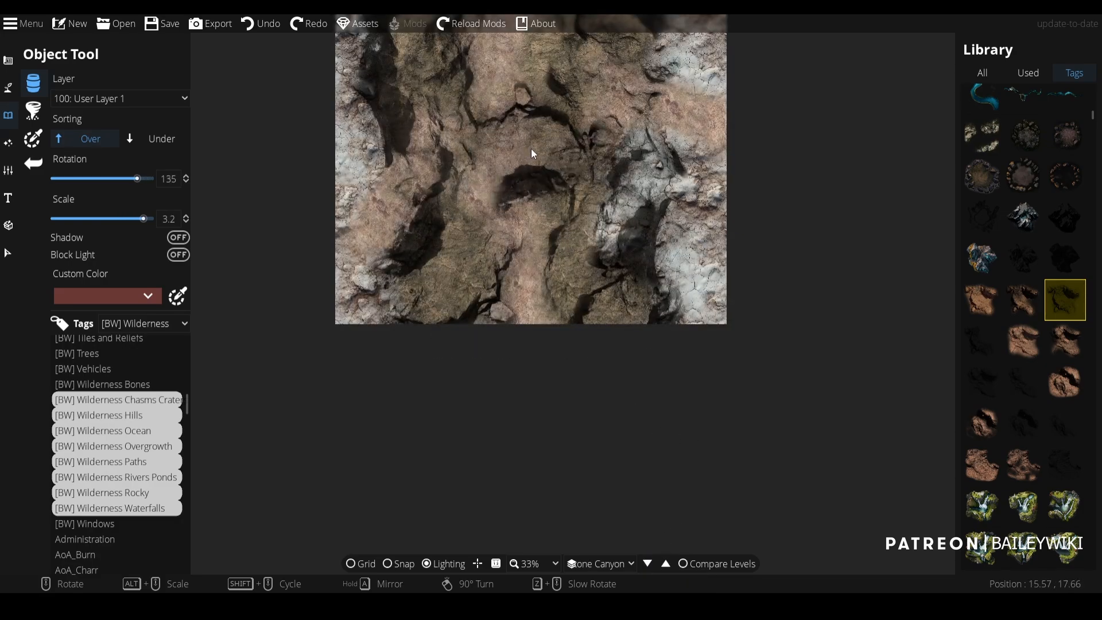
{"action": "left_click_drag", "start_coordinate": [528, 136], "coordinate": [540, 241]}
- Try moving several hill pieces from the canyon's east side to other spots, and undo the moves
{"action": "left_click", "coordinate": [9, 252]}
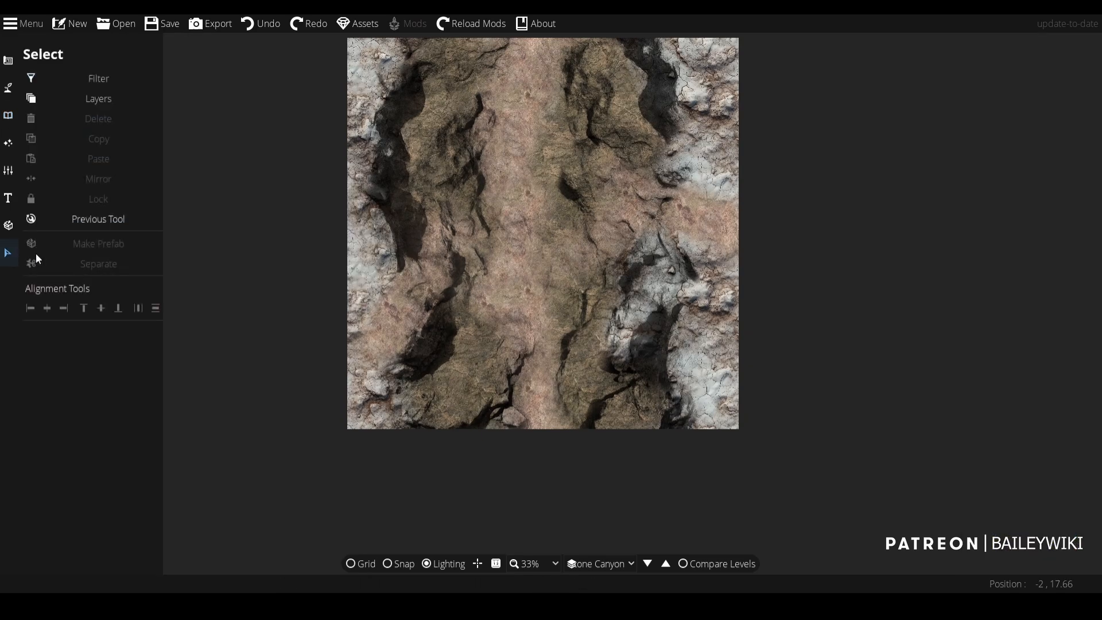
{"action": "left_click", "coordinate": [584, 222]}
{"action": "left_click", "coordinate": [593, 188]}
{"action": "key", "text": "ctrl+y"}
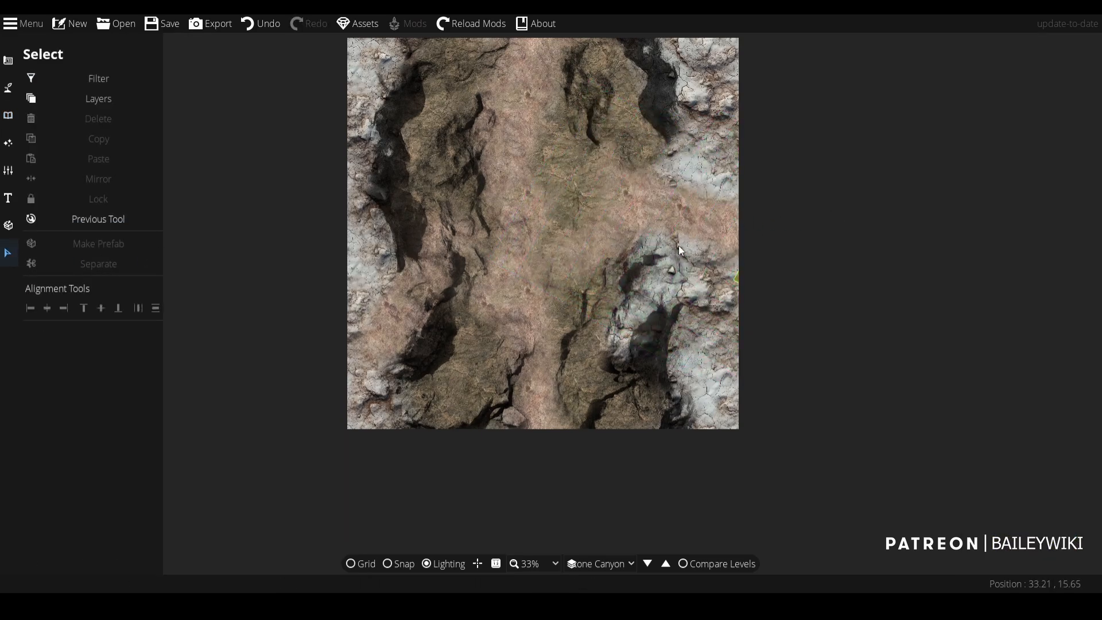
{"action": "left_click", "coordinate": [617, 309]}
{"action": "left_click_drag", "start_coordinate": [617, 309], "coordinate": [425, 331]}
{"action": "left_click", "coordinate": [587, 337]}
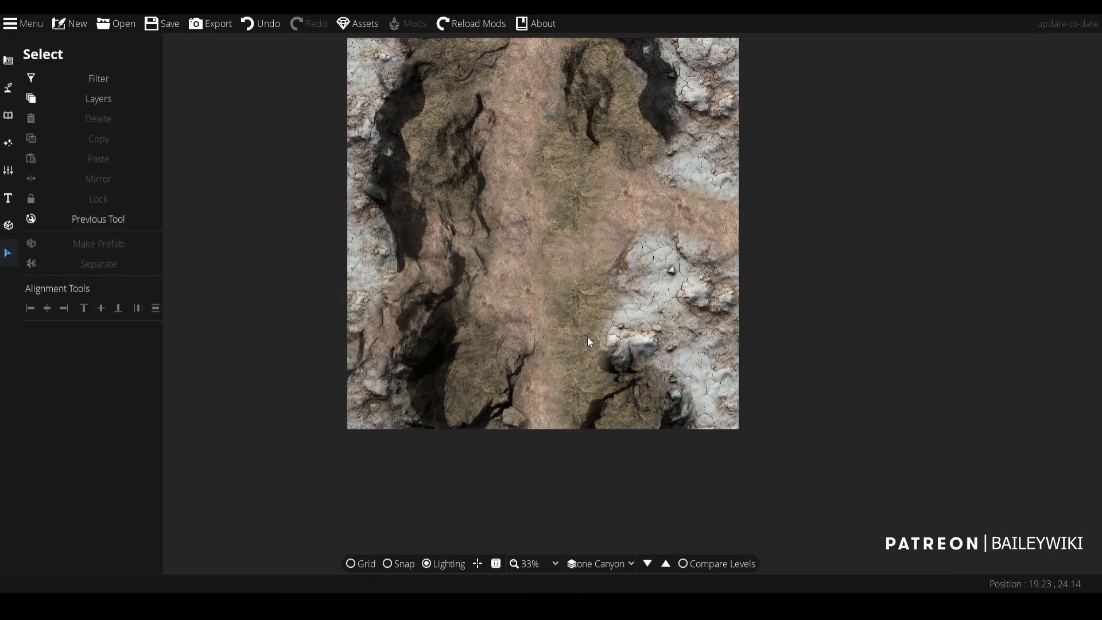
{"action": "left_click_drag", "start_coordinate": [611, 397], "coordinate": [612, 265]}
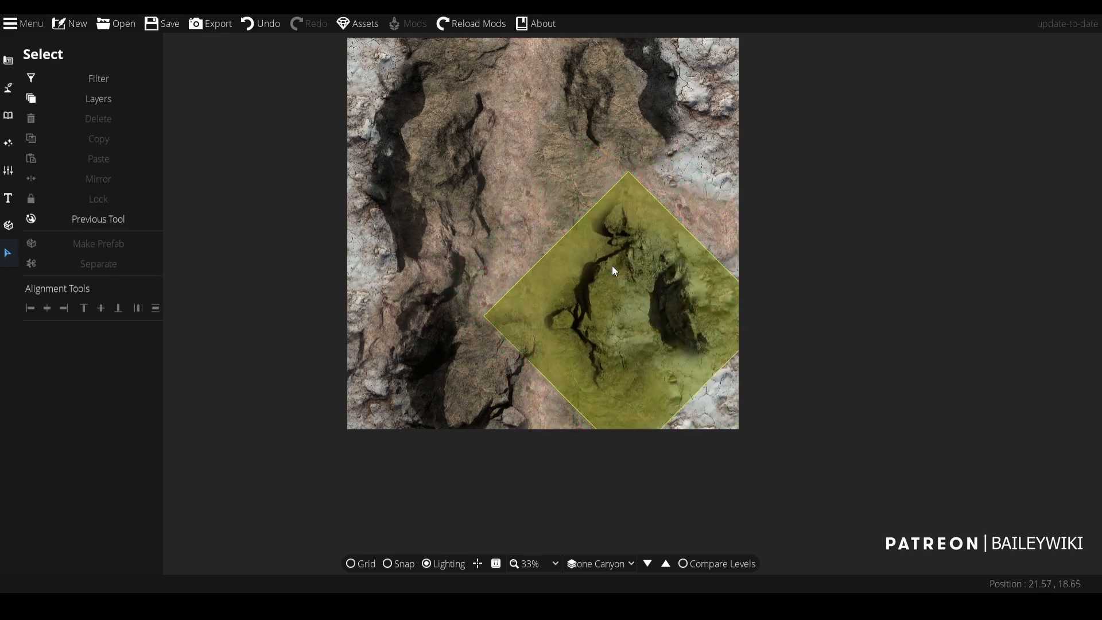
{"action": "key", "text": "ctrl+z"}
{"action": "key", "text": "ctrl+z"}
{"action": "key", "text": "ctrl+z"}
- Replace the Bw Desert 16 terrain texture with the Bw Overgrowth Jungle texture from the [BW] Base Assets
{"action": "left_click_drag", "start_coordinate": [501, 213], "coordinate": [570, 283]}
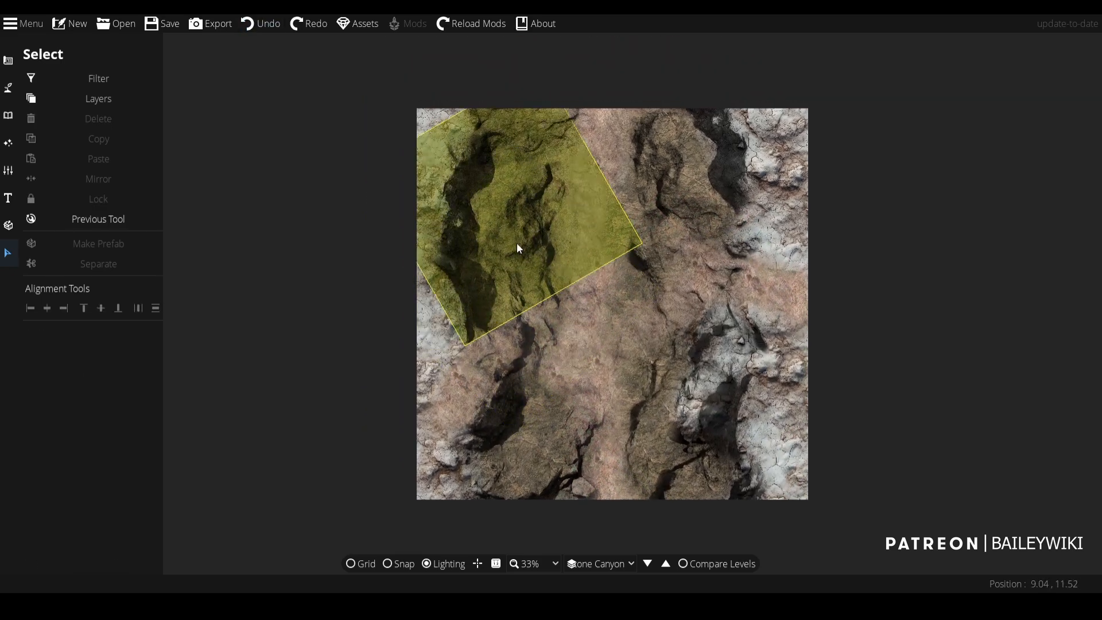
{"action": "left_click", "coordinate": [7, 89]}
{"action": "left_click", "coordinate": [67, 88]}
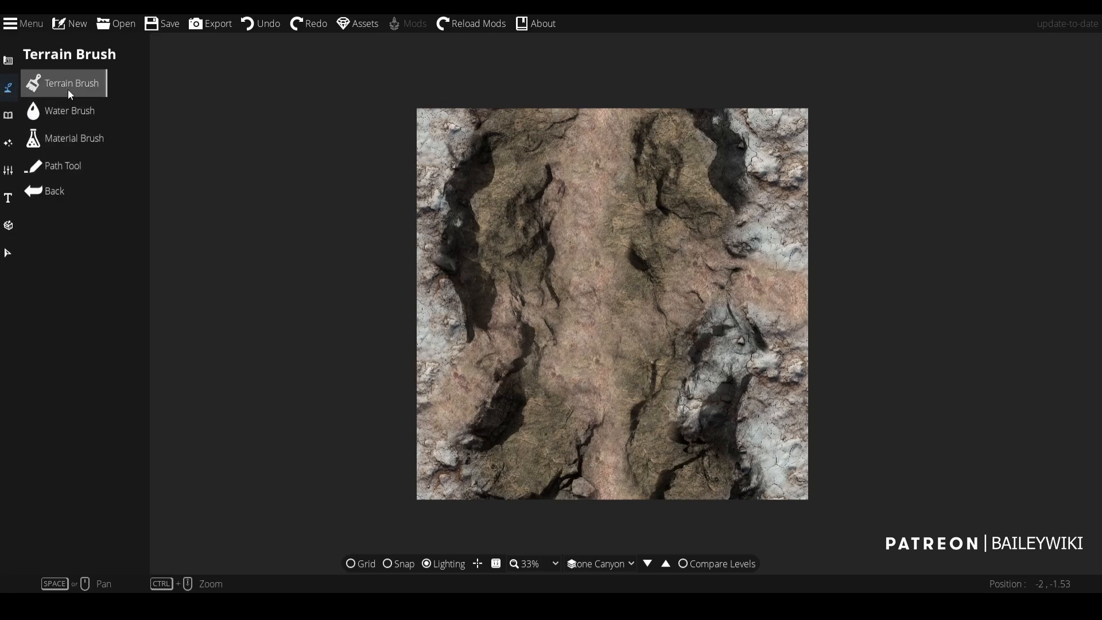
{"action": "left_click", "coordinate": [174, 228]}
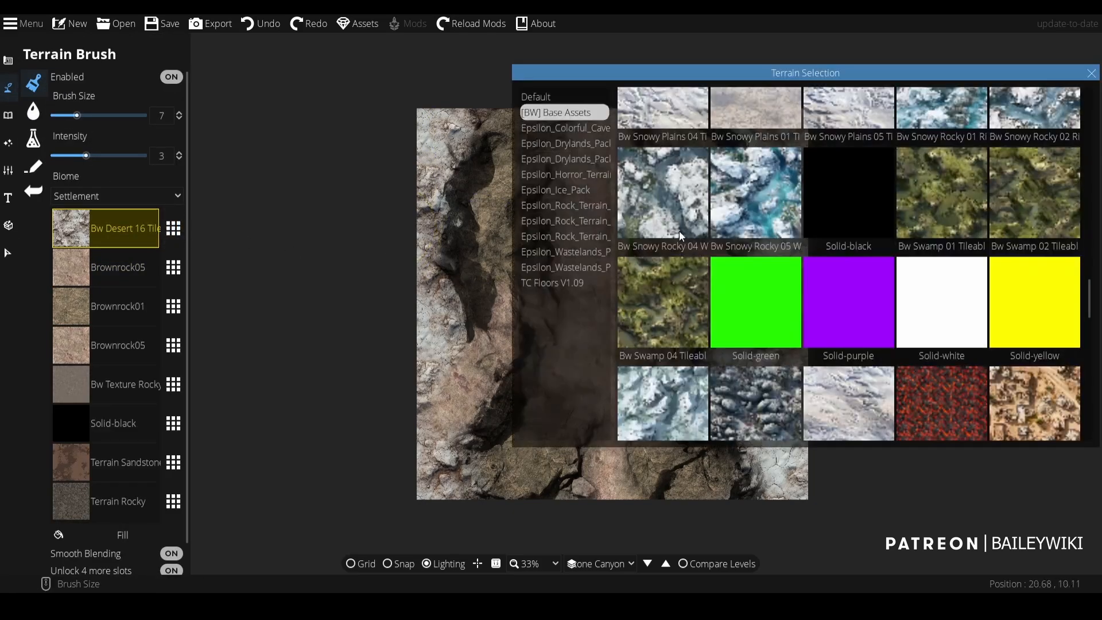
{"action": "scroll", "coordinate": [679, 231], "scroll_direction": "down", "scroll_amount": 10}
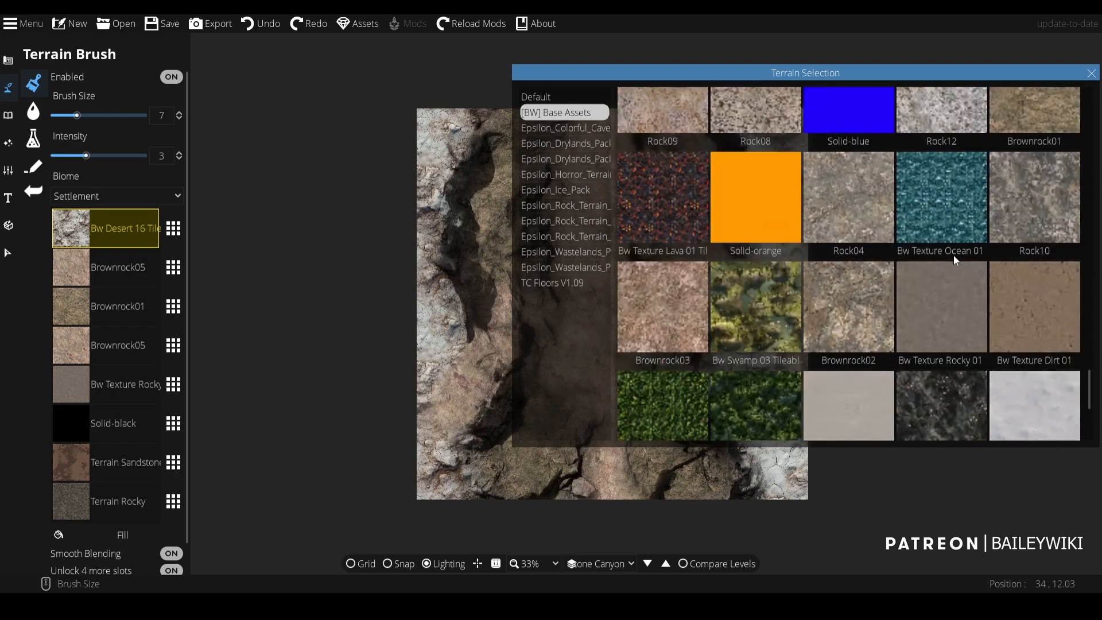
{"action": "scroll", "coordinate": [953, 255], "scroll_direction": "down", "scroll_amount": 4}
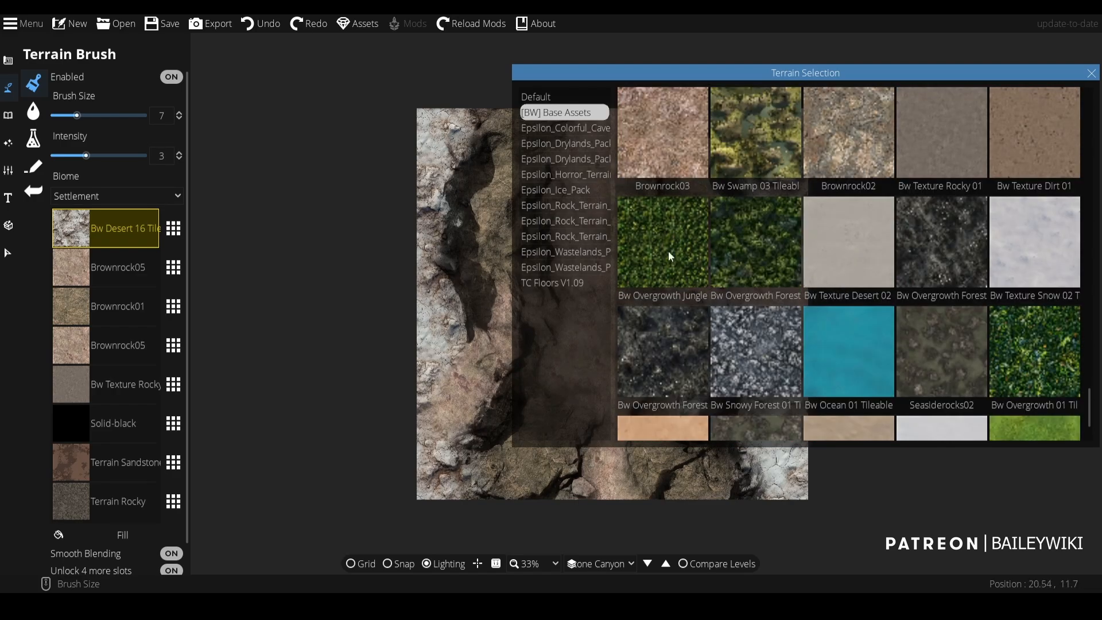
{"action": "left_click", "coordinate": [670, 256]}
{"action": "scroll", "coordinate": [712, 247], "scroll_direction": "up", "scroll_amount": 4}
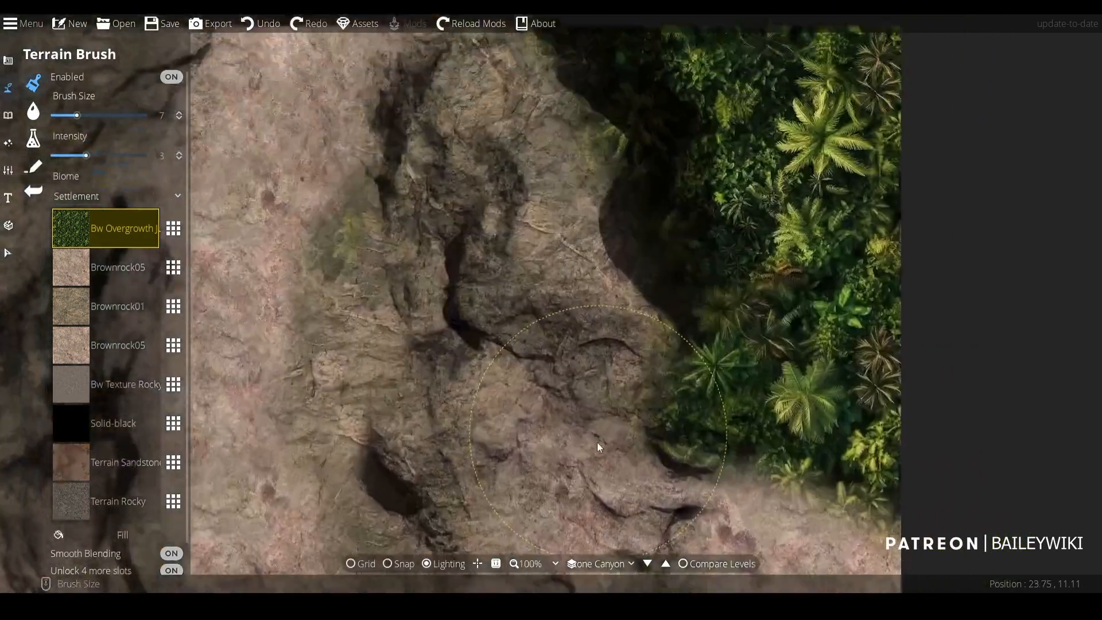
{"action": "scroll", "coordinate": [597, 442], "scroll_direction": "down", "scroll_amount": 4}
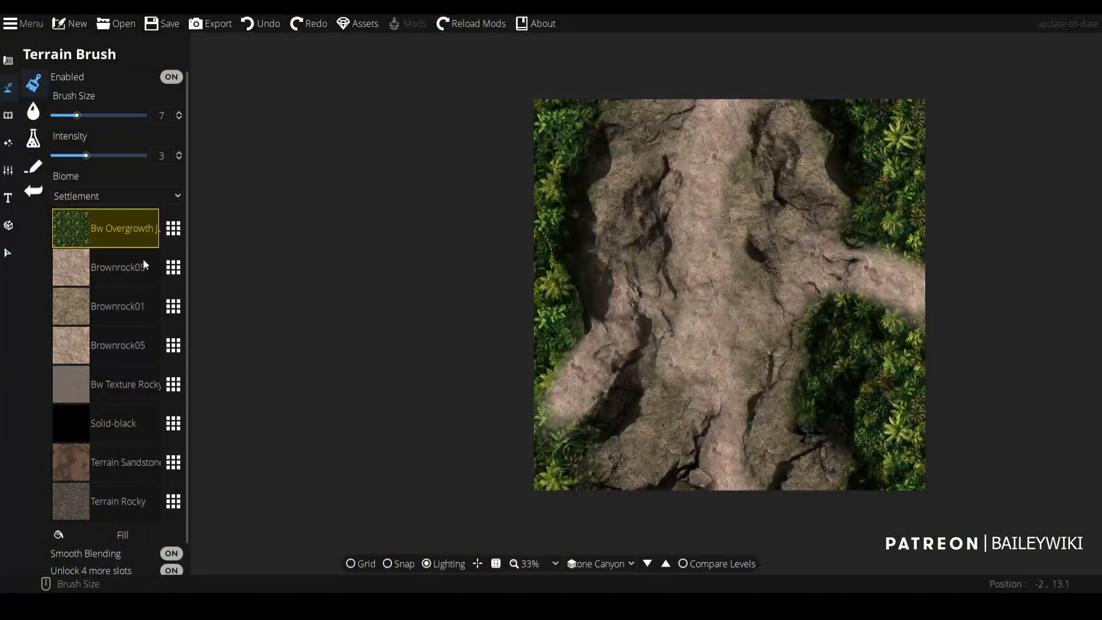
- Replace the Brownrock05 terrain in the second slot with the Bw Texture Ocean 02 texture
{"action": "left_click", "coordinate": [143, 264]}
{"action": "left_click", "coordinate": [173, 267]}
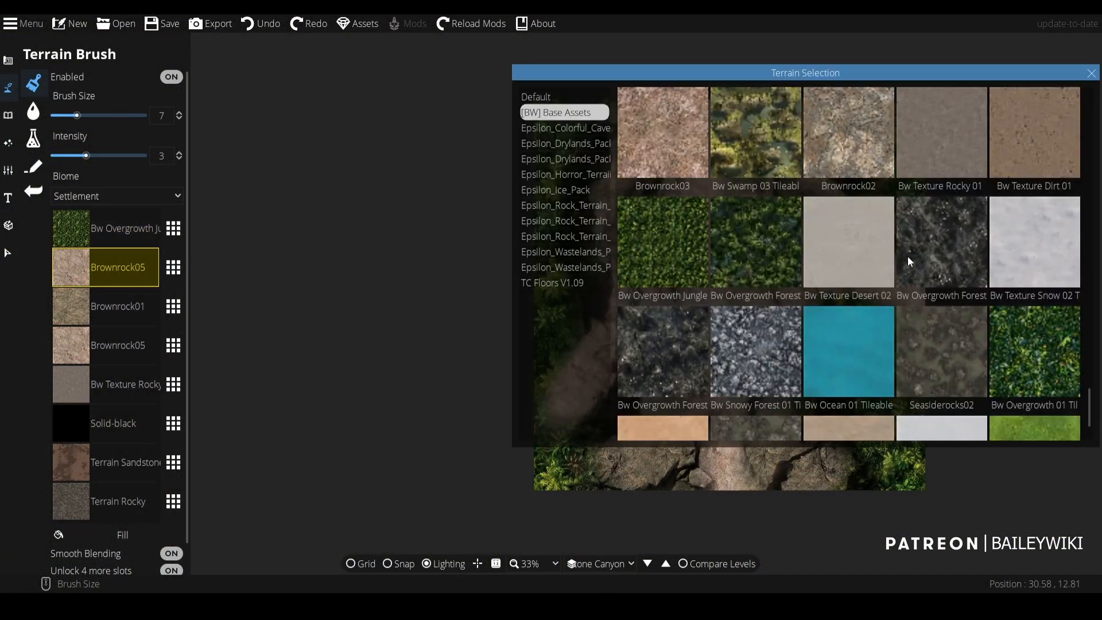
{"action": "scroll", "coordinate": [929, 291], "scroll_direction": "down", "scroll_amount": 2}
{"action": "scroll", "coordinate": [959, 307], "scroll_direction": "up", "scroll_amount": 14}
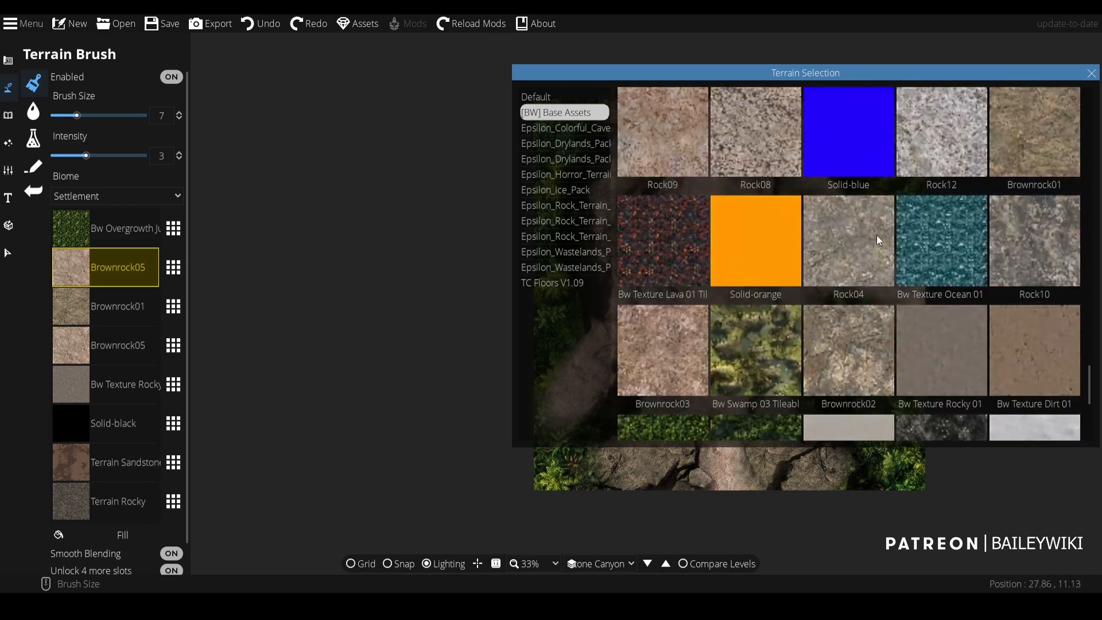
{"action": "left_click_drag", "start_coordinate": [1090, 351], "coordinate": [1072, 320]}
{"action": "left_click", "coordinate": [849, 264]}
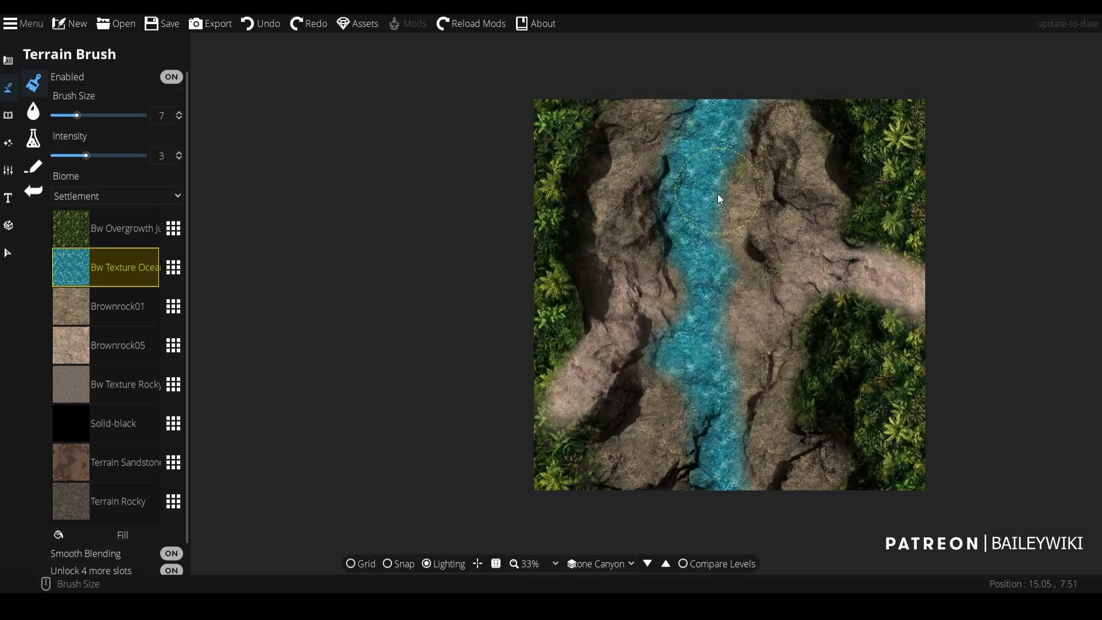
- Swap the ocean texture running through the canyon for Bw Texture Lava 03
{"action": "scroll", "coordinate": [717, 210], "scroll_direction": "up", "scroll_amount": 3}
{"action": "scroll", "coordinate": [665, 224], "scroll_direction": "down", "scroll_amount": 2}
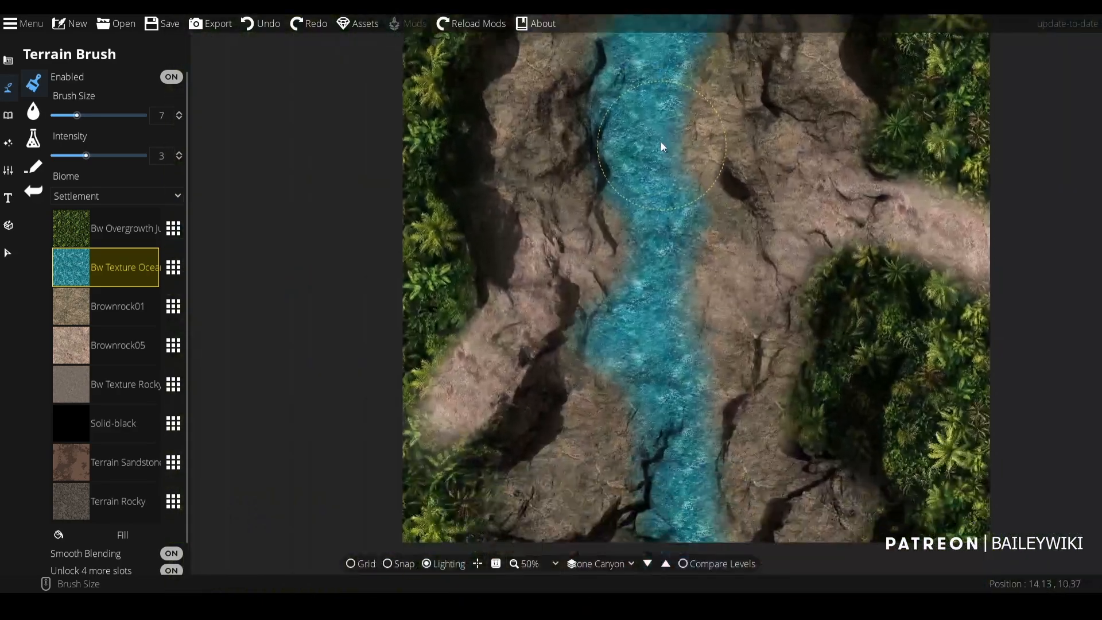
{"action": "left_click_drag", "start_coordinate": [661, 142], "coordinate": [632, 242]}
{"action": "left_click", "coordinate": [159, 272]}
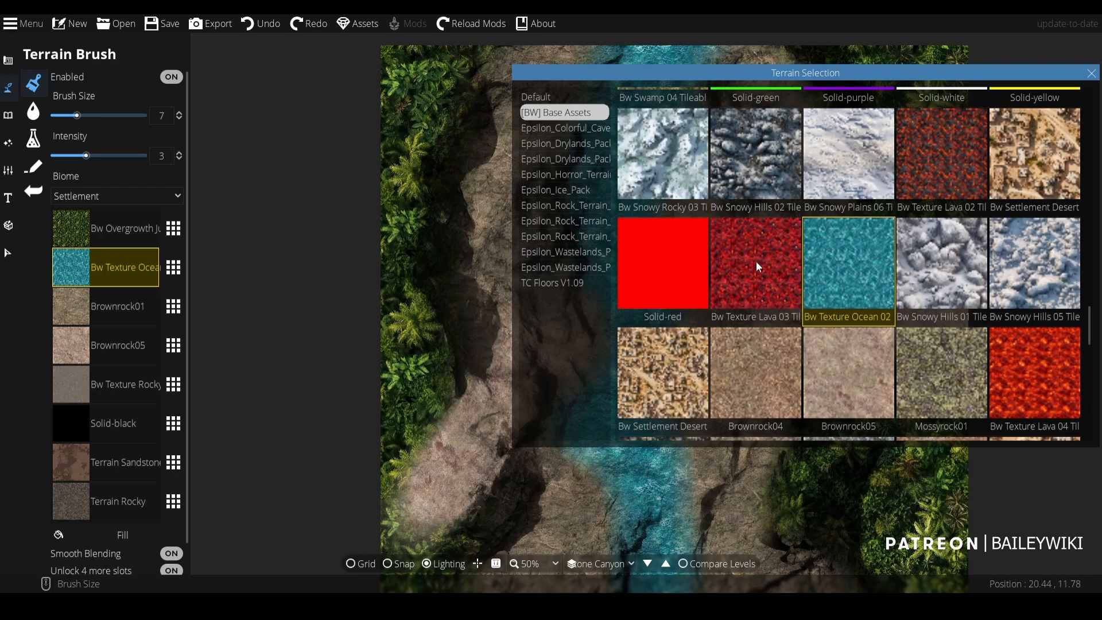
{"action": "left_click", "coordinate": [749, 280]}
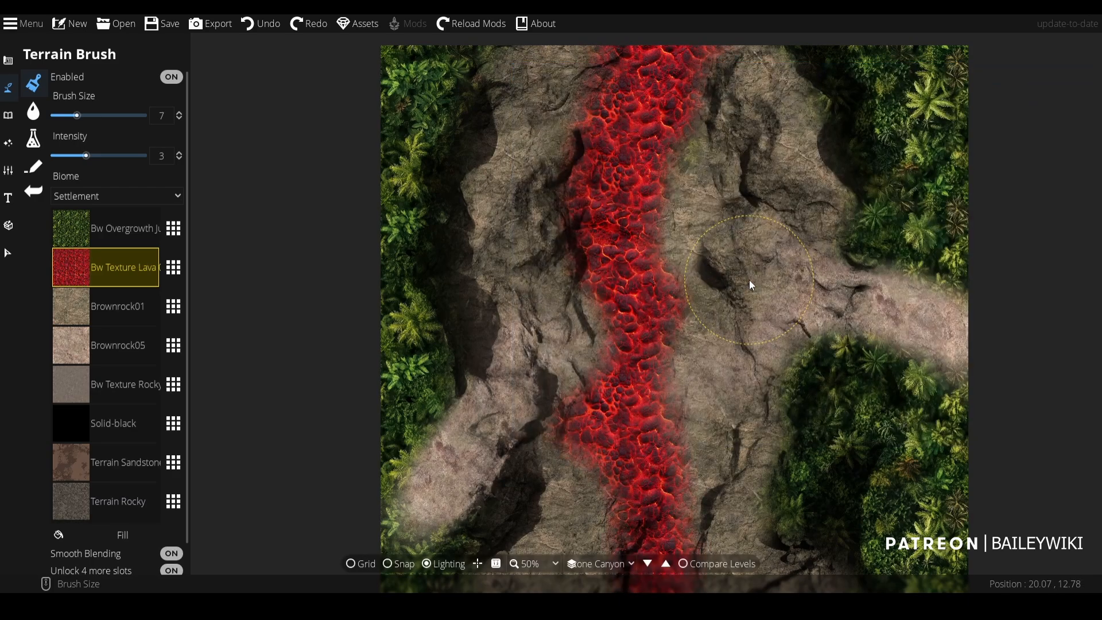
- Swap the lava texture running through the canyon for Bw Grass 02
{"action": "left_click", "coordinate": [180, 266]}
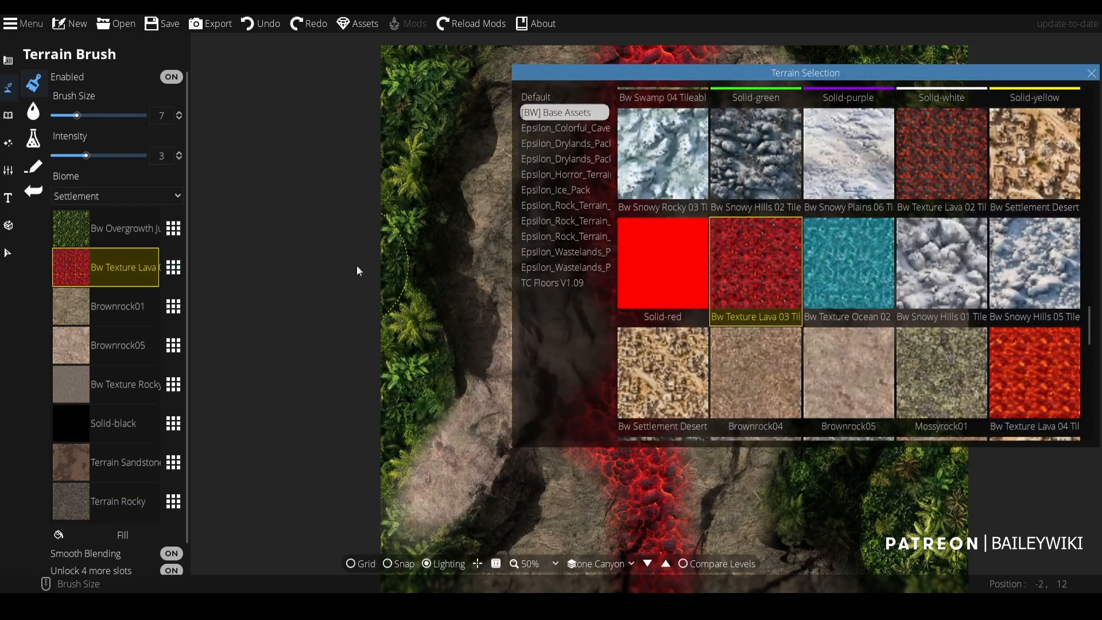
{"action": "left_click_drag", "start_coordinate": [1092, 325], "coordinate": [1086, 163]}
{"action": "left_click", "coordinate": [1039, 170]}
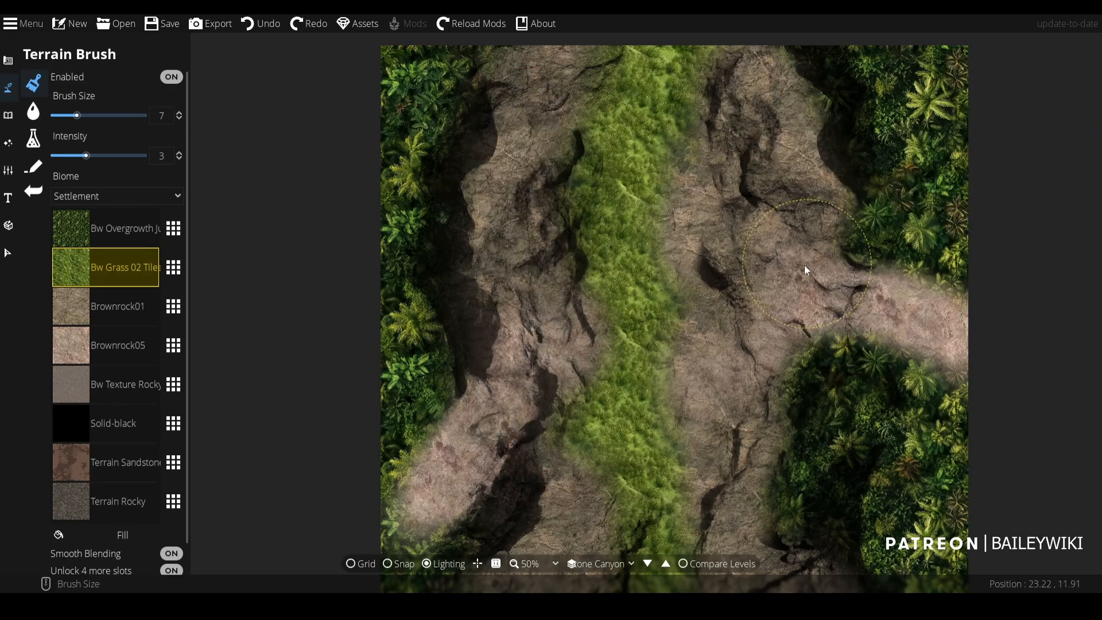
{"action": "key", "text": "ctrl+z"}
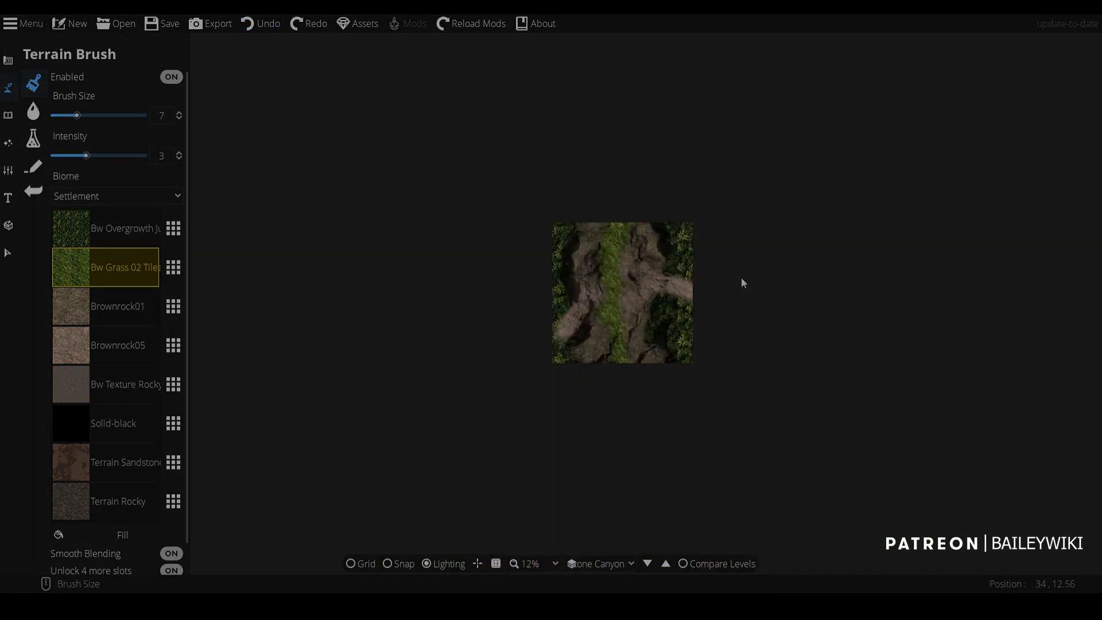
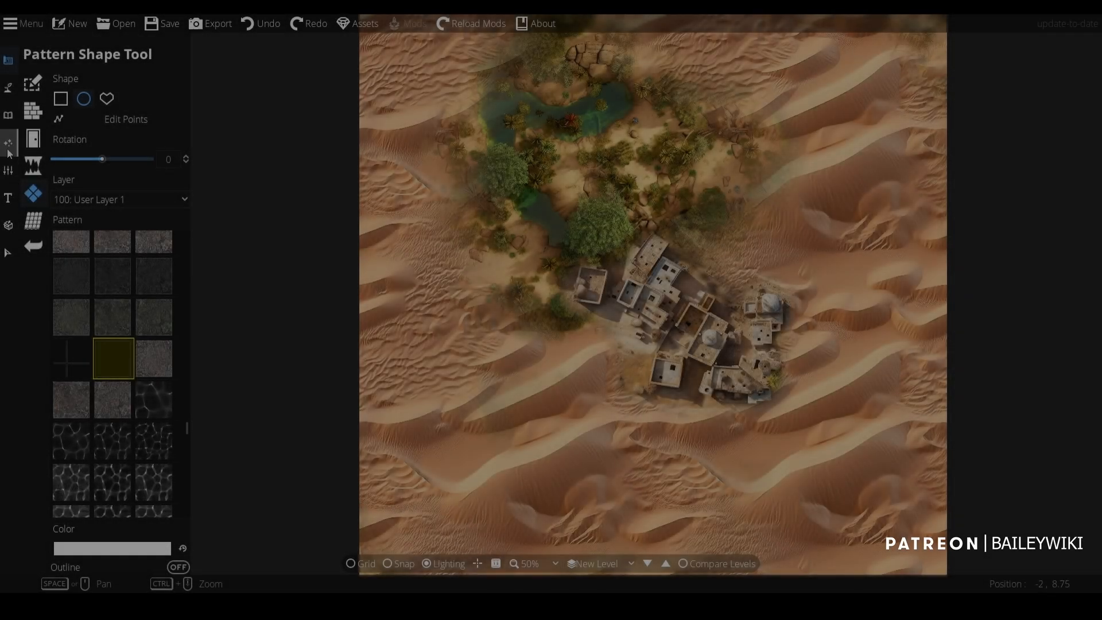
- Set up an empty new level and choose a cracked sand pattern for a rectangular pattern shape, with snapping on
{"action": "left_click", "coordinate": [9, 168]}
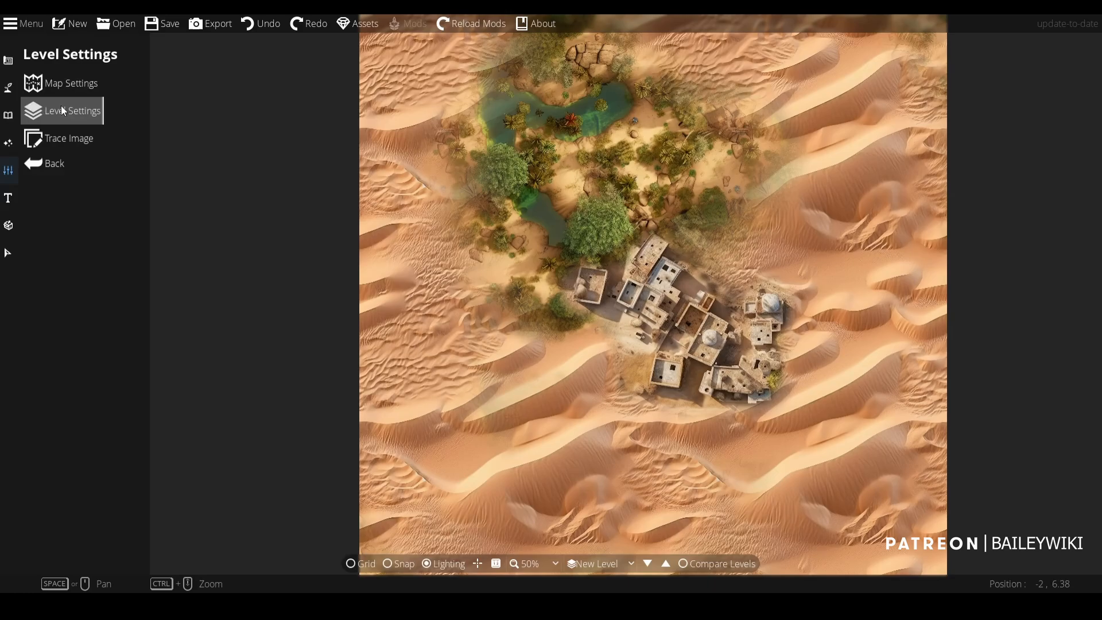
{"action": "left_click", "coordinate": [63, 110]}
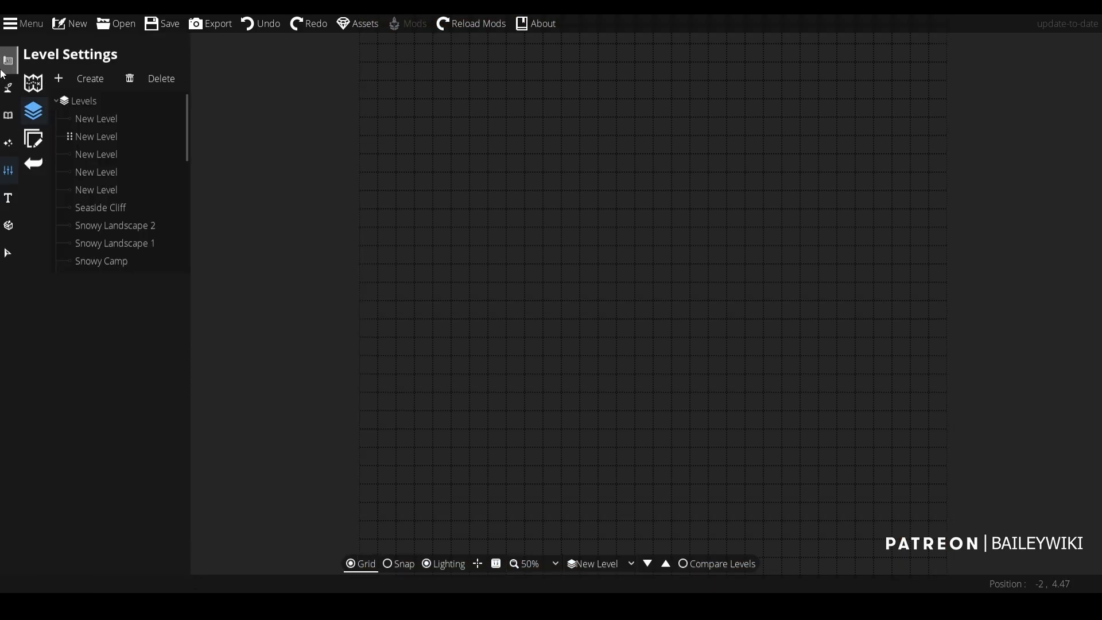
{"action": "left_click", "coordinate": [8, 87]}
{"action": "left_click", "coordinate": [69, 190]}
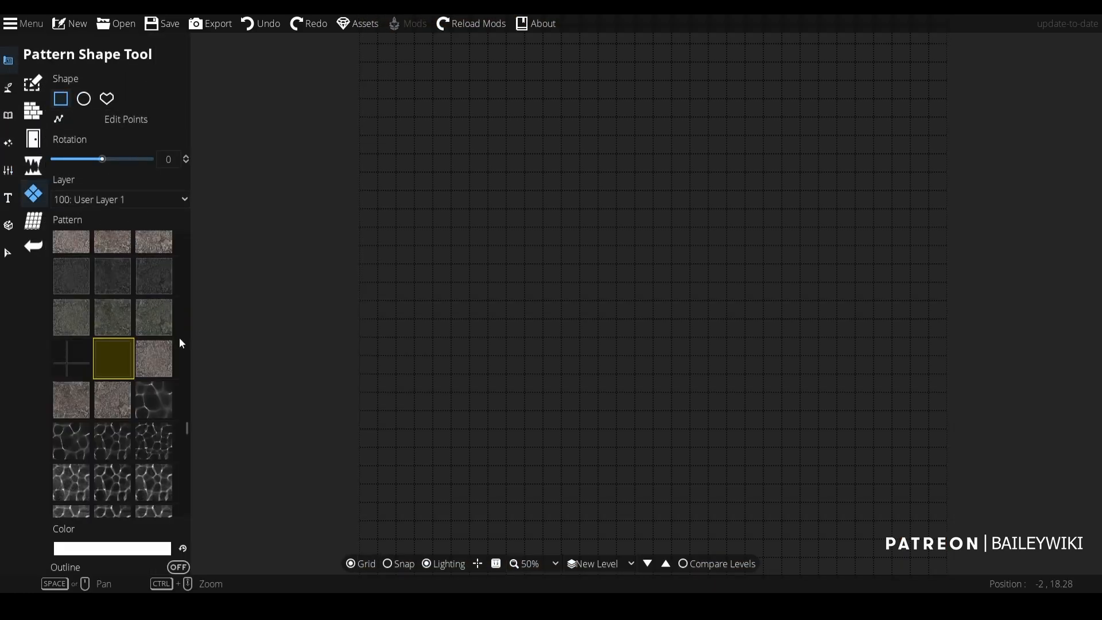
{"action": "left_click_drag", "start_coordinate": [187, 427], "coordinate": [185, 268]}
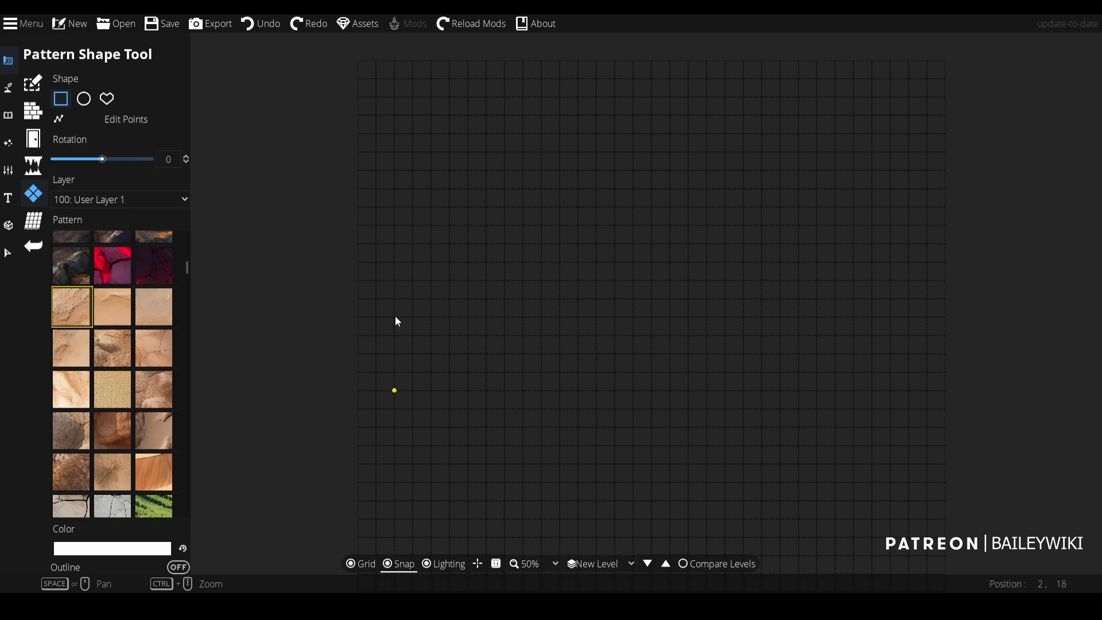
- Draw a square sand and rock pattern shape about 21 by 21 squares from the grid's upper-left corner
{"action": "left_click_drag", "start_coordinate": [363, 61], "coordinate": [742, 448]}
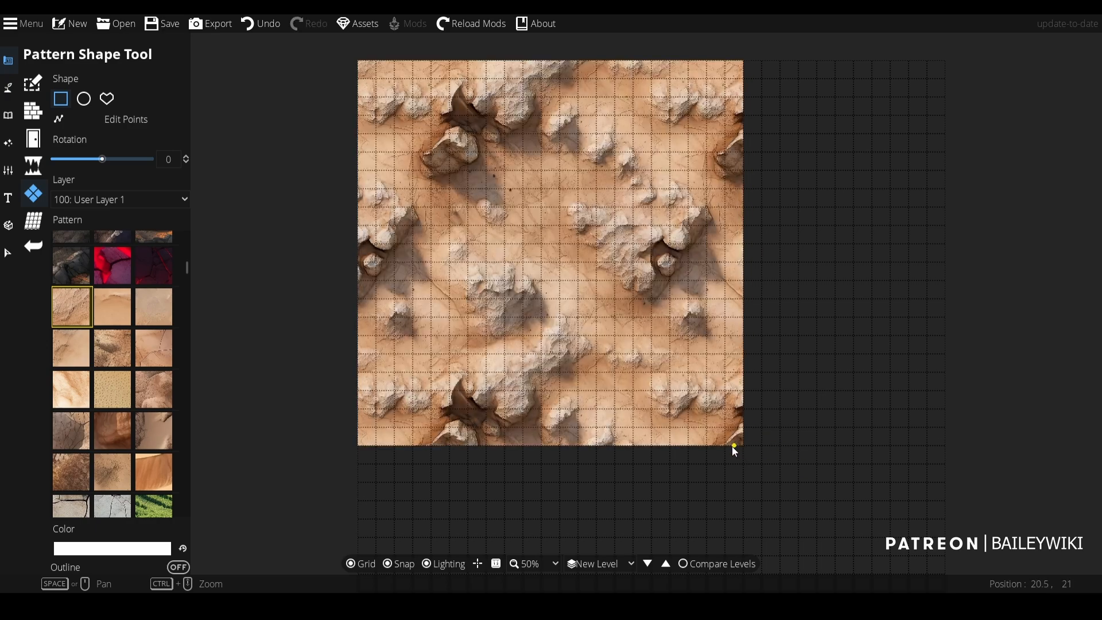
{"action": "scroll", "coordinate": [535, 242], "scroll_direction": "up", "scroll_amount": 3, "text": "ctrl"}
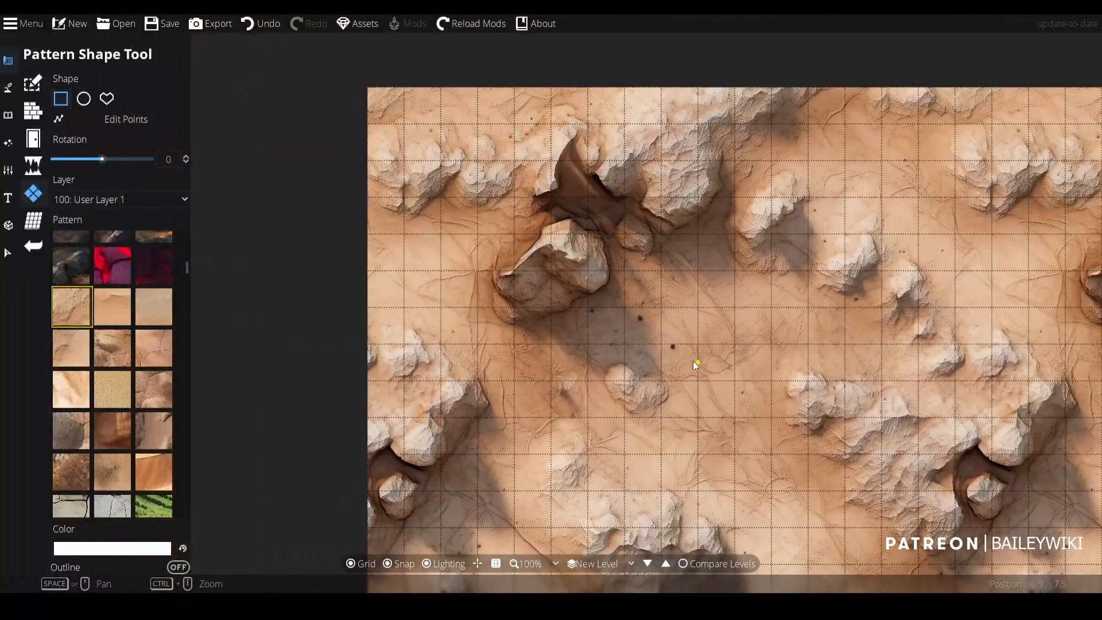
{"action": "left_click_drag", "start_coordinate": [694, 361], "coordinate": [534, 200]}
{"action": "scroll", "coordinate": [615, 276], "scroll_direction": "down", "scroll_amount": 3, "text": "ctrl"}
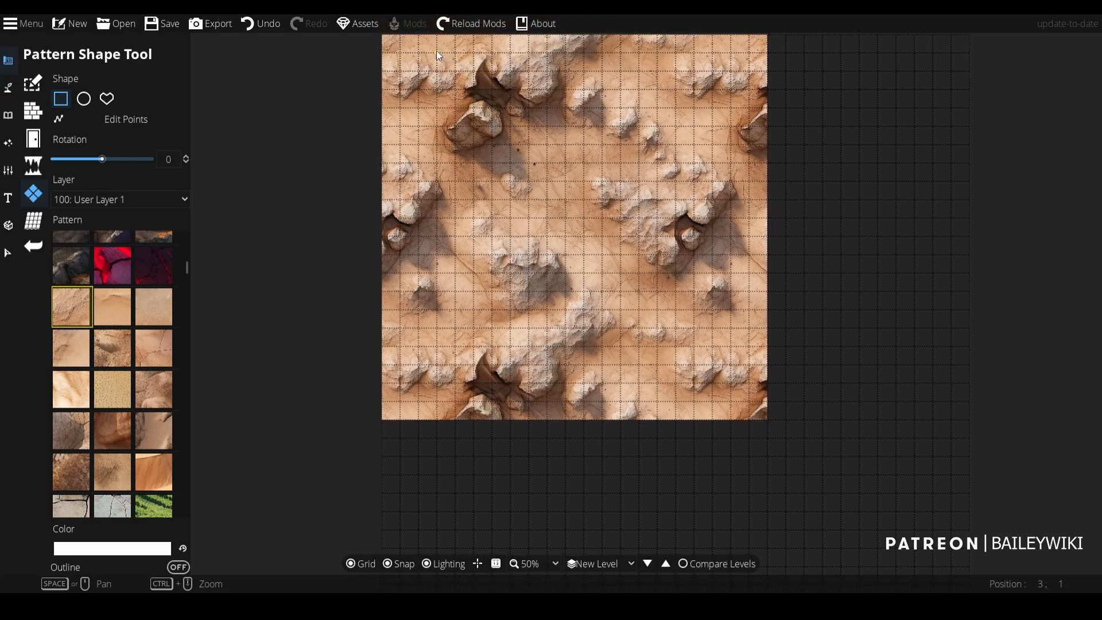
- Draw a smaller pattern shape about 9 by 9 squares over the large one and delete the large one
{"action": "left_click_drag", "start_coordinate": [437, 51], "coordinate": [602, 219]}
{"action": "left_click", "coordinate": [12, 250]}
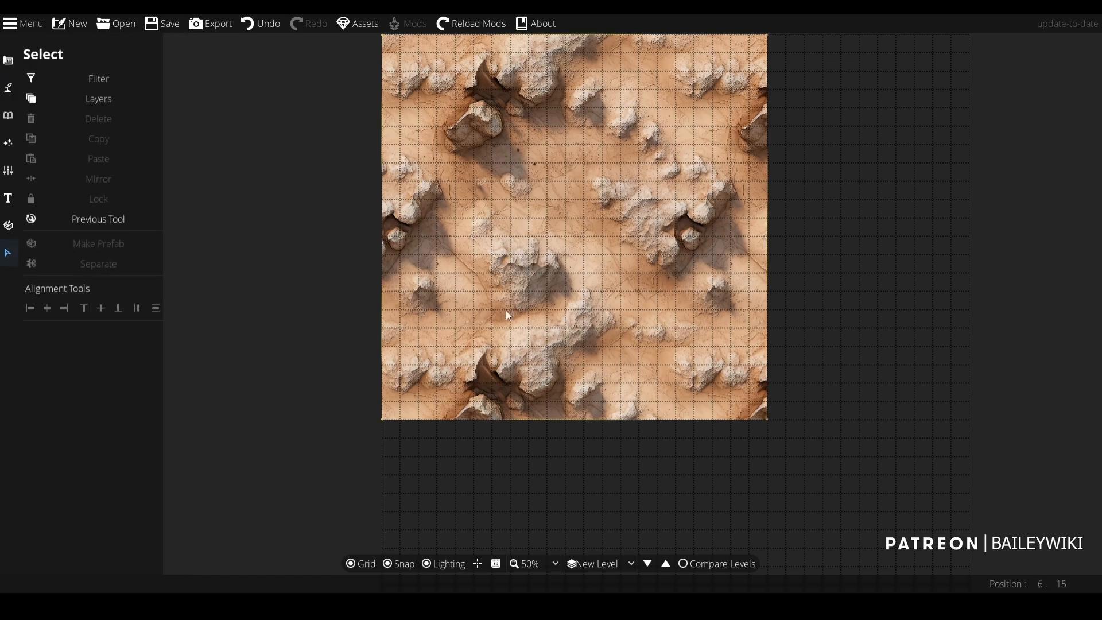
{"action": "left_click", "coordinate": [544, 318]}
{"action": "key", "text": "Delete"}
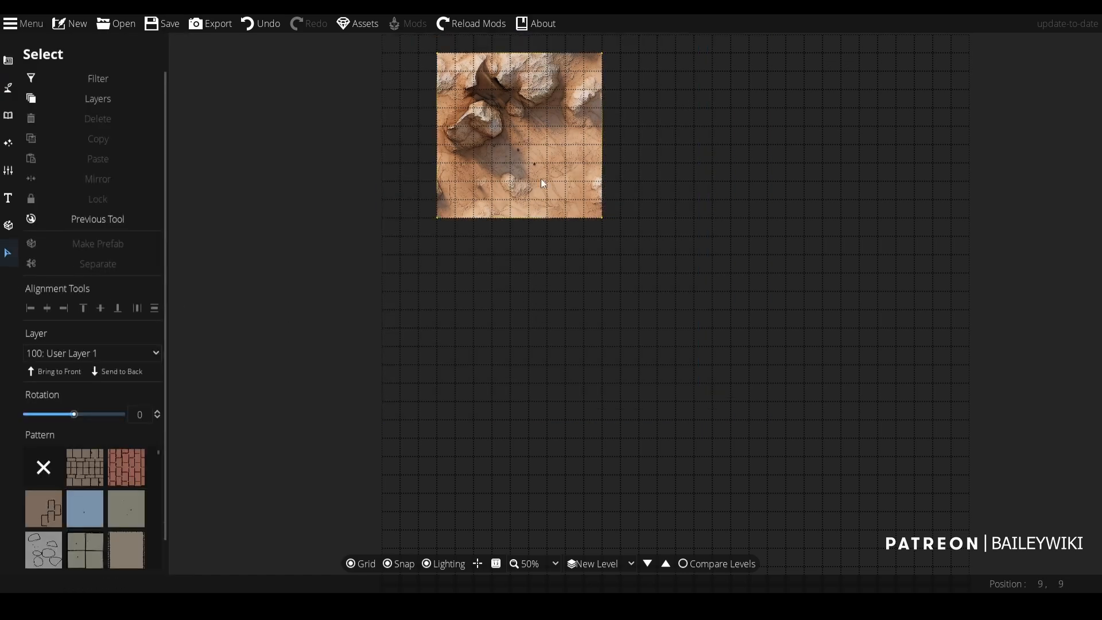
- Change the remaining shape's pattern to the cracked desert rock texture with large pale boulders
{"action": "left_click", "coordinate": [507, 125]}
{"action": "scroll", "coordinate": [166, 431], "scroll_direction": "down", "scroll_amount": 2}
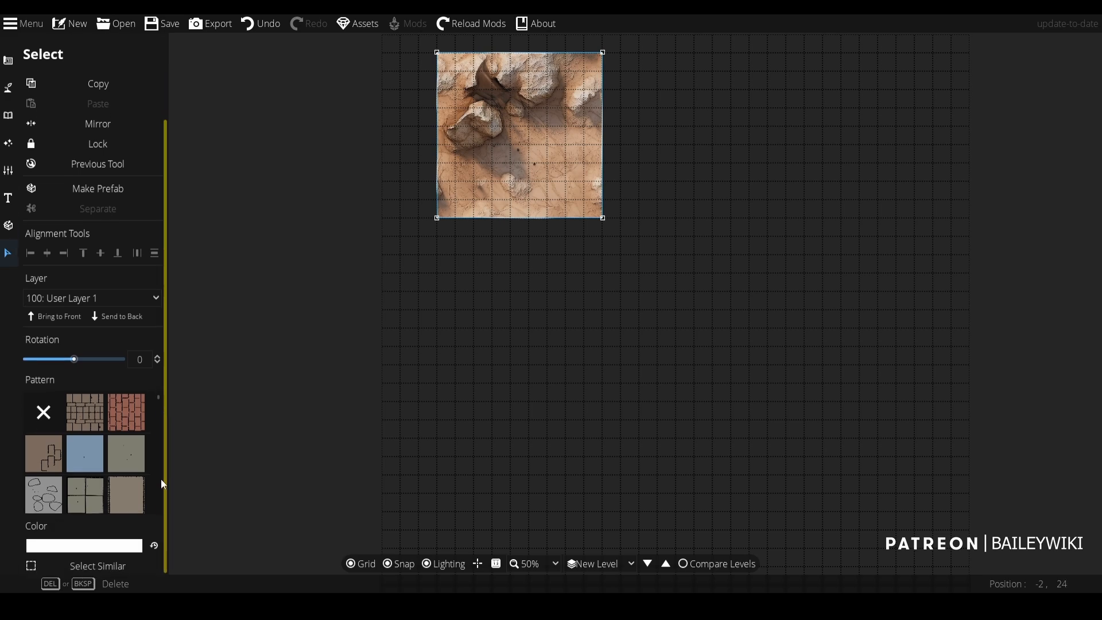
{"action": "scroll", "coordinate": [127, 459], "scroll_direction": "down", "scroll_amount": 6}
{"action": "scroll", "coordinate": [115, 459], "scroll_direction": "down", "scroll_amount": 8}
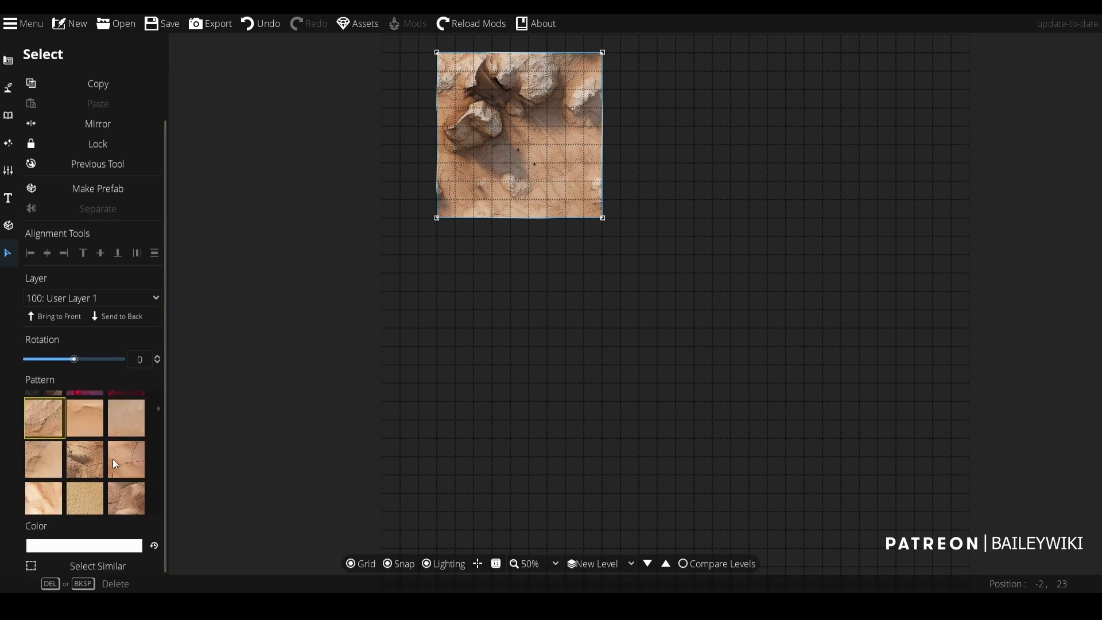
{"action": "left_click", "coordinate": [82, 451]}
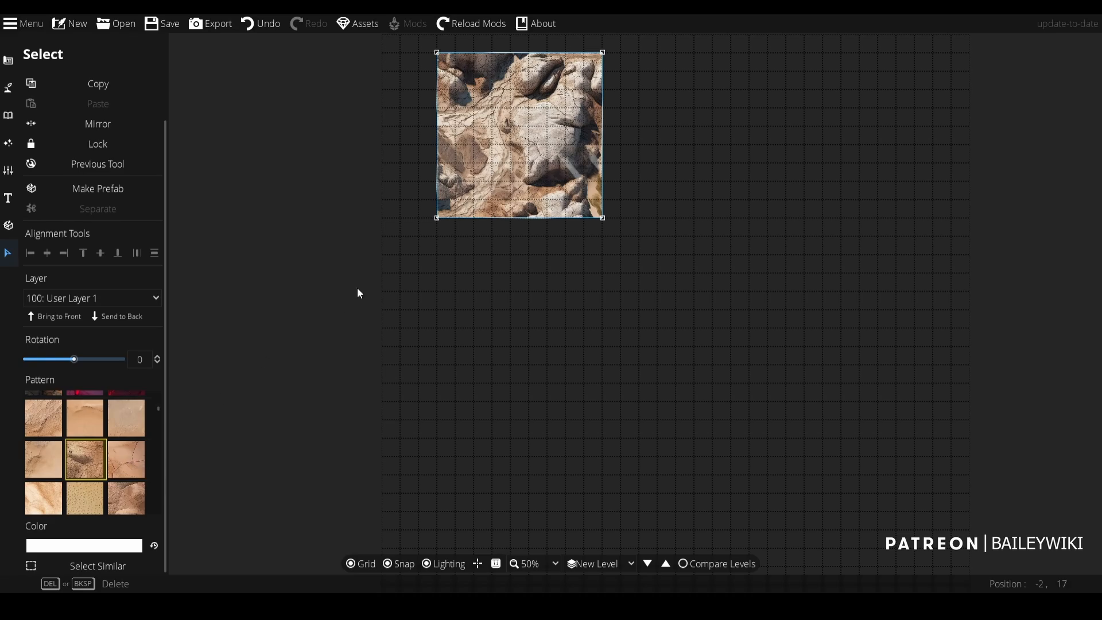
- Move the rocky pattern shape into the upper-left corner of the grid
{"action": "left_click", "coordinate": [587, 224]}
{"action": "left_click_drag", "start_coordinate": [519, 157], "coordinate": [463, 129]}
{"action": "left_click_drag", "start_coordinate": [491, 149], "coordinate": [501, 239]}
{"action": "left_click", "coordinate": [560, 309]}
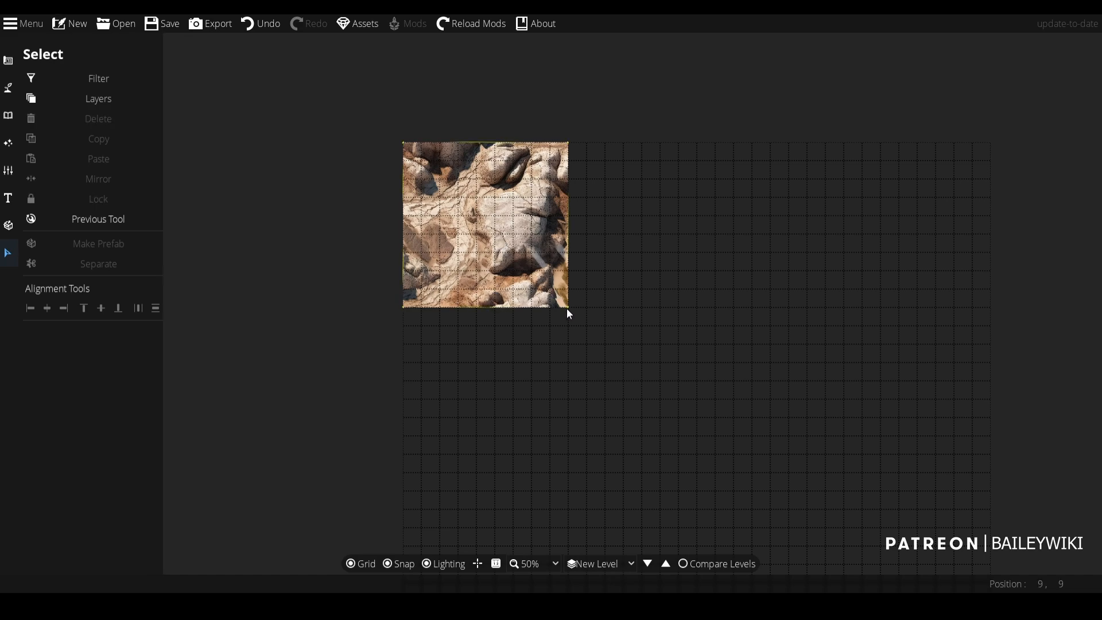
- Scale the rocky pattern shape from its lower-right corner until it covers the whole grid
{"action": "scroll", "coordinate": [567, 311], "scroll_direction": "up", "scroll_amount": 3}
{"action": "left_click", "coordinate": [572, 290]}
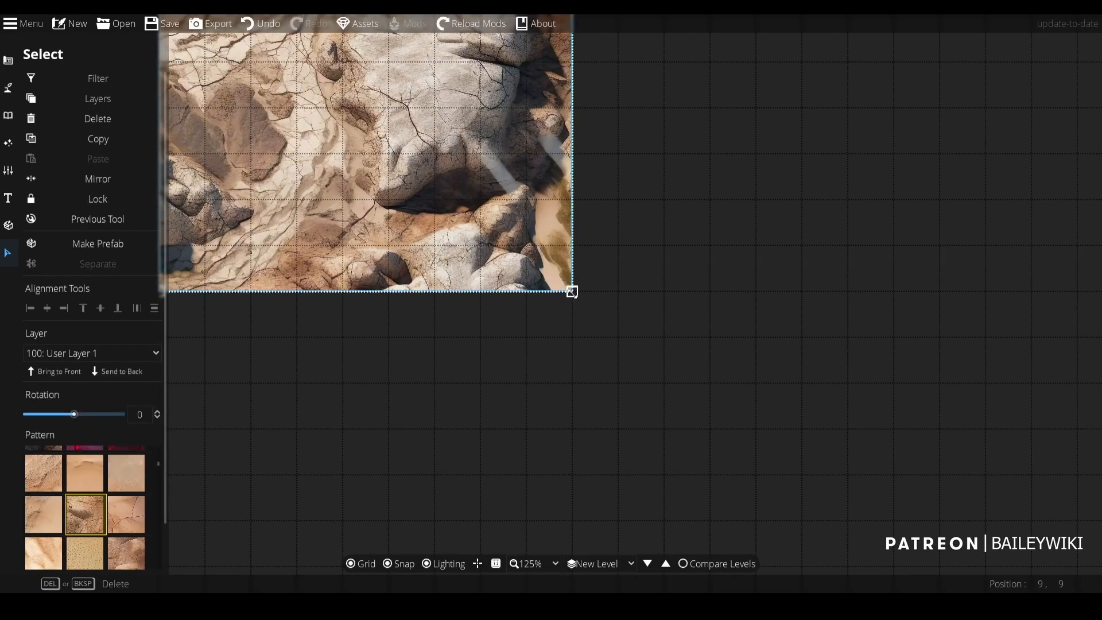
{"action": "left_click_drag", "start_coordinate": [572, 291], "coordinate": [852, 542]}
{"action": "scroll", "coordinate": [843, 435], "scroll_direction": "down", "scroll_amount": 3}
{"action": "left_click_drag", "start_coordinate": [872, 431], "coordinate": [633, 119]}
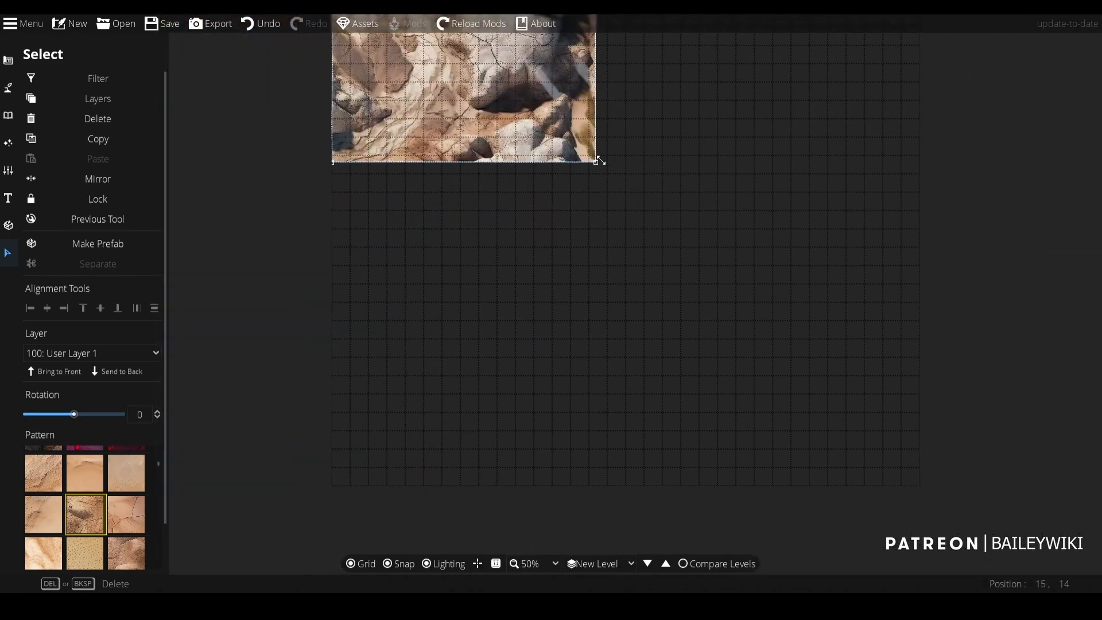
{"action": "left_click_drag", "start_coordinate": [597, 163], "coordinate": [926, 483]}
{"action": "left_click", "coordinate": [391, 531]}
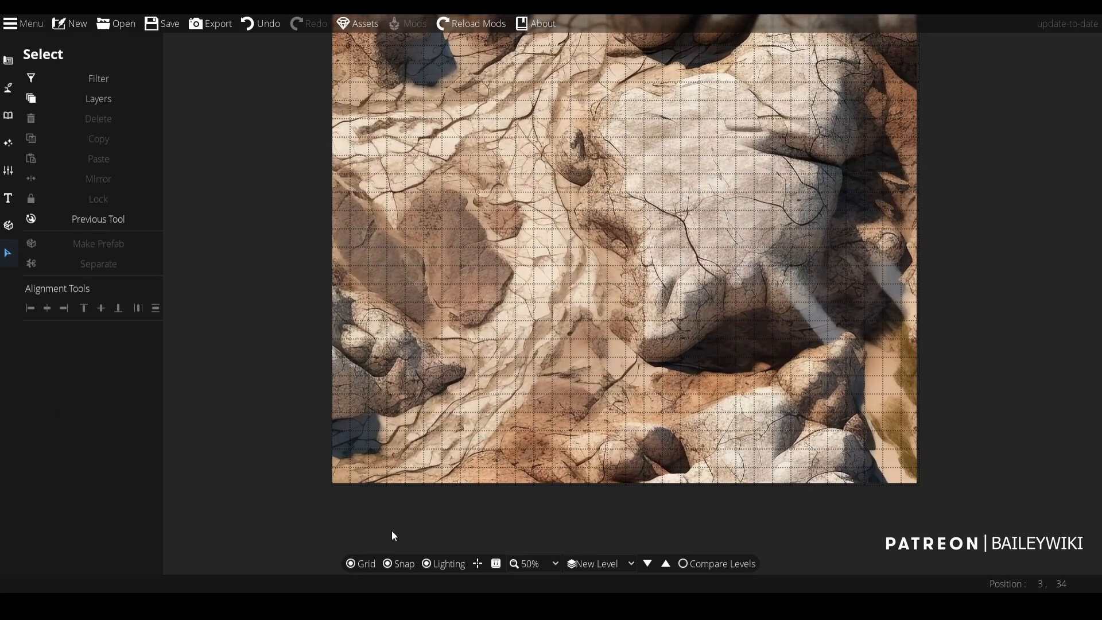
- Hide the grid and examine the enlarged rock texture close up and across the whole map
{"action": "left_click", "coordinate": [367, 564]}
{"action": "left_click_drag", "start_coordinate": [475, 236], "coordinate": [446, 270]}
{"action": "scroll", "coordinate": [440, 386], "scroll_direction": "down", "scroll_amount": 1}
{"action": "scroll", "coordinate": [435, 407], "scroll_direction": "up", "scroll_amount": 1}
{"action": "scroll", "coordinate": [448, 278], "scroll_direction": "up", "scroll_amount": 1}
{"action": "scroll", "coordinate": [499, 340], "scroll_direction": "up", "scroll_amount": 1}
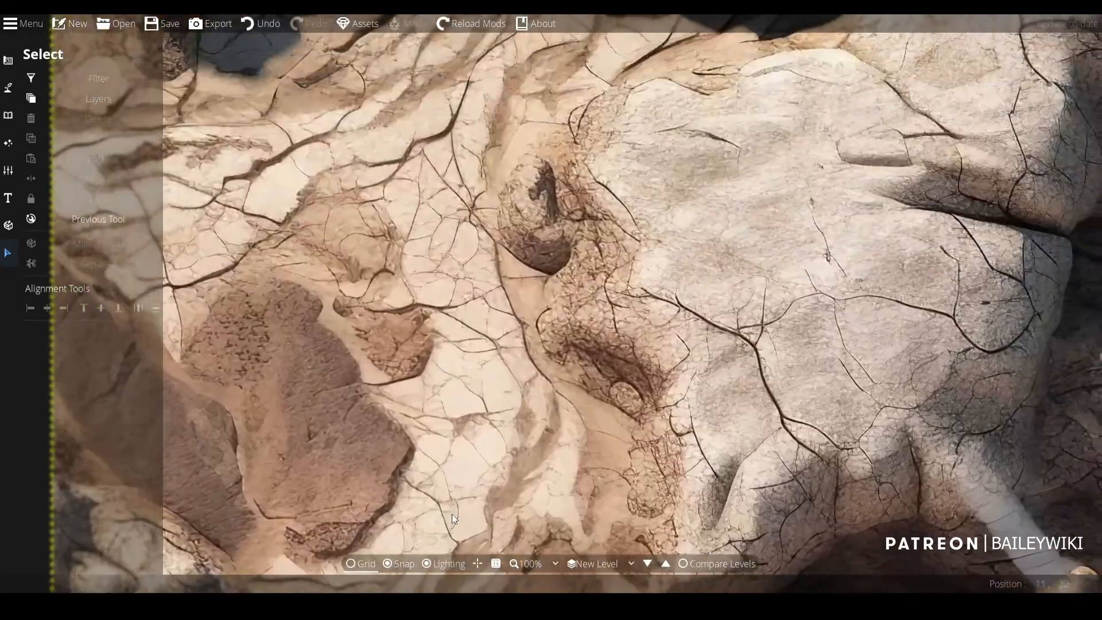
{"action": "scroll", "coordinate": [552, 274], "scroll_direction": "down", "scroll_amount": 2}
{"action": "left_click_drag", "start_coordinate": [559, 294], "coordinate": [722, 147]}
{"action": "left_click_drag", "start_coordinate": [738, 185], "coordinate": [601, 187]}
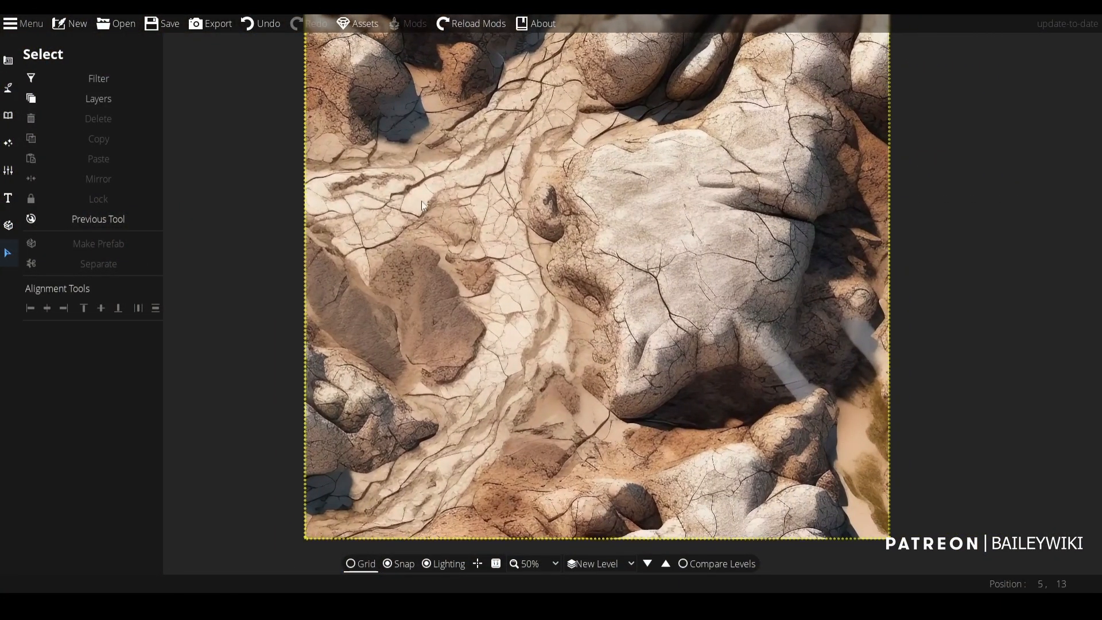
{"action": "left_click_drag", "start_coordinate": [424, 201], "coordinate": [463, 208]}
{"action": "left_click_drag", "start_coordinate": [541, 239], "coordinate": [531, 294]}
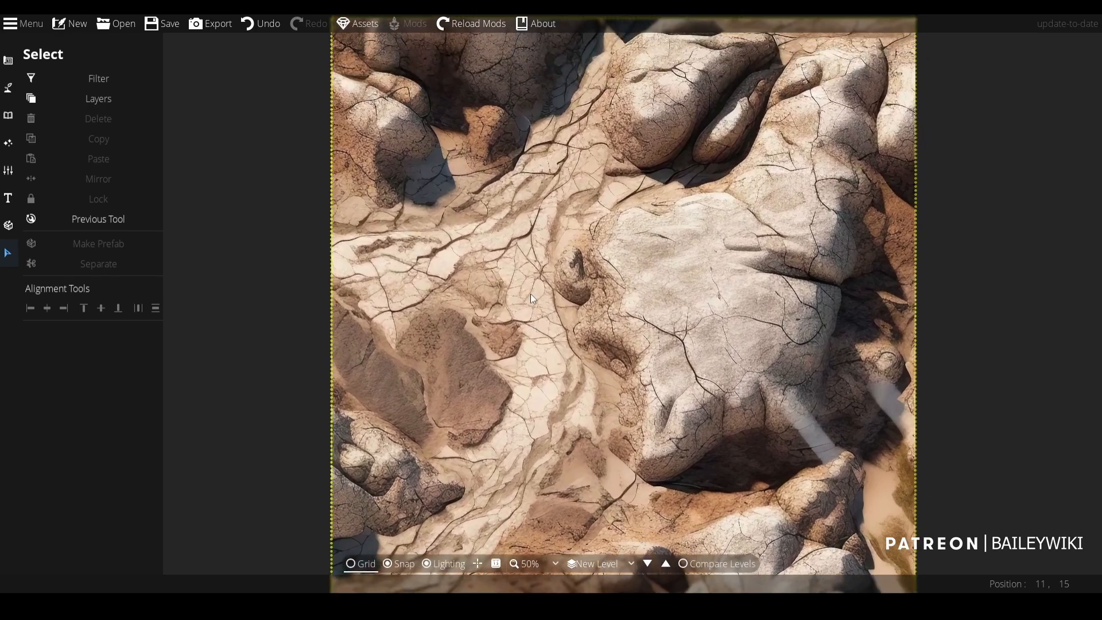
{"action": "scroll", "coordinate": [510, 238], "scroll_direction": "down", "scroll_amount": 2}
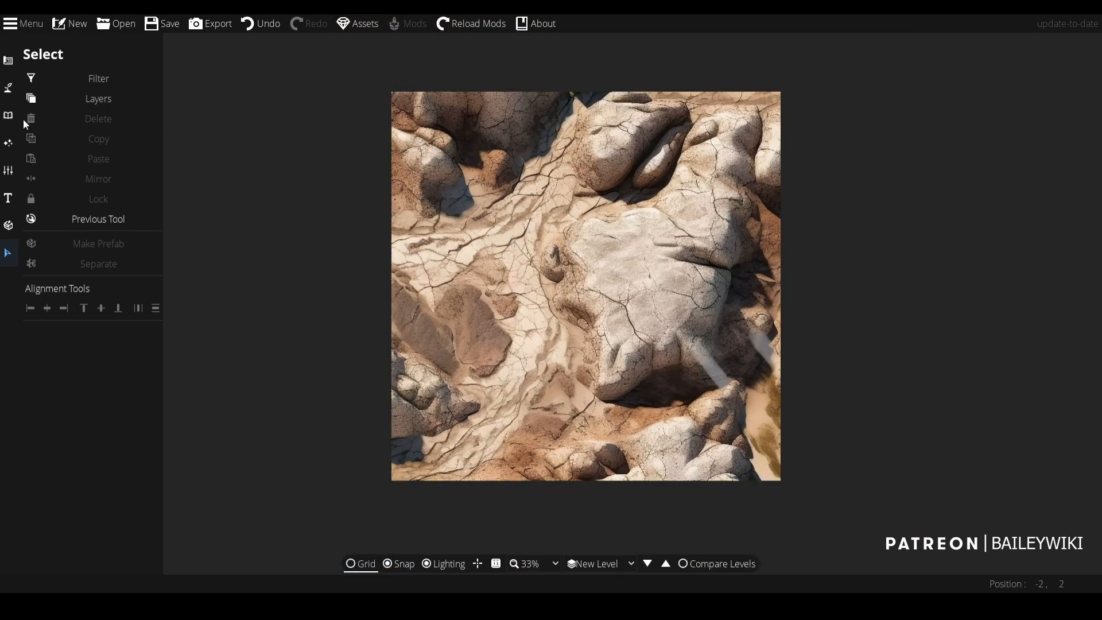
- Filter the object library to the AoA_Frozen tag and pick a speckled colorable texture object at scale 4
{"action": "left_click", "coordinate": [8, 115]}
{"action": "left_click", "coordinate": [59, 82]}
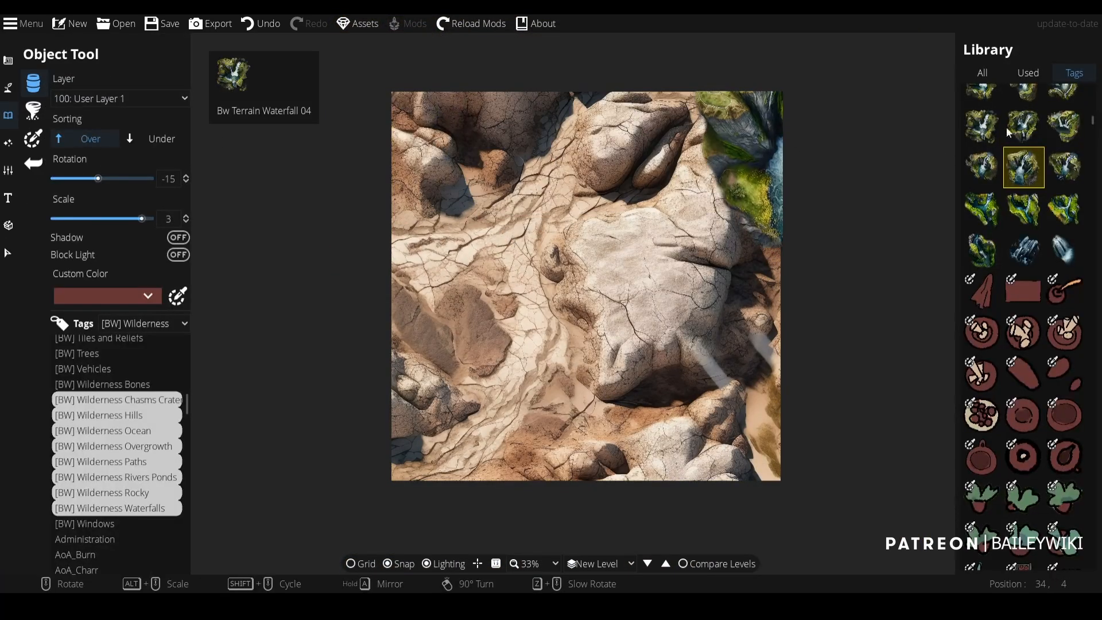
{"action": "scroll", "coordinate": [119, 518], "scroll_direction": "down", "scroll_amount": 3}
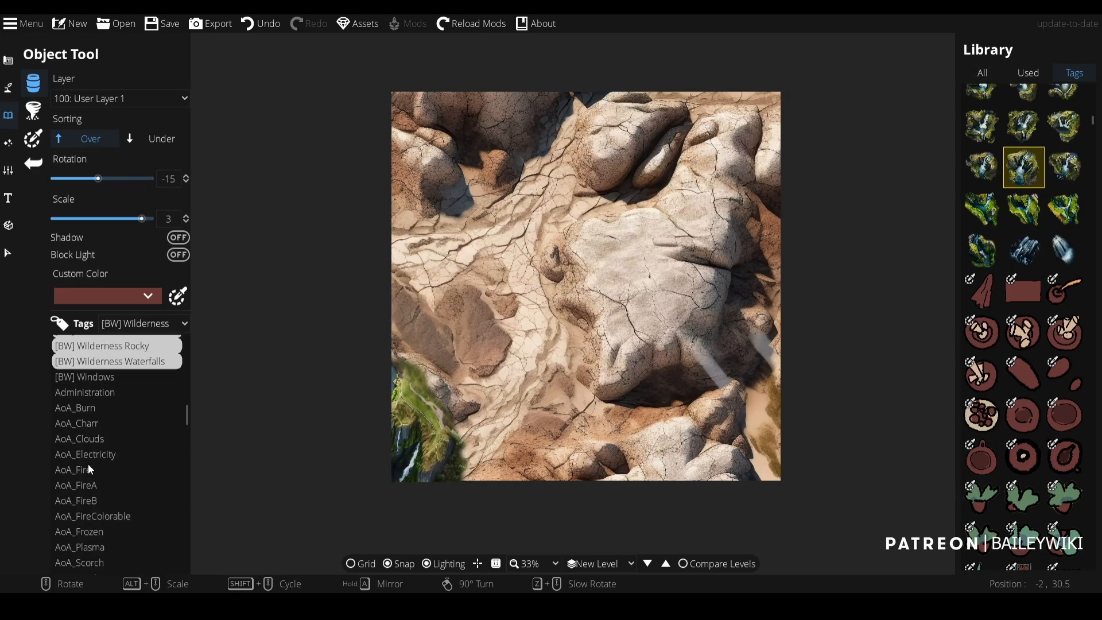
{"action": "left_click", "coordinate": [88, 532]}
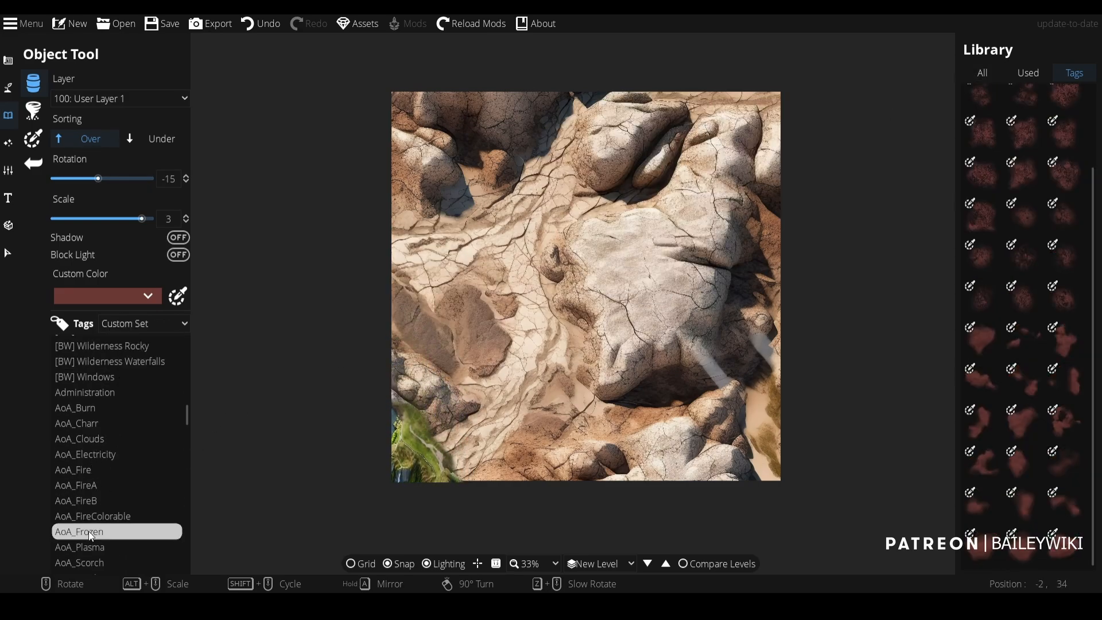
{"action": "left_click", "coordinate": [1064, 96]}
{"action": "scroll", "coordinate": [675, 244], "scroll_direction": "up", "scroll_amount": 1, "text": "alt"}
{"action": "scroll", "coordinate": [676, 245], "scroll_direction": "up", "scroll_amount": 2, "text": "alt"}
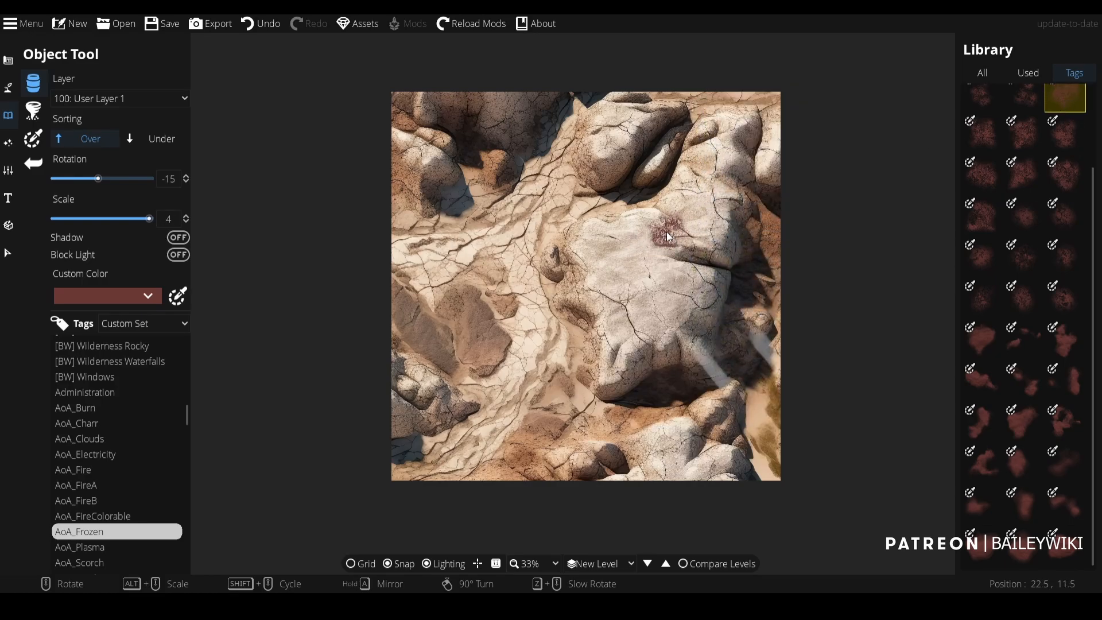
- Set the object's custom color to e9decd, sampled from the pale rock, with an alpha of 171
{"action": "left_click", "coordinate": [165, 295]}
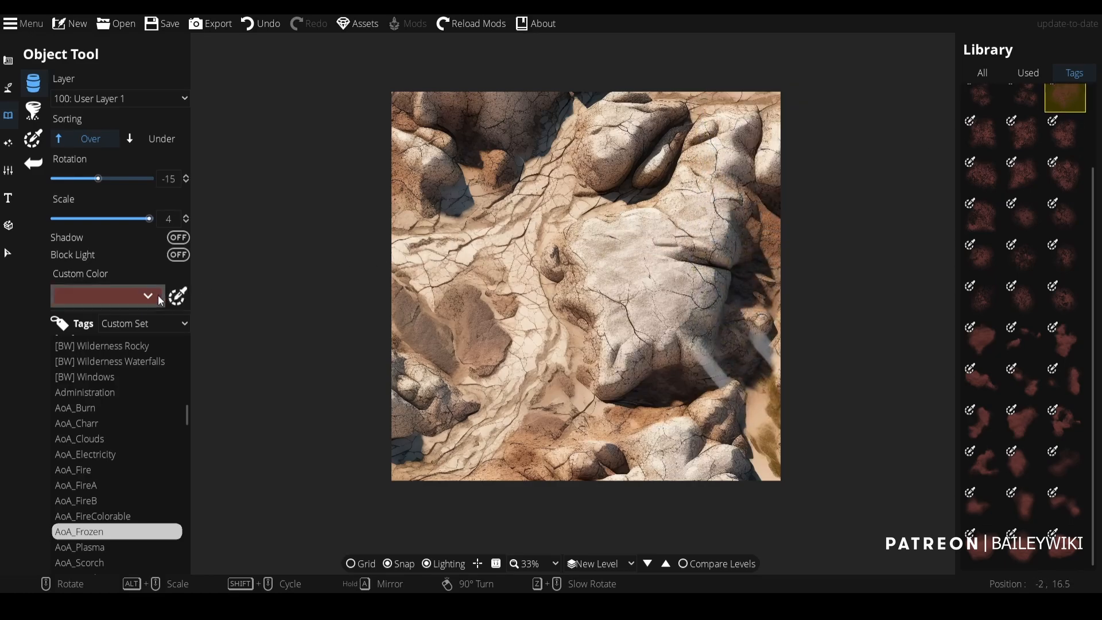
{"action": "left_click", "coordinate": [165, 424]}
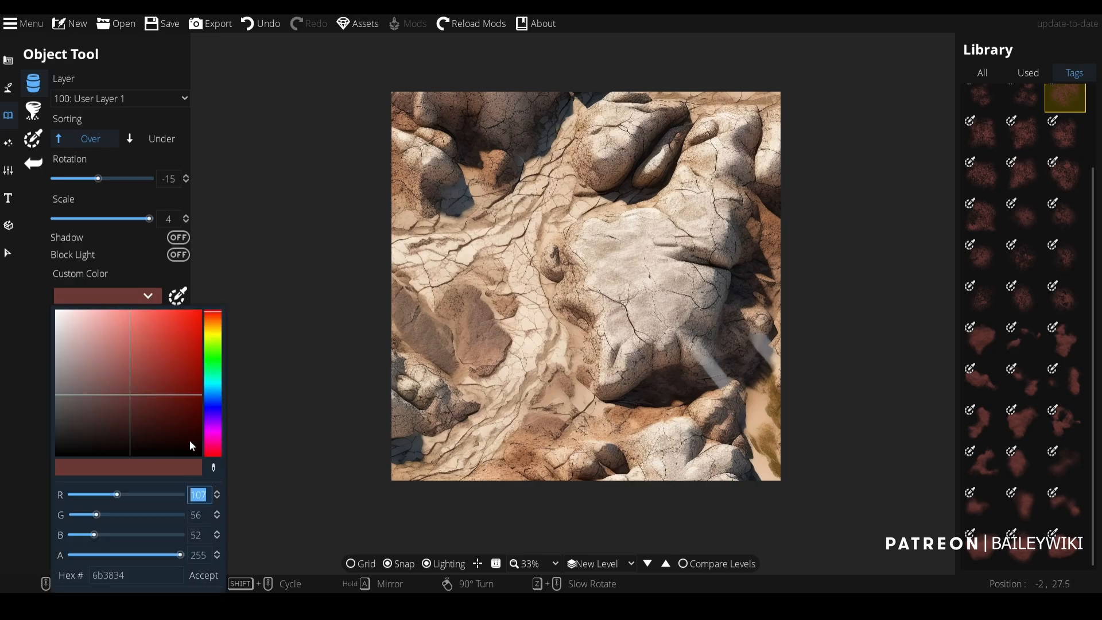
{"action": "left_click", "coordinate": [213, 468]}
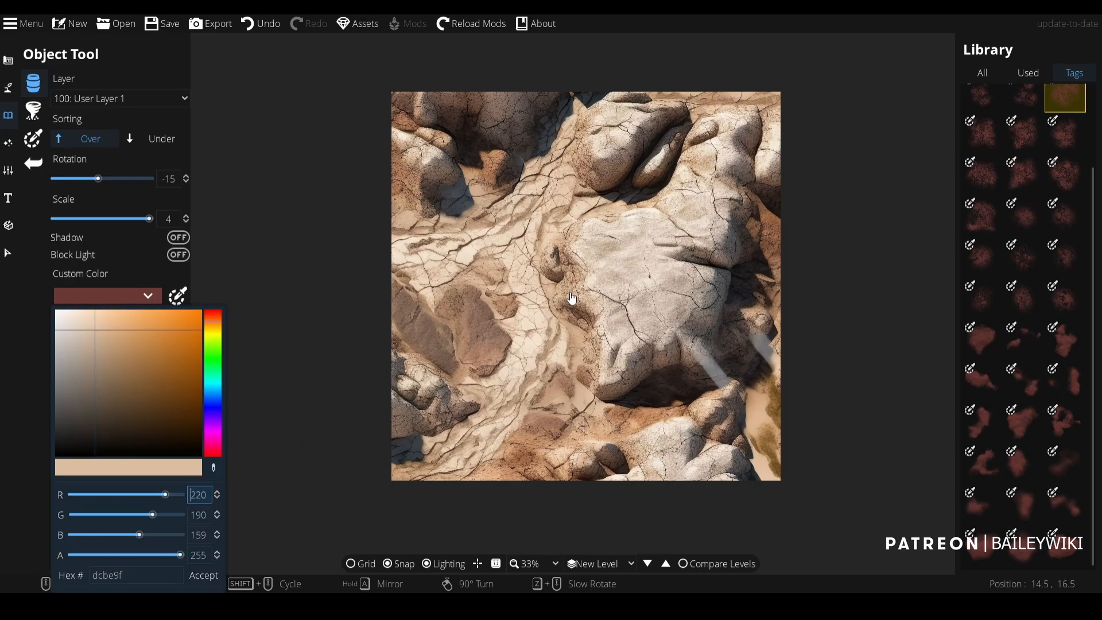
{"action": "left_click", "coordinate": [629, 257]}
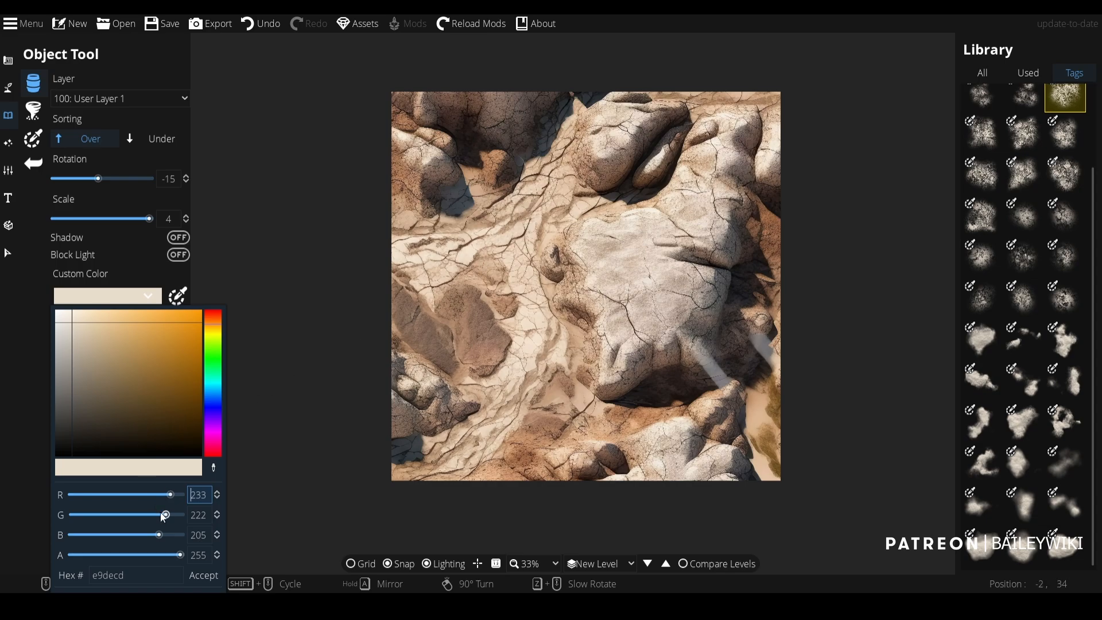
{"action": "left_click_drag", "start_coordinate": [157, 558], "coordinate": [146, 553]}
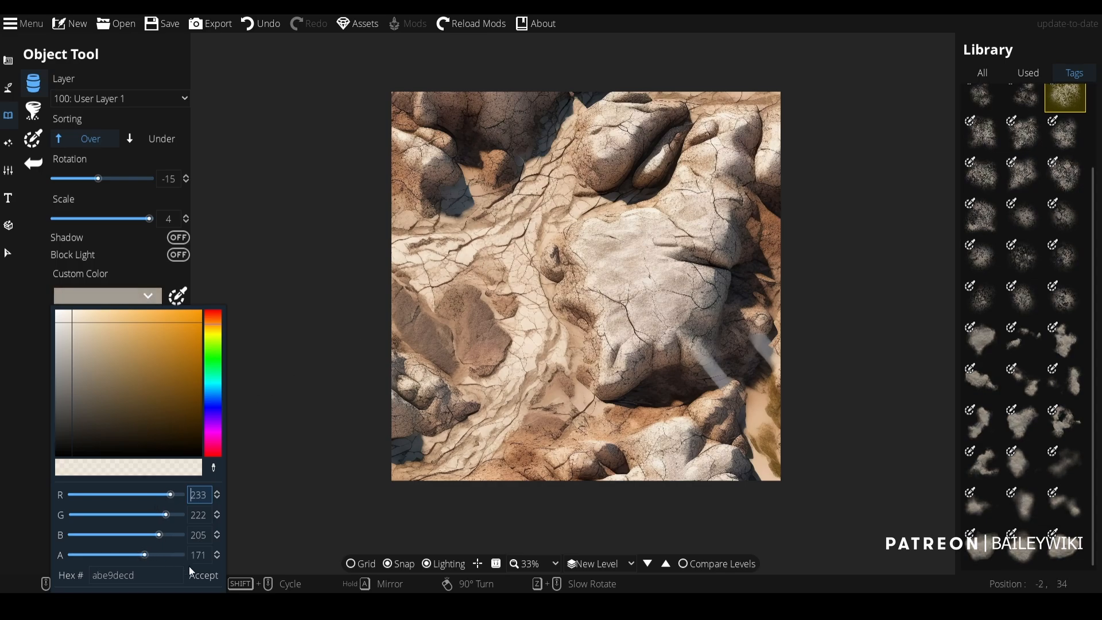
{"action": "left_click", "coordinate": [204, 575]}
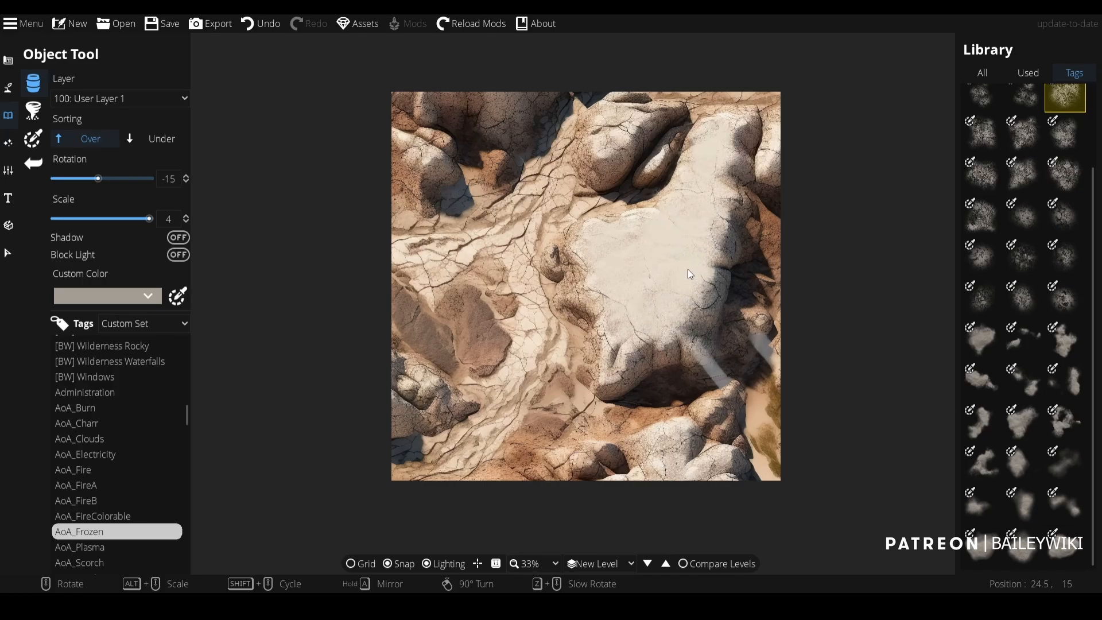
- Stamp the pale texture over the large boulder's flat top, out to the map's upper-right edge
{"action": "left_click_drag", "start_coordinate": [682, 275], "coordinate": [646, 369]}
{"action": "scroll", "coordinate": [723, 239], "scroll_direction": "up", "scroll_amount": 5}
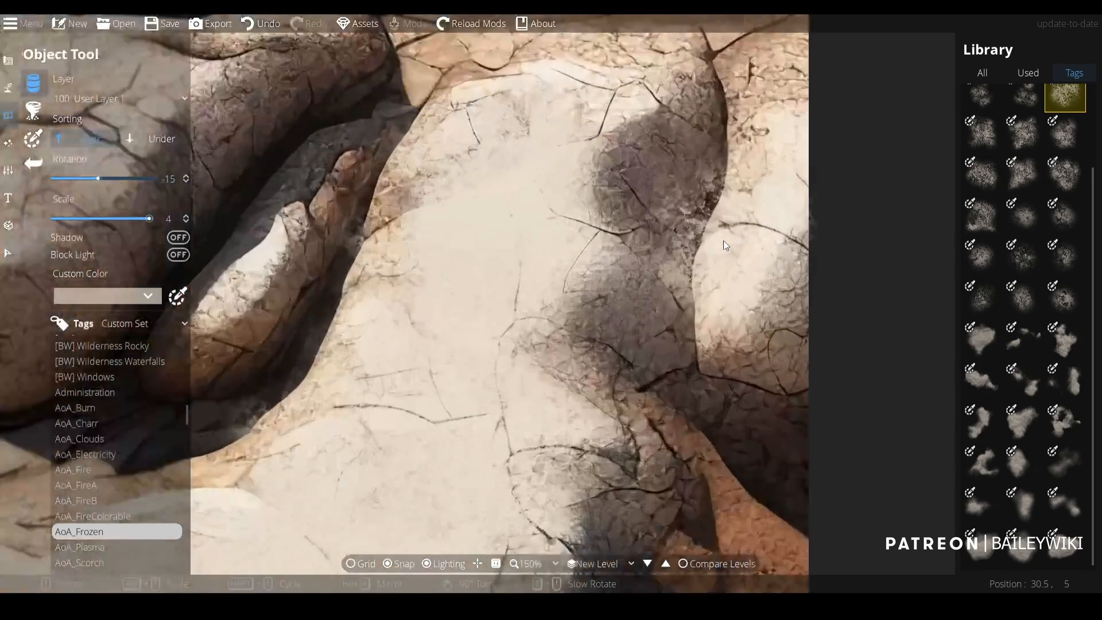
{"action": "mouse_move", "coordinate": [646, 198]}
{"action": "left_mouse_down"}
{"action": "mouse_move", "coordinate": [629, 258]}
{"action": "mouse_move", "coordinate": [547, 346]}
{"action": "mouse_move", "coordinate": [616, 330]}
{"action": "mouse_move", "coordinate": [696, 263]}
{"action": "mouse_move", "coordinate": [707, 187]}
{"action": "mouse_move", "coordinate": [656, 165]}
{"action": "mouse_move", "coordinate": [636, 169]}
{"action": "mouse_move", "coordinate": [777, 131]}
{"action": "mouse_move", "coordinate": [776, 233]}
{"action": "mouse_move", "coordinate": [716, 275]}
{"action": "mouse_move", "coordinate": [626, 285]}
{"action": "mouse_move", "coordinate": [638, 302]}
{"action": "mouse_move", "coordinate": [539, 329]}
{"action": "left_mouse_up"}
{"action": "scroll", "coordinate": [539, 335], "scroll_direction": "down", "scroll_amount": 5}
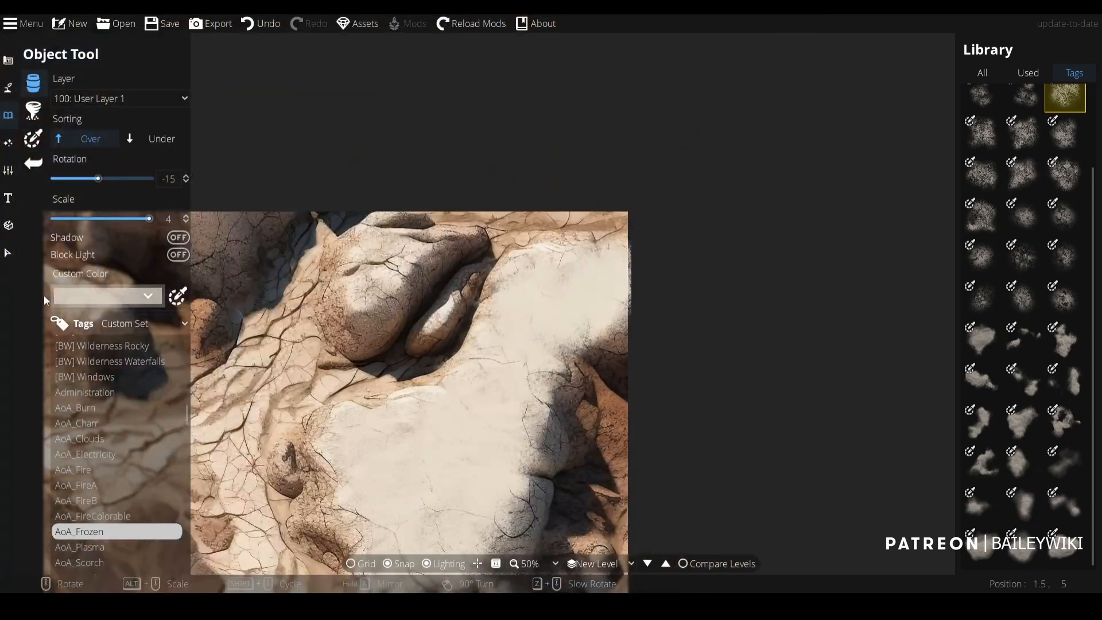
- Enlarge the rocky pattern shape slightly and shift it so it extends past the map's lower-right edges
{"action": "left_click", "coordinate": [8, 253]}
{"action": "scroll", "coordinate": [410, 119], "scroll_direction": "up", "scroll_amount": 1}
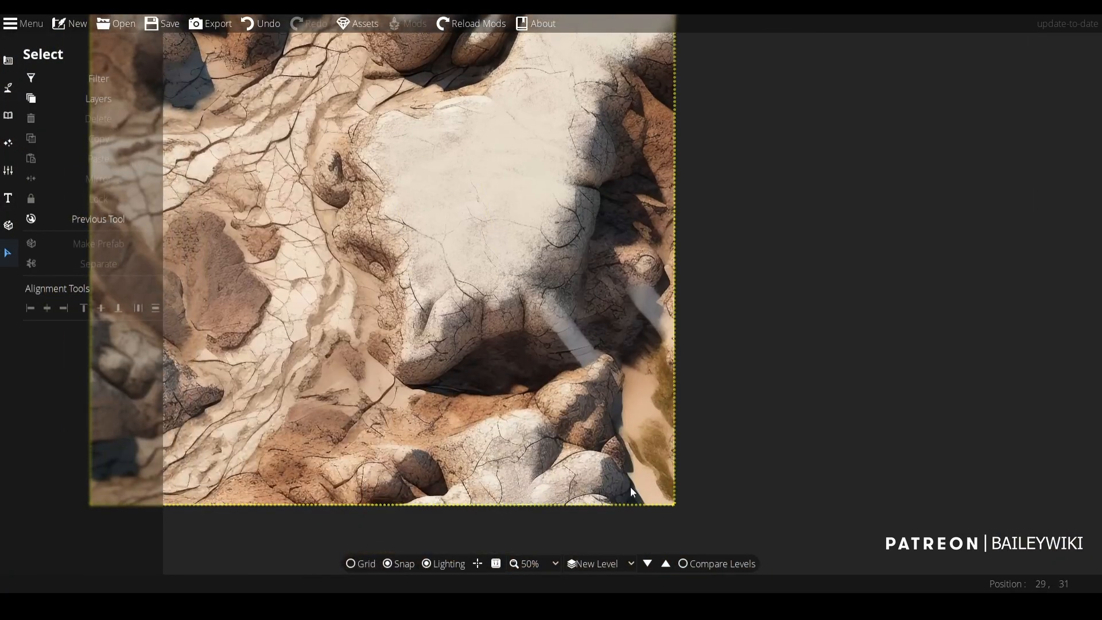
{"action": "left_click", "coordinate": [620, 460]}
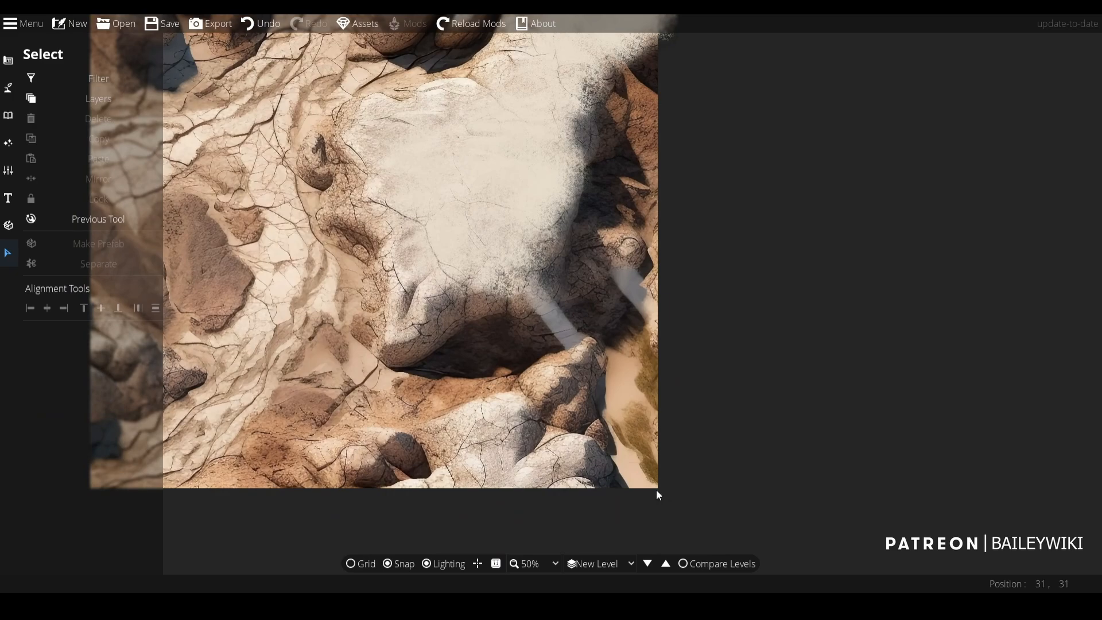
{"action": "left_click_drag", "start_coordinate": [658, 488], "coordinate": [683, 514]}
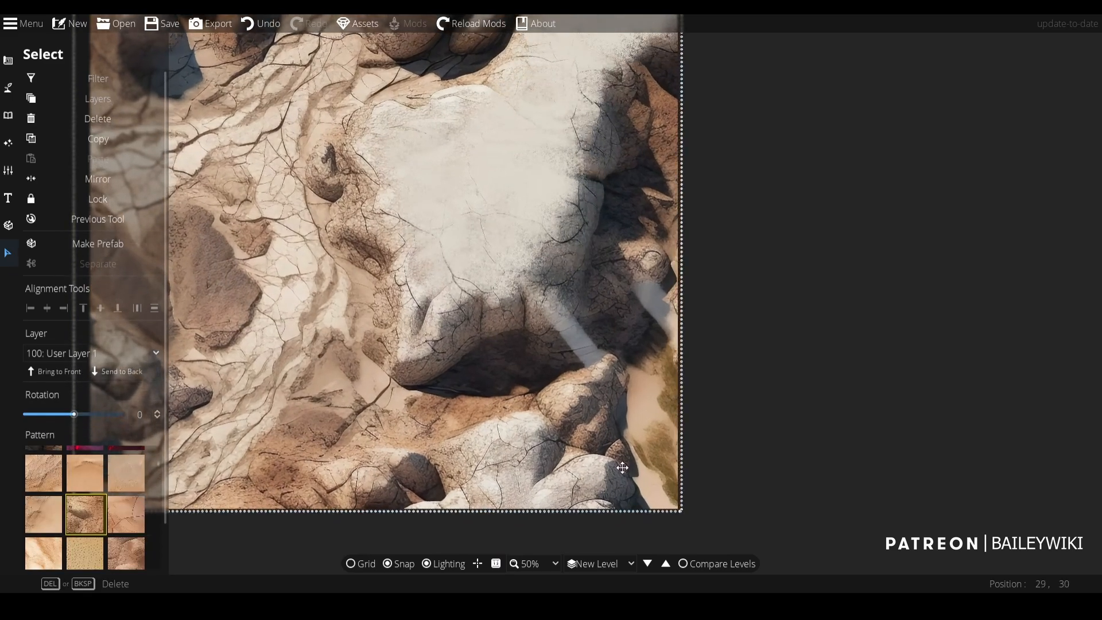
{"action": "left_click_drag", "start_coordinate": [623, 467], "coordinate": [634, 472]}
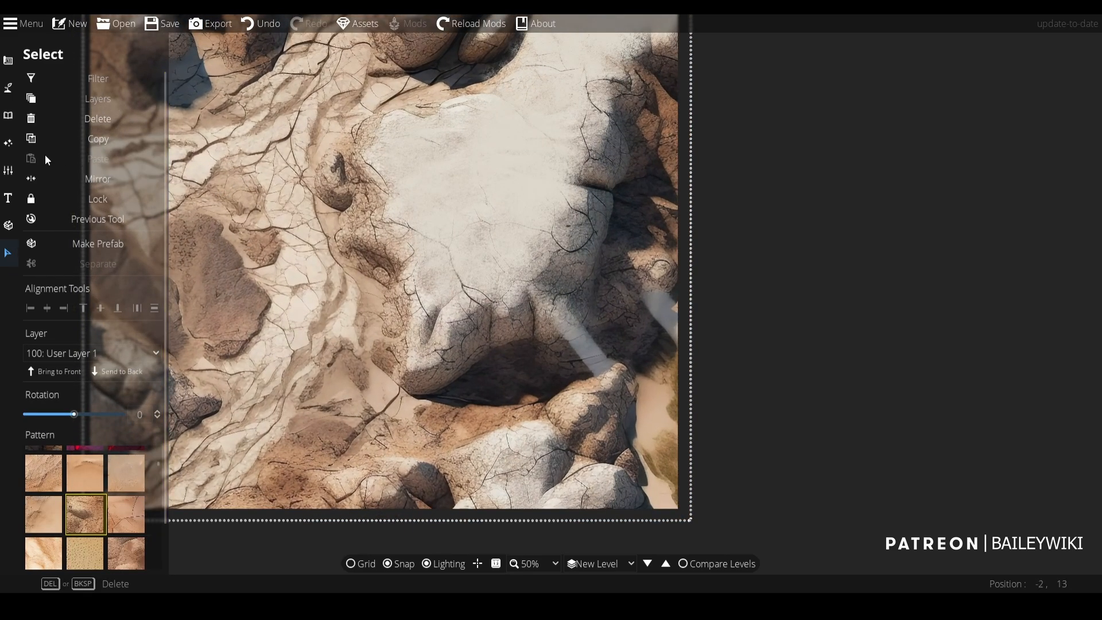
- Add a darker greyish custom color for the speckled texture object, based on the pale rock color
{"action": "left_click", "coordinate": [7, 116]}
{"action": "left_click", "coordinate": [42, 90]}
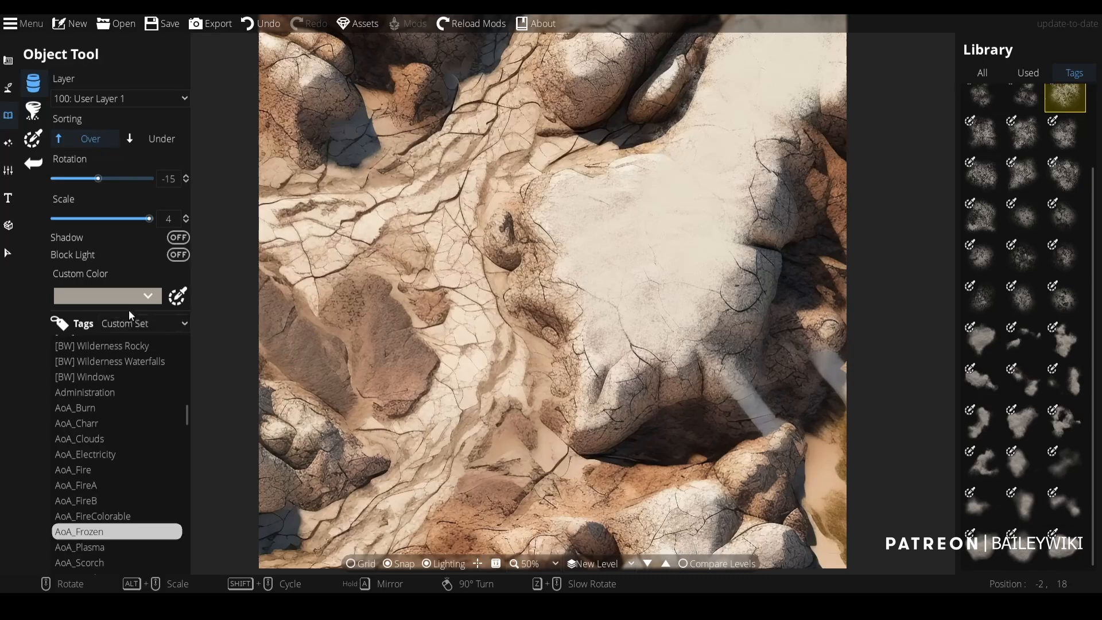
{"action": "left_click", "coordinate": [128, 296]}
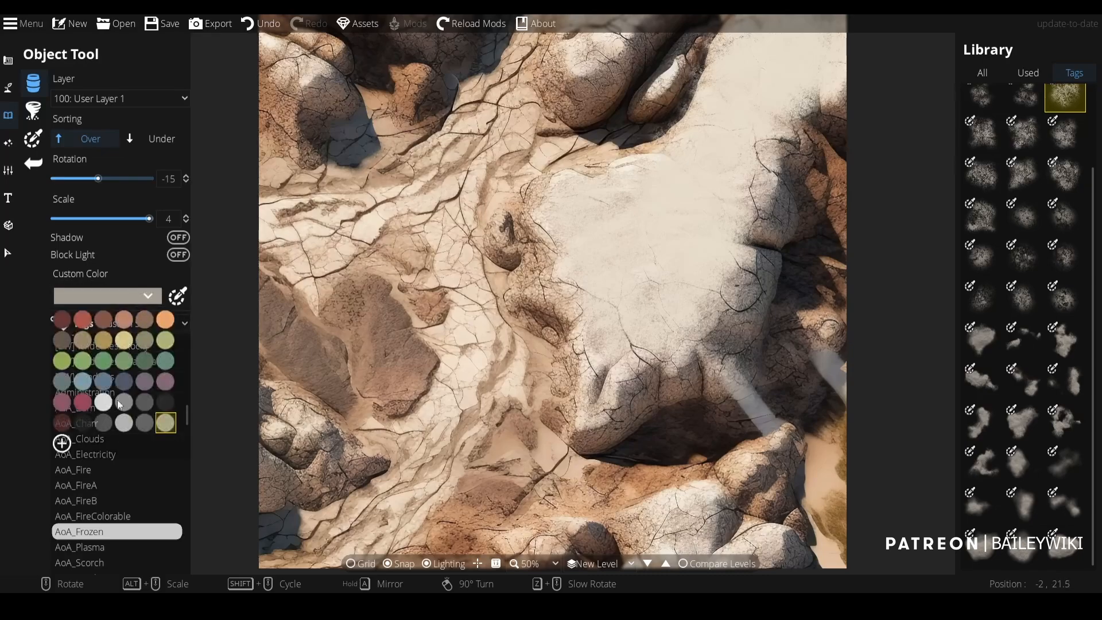
{"action": "left_click", "coordinate": [63, 443]}
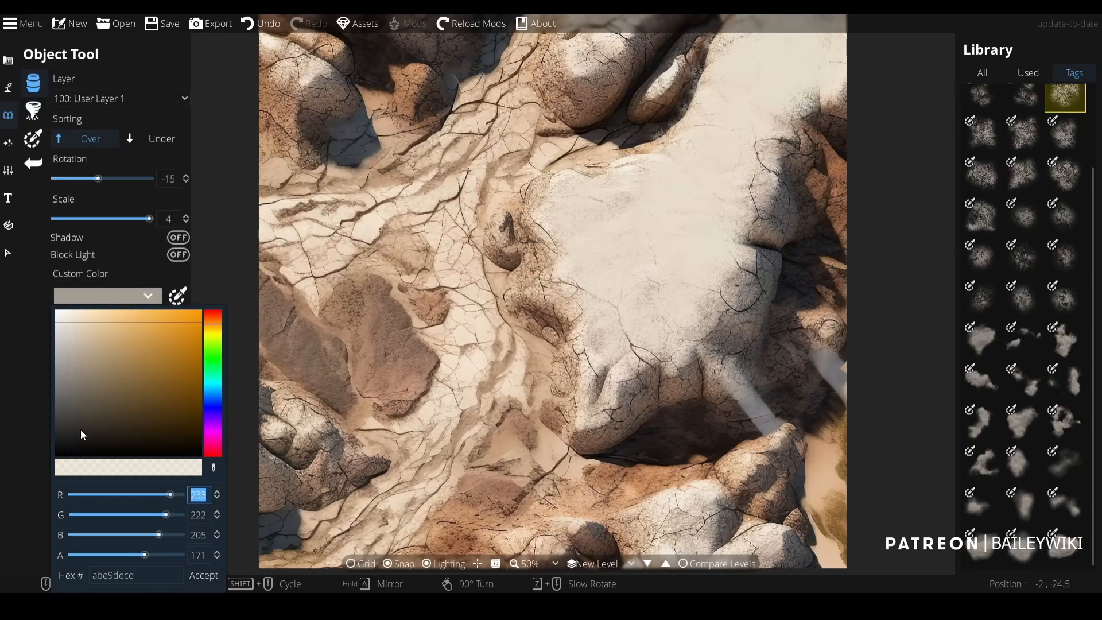
{"action": "left_click", "coordinate": [70, 360]}
{"action": "left_click", "coordinate": [205, 575]}
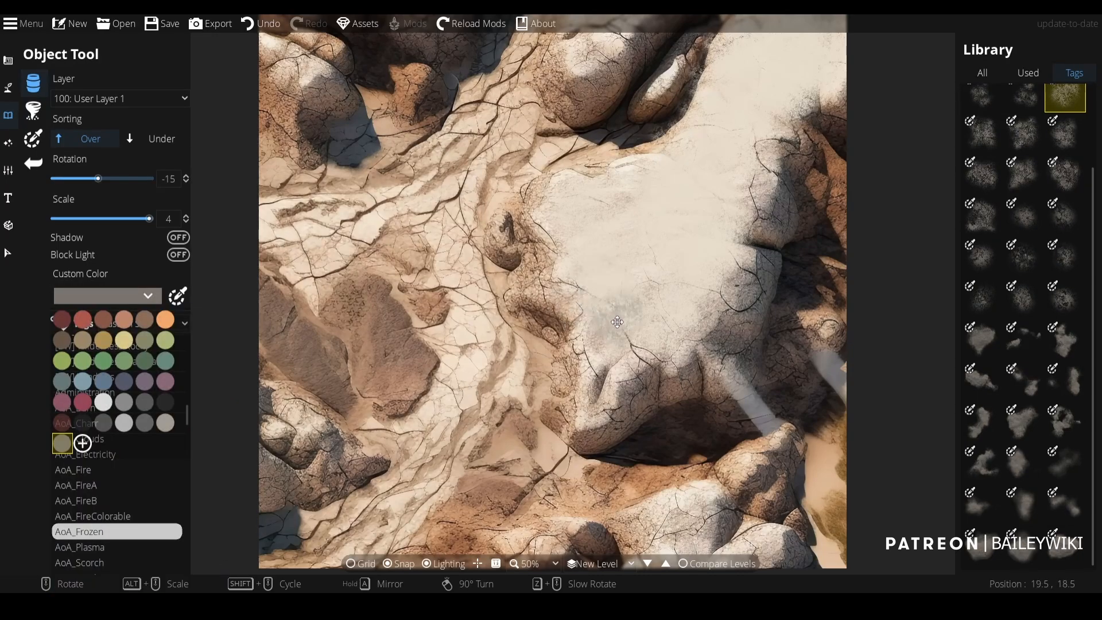
- Stamp the greyer texture at varied rotations over the large boulder's lower flat top, its upper-right end and the pale boulder at the map's lower edge
{"action": "scroll", "coordinate": [631, 281], "scroll_direction": "up", "scroll_amount": 7}
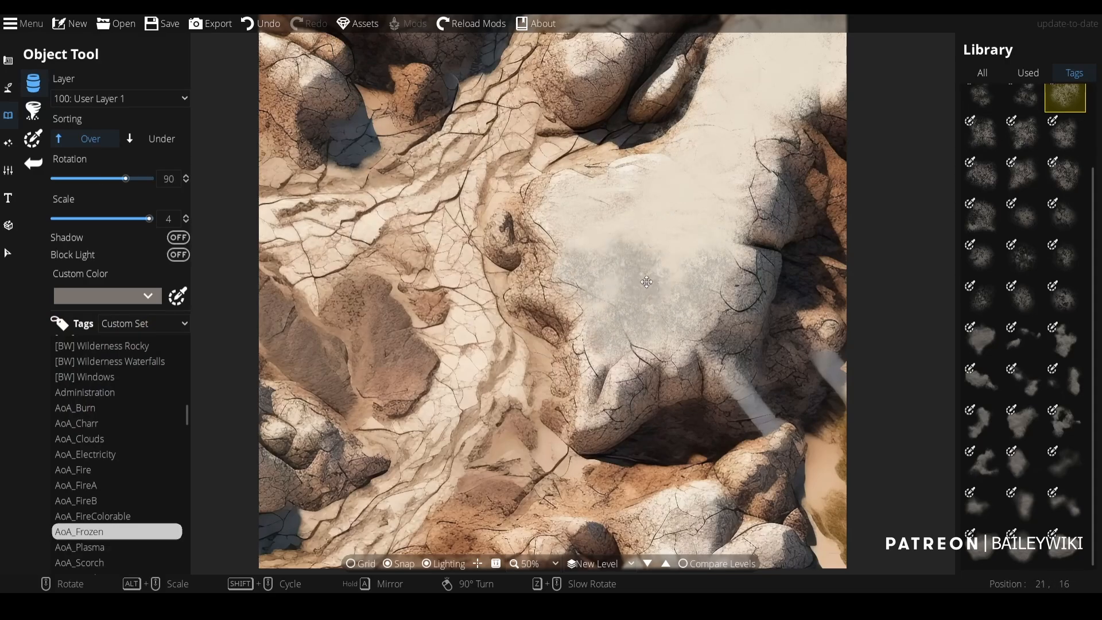
{"action": "scroll", "coordinate": [599, 357], "scroll_direction": "up", "scroll_amount": 6}
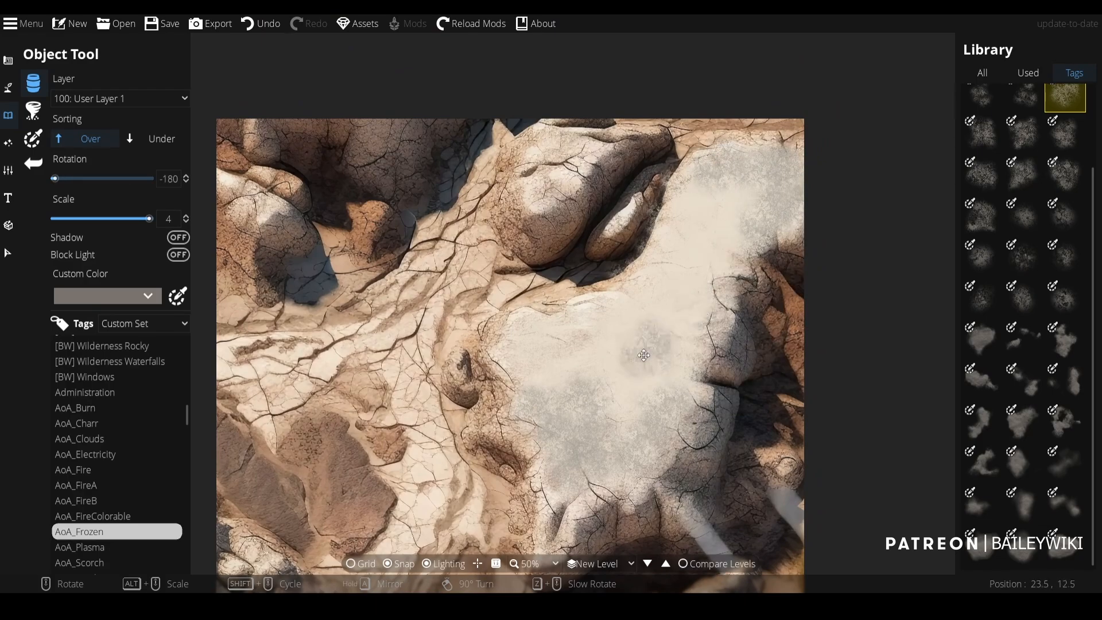
{"action": "scroll", "coordinate": [643, 347], "scroll_direction": "down", "scroll_amount": 2}
{"action": "scroll", "coordinate": [571, 357], "scroll_direction": "up", "scroll_amount": 3}
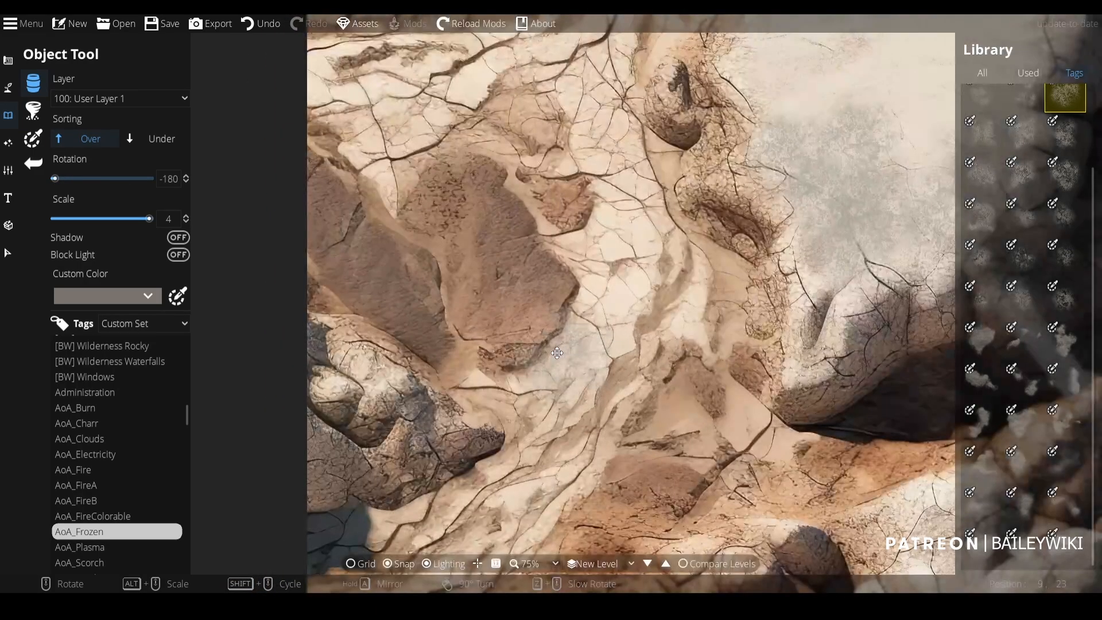
{"action": "scroll", "coordinate": [560, 324], "scroll_direction": "down", "scroll_amount": 3}
{"action": "left_click_drag", "start_coordinate": [592, 281], "coordinate": [579, 316]}
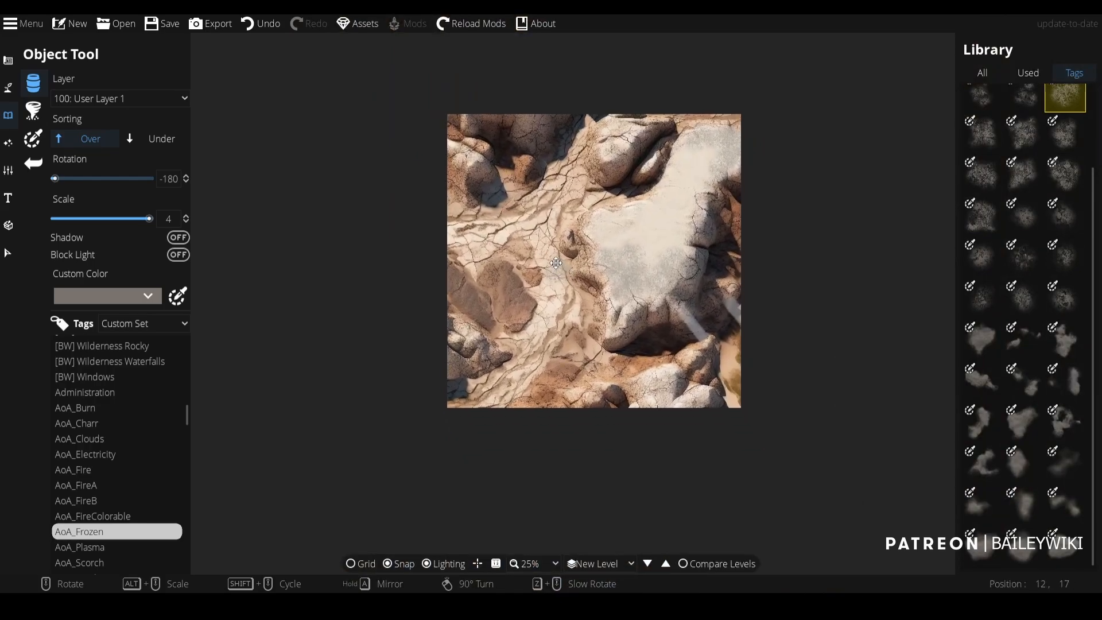
{"action": "scroll", "coordinate": [577, 324], "scroll_direction": "up", "scroll_amount": 2}
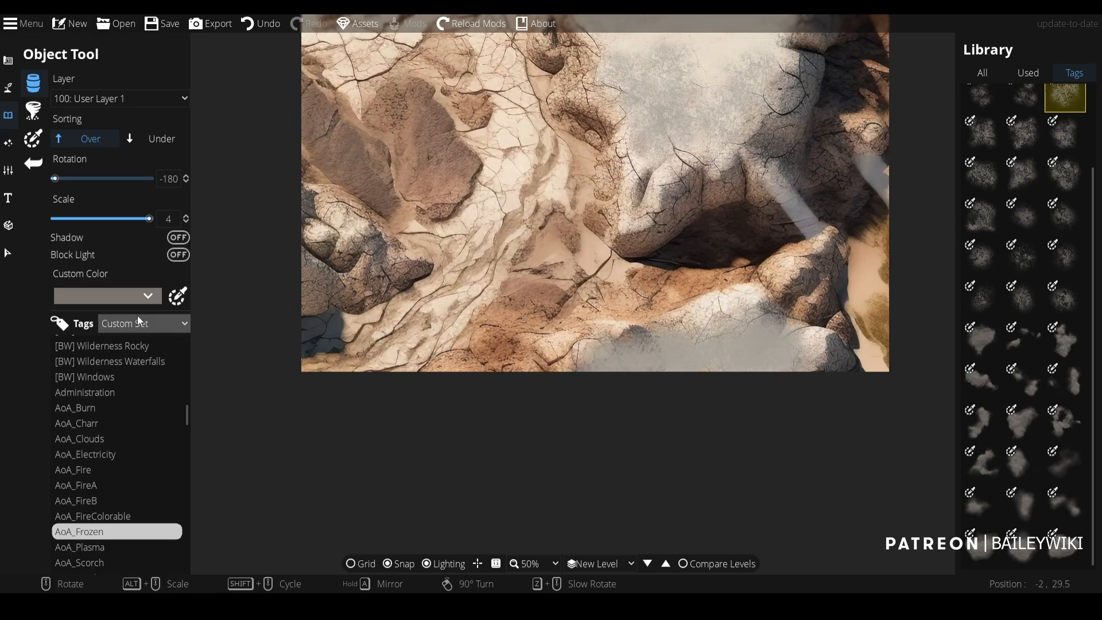
- Return to the lighter beige custom color and blend more texture stamps over the pale boulder at the map's lower edge
{"action": "left_click", "coordinate": [118, 295]}
{"action": "left_click", "coordinate": [163, 427]}
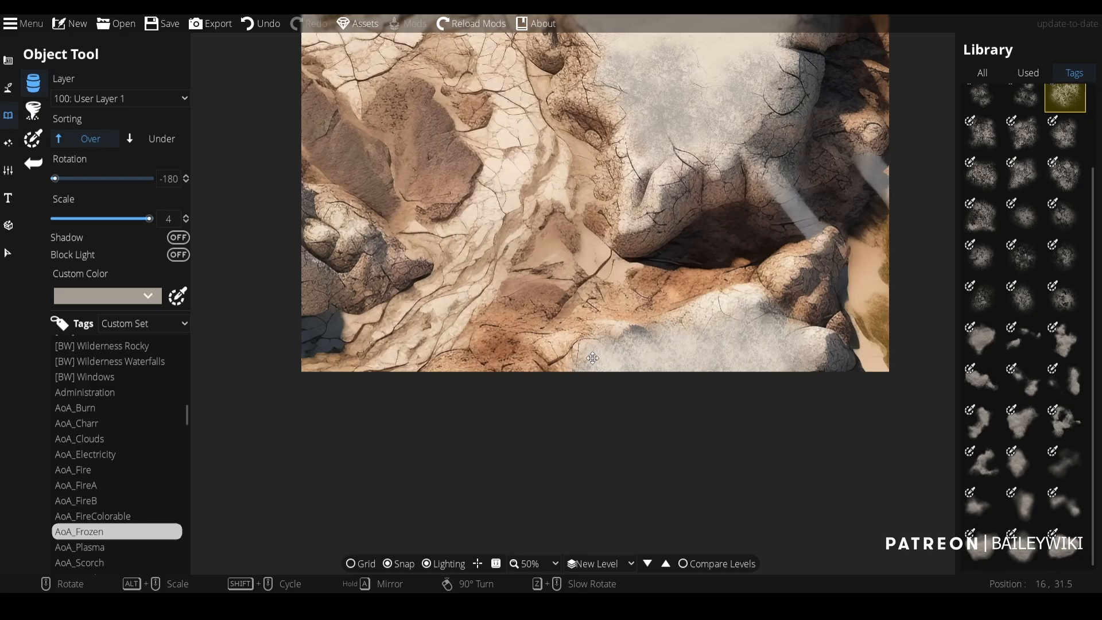
{"action": "left_click_drag", "start_coordinate": [490, 188], "coordinate": [497, 256]}
{"action": "scroll", "coordinate": [509, 327], "scroll_direction": "down", "scroll_amount": 2}
{"action": "scroll", "coordinate": [509, 328], "scroll_direction": "up", "scroll_amount": 1}
{"action": "left_click_drag", "start_coordinate": [526, 330], "coordinate": [528, 301]}
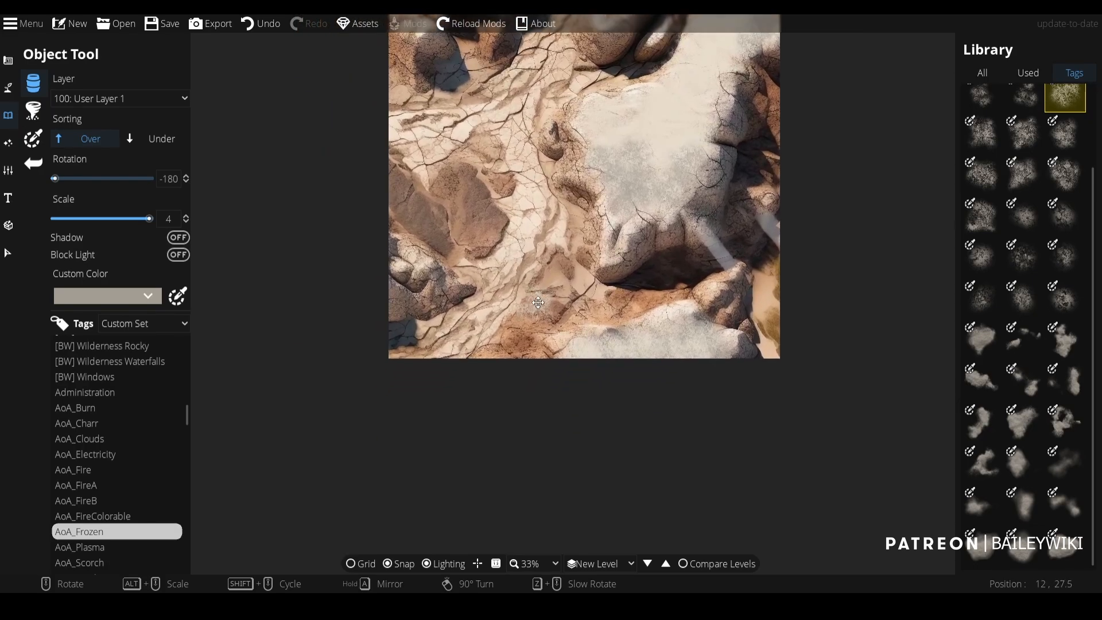
{"action": "scroll", "coordinate": [528, 302], "scroll_direction": "up", "scroll_amount": 1}
{"action": "left_click_drag", "start_coordinate": [572, 167], "coordinate": [596, 230]}
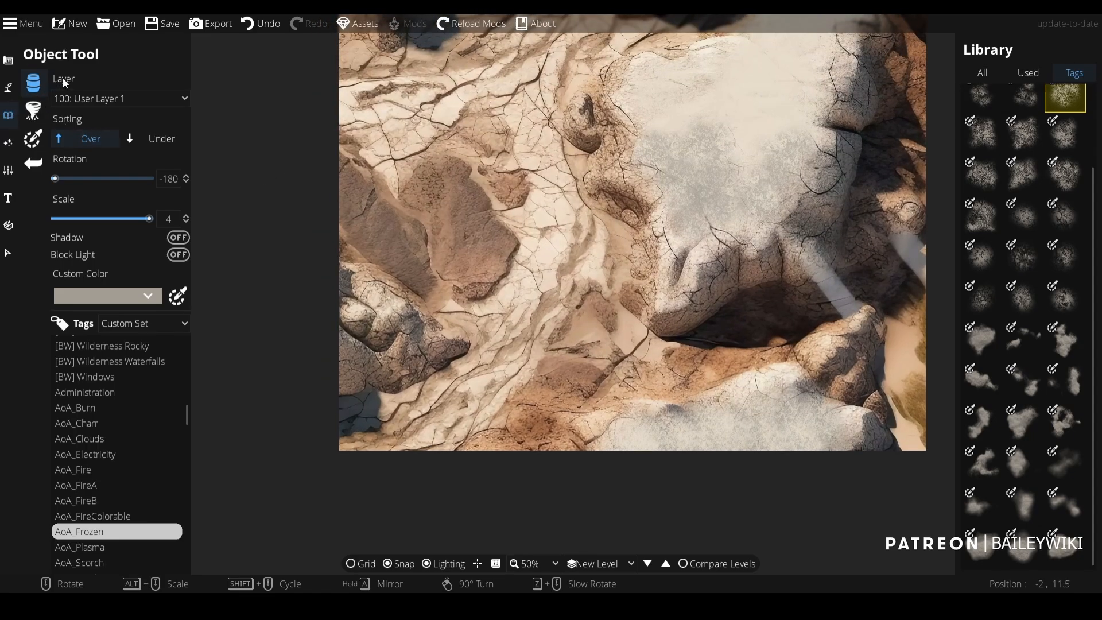
{"action": "left_click", "coordinate": [8, 115]}
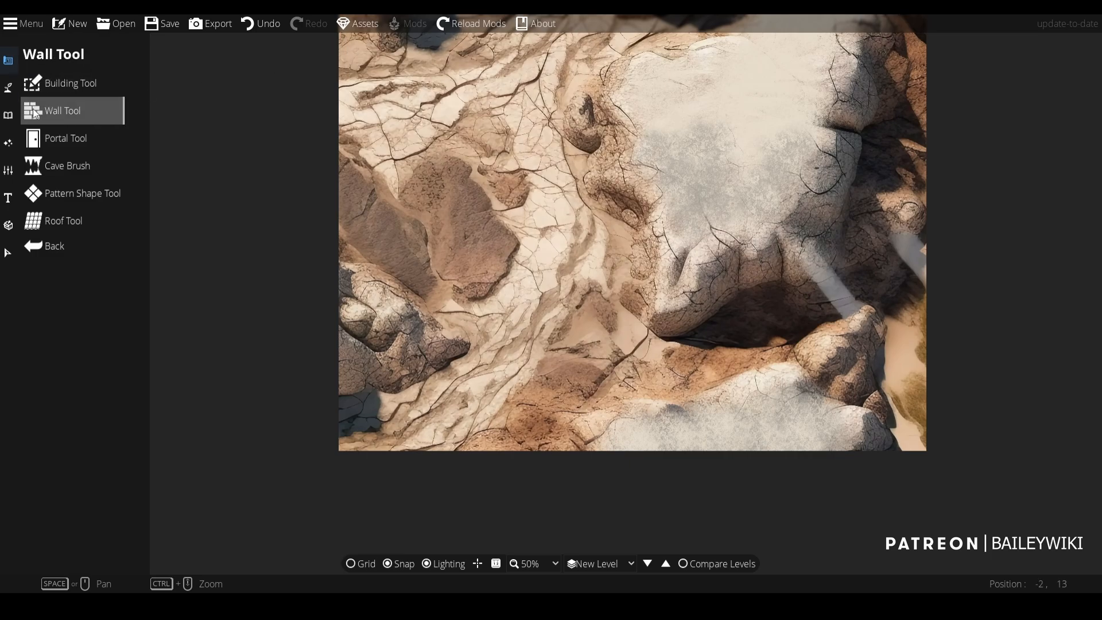
{"action": "left_click", "coordinate": [6, 118]}
{"action": "left_click_drag", "start_coordinate": [347, 63], "coordinate": [374, 227]}
{"action": "scroll", "coordinate": [374, 226], "scroll_direction": "down", "scroll_amount": 2}
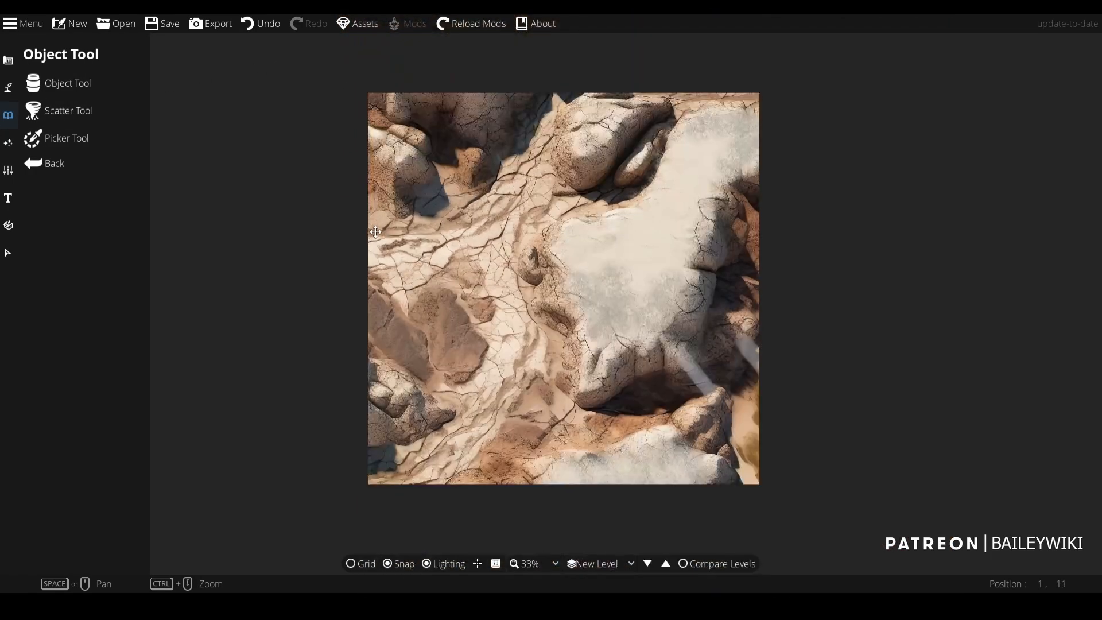
{"action": "scroll", "coordinate": [500, 238], "scroll_direction": "up", "scroll_amount": 2}
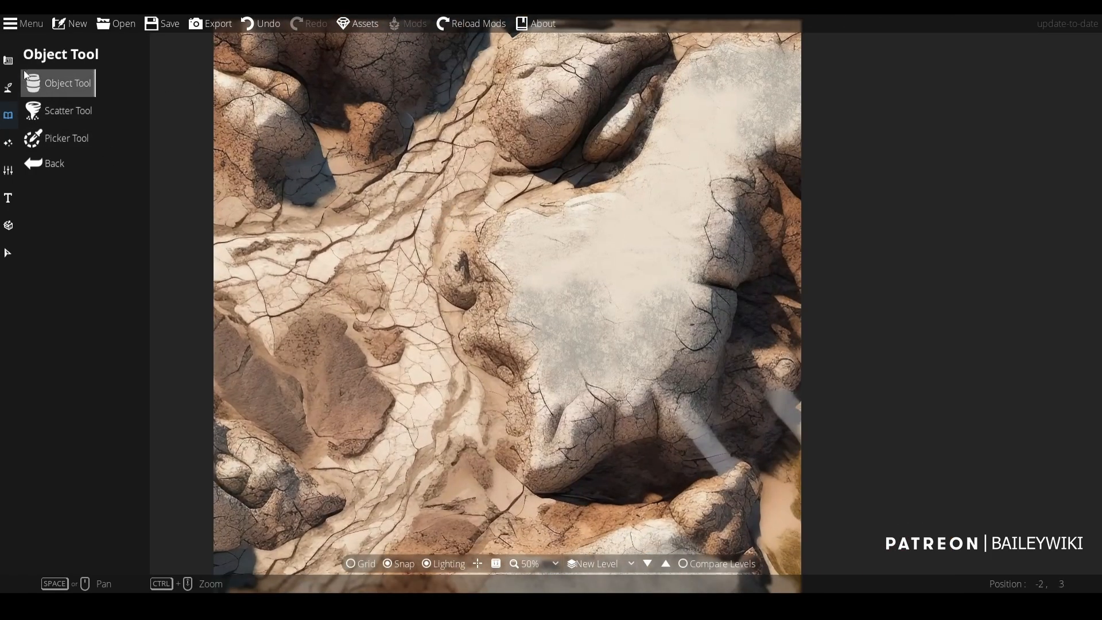
- Choose the reddish-brown stone wall style and show the grid over the large boulder's flat top
{"action": "left_click", "coordinate": [7, 62]}
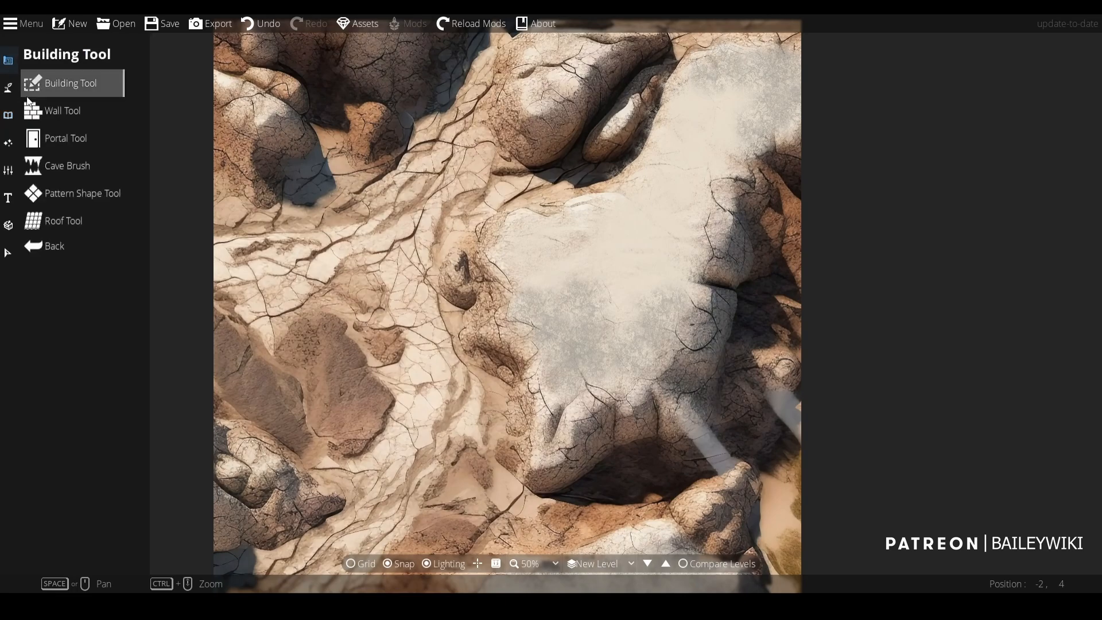
{"action": "left_click", "coordinate": [77, 112]}
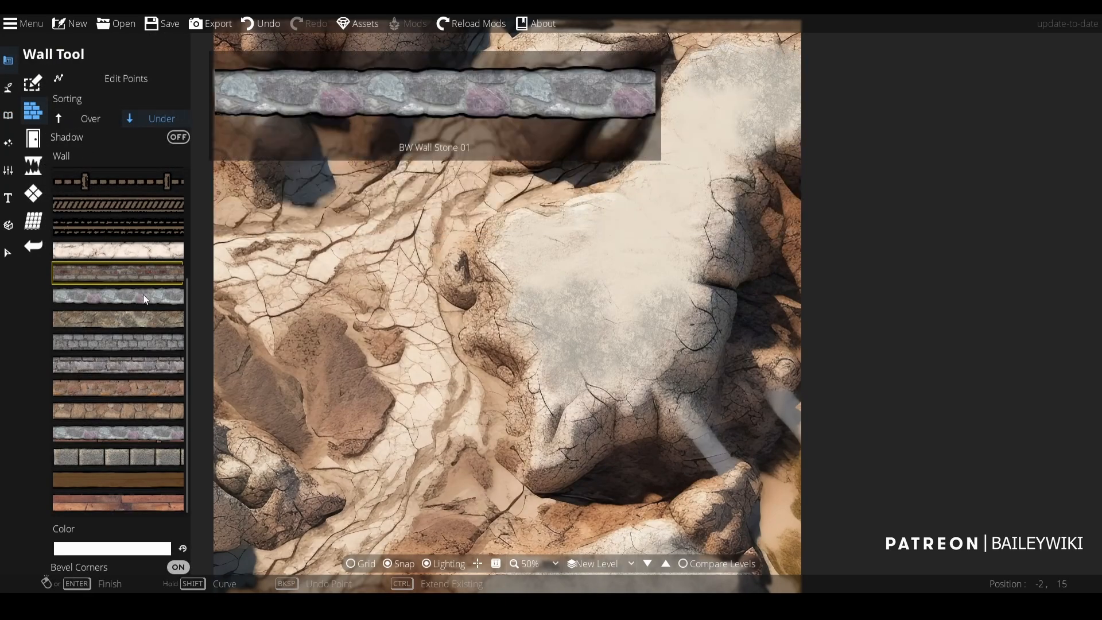
{"action": "left_click", "coordinate": [143, 294]}
{"action": "left_click", "coordinate": [146, 387]}
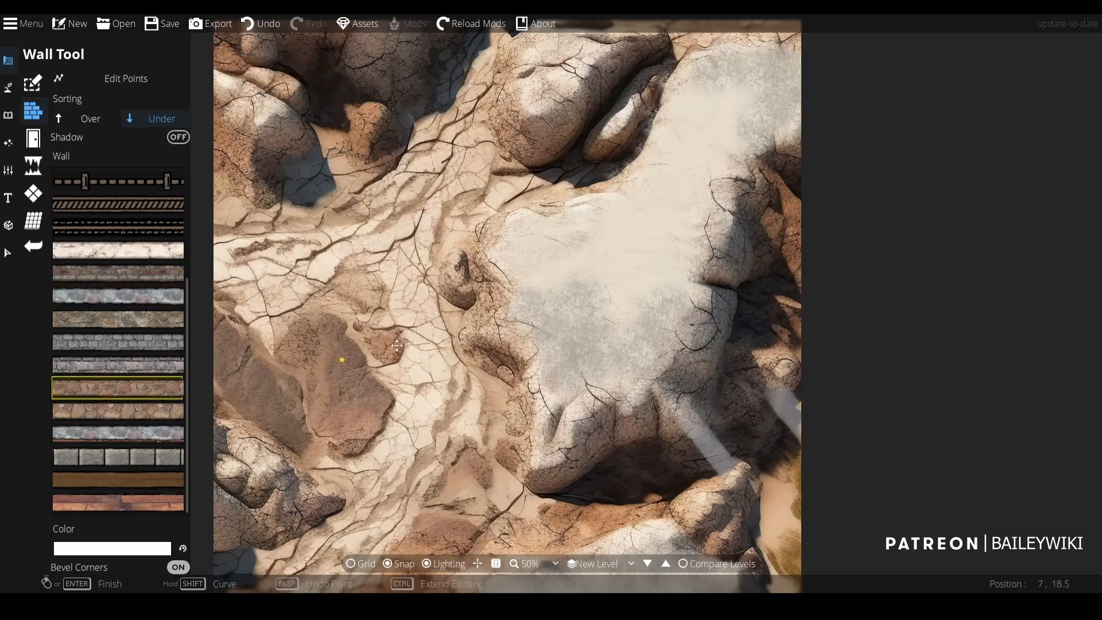
{"action": "scroll", "coordinate": [579, 303], "scroll_direction": "up", "scroll_amount": 2}
{"action": "scroll", "coordinate": [580, 303], "scroll_direction": "up", "scroll_amount": 1}
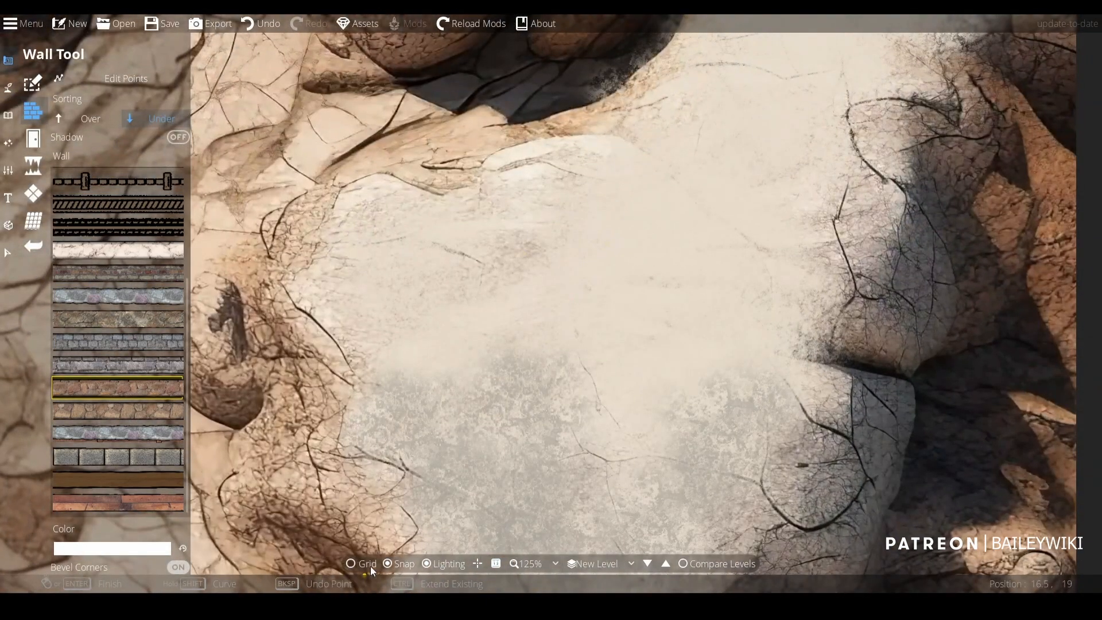
{"action": "left_click", "coordinate": [369, 565]}
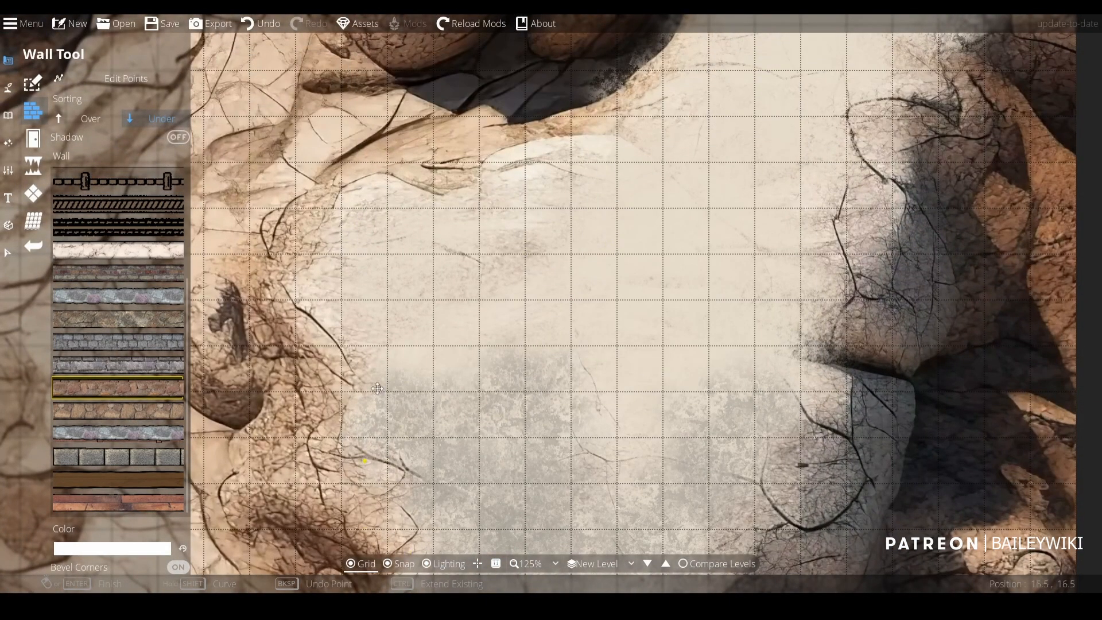
{"action": "scroll", "coordinate": [603, 257], "scroll_direction": "down", "scroll_amount": 2}
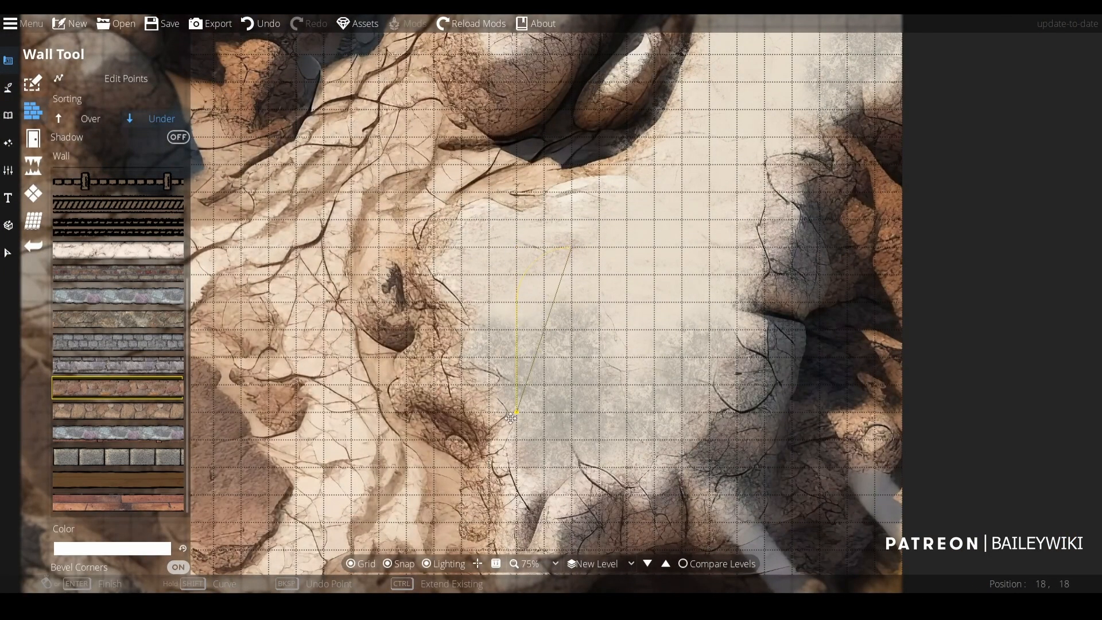
- Draw a closed wall outline about 7 by 9 squares on the boulder, with a rounded left corner, angled upper end and a 2-square-wide lower bay
{"action": "left_click", "coordinate": [626, 412]}
{"action": "left_click", "coordinate": [627, 440]}
{"action": "left_click", "coordinate": [681, 440]}
{"action": "left_click", "coordinate": [682, 412]}
{"action": "left_click", "coordinate": [710, 412]}
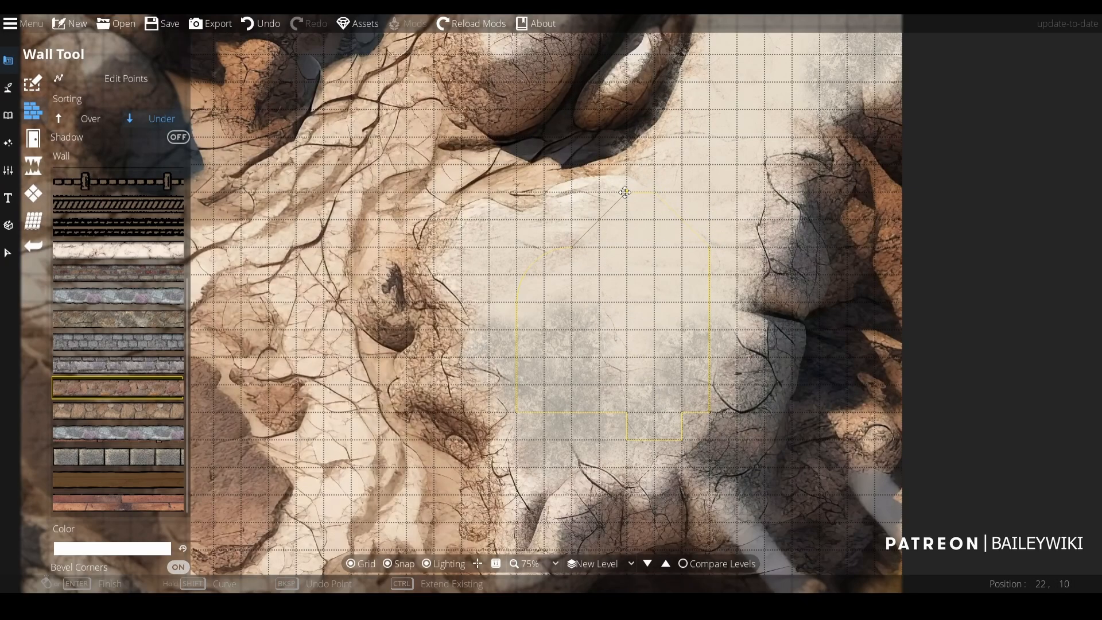
{"action": "left_click", "coordinate": [598, 194]}
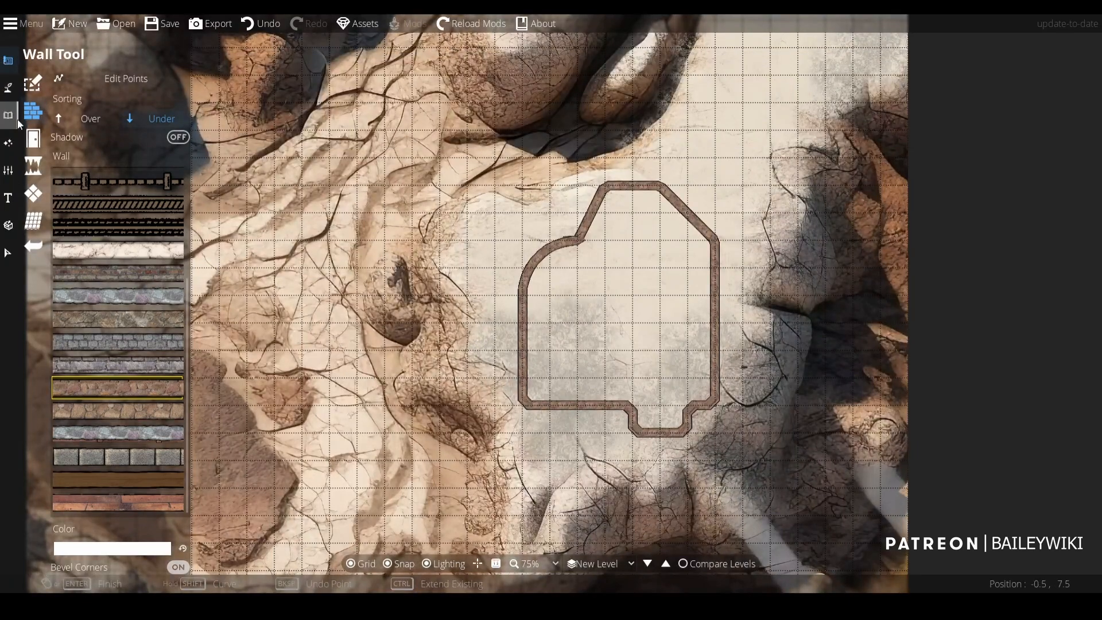
- Trace the building's wall outline with a freeform pattern shape using a grey stone floor texture
{"action": "left_click", "coordinate": [33, 193]}
{"action": "scroll", "coordinate": [190, 270], "scroll_direction": "down", "scroll_amount": 10}
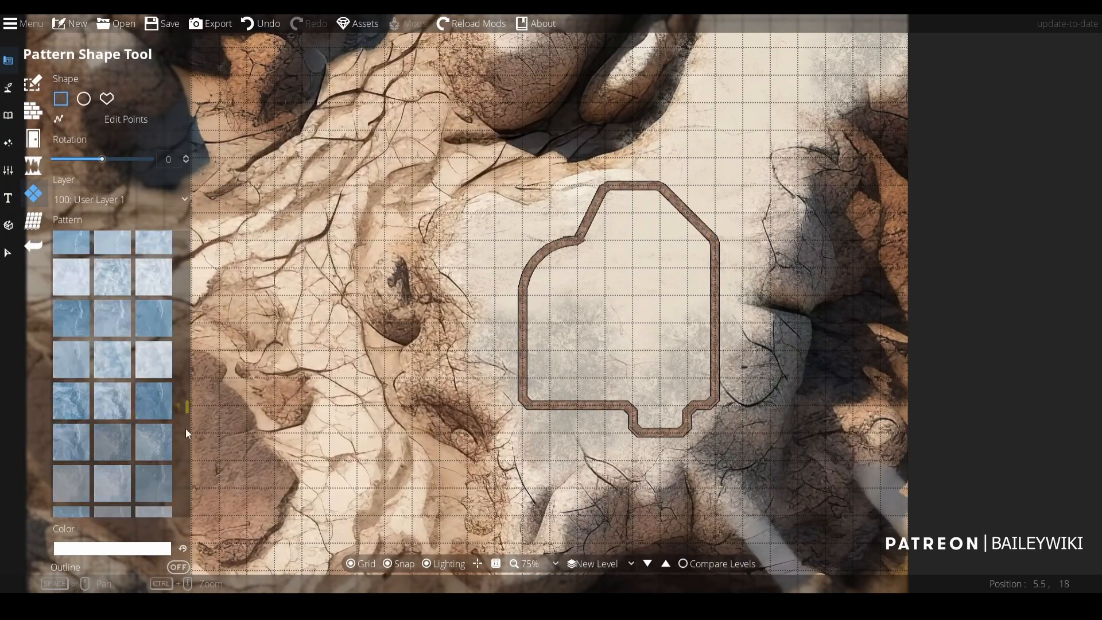
{"action": "scroll", "coordinate": [187, 460], "scroll_direction": "down", "scroll_amount": 1}
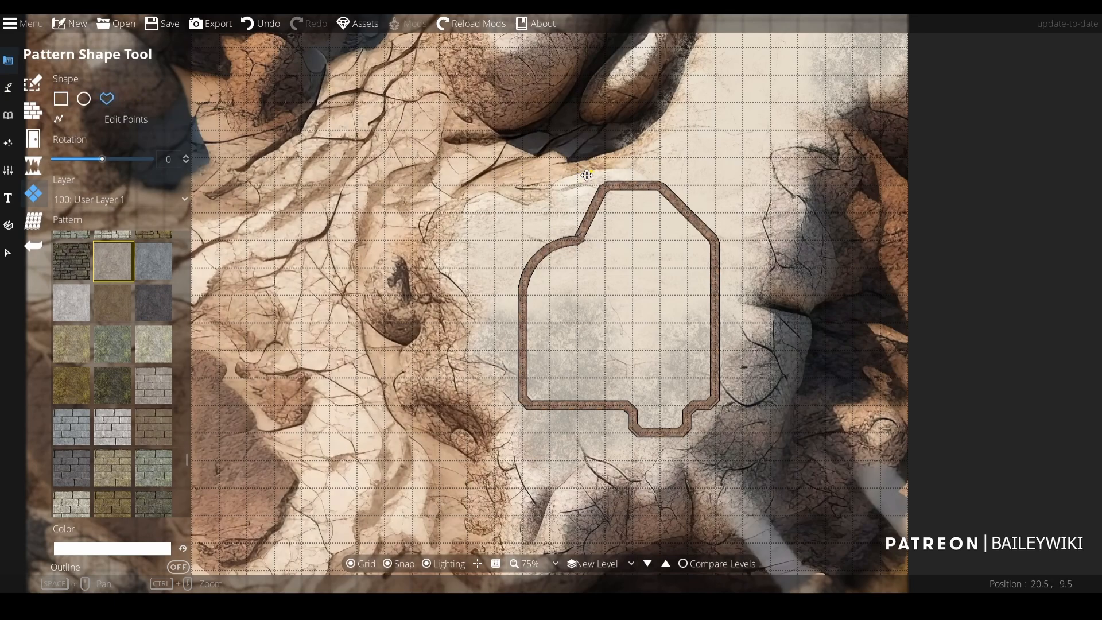
{"action": "left_click", "coordinate": [523, 405]}
{"action": "left_click", "coordinate": [633, 405]}
{"action": "left_click", "coordinate": [632, 433]}
{"action": "left_click", "coordinate": [688, 433]}
{"action": "left_click", "coordinate": [687, 405]}
{"action": "left_click", "coordinate": [715, 405]}
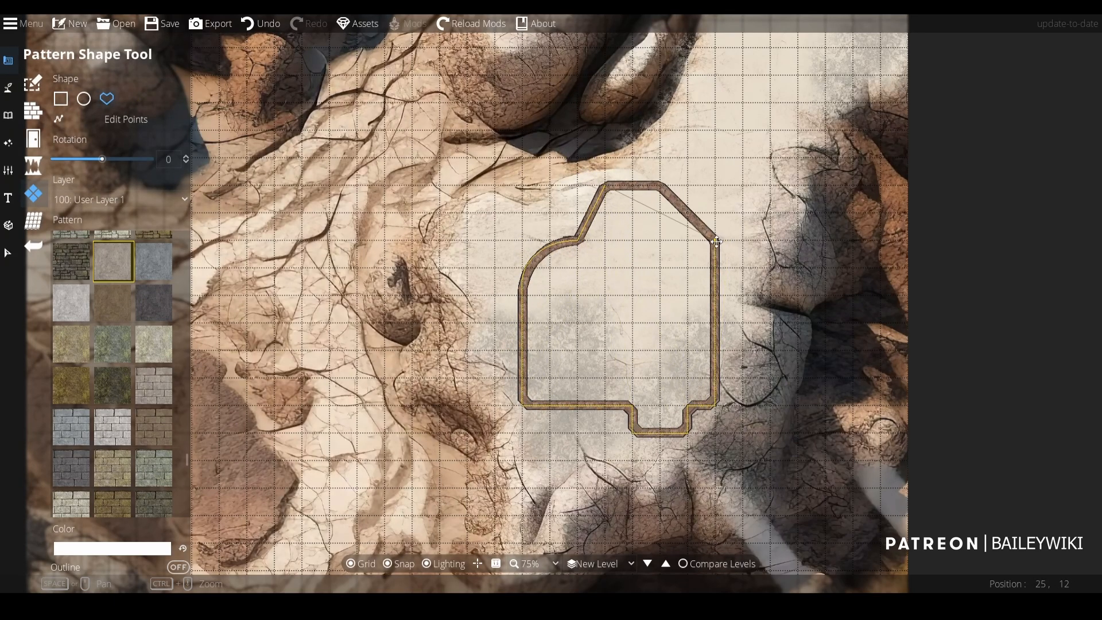
{"action": "left_click", "coordinate": [607, 187]}
{"action": "left_click_drag", "start_coordinate": [465, 268], "coordinate": [461, 266]}
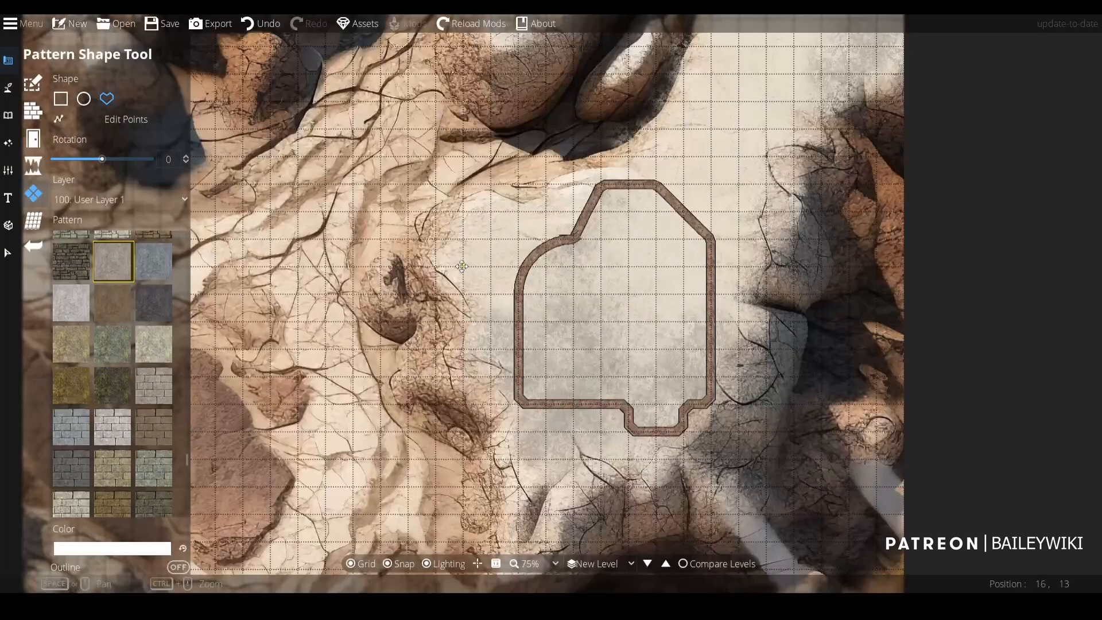
- Restrict the selection filter to objects only
{"action": "left_click", "coordinate": [8, 253]}
{"action": "left_click_drag", "start_coordinate": [904, 505], "coordinate": [380, 36]}
{"action": "left_click", "coordinate": [112, 77]}
{"action": "left_click", "coordinate": [956, 257]}
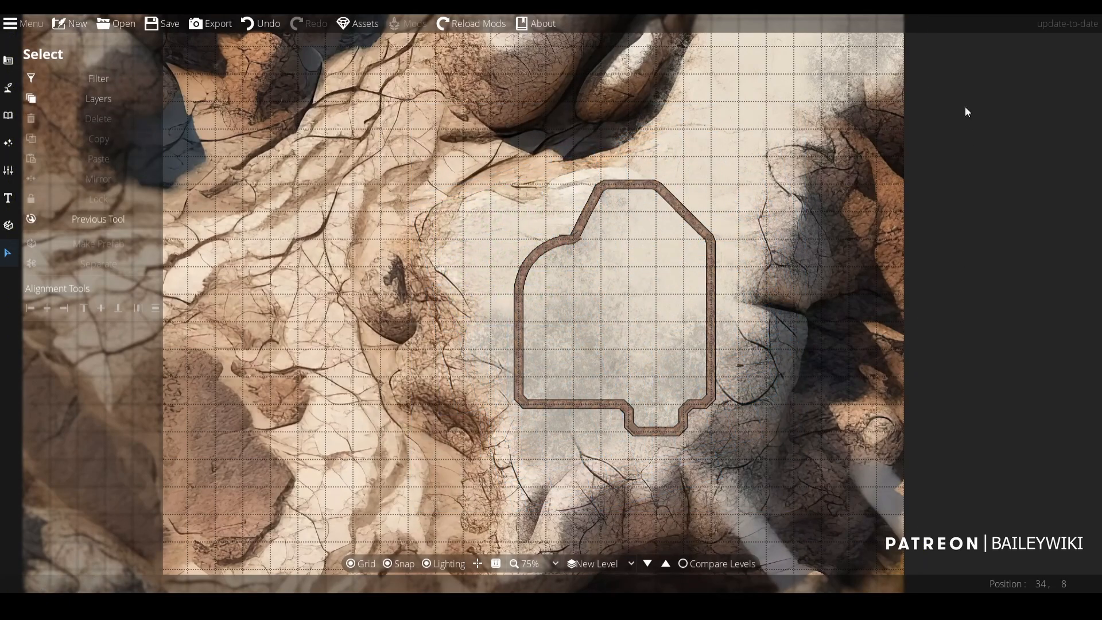
- Select all texture objects across the map and move them to the -400: Below Ground layer
{"action": "scroll", "coordinate": [990, 458], "scroll_direction": "down", "scroll_amount": 2}
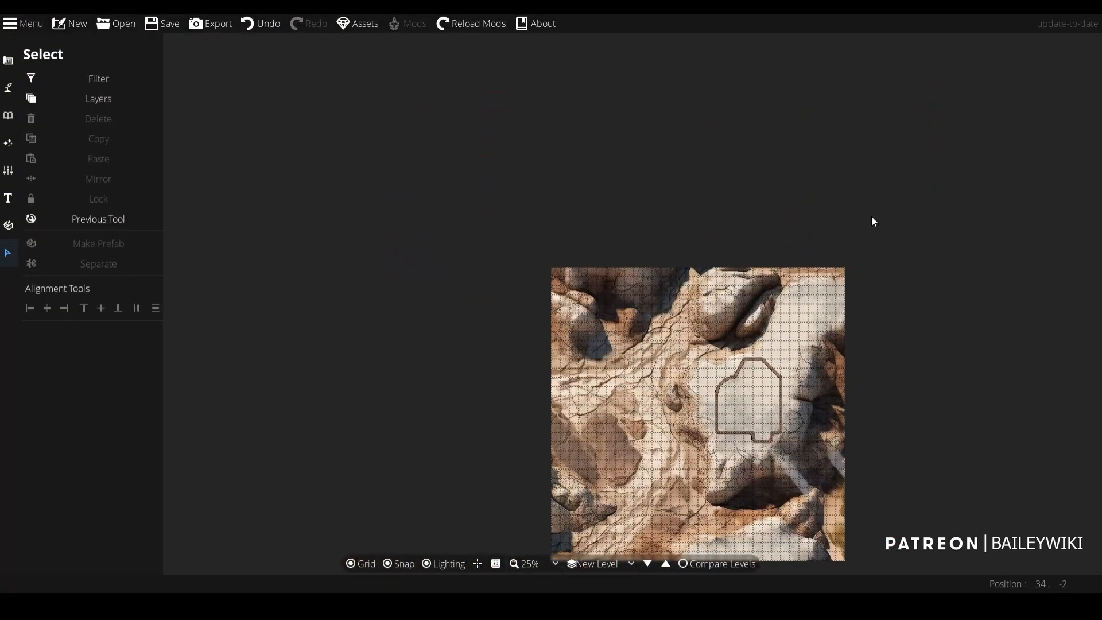
{"action": "left_click_drag", "start_coordinate": [871, 217], "coordinate": [591, 573]}
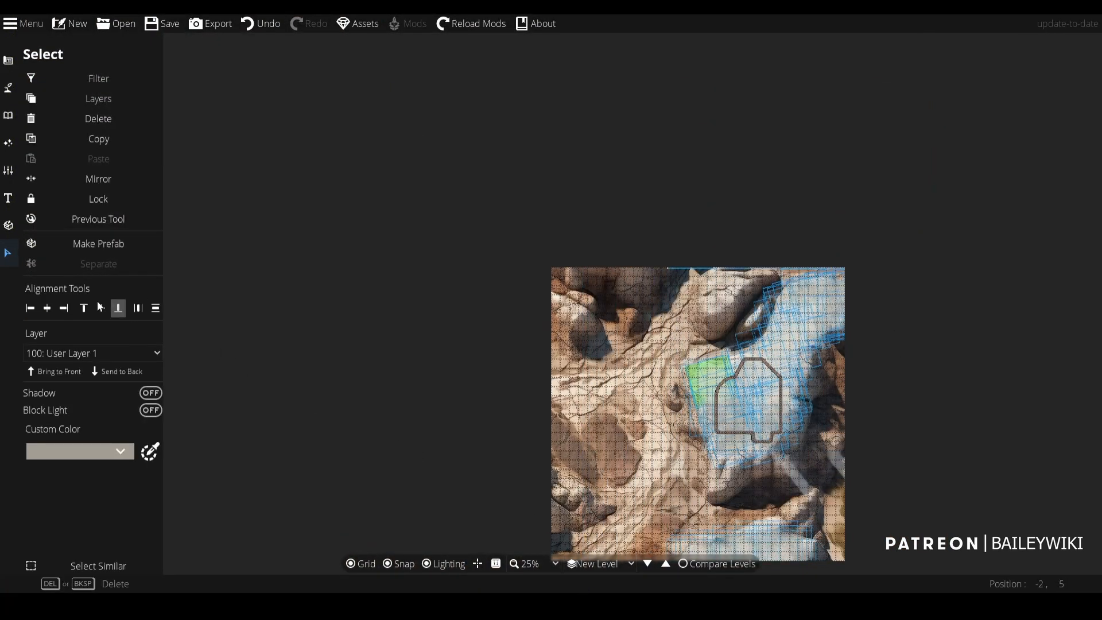
{"action": "left_click", "coordinate": [77, 348]}
{"action": "left_click", "coordinate": [70, 376]}
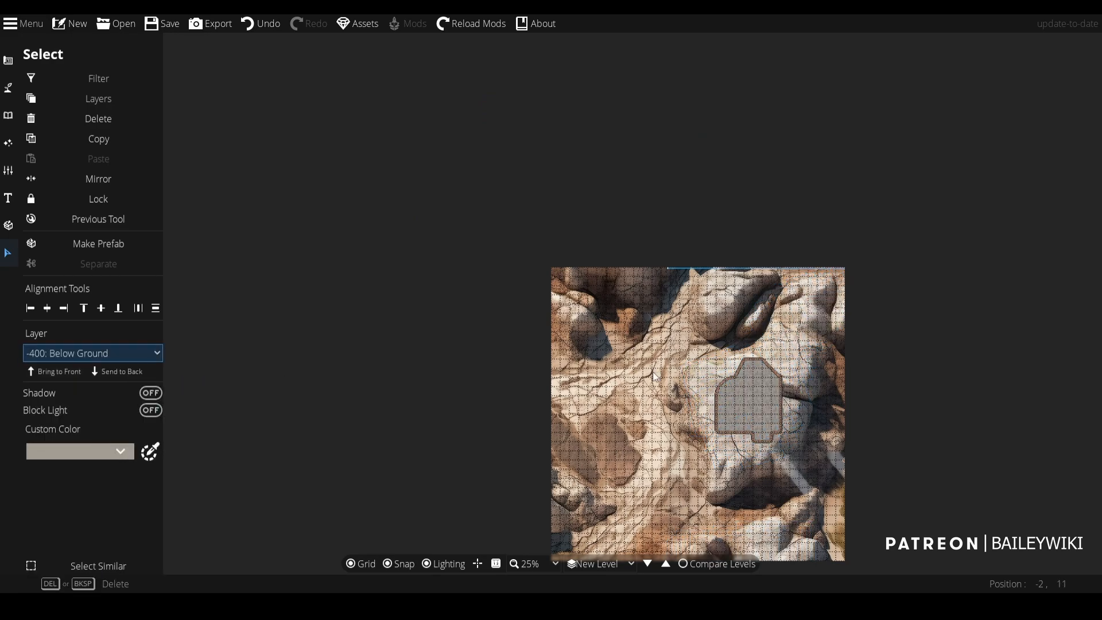
{"action": "left_click", "coordinate": [962, 385]}
{"action": "scroll", "coordinate": [811, 428], "scroll_direction": "up", "scroll_amount": 1}
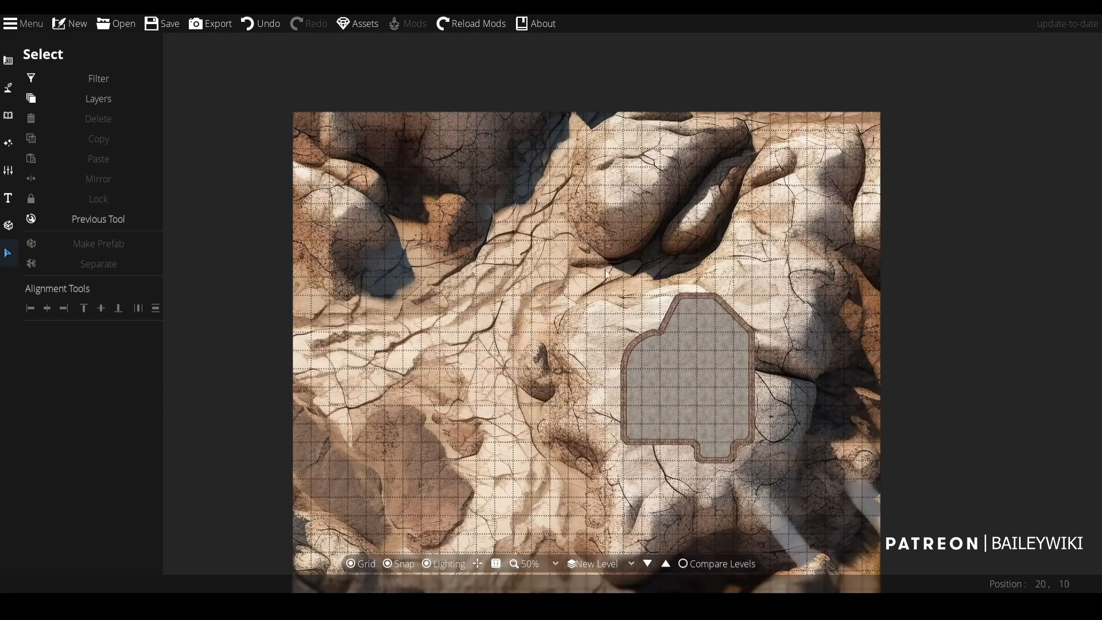
- Set the selection filter back to All and move the large rocky pattern shape to the -400: Below Ground layer
{"action": "left_click", "coordinate": [48, 83]}
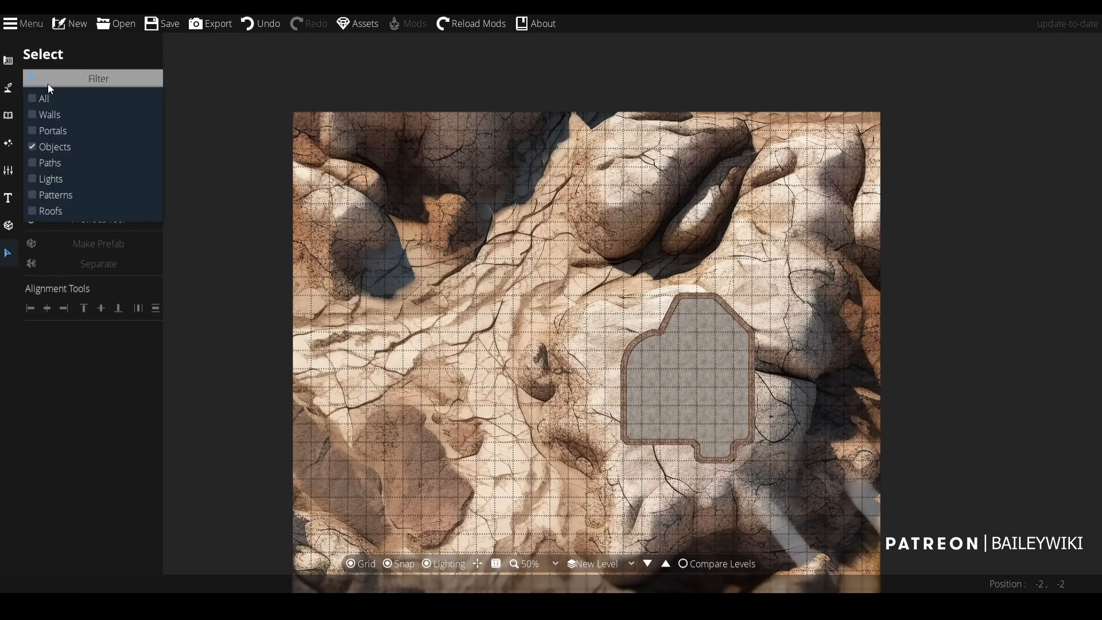
{"action": "left_click", "coordinate": [101, 100]}
{"action": "left_click", "coordinate": [365, 164]}
{"action": "left_click", "coordinate": [365, 164]}
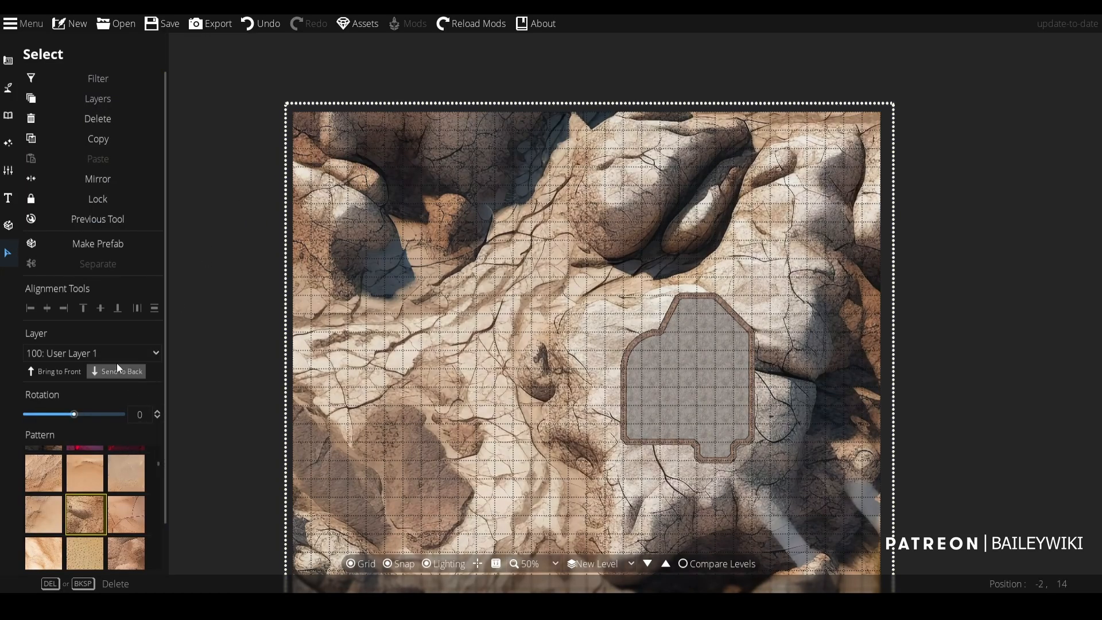
{"action": "left_click", "coordinate": [54, 354]}
{"action": "left_click", "coordinate": [54, 373]}
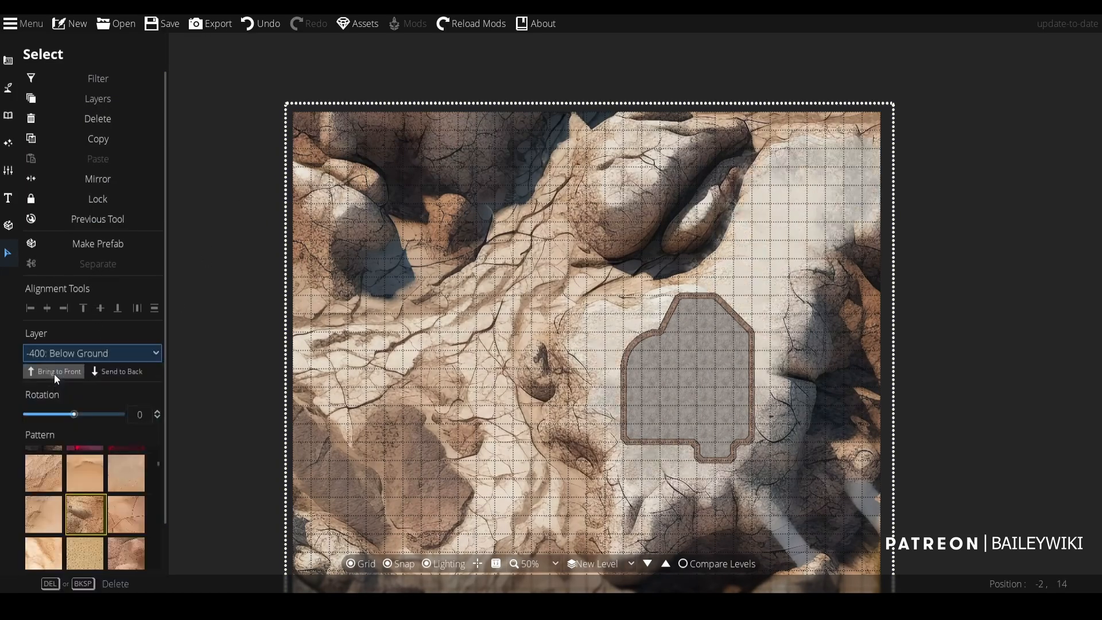
- Trace the building's entire wall outline with the DoubleShadowPathMed50 path, curving it along the rounded corner
{"action": "left_click", "coordinate": [1013, 322]}
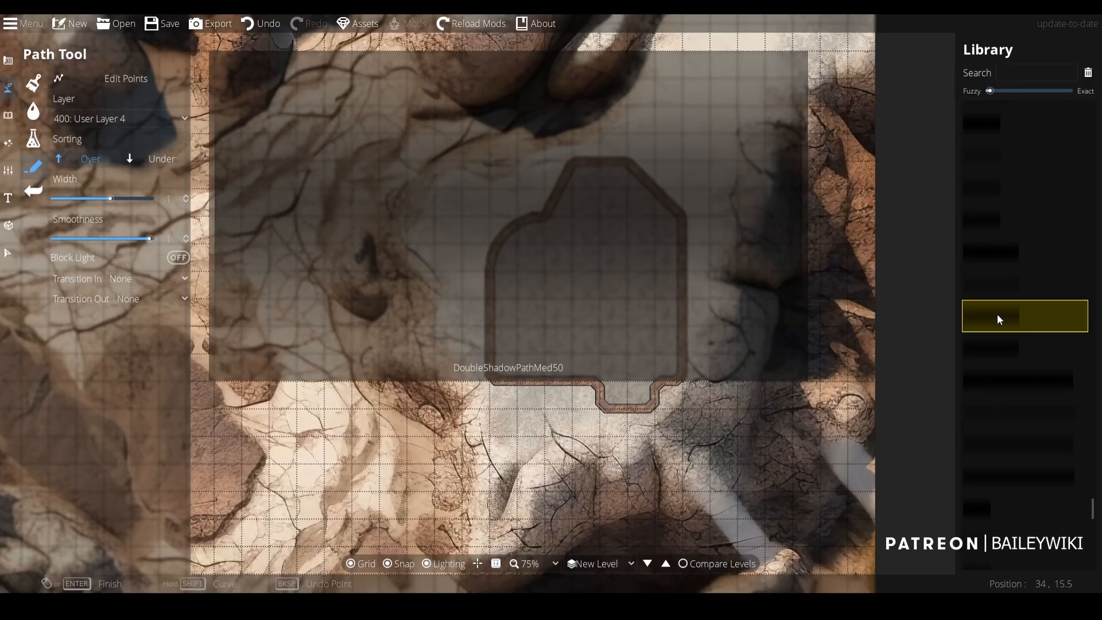
{"action": "left_click", "coordinate": [600, 161]}
{"action": "left_click", "coordinate": [572, 161]}
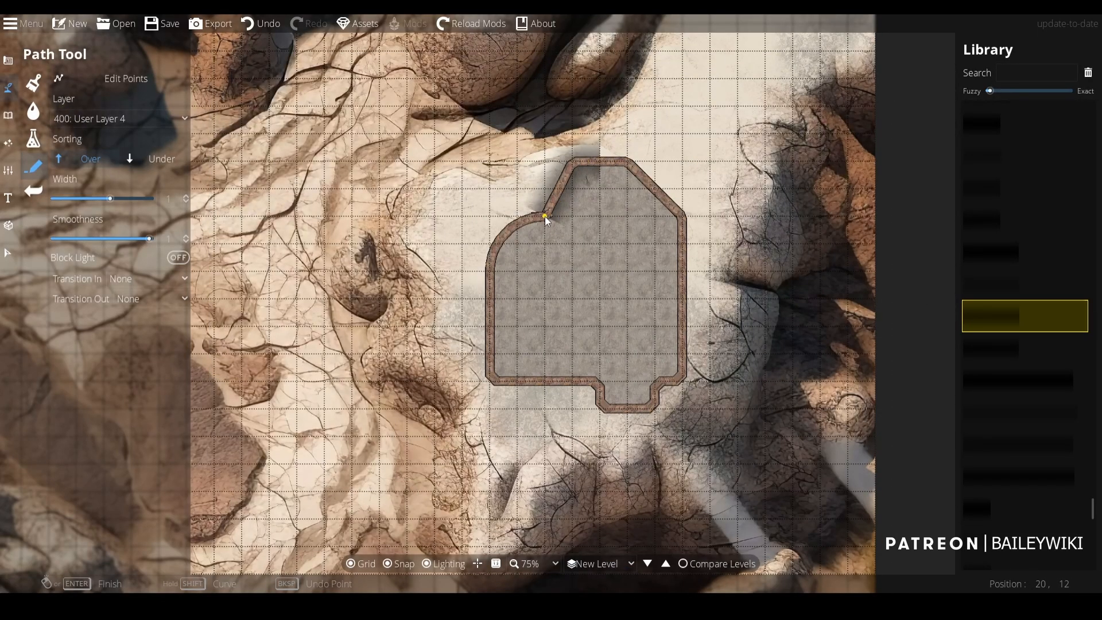
{"action": "left_click", "coordinate": [545, 216]}
{"action": "left_click", "coordinate": [490, 272], "text": "shift"}
{"action": "left_click", "coordinate": [489, 381]}
{"action": "left_click", "coordinate": [600, 381]}
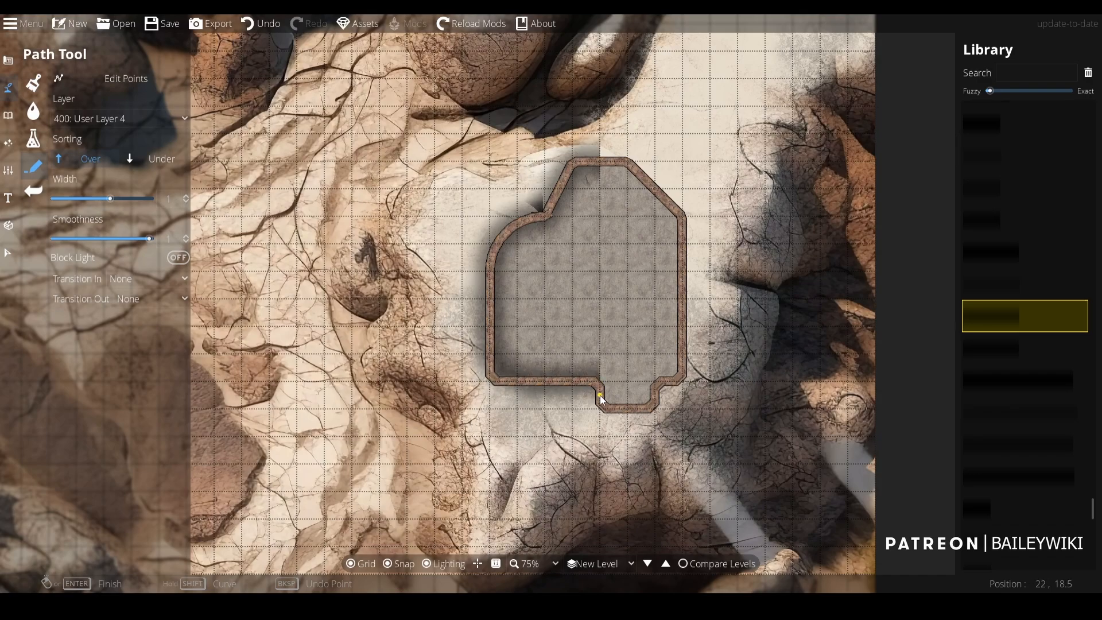
{"action": "left_click", "coordinate": [599, 409]}
{"action": "left_click", "coordinate": [655, 409]}
{"action": "left_click", "coordinate": [655, 381]}
{"action": "left_click", "coordinate": [682, 381]}
{"action": "left_click", "coordinate": [683, 217]}
{"action": "left_click", "coordinate": [627, 161]}
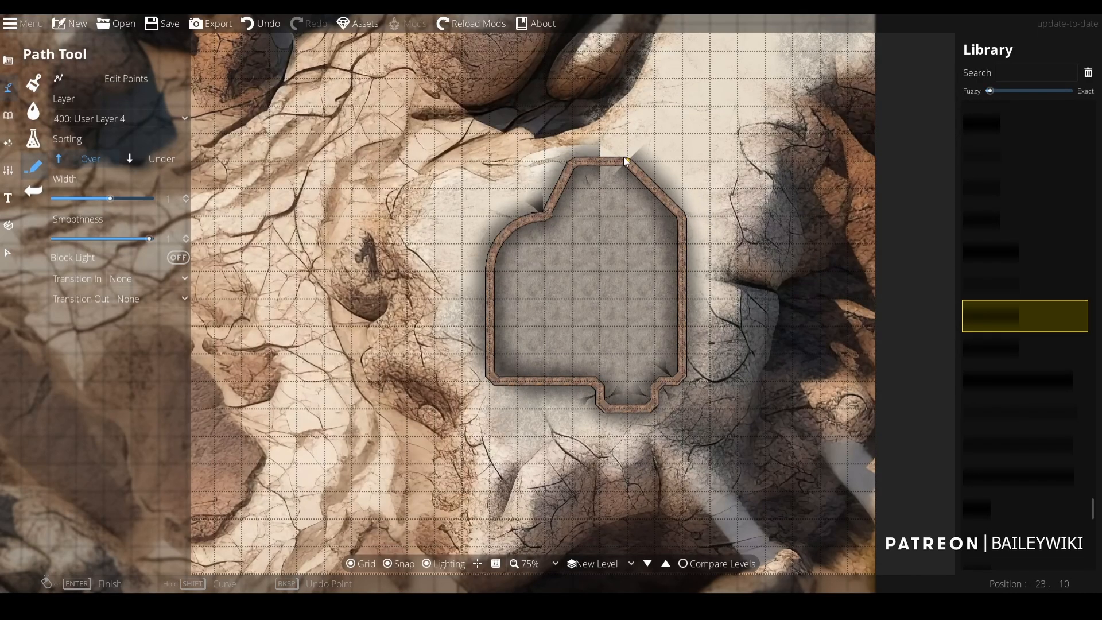
{"action": "left_click", "coordinate": [600, 161]}
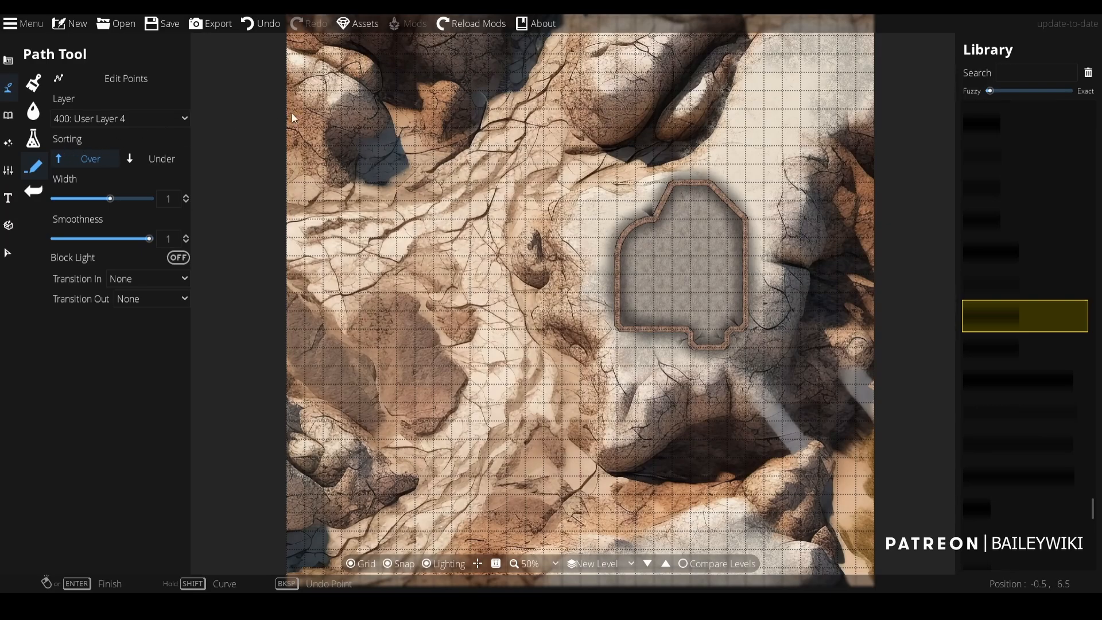
- Try the Bw Badlands 01 Lava and Bw Badlands 04 Lava textures as the new map's base terrain
{"action": "left_click_drag", "start_coordinate": [365, 124], "coordinate": [352, 136]}
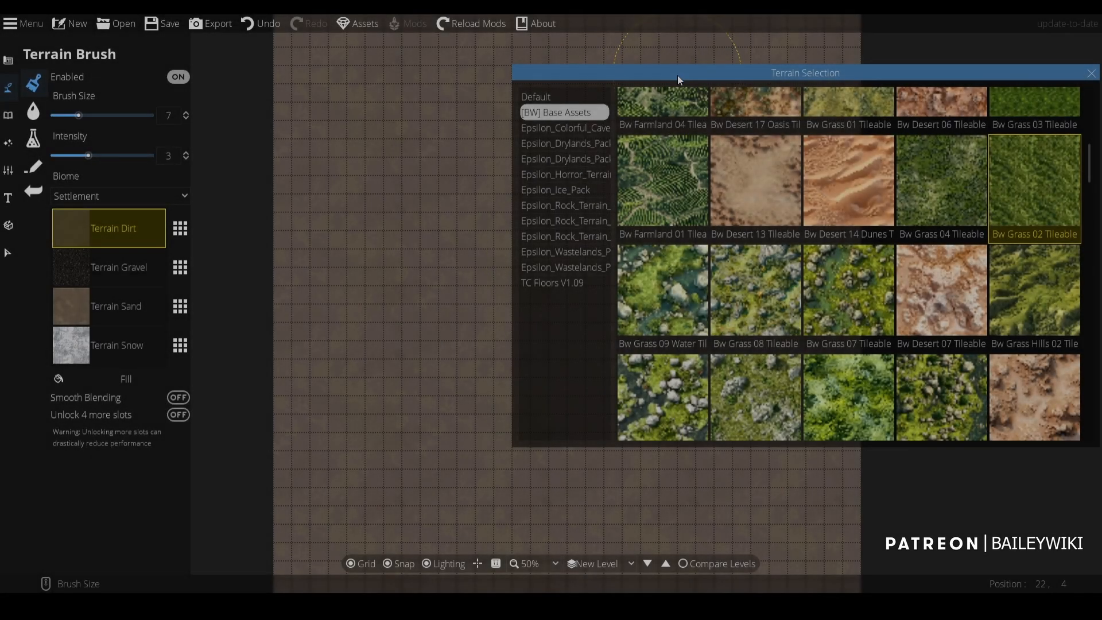
{"action": "left_click_drag", "start_coordinate": [677, 74], "coordinate": [661, 162]}
{"action": "scroll", "coordinate": [730, 270], "scroll_direction": "up", "scroll_amount": 3}
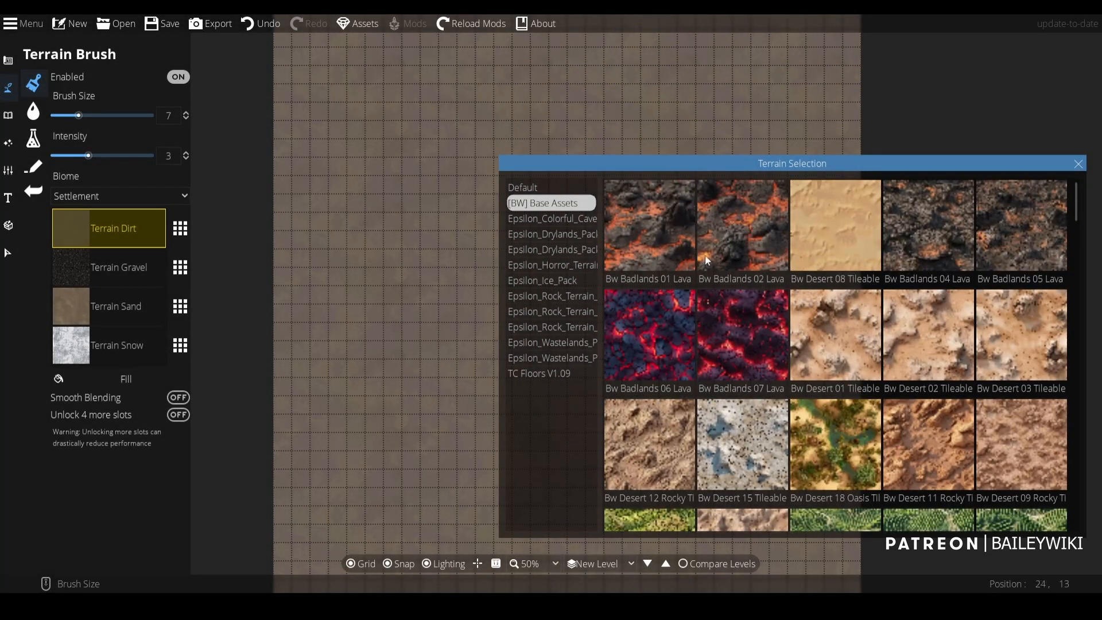
{"action": "left_click", "coordinate": [649, 192]}
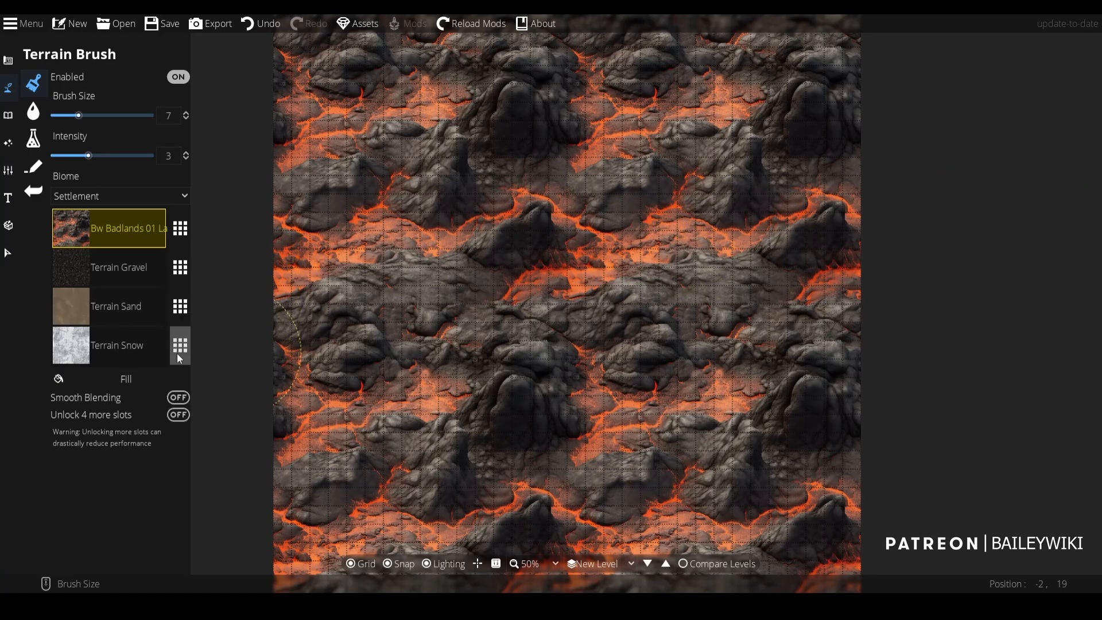
{"action": "left_click", "coordinate": [180, 230]}
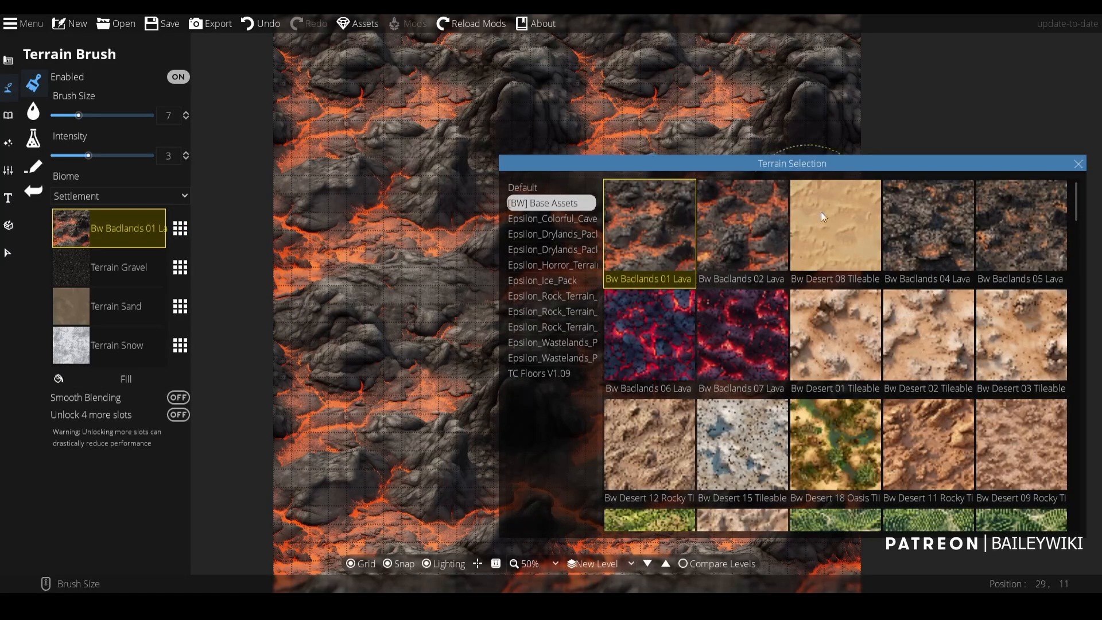
{"action": "left_click", "coordinate": [924, 231]}
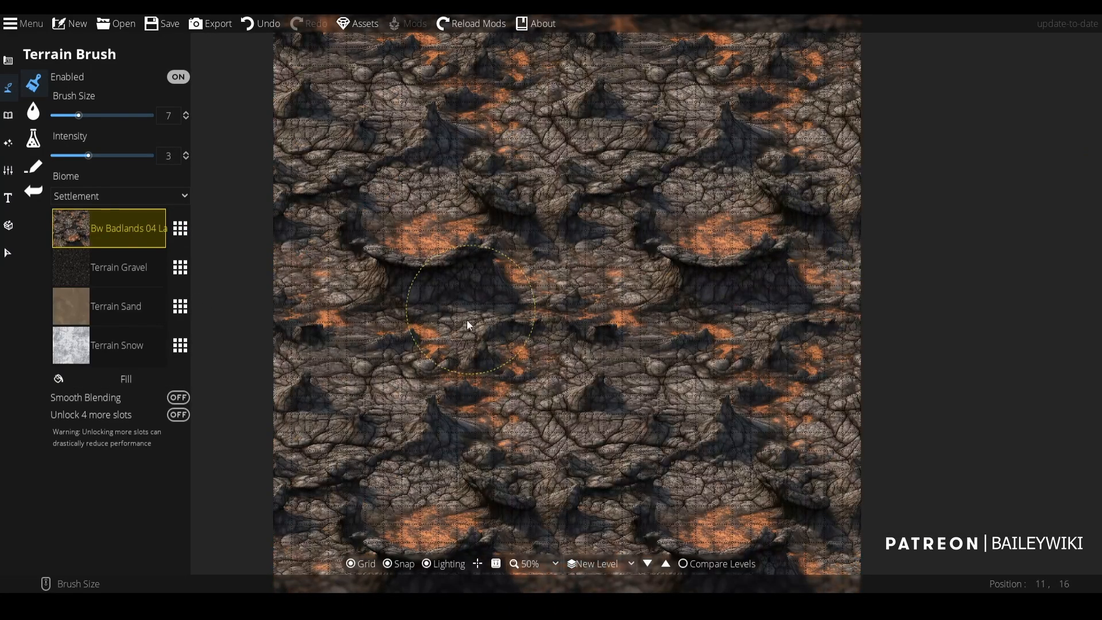
- Hide the grid and change the base terrain texture to Bw Desert 15 Tileable
{"action": "left_click", "coordinate": [368, 563]}
{"action": "left_click", "coordinate": [181, 230]}
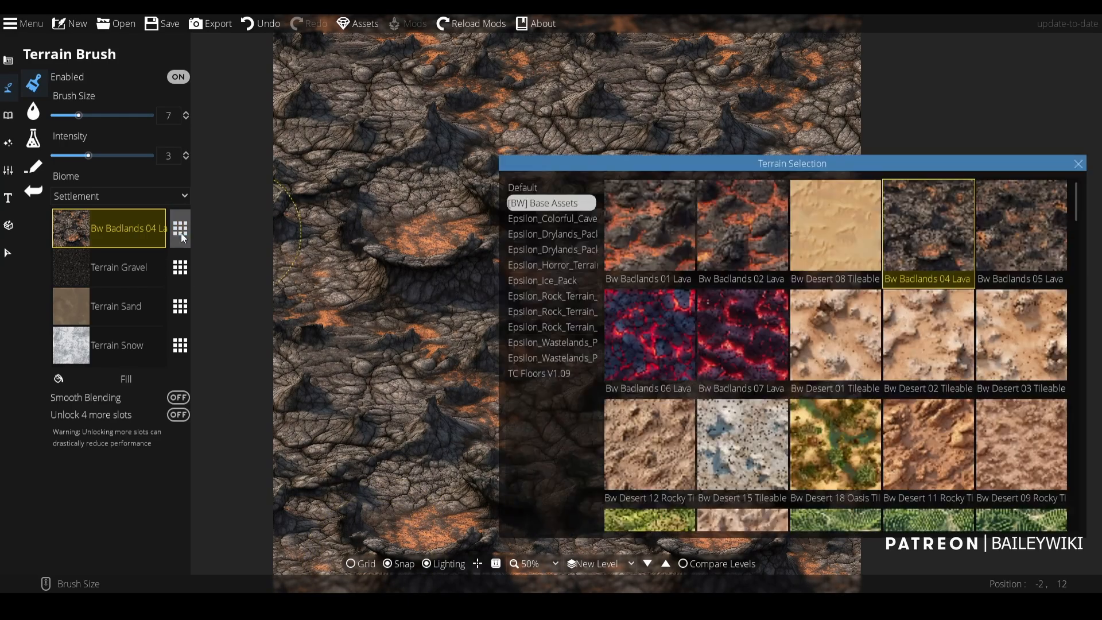
{"action": "scroll", "coordinate": [918, 435], "scroll_direction": "down", "scroll_amount": 3}
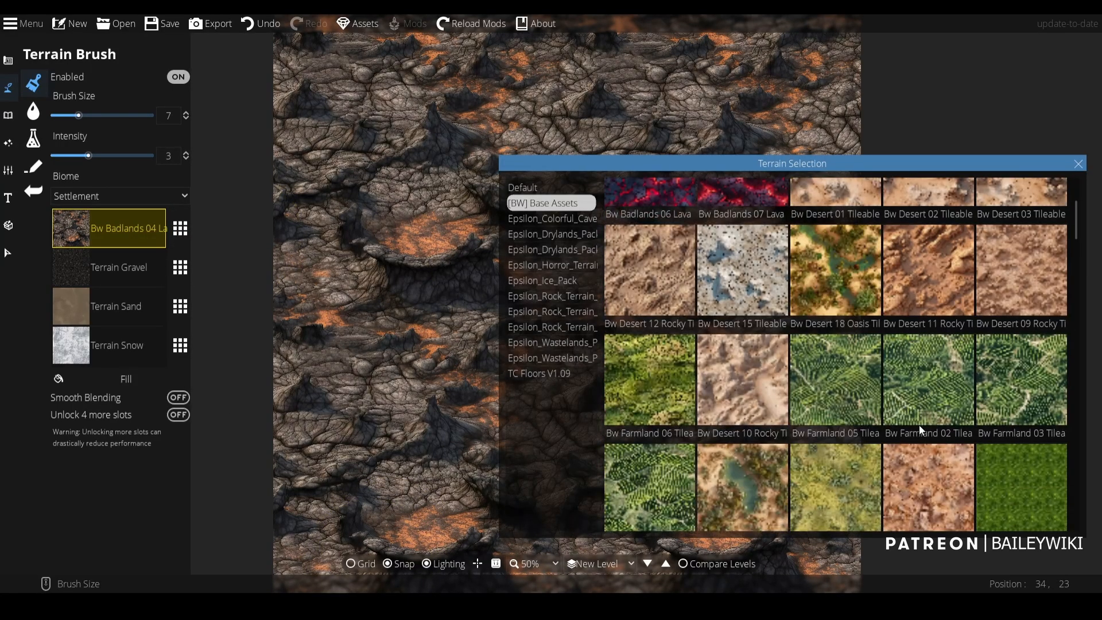
{"action": "left_click", "coordinate": [751, 274]}
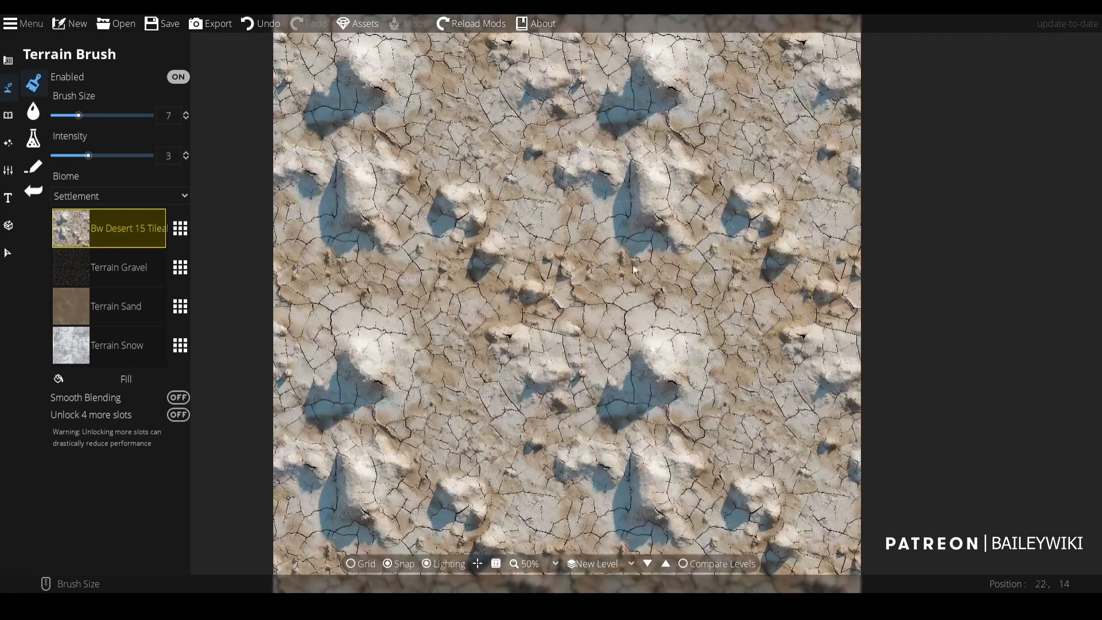
- Try Bw Farmland 06 and Bw Desert 10 Rocky as the base terrain and inspect the rocky texture up close
{"action": "left_click", "coordinate": [180, 229]}
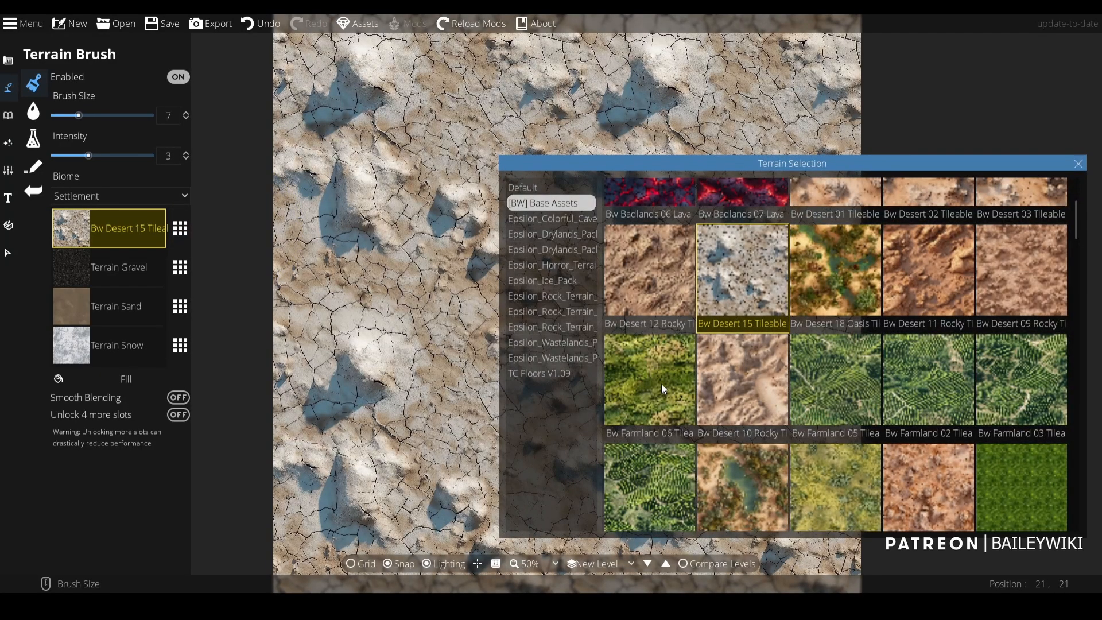
{"action": "left_click", "coordinate": [648, 367]}
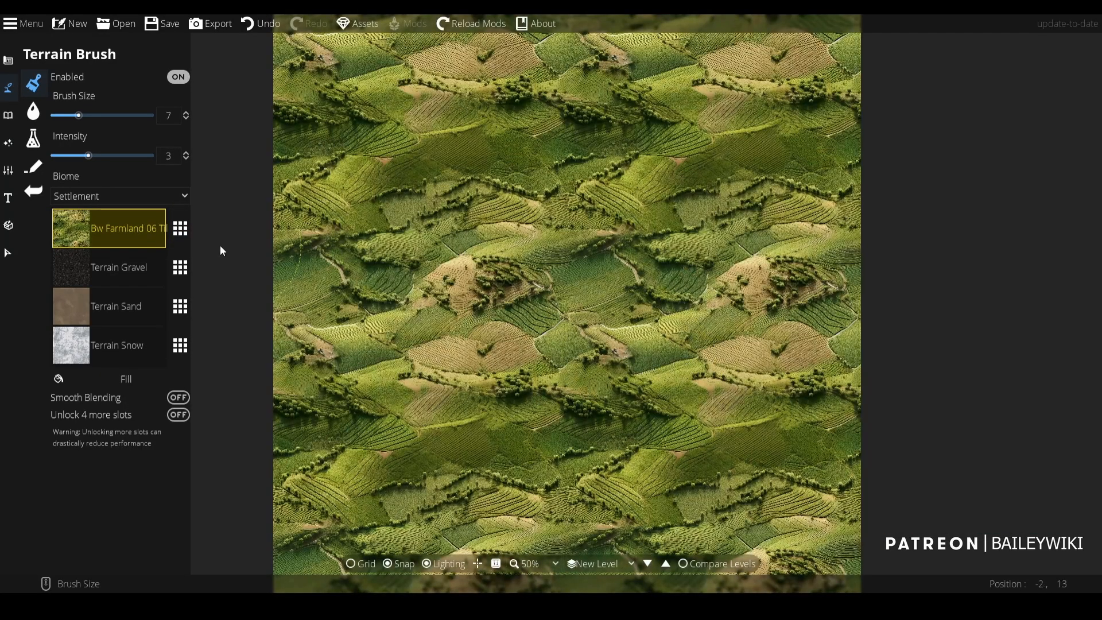
{"action": "left_click", "coordinate": [180, 229]}
{"action": "left_click", "coordinate": [723, 370]}
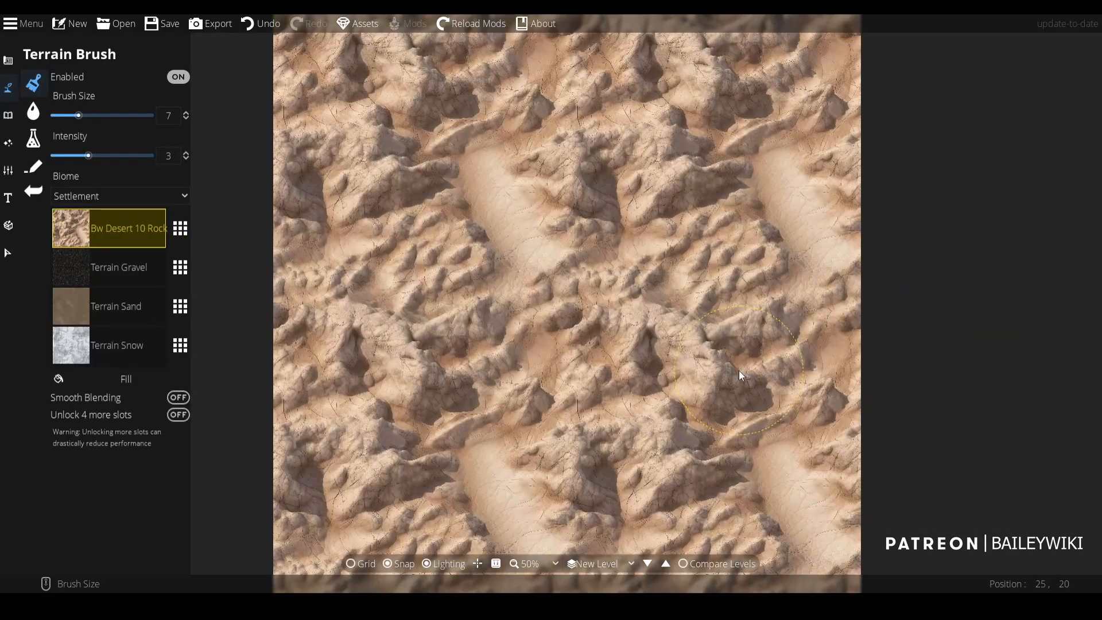
{"action": "scroll", "coordinate": [487, 295], "scroll_direction": "up", "scroll_amount": 5}
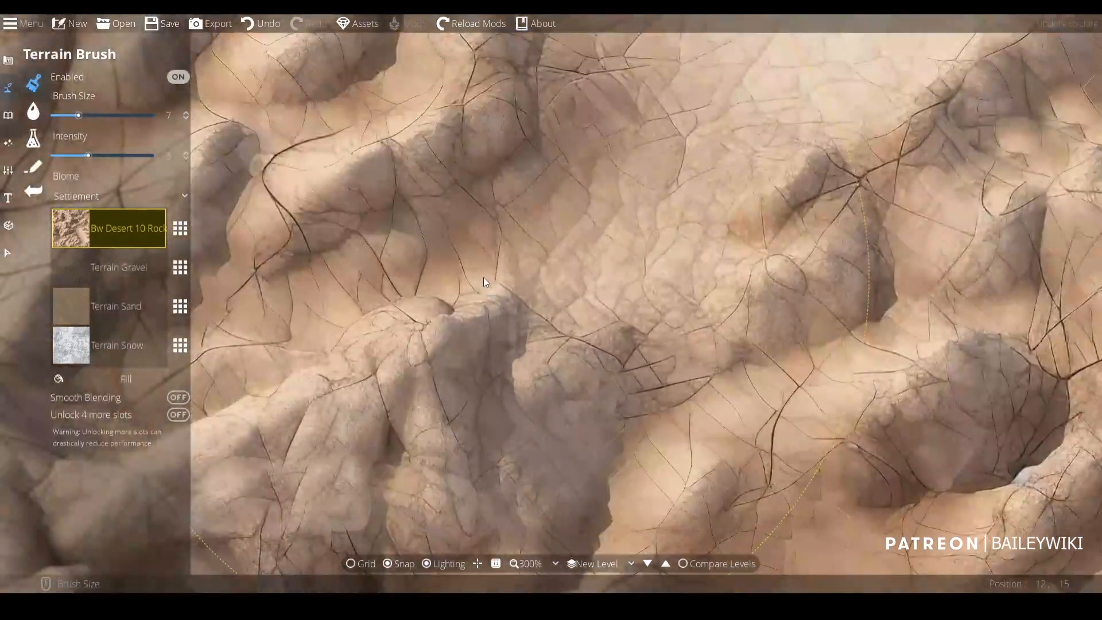
{"action": "scroll", "coordinate": [483, 277], "scroll_direction": "down", "scroll_amount": 4}
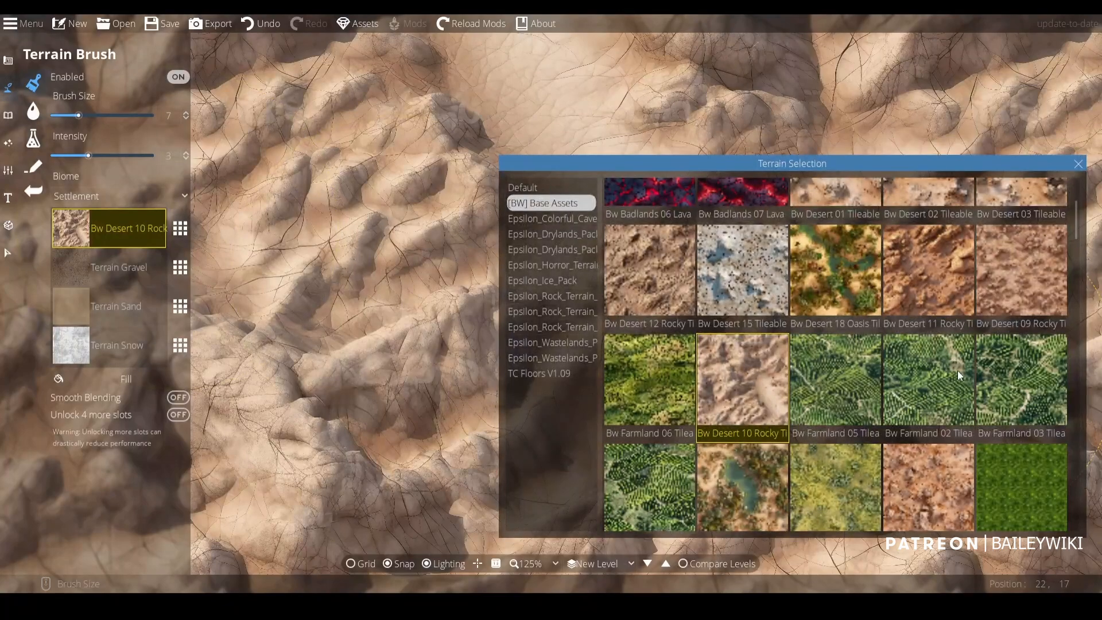
- Try the Bw Grass 01 Tileable texture as the base terrain and view it at different scales
{"action": "scroll", "coordinate": [874, 366], "scroll_direction": "down", "scroll_amount": 2}
{"action": "left_click", "coordinate": [829, 275]}
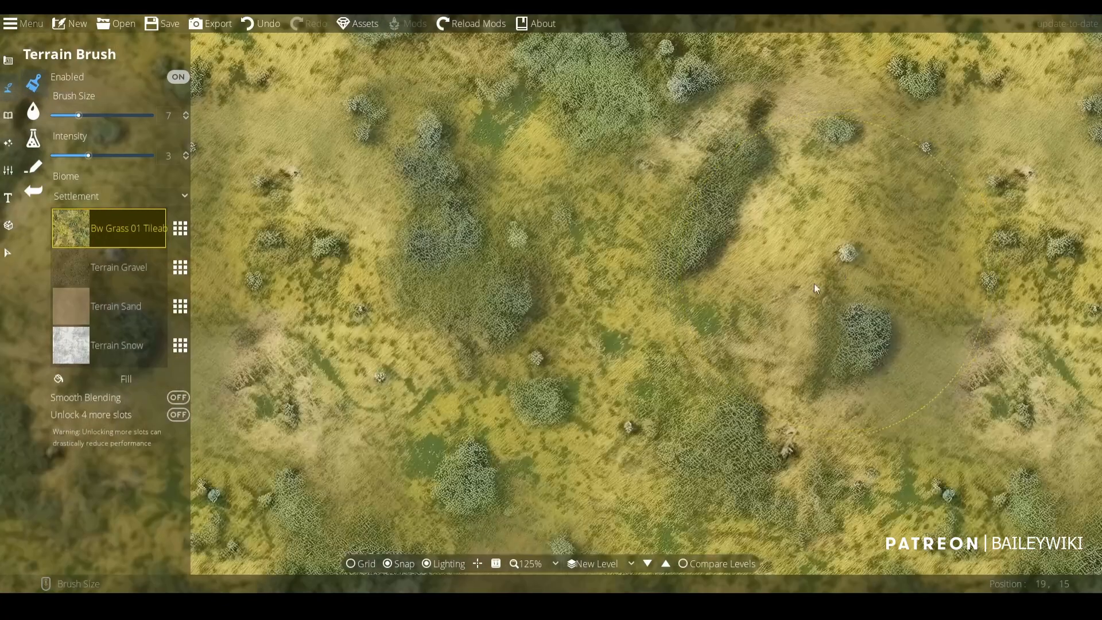
{"action": "scroll", "coordinate": [610, 338], "scroll_direction": "down", "scroll_amount": 5}
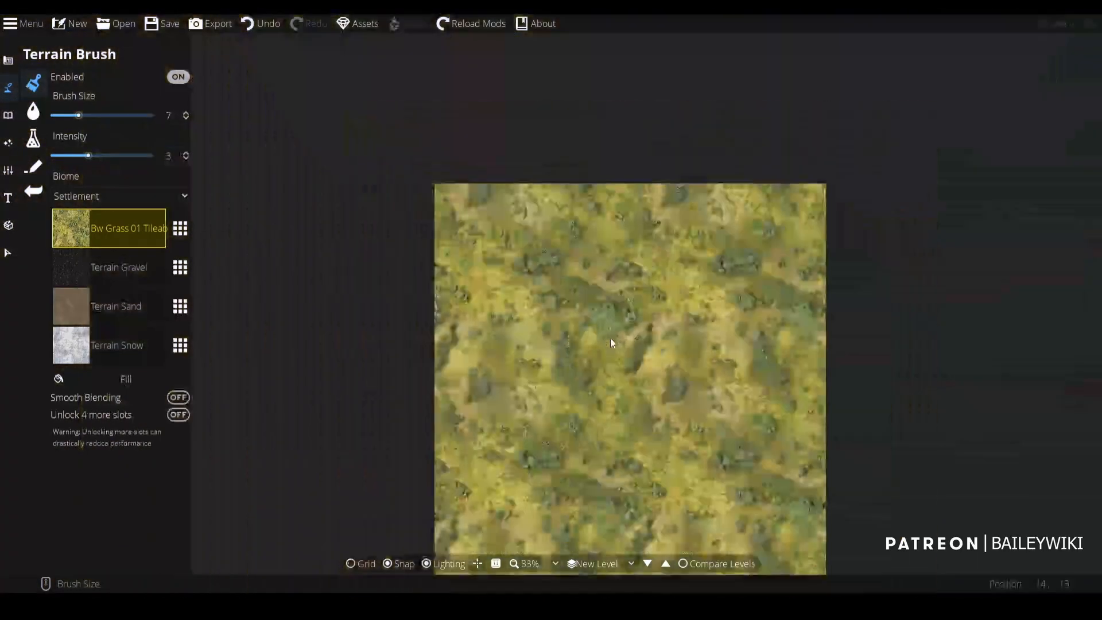
{"action": "scroll", "coordinate": [611, 337], "scroll_direction": "up", "scroll_amount": 3}
- Change the base terrain texture to Bw Desert 01 Tileable
{"action": "left_click", "coordinate": [180, 228]}
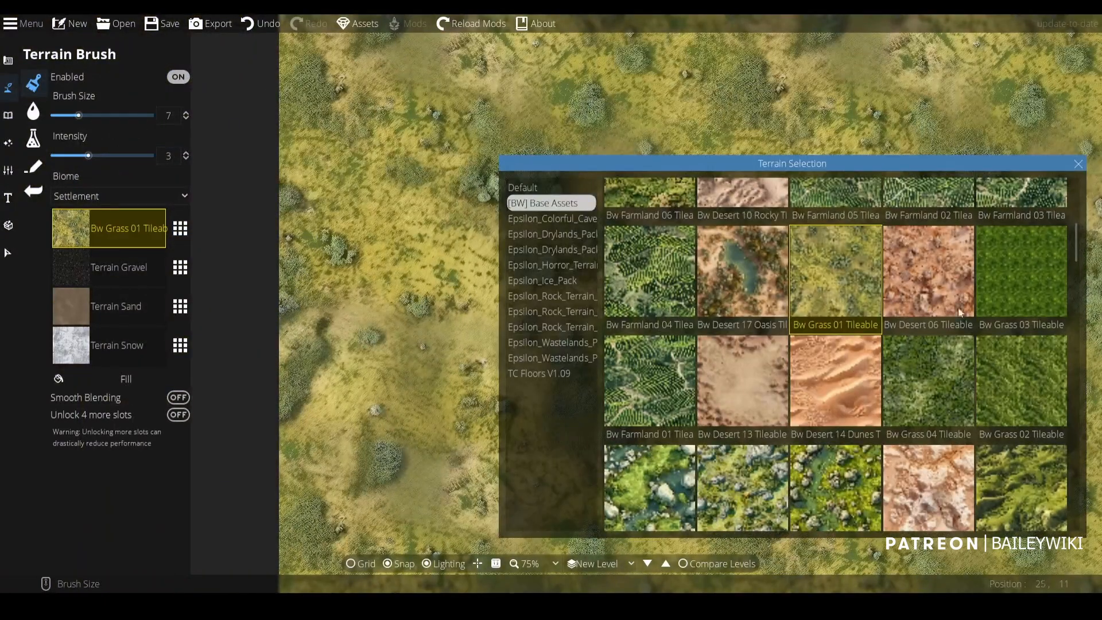
{"action": "mouse_move", "coordinate": [1078, 247]}
{"action": "left_mouse_down"}
{"action": "mouse_move", "coordinate": [1078, 261]}
{"action": "mouse_move", "coordinate": [1077, 235]}
{"action": "left_mouse_up"}
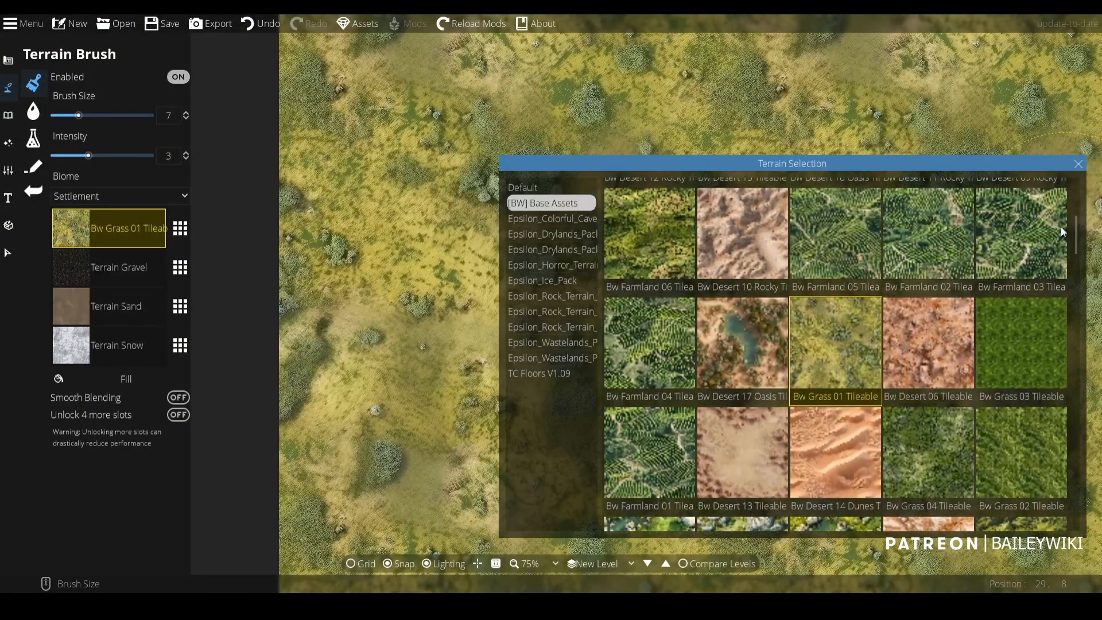
{"action": "scroll", "coordinate": [783, 247], "scroll_direction": "up", "scroll_amount": 3}
{"action": "left_click", "coordinate": [838, 280]}
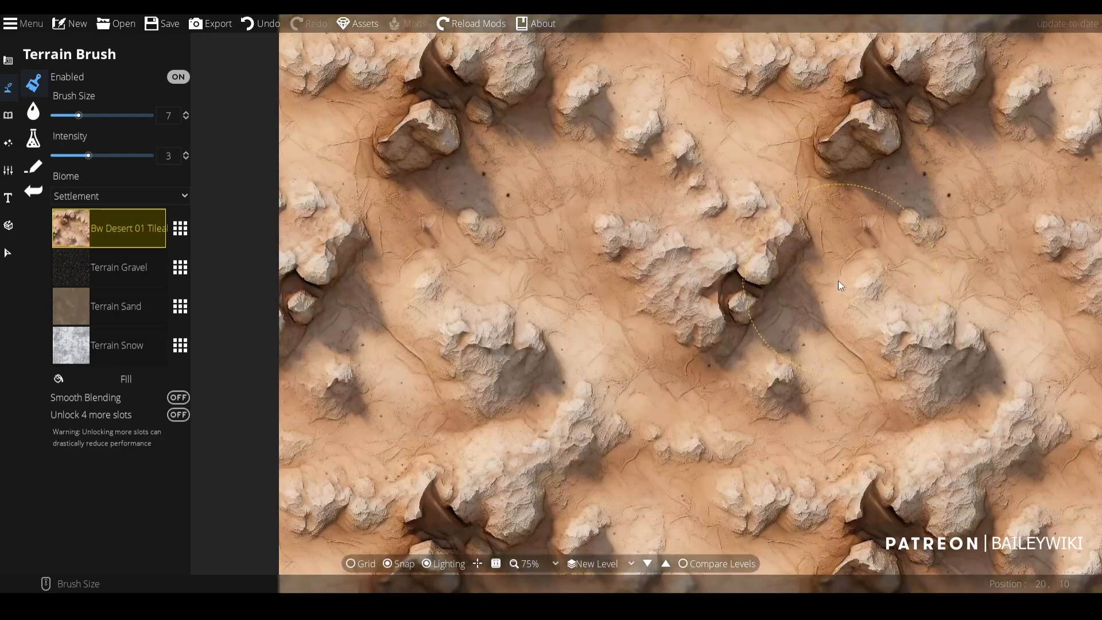
- Replace the Terrain Gravel texture with Bw Grass 01 Tileable
{"action": "left_click", "coordinate": [136, 262]}
{"action": "left_click", "coordinate": [180, 266]}
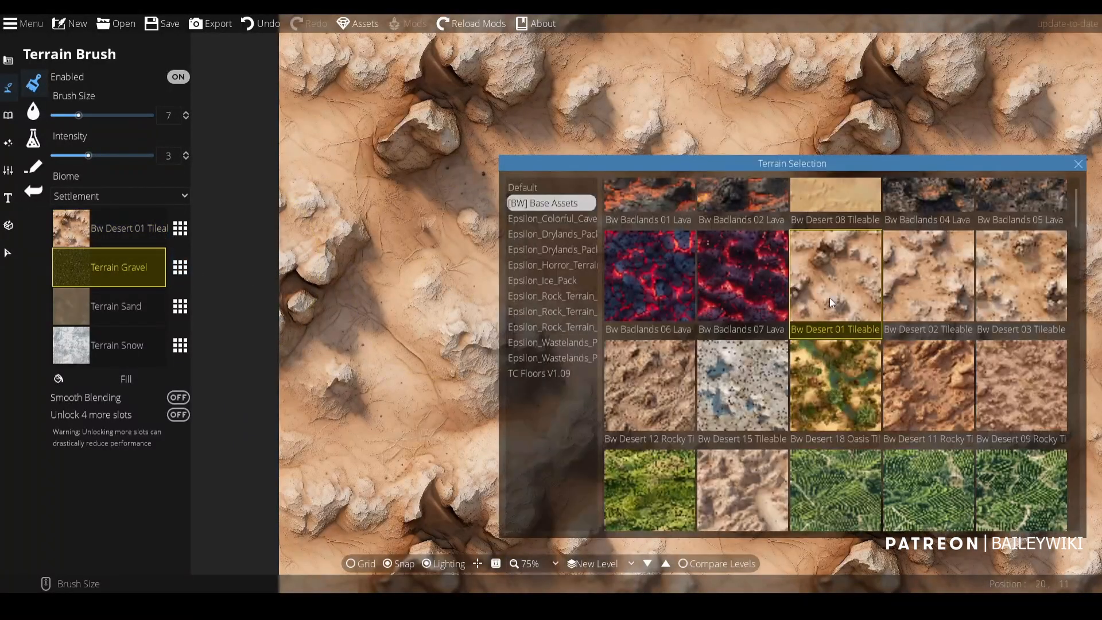
{"action": "scroll", "coordinate": [828, 297], "scroll_direction": "down", "scroll_amount": 5}
{"action": "left_click", "coordinate": [836, 386]}
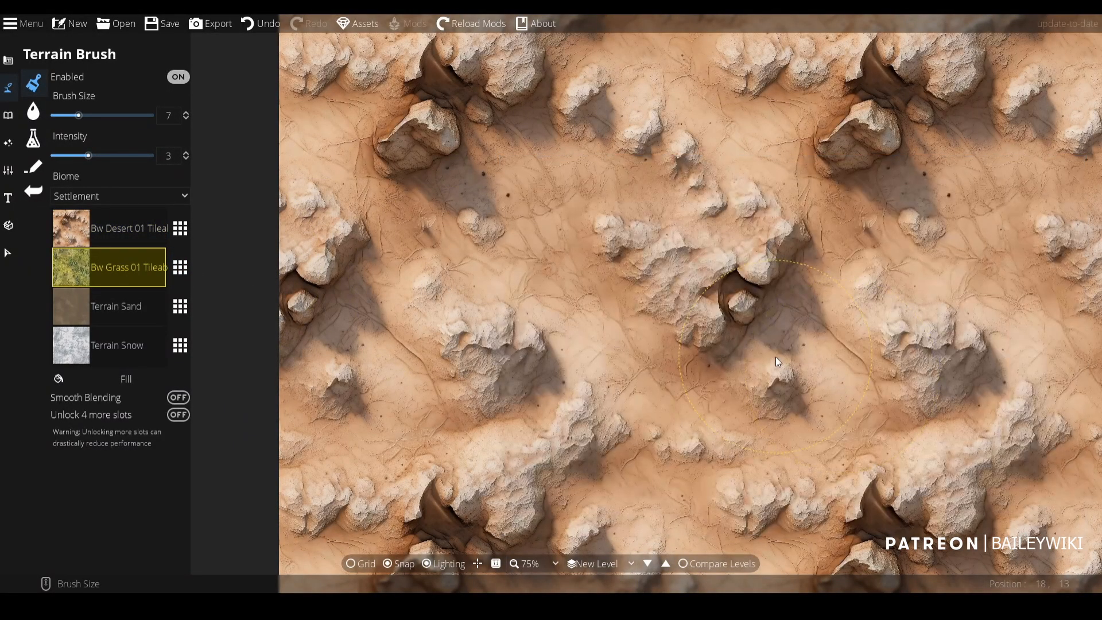
- Enlarge the terrain brush to 15 and paint a patch of Bw Grass 01 near the middle of the map
{"action": "scroll", "coordinate": [754, 358], "scroll_direction": "down", "scroll_amount": 3}
{"action": "scroll", "coordinate": [754, 358], "scroll_direction": "up", "scroll_amount": 7, "text": "shift"}
{"action": "scroll", "coordinate": [756, 374], "scroll_direction": "up", "scroll_amount": 1, "text": "shift"}
{"action": "mouse_move", "coordinate": [730, 345]}
{"action": "left_mouse_down"}
{"action": "mouse_move", "coordinate": [736, 332]}
{"action": "mouse_move", "coordinate": [732, 343]}
{"action": "left_mouse_up"}
- Enable smooth blending and four more terrain slots, and spread Bw Grass 01 across the map, leaving desert around the edges
{"action": "left_click", "coordinate": [176, 399]}
{"action": "left_click", "coordinate": [177, 414]}
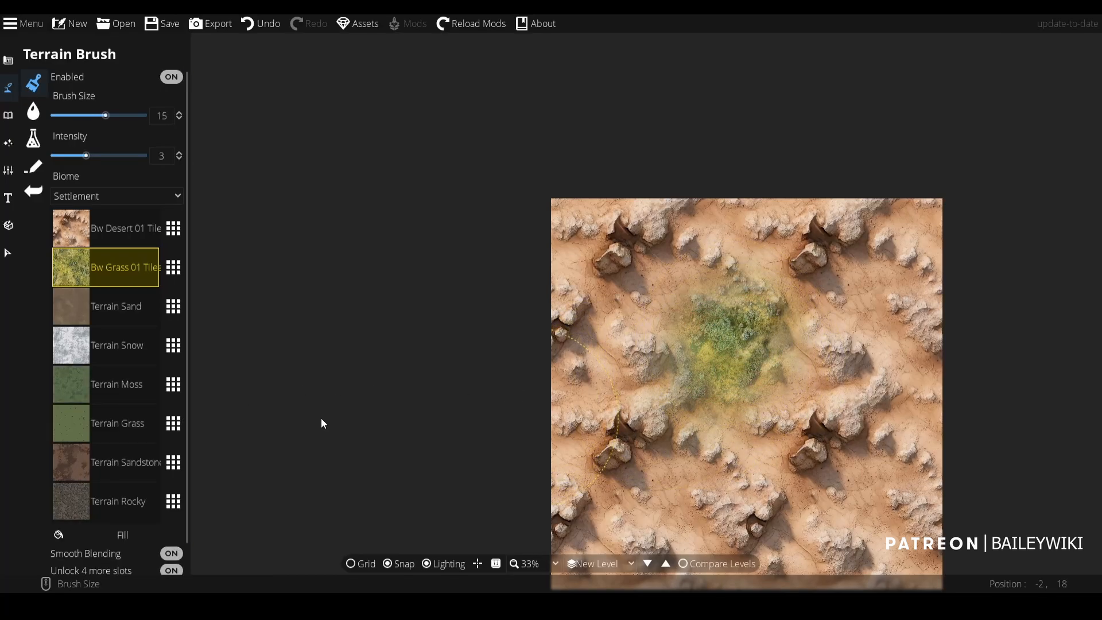
{"action": "mouse_move", "coordinate": [643, 397]}
{"action": "left_mouse_down"}
{"action": "mouse_move", "coordinate": [602, 447]}
{"action": "mouse_move", "coordinate": [646, 412]}
{"action": "mouse_move", "coordinate": [770, 397]}
{"action": "mouse_move", "coordinate": [815, 453]}
{"action": "mouse_move", "coordinate": [845, 392]}
{"action": "mouse_move", "coordinate": [804, 368]}
{"action": "mouse_move", "coordinate": [693, 344]}
{"action": "mouse_move", "coordinate": [640, 380]}
{"action": "mouse_move", "coordinate": [601, 455]}
{"action": "mouse_move", "coordinate": [728, 492]}
{"action": "mouse_move", "coordinate": [731, 525]}
{"action": "mouse_move", "coordinate": [783, 440]}
{"action": "mouse_move", "coordinate": [870, 436]}
{"action": "mouse_move", "coordinate": [905, 497]}
{"action": "mouse_move", "coordinate": [935, 501]}
{"action": "mouse_move", "coordinate": [834, 339]}
{"action": "mouse_move", "coordinate": [855, 325]}
{"action": "mouse_move", "coordinate": [810, 261]}
{"action": "mouse_move", "coordinate": [816, 313]}
{"action": "left_mouse_up"}
{"action": "scroll", "coordinate": [780, 390], "scroll_direction": "up", "scroll_amount": 2}
{"action": "left_click_drag", "start_coordinate": [780, 391], "coordinate": [822, 192]}
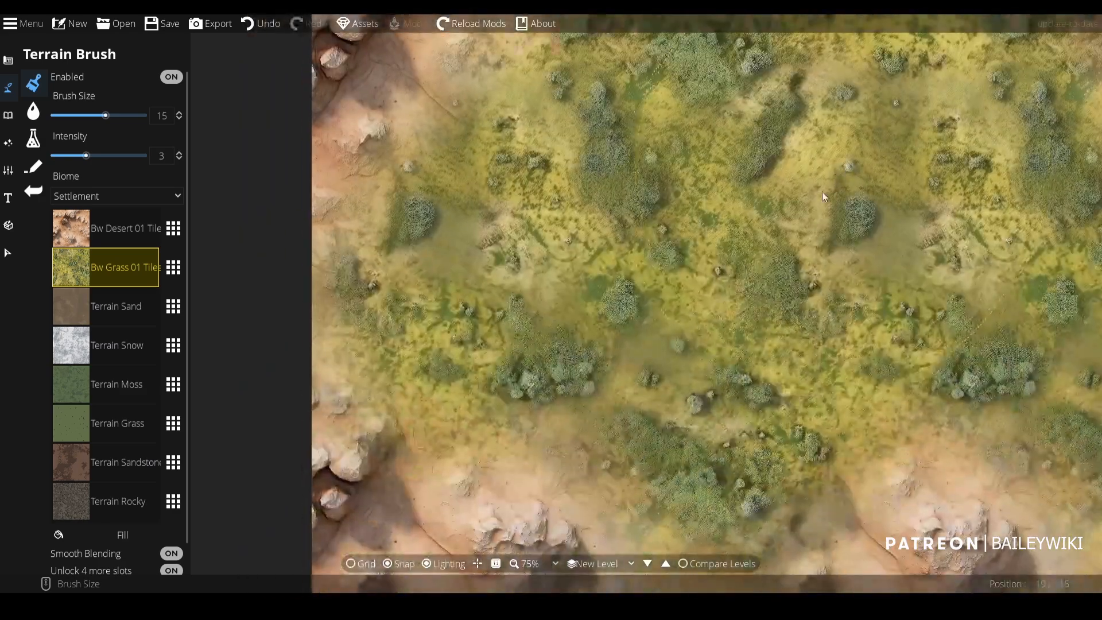
{"action": "scroll", "coordinate": [749, 191], "scroll_direction": "down", "scroll_amount": 2}
{"action": "left_click_drag", "start_coordinate": [579, 218], "coordinate": [515, 287]}
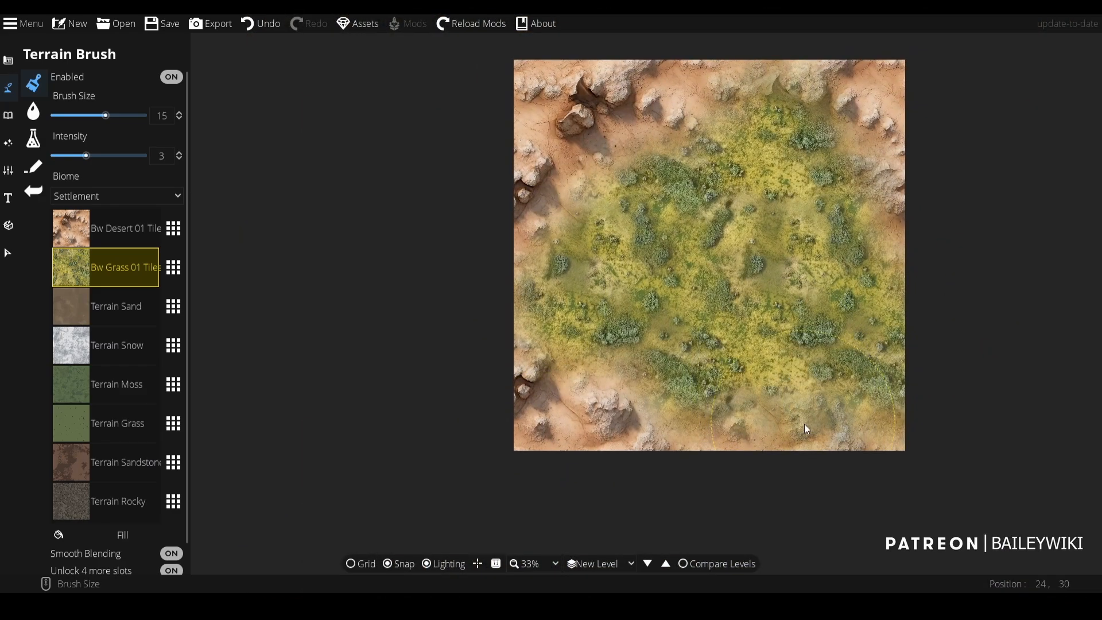
- Replace Terrain Sand with Bw Grass 04 Tileable and paint it over the map's southeastern area, reducing the brush size to 12
{"action": "left_click", "coordinate": [127, 307]}
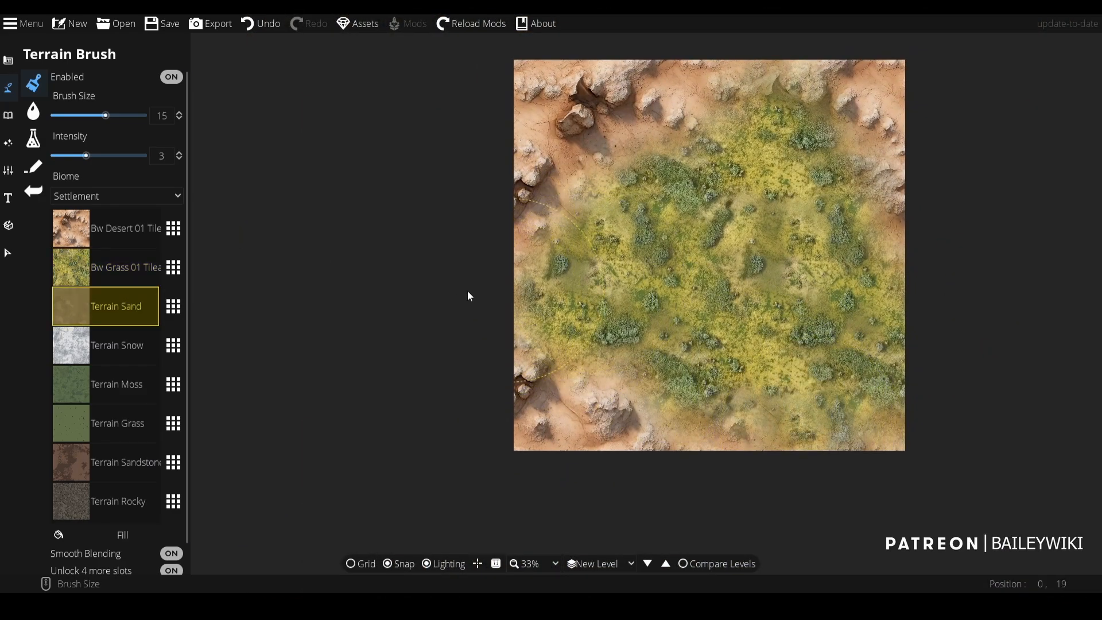
{"action": "left_click", "coordinate": [172, 305]}
{"action": "scroll", "coordinate": [943, 377], "scroll_direction": "down", "scroll_amount": 5}
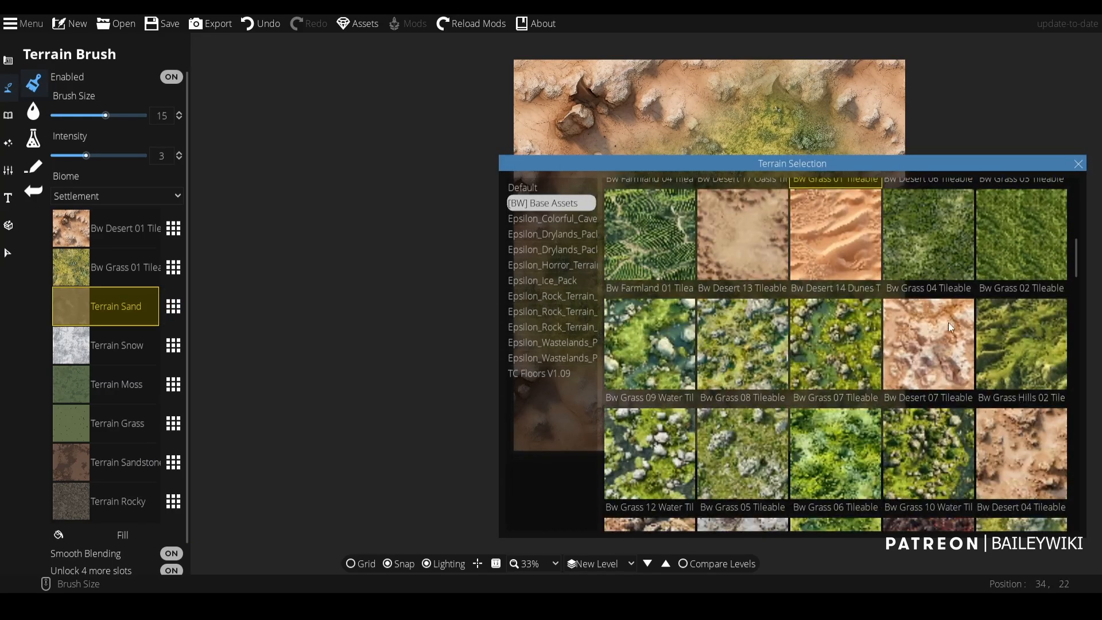
{"action": "left_click", "coordinate": [959, 274]}
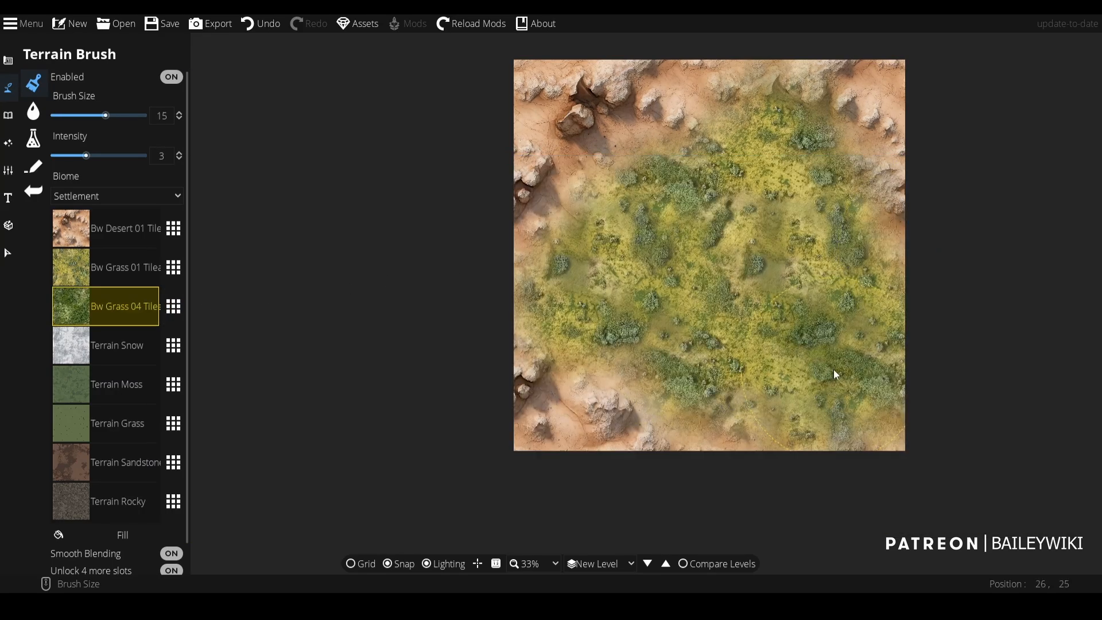
{"action": "mouse_move", "coordinate": [843, 310]}
{"action": "left_mouse_down"}
{"action": "mouse_move", "coordinate": [805, 249]}
{"action": "mouse_move", "coordinate": [804, 211]}
{"action": "mouse_move", "coordinate": [865, 275]}
{"action": "mouse_move", "coordinate": [890, 324]}
{"action": "mouse_move", "coordinate": [873, 406]}
{"action": "mouse_move", "coordinate": [830, 438]}
{"action": "mouse_move", "coordinate": [780, 430]}
{"action": "mouse_move", "coordinate": [756, 401]}
{"action": "mouse_move", "coordinate": [730, 432]}
{"action": "mouse_move", "coordinate": [713, 419]}
{"action": "mouse_move", "coordinate": [694, 366]}
{"action": "mouse_move", "coordinate": [660, 344]}
{"action": "mouse_move", "coordinate": [590, 339]}
{"action": "left_mouse_up"}
{"action": "scroll", "coordinate": [729, 432], "scroll_direction": "down", "scroll_amount": 3}
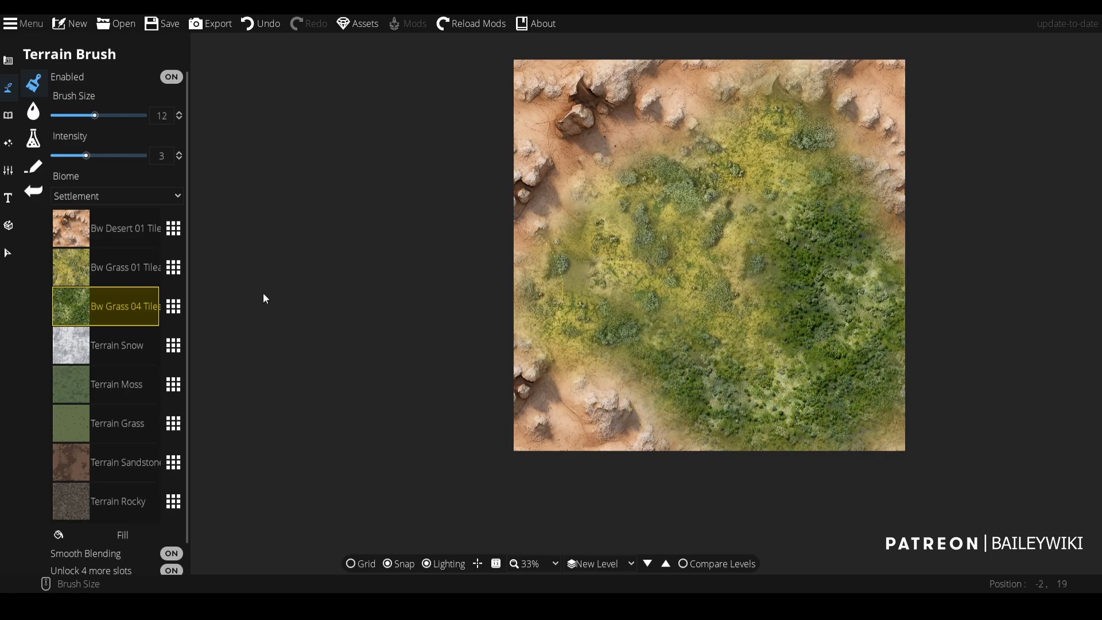
- Replace the Terrain Snow texture with Bw Grass 15 Vegetation from the [BW] Base Assets pack
{"action": "left_click", "coordinate": [173, 345]}
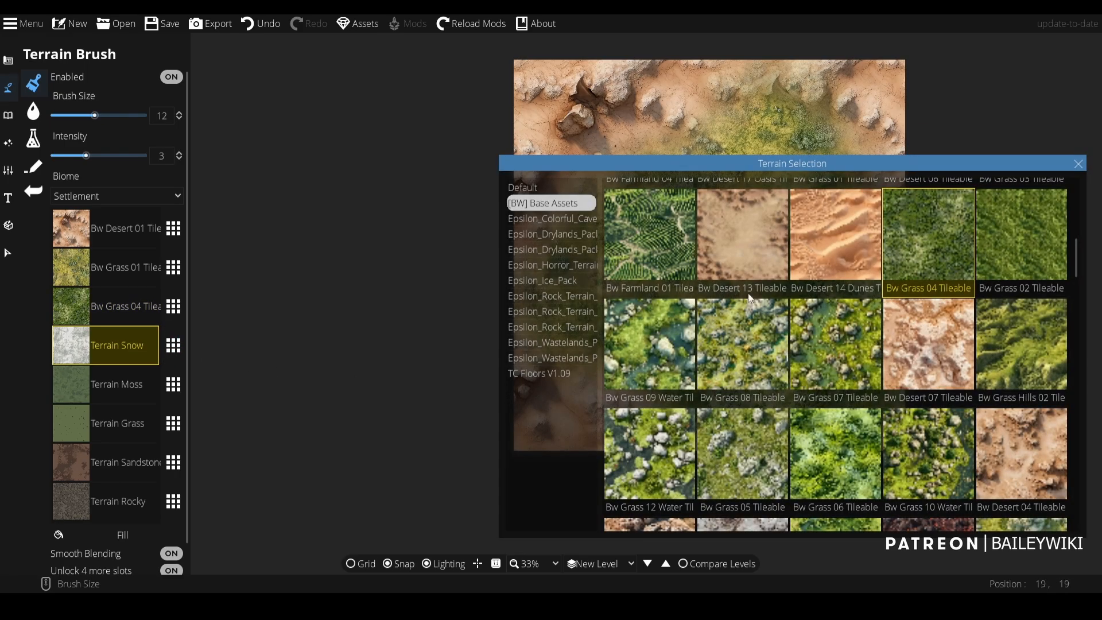
{"action": "scroll", "coordinate": [714, 328], "scroll_direction": "down", "scroll_amount": 3}
{"action": "scroll", "coordinate": [716, 328], "scroll_direction": "down", "scroll_amount": 3}
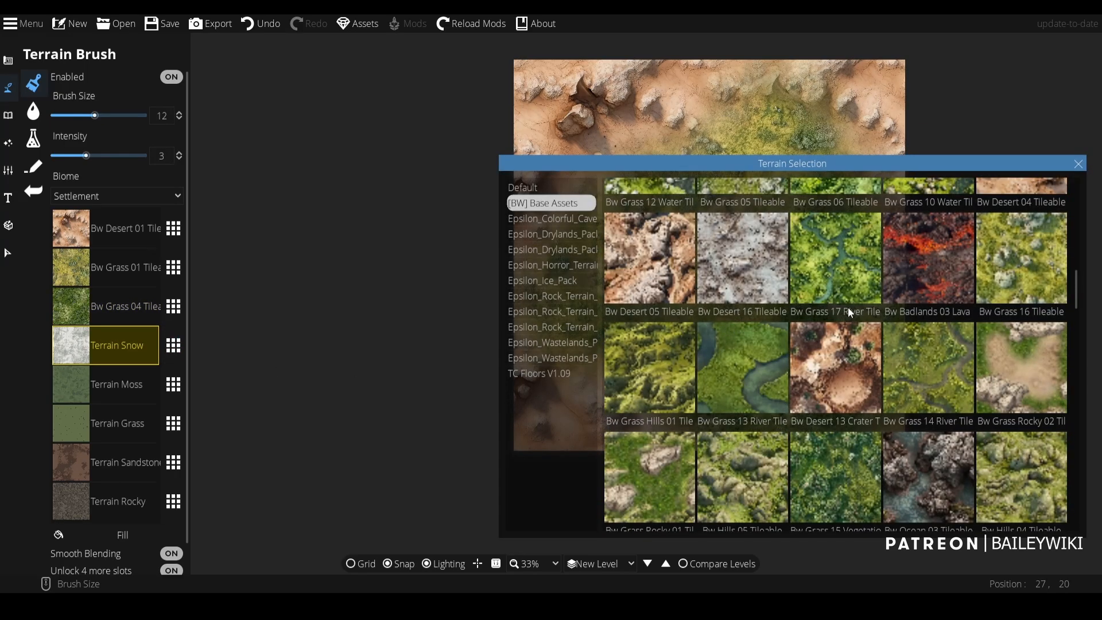
{"action": "scroll", "coordinate": [849, 311], "scroll_direction": "down", "scroll_amount": 5}
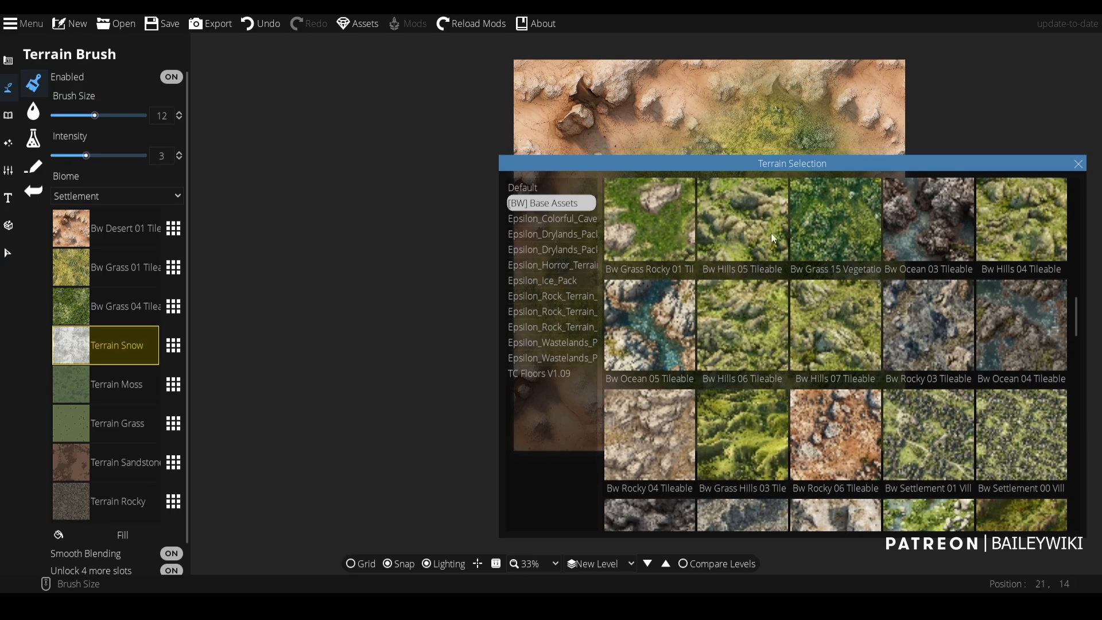
{"action": "left_click", "coordinate": [848, 225]}
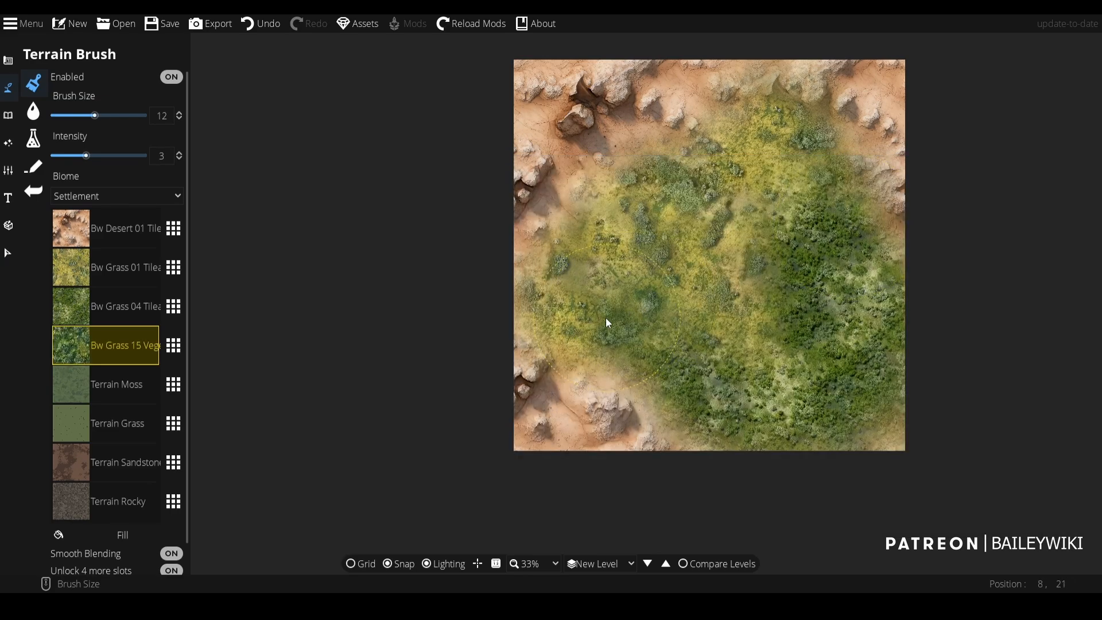
- Paint Bw Grass 15 Vegetation over the western, southern and northeastern grass areas, changing the brush size to 14 and 10 along the way
{"action": "mouse_move", "coordinate": [595, 290]}
{"action": "left_mouse_down"}
{"action": "mouse_move", "coordinate": [614, 268]}
{"action": "mouse_move", "coordinate": [593, 263]}
{"action": "mouse_move", "coordinate": [539, 286]}
{"action": "mouse_move", "coordinate": [589, 321]}
{"action": "mouse_move", "coordinate": [588, 346]}
{"action": "mouse_move", "coordinate": [613, 336]}
{"action": "mouse_move", "coordinate": [603, 283]}
{"action": "mouse_move", "coordinate": [621, 255]}
{"action": "mouse_move", "coordinate": [603, 211]}
{"action": "mouse_move", "coordinate": [692, 185]}
{"action": "mouse_move", "coordinate": [676, 220]}
{"action": "mouse_move", "coordinate": [693, 229]}
{"action": "mouse_move", "coordinate": [727, 204]}
{"action": "mouse_move", "coordinate": [731, 184]}
{"action": "mouse_move", "coordinate": [708, 165]}
{"action": "mouse_move", "coordinate": [720, 229]}
{"action": "left_mouse_up"}
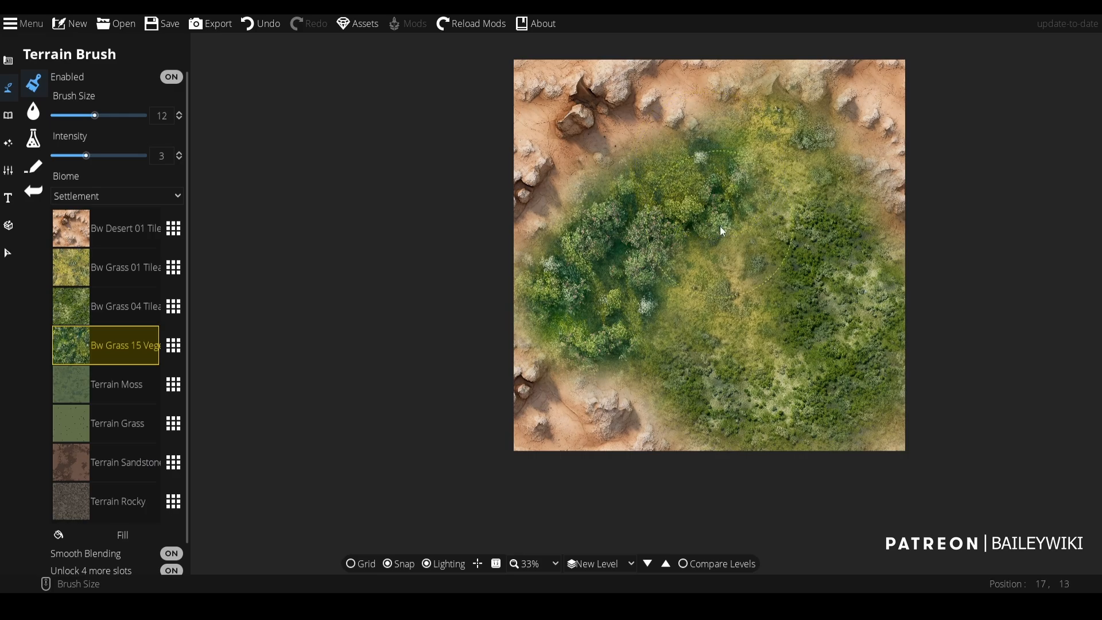
{"action": "mouse_move", "coordinate": [772, 404]}
{"action": "left_mouse_down"}
{"action": "mouse_move", "coordinate": [778, 291]}
{"action": "mouse_move", "coordinate": [750, 300]}
{"action": "mouse_move", "coordinate": [742, 277]}
{"action": "mouse_move", "coordinate": [661, 308]}
{"action": "mouse_move", "coordinate": [709, 295]}
{"action": "mouse_move", "coordinate": [718, 374]}
{"action": "mouse_move", "coordinate": [831, 404]}
{"action": "mouse_move", "coordinate": [900, 405]}
{"action": "mouse_move", "coordinate": [721, 340]}
{"action": "mouse_move", "coordinate": [820, 368]}
{"action": "left_mouse_up"}
{"action": "scroll", "coordinate": [750, 298], "scroll_direction": "up", "scroll_amount": 5}
{"action": "scroll", "coordinate": [809, 396], "scroll_direction": "down", "scroll_amount": 5}
{"action": "scroll", "coordinate": [852, 258], "scroll_direction": "down", "scroll_amount": 2}
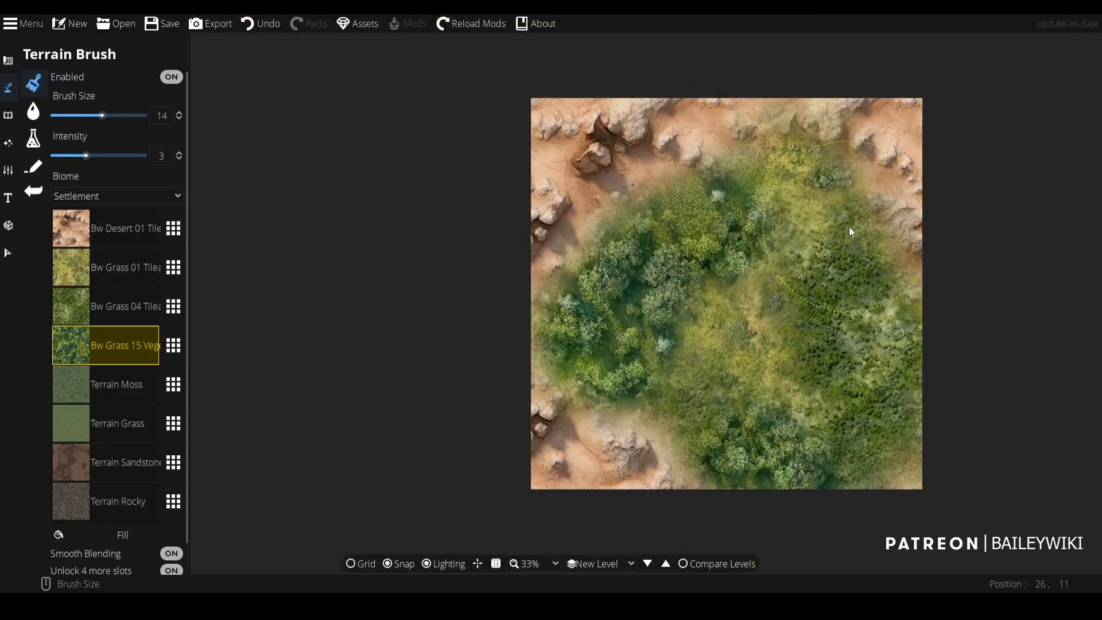
{"action": "mouse_move", "coordinate": [830, 183]}
{"action": "left_mouse_down"}
{"action": "mouse_move", "coordinate": [780, 182]}
{"action": "mouse_move", "coordinate": [765, 206]}
{"action": "mouse_move", "coordinate": [816, 201]}
{"action": "mouse_move", "coordinate": [827, 237]}
{"action": "mouse_move", "coordinate": [891, 292]}
{"action": "left_mouse_up"}
- Replace the Terrain Moss texture with Bw Settlement Ruins
{"action": "left_click", "coordinate": [173, 384]}
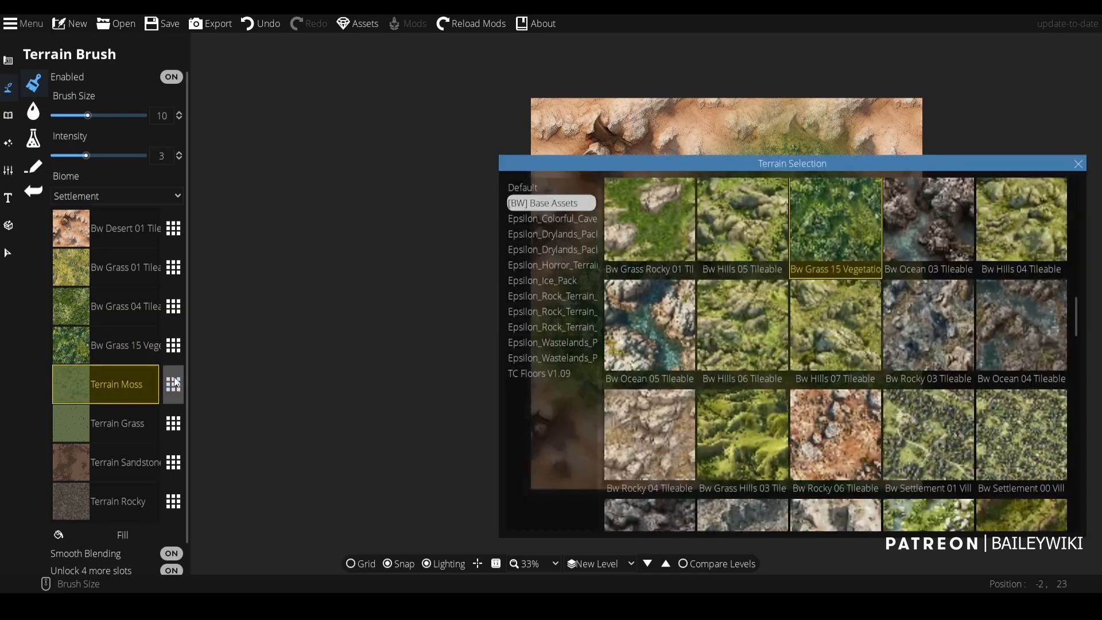
{"action": "scroll", "coordinate": [908, 324], "scroll_direction": "down", "scroll_amount": 2}
{"action": "scroll", "coordinate": [909, 322], "scroll_direction": "down", "scroll_amount": 5}
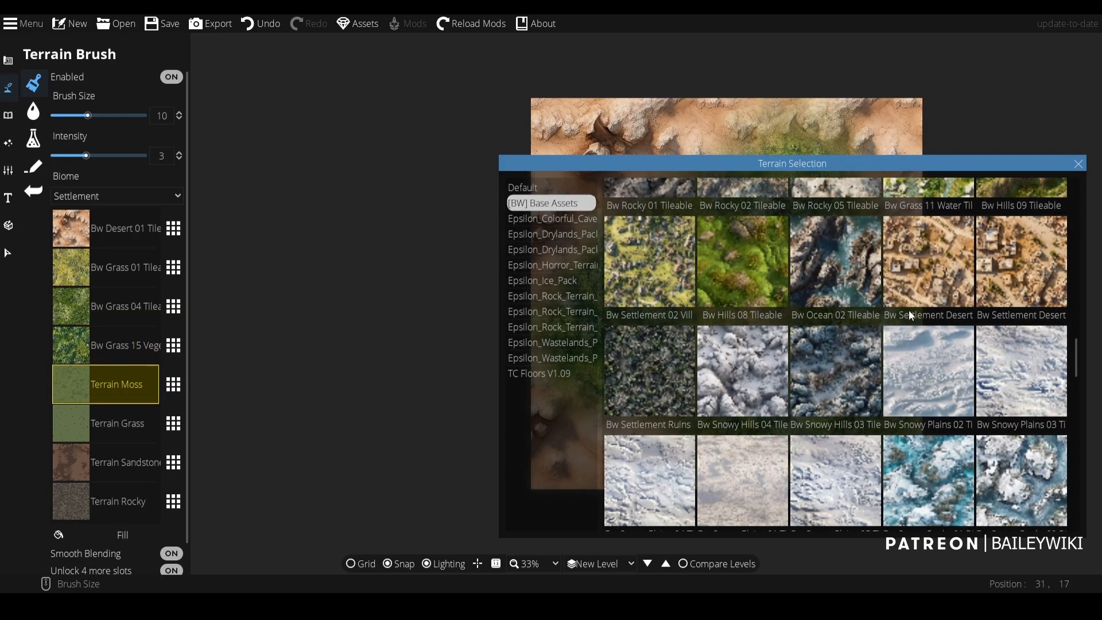
{"action": "scroll", "coordinate": [911, 317], "scroll_direction": "down", "scroll_amount": 1}
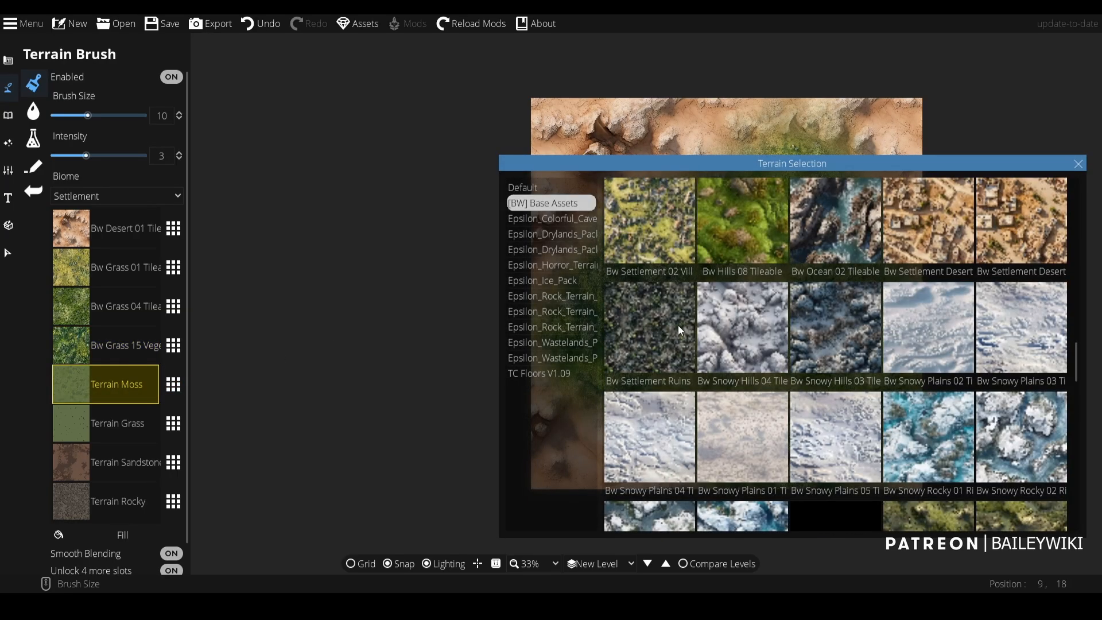
{"action": "left_click", "coordinate": [660, 339]}
- Paint a patch of Bw Settlement Ruins just east of the map's centre with brush size 6, extending it northeast
{"action": "scroll", "coordinate": [773, 334], "scroll_direction": "up", "scroll_amount": 2}
{"action": "mouse_move", "coordinate": [772, 334]}
{"action": "left_mouse_down"}
{"action": "mouse_move", "coordinate": [678, 361]}
{"action": "mouse_move", "coordinate": [729, 342]}
{"action": "mouse_move", "coordinate": [772, 376]}
{"action": "mouse_move", "coordinate": [778, 364]}
{"action": "mouse_move", "coordinate": [776, 383]}
{"action": "mouse_move", "coordinate": [790, 386]}
{"action": "mouse_move", "coordinate": [788, 303]}
{"action": "mouse_move", "coordinate": [692, 306]}
{"action": "mouse_move", "coordinate": [663, 324]}
{"action": "mouse_move", "coordinate": [653, 382]}
{"action": "mouse_move", "coordinate": [631, 407]}
{"action": "mouse_move", "coordinate": [727, 417]}
{"action": "mouse_move", "coordinate": [786, 404]}
{"action": "mouse_move", "coordinate": [832, 422]}
{"action": "mouse_move", "coordinate": [841, 414]}
{"action": "mouse_move", "coordinate": [816, 376]}
{"action": "mouse_move", "coordinate": [826, 323]}
{"action": "mouse_move", "coordinate": [768, 282]}
{"action": "mouse_move", "coordinate": [779, 228]}
{"action": "mouse_move", "coordinate": [716, 288]}
{"action": "mouse_move", "coordinate": [686, 284]}
{"action": "left_mouse_up"}
{"action": "scroll", "coordinate": [778, 359], "scroll_direction": "down", "scroll_amount": 4}
{"action": "scroll", "coordinate": [746, 327], "scroll_direction": "up", "scroll_amount": 4}
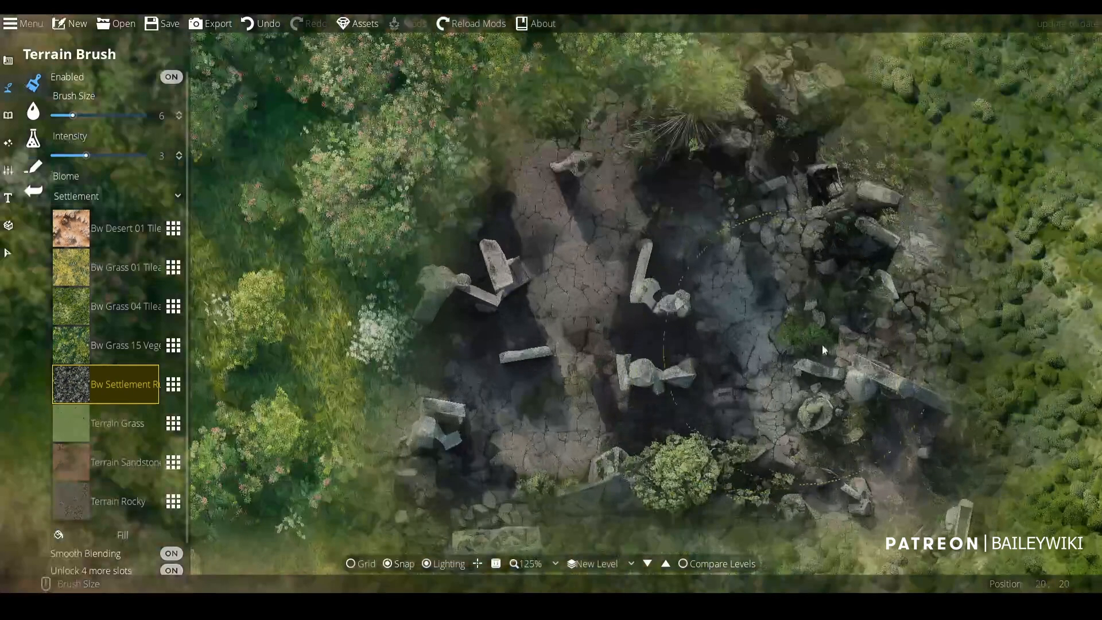
{"action": "scroll", "coordinate": [802, 293], "scroll_direction": "down", "scroll_amount": 2}
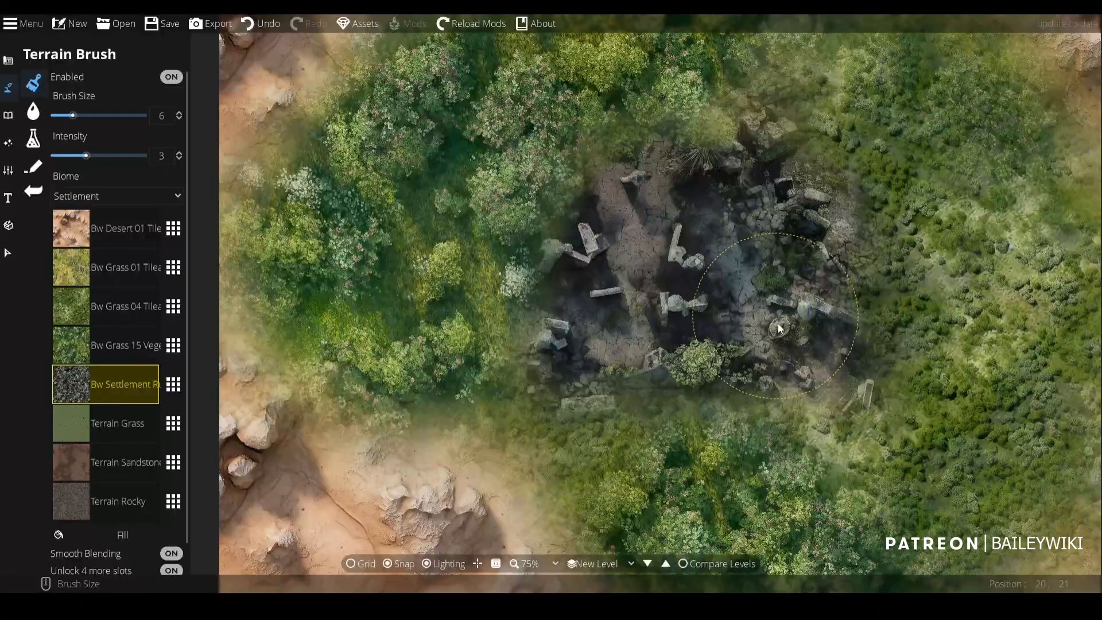
{"action": "mouse_move", "coordinate": [841, 356]}
{"action": "left_mouse_down"}
{"action": "mouse_move", "coordinate": [875, 205]}
{"action": "mouse_move", "coordinate": [834, 177]}
{"action": "mouse_move", "coordinate": [832, 118]}
{"action": "mouse_move", "coordinate": [751, 308]}
{"action": "mouse_move", "coordinate": [678, 310]}
{"action": "mouse_move", "coordinate": [687, 280]}
{"action": "mouse_move", "coordinate": [730, 245]}
{"action": "mouse_move", "coordinate": [782, 242]}
{"action": "mouse_move", "coordinate": [836, 220]}
{"action": "mouse_move", "coordinate": [665, 295]}
{"action": "mouse_move", "coordinate": [671, 260]}
{"action": "mouse_move", "coordinate": [677, 299]}
{"action": "mouse_move", "coordinate": [788, 384]}
{"action": "mouse_move", "coordinate": [814, 435]}
{"action": "mouse_move", "coordinate": [839, 432]}
{"action": "mouse_move", "coordinate": [829, 458]}
{"action": "mouse_move", "coordinate": [810, 455]}
{"action": "mouse_move", "coordinate": [835, 298]}
{"action": "left_mouse_up"}
{"action": "scroll", "coordinate": [804, 301], "scroll_direction": "down", "scroll_amount": 4}
{"action": "scroll", "coordinate": [759, 303], "scroll_direction": "up", "scroll_amount": 3}
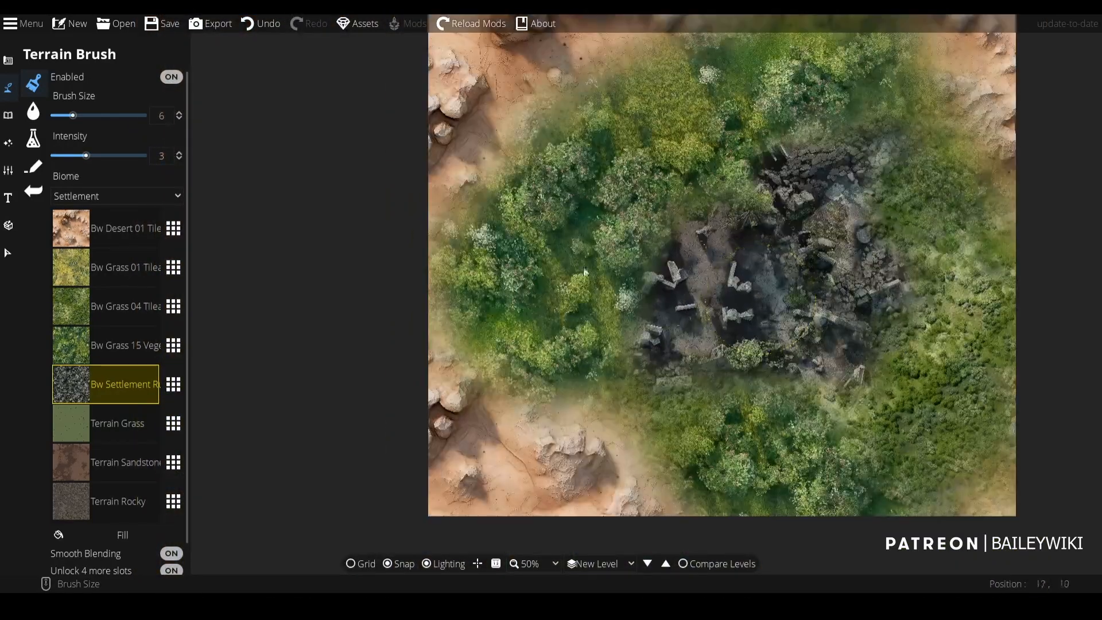
- Try Bw Swamp 01 Tileable and Brownrock05 in place of the Bw Settlement Ruins texture
{"action": "left_click", "coordinate": [171, 383]}
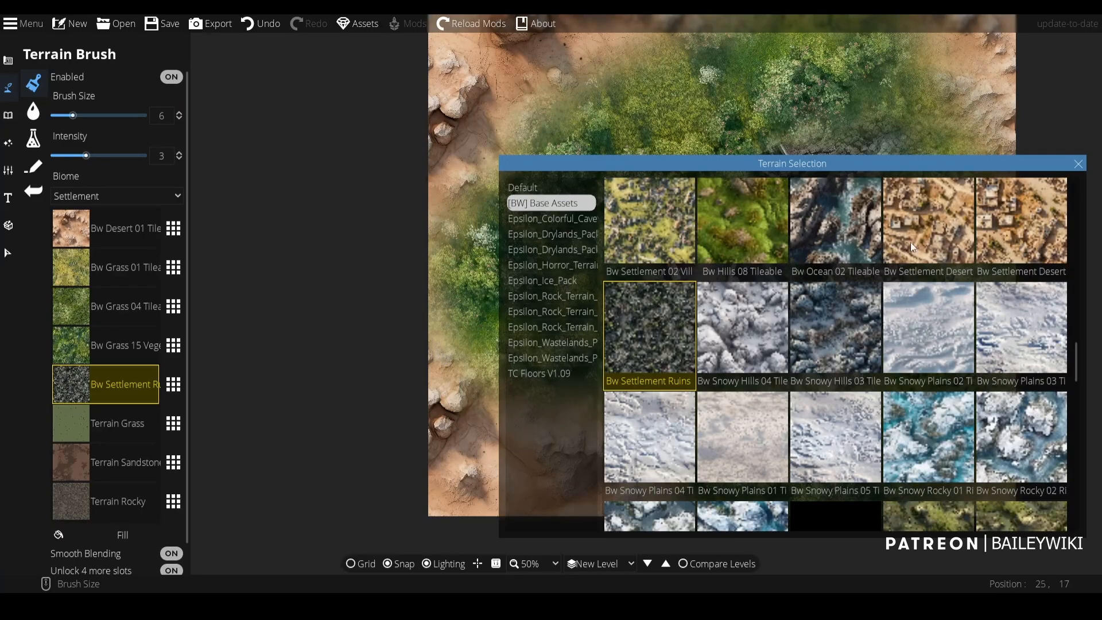
{"action": "scroll", "coordinate": [939, 322], "scroll_direction": "down", "scroll_amount": 3}
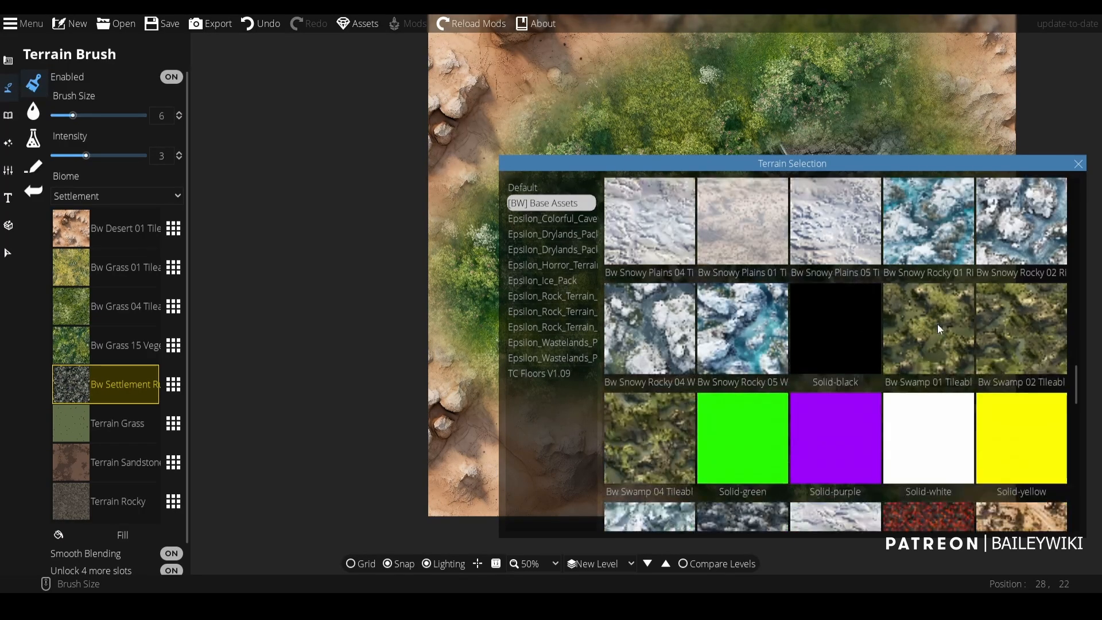
{"action": "left_click", "coordinate": [935, 316]}
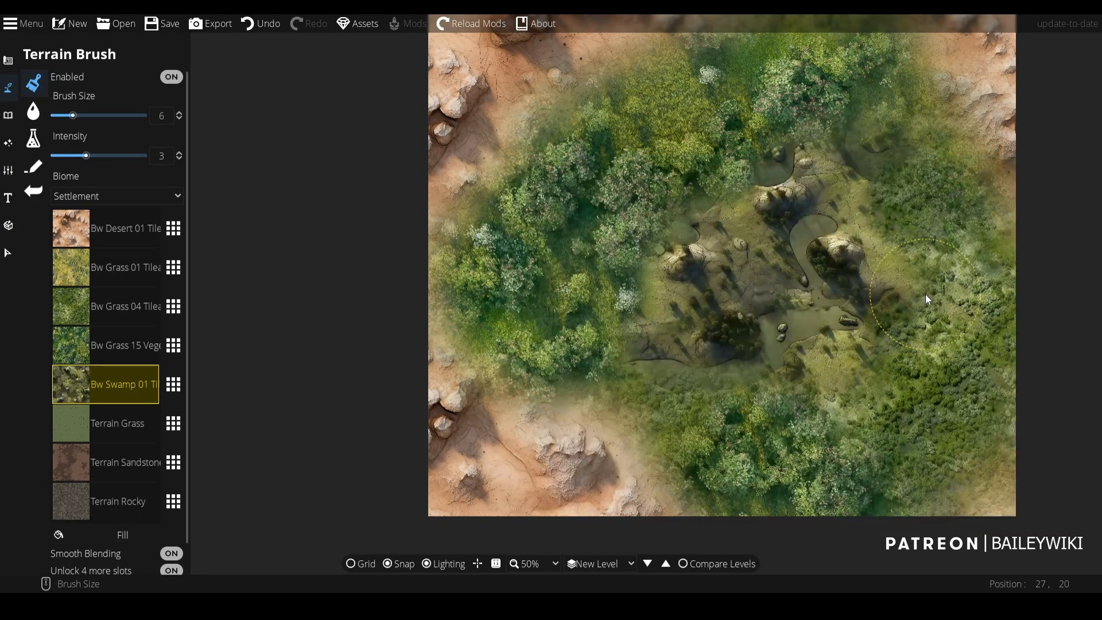
{"action": "left_click", "coordinate": [173, 384]}
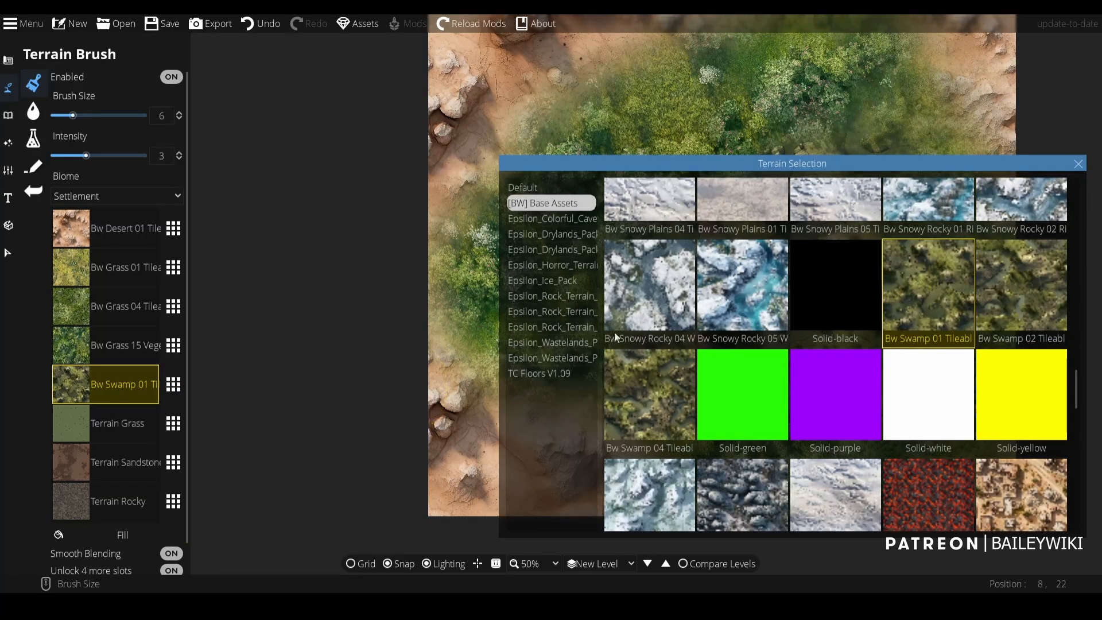
{"action": "scroll", "coordinate": [935, 319], "scroll_direction": "down", "scroll_amount": 2}
{"action": "scroll", "coordinate": [935, 321], "scroll_direction": "down", "scroll_amount": 2}
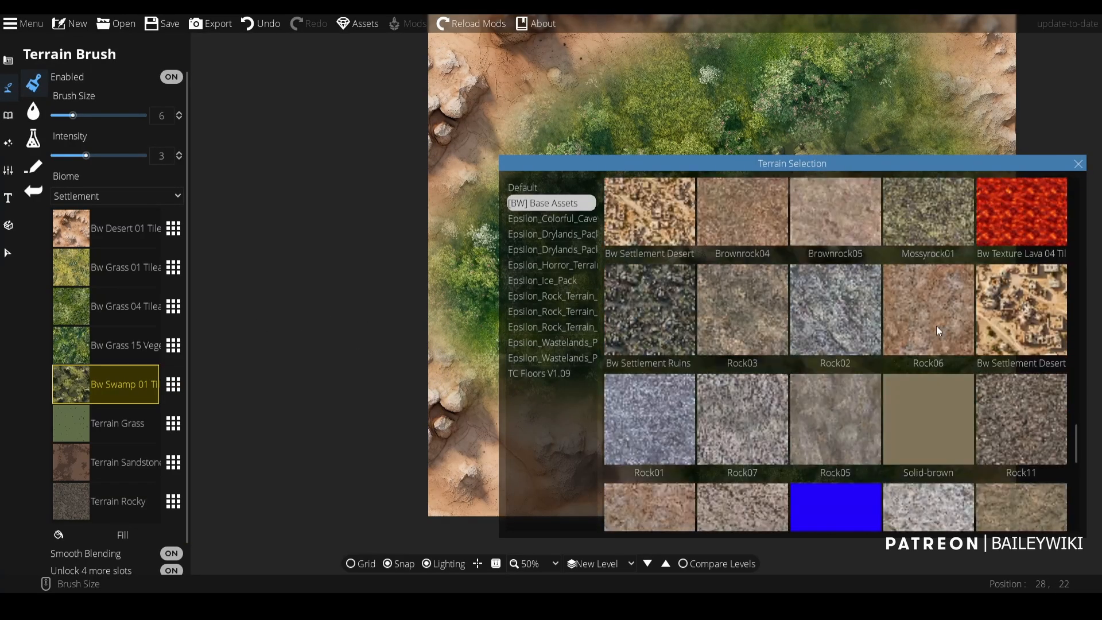
{"action": "left_click", "coordinate": [842, 212]}
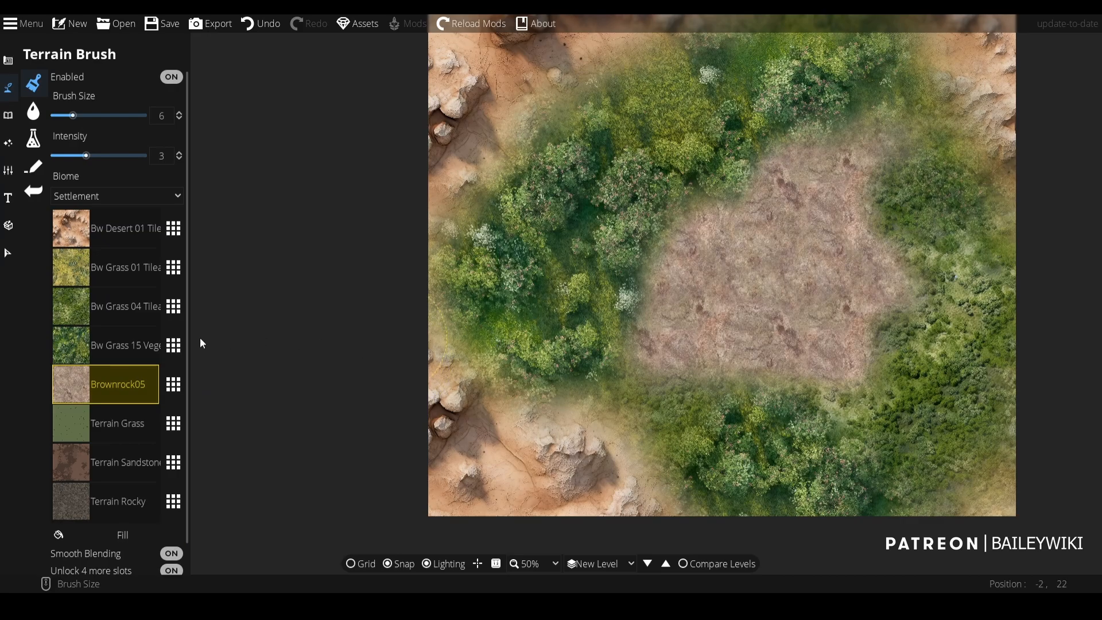
- Try Brownrock02 and the dark, leafless Bw Overgrowth Forest texture in the former ruins slot
{"action": "left_click", "coordinate": [172, 383]}
{"action": "scroll", "coordinate": [971, 275], "scroll_direction": "down", "scroll_amount": 4}
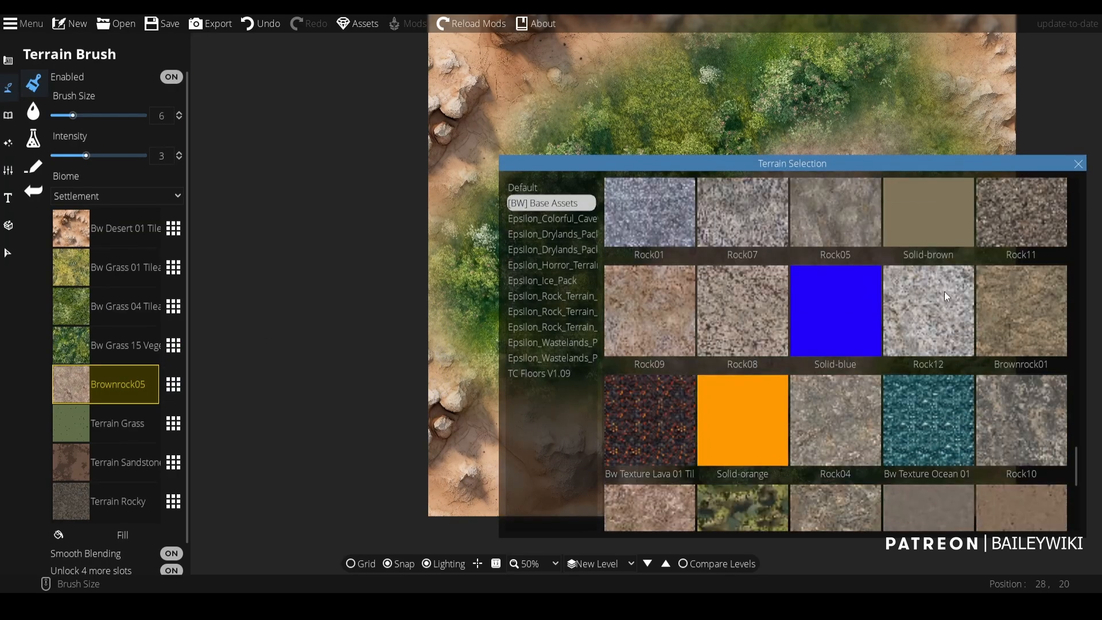
{"action": "scroll", "coordinate": [941, 293], "scroll_direction": "down", "scroll_amount": 2}
{"action": "left_click", "coordinate": [835, 348]}
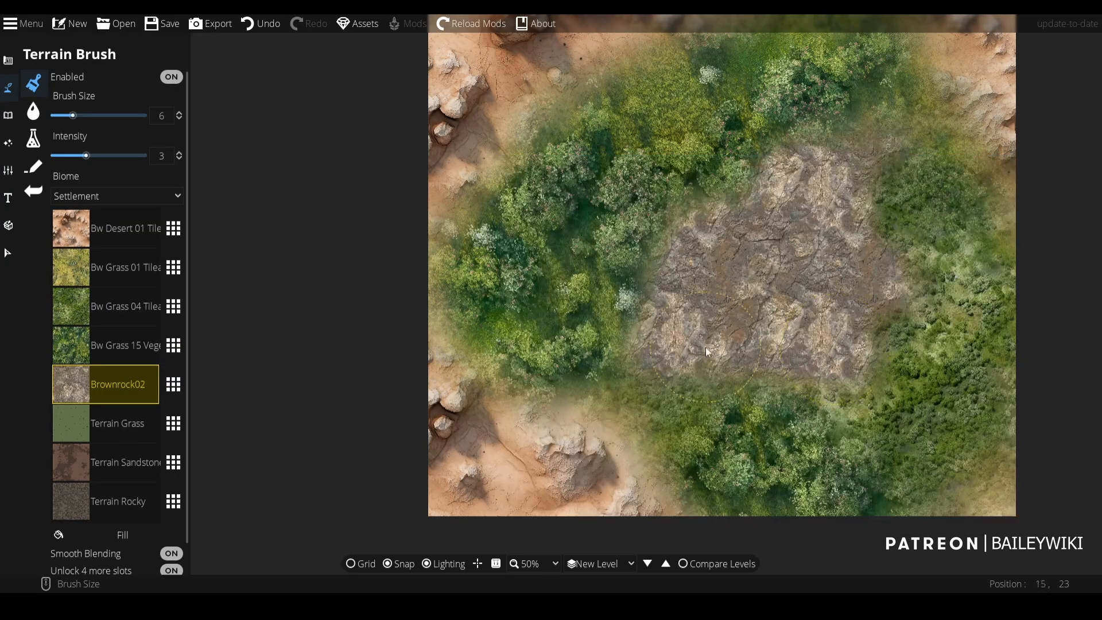
{"action": "left_click", "coordinate": [174, 382]}
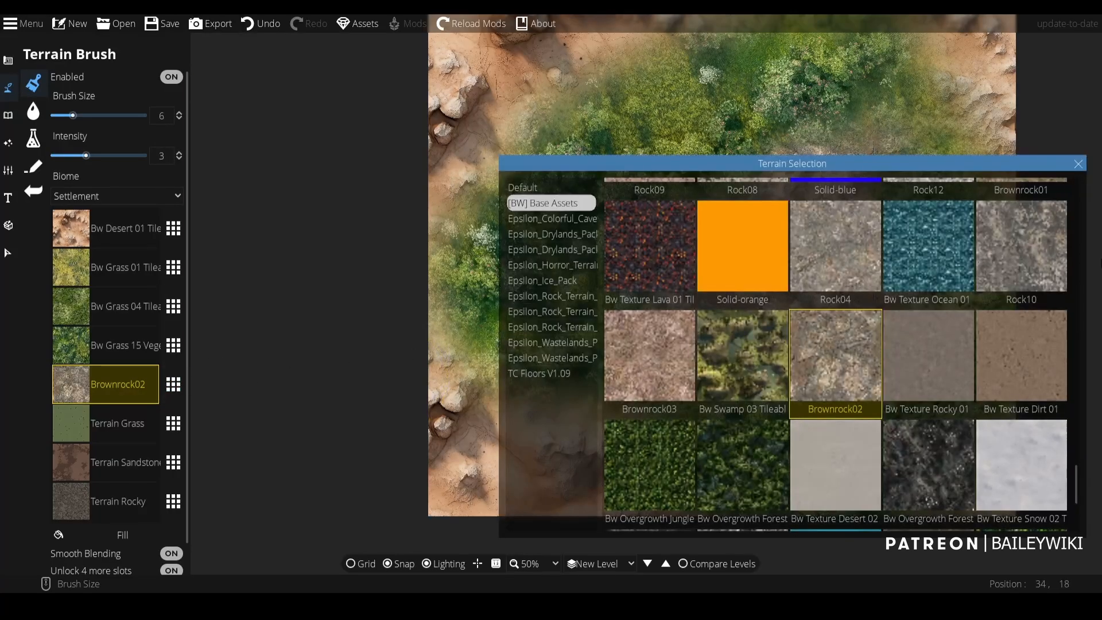
{"action": "scroll", "coordinate": [975, 298], "scroll_direction": "down", "scroll_amount": 4}
{"action": "left_click", "coordinate": [929, 285]}
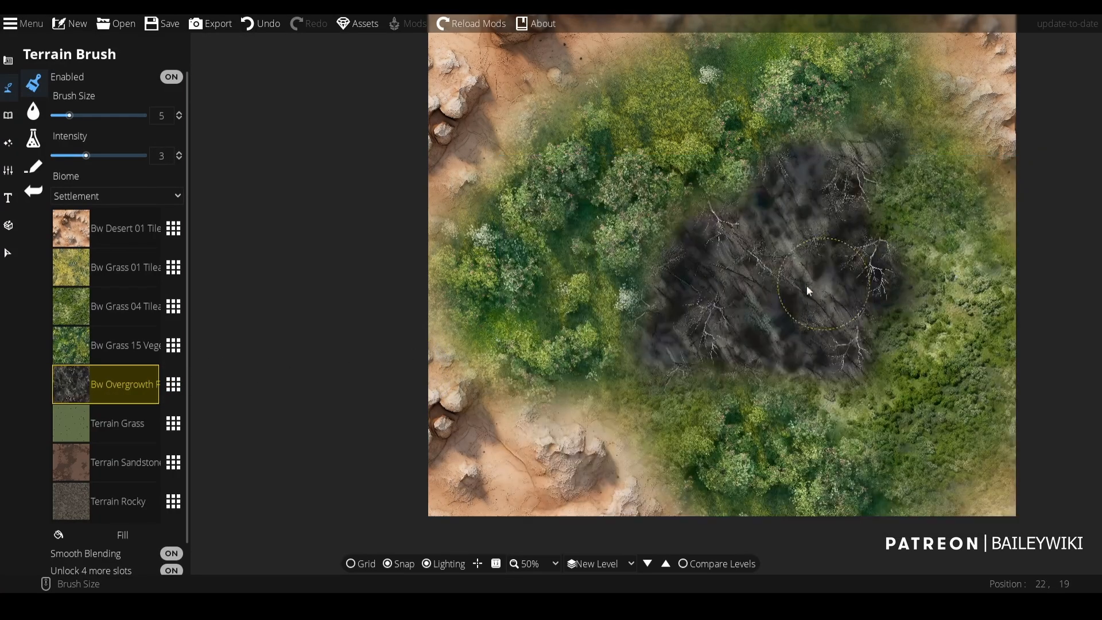
- Try the green Bw Overgrowth Forest and Bw Texture Grass 01 textures on the central patch, raising the brush size to 8
{"action": "left_click", "coordinate": [173, 384]}
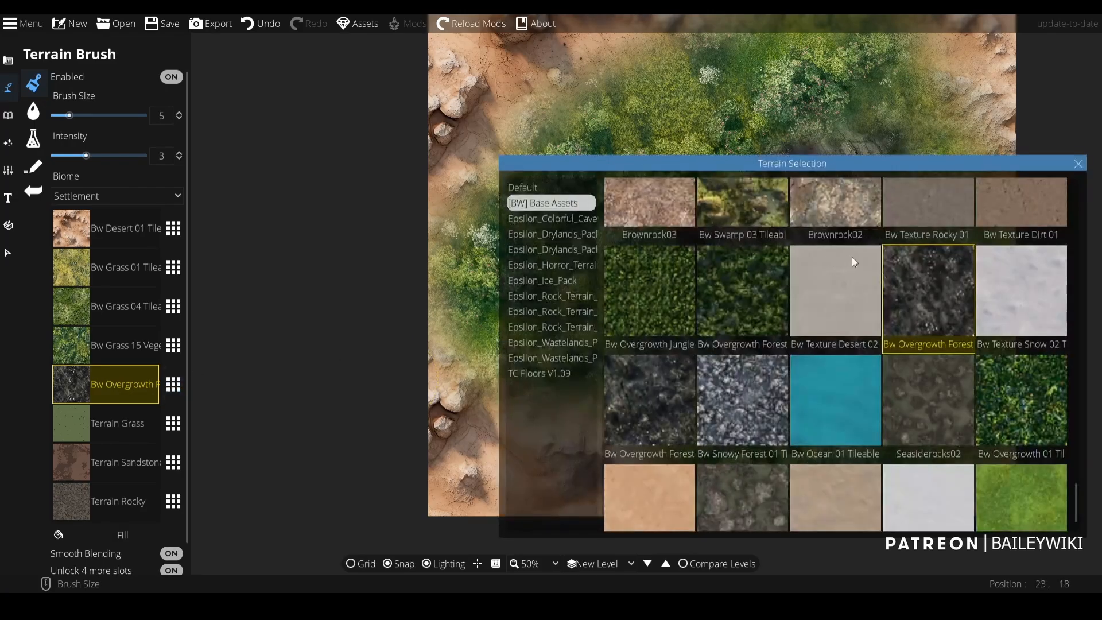
{"action": "scroll", "coordinate": [815, 275], "scroll_direction": "down", "scroll_amount": 1}
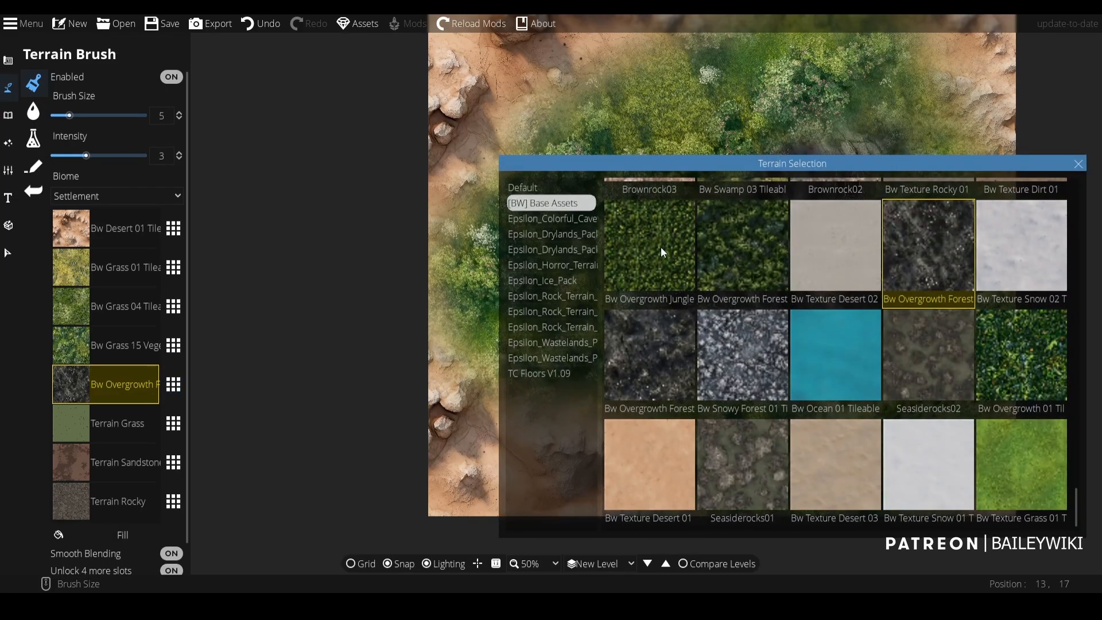
{"action": "left_click", "coordinate": [748, 251]}
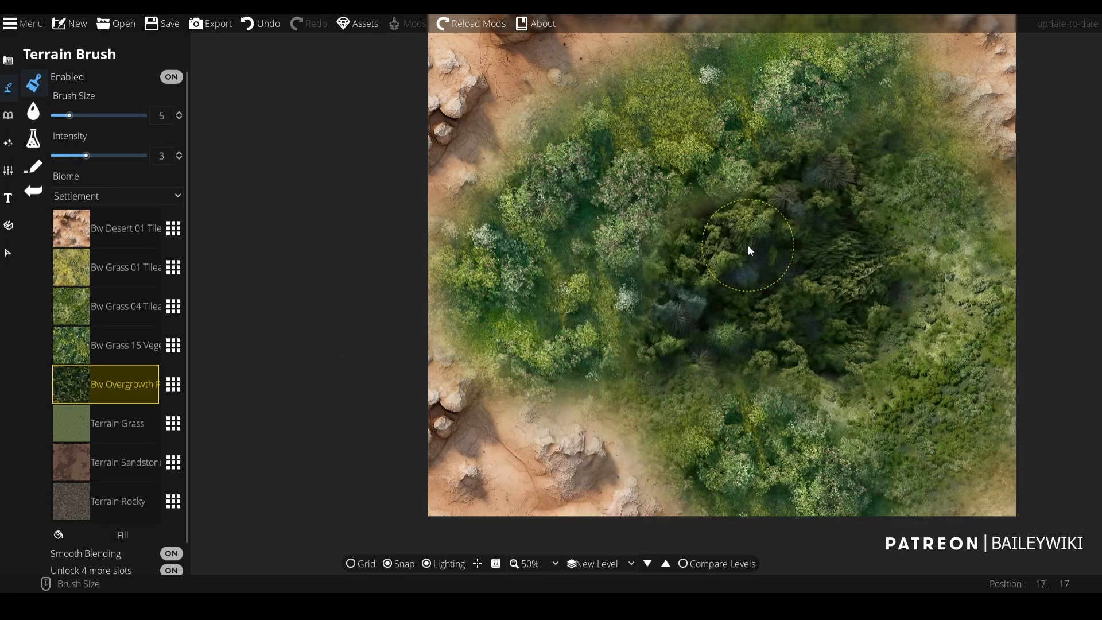
{"action": "scroll", "coordinate": [831, 297], "scroll_direction": "up", "scroll_amount": 3}
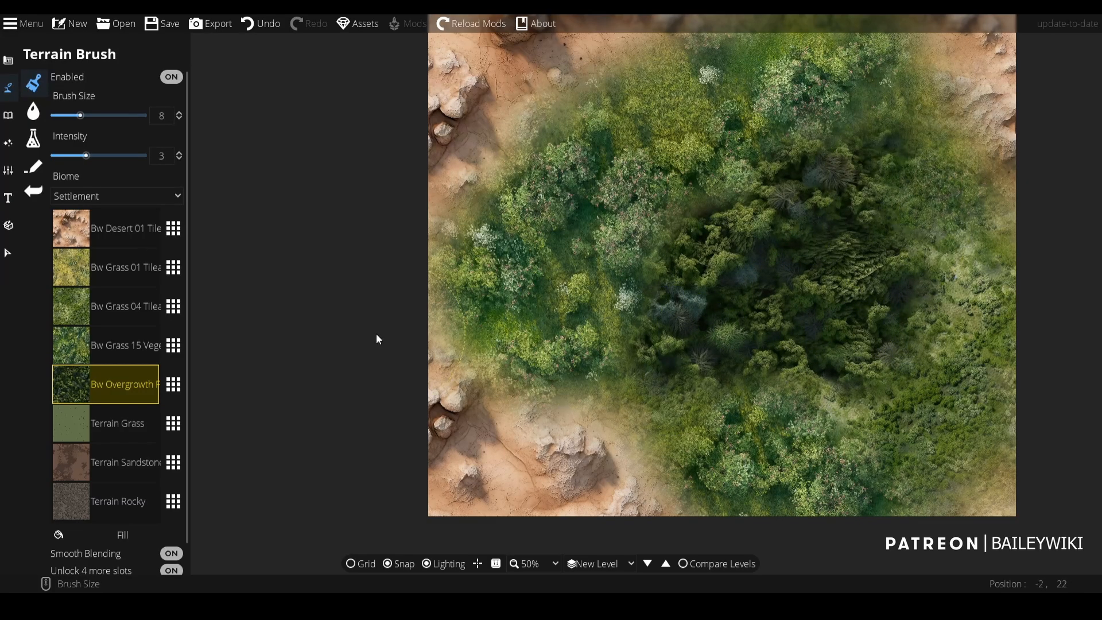
{"action": "left_click", "coordinate": [173, 384]}
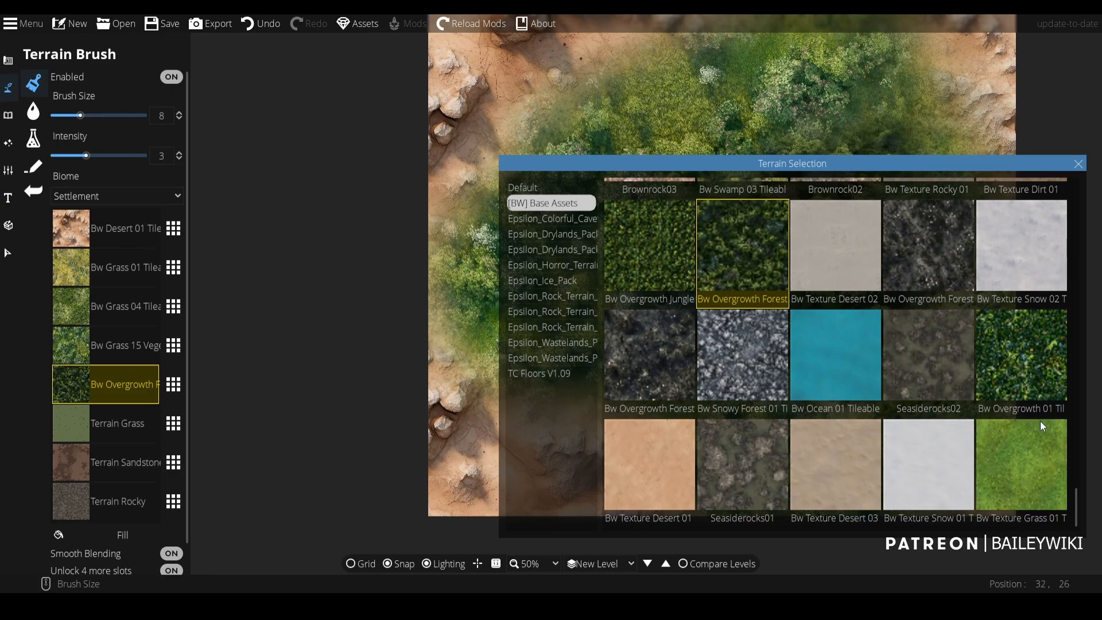
{"action": "scroll", "coordinate": [1073, 491], "scroll_direction": "up", "scroll_amount": 2}
{"action": "scroll", "coordinate": [1072, 508], "scroll_direction": "down", "scroll_amount": 2}
{"action": "left_click", "coordinate": [987, 466]}
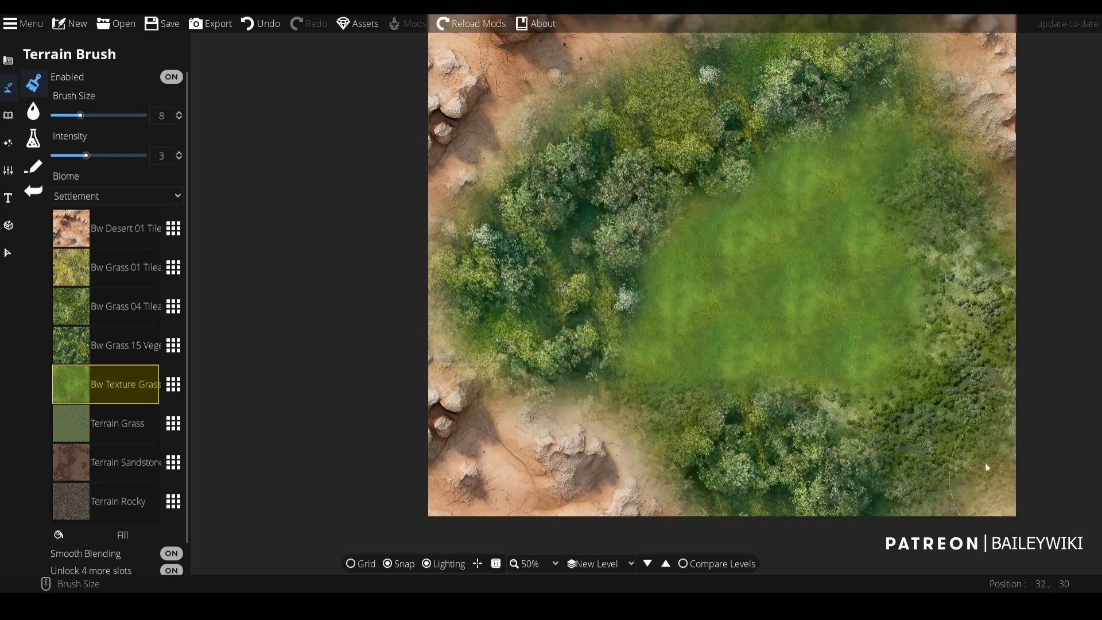
- Swap the Bw Texture Grass 01 slot to Bw Grass 03 Tileable and inspect the central patch up close
{"action": "left_click", "coordinate": [173, 383]}
{"action": "left_click_drag", "start_coordinate": [1077, 500], "coordinate": [1061, 242]}
{"action": "scroll", "coordinate": [1060, 243], "scroll_direction": "up", "scroll_amount": 1}
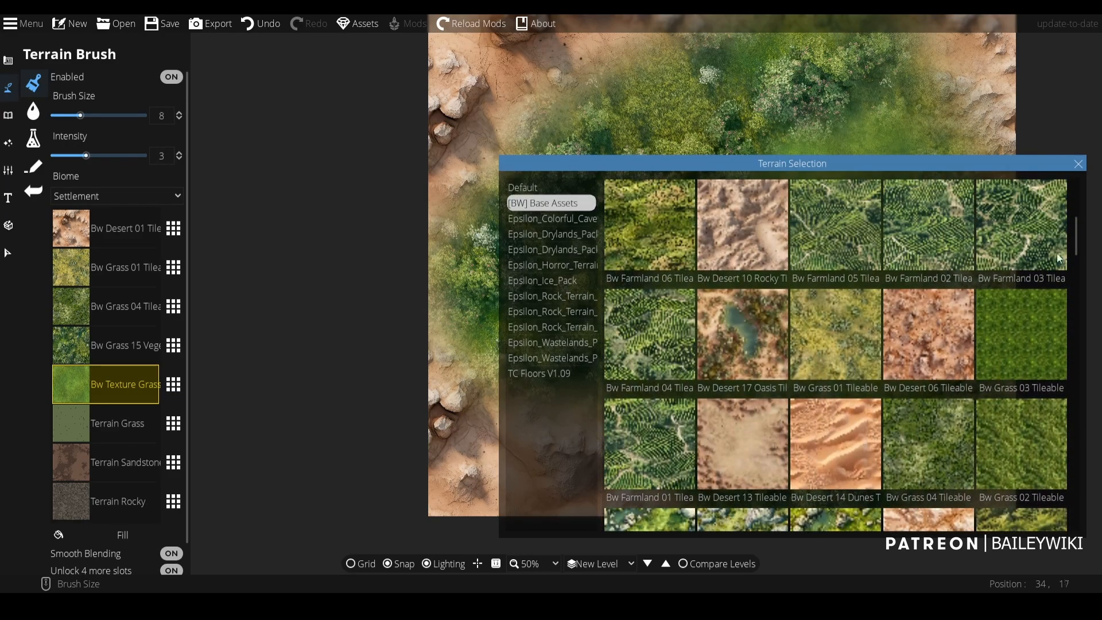
{"action": "left_click", "coordinate": [1035, 330]}
{"action": "scroll", "coordinate": [873, 298], "scroll_direction": "up", "scroll_amount": 3}
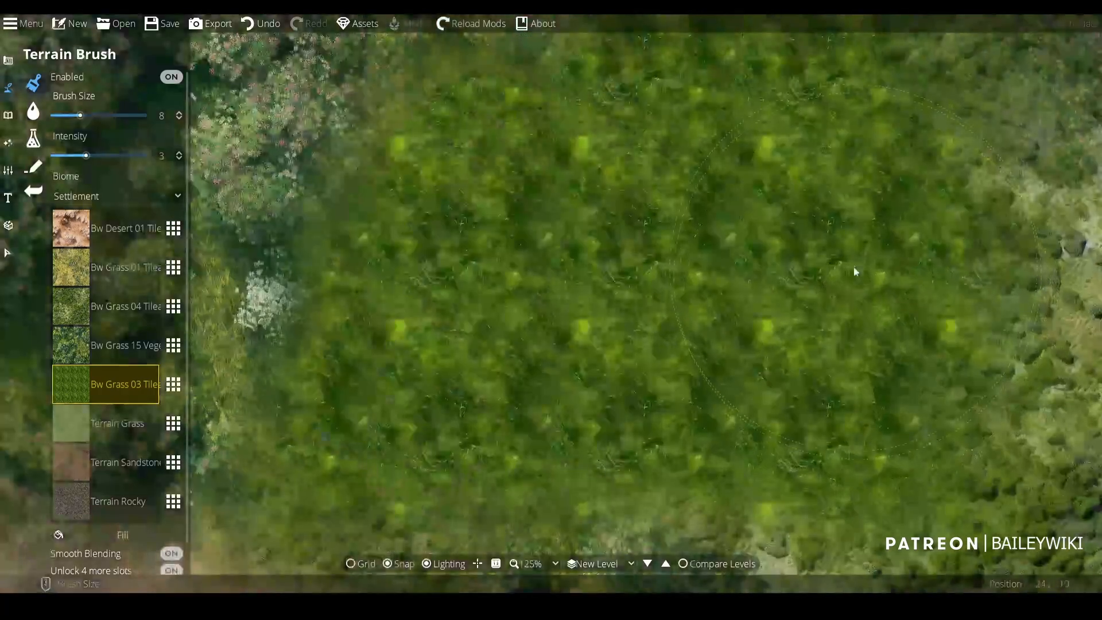
{"action": "left_click_drag", "start_coordinate": [839, 261], "coordinate": [880, 469]}
{"action": "scroll", "coordinate": [852, 329], "scroll_direction": "down", "scroll_amount": 3}
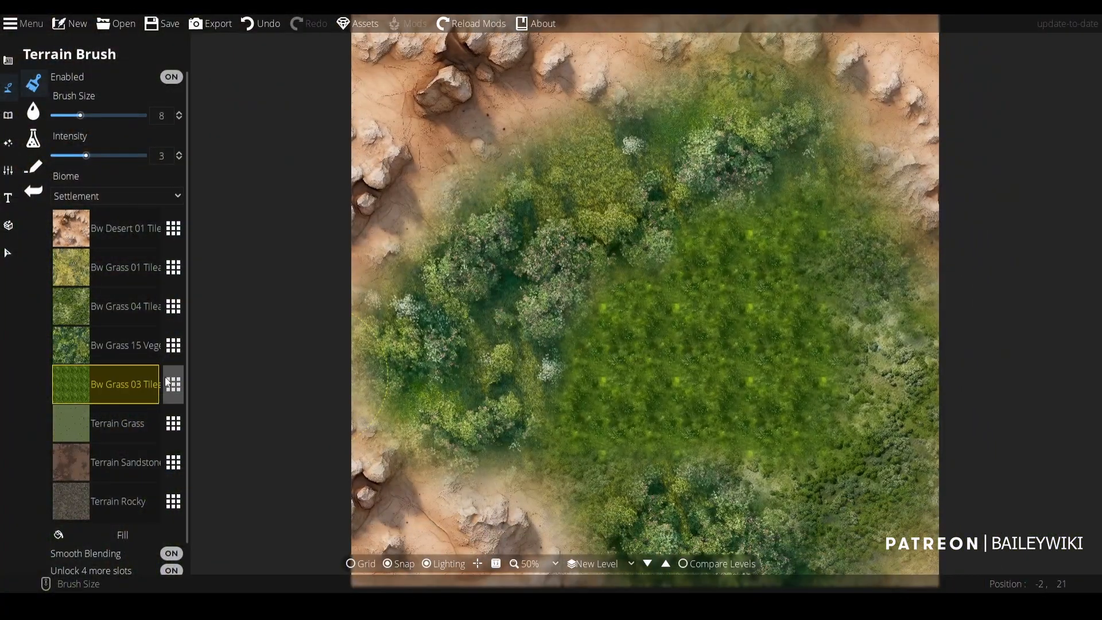
- Replace Bw Grass 03 Tileable with the rocky Bw Grass 07 Tileable texture
{"action": "left_click", "coordinate": [173, 384]}
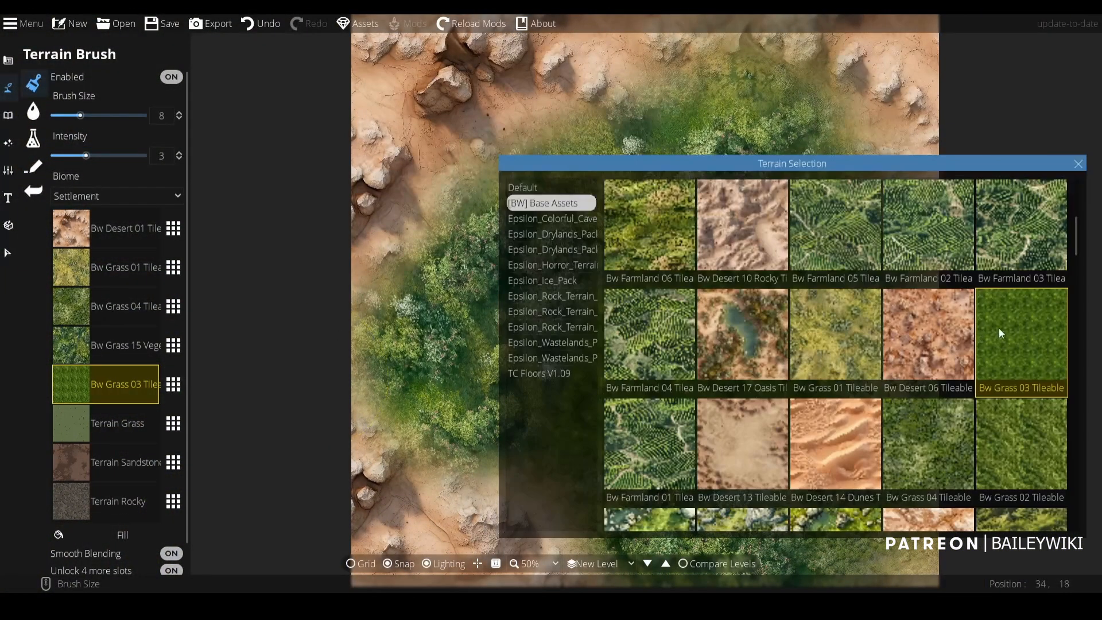
{"action": "scroll", "coordinate": [1075, 235], "scroll_direction": "down", "scroll_amount": 1}
{"action": "left_click_drag", "start_coordinate": [1076, 232], "coordinate": [1076, 263]}
{"action": "left_click", "coordinate": [851, 294]}
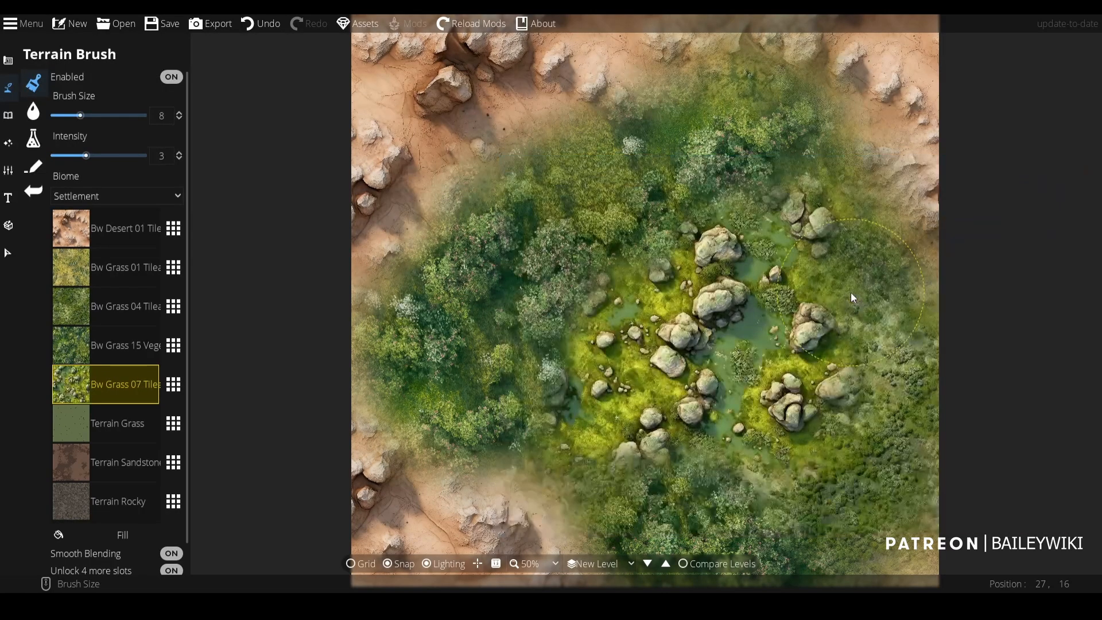
- Paint Bw Grass 07 Tileable with brush size 8 around the eastern patch and down to the map's southern edge
{"action": "left_click_drag", "start_coordinate": [807, 389], "coordinate": [845, 234]}
{"action": "scroll", "coordinate": [810, 346], "scroll_direction": "up", "scroll_amount": 1}
{"action": "mouse_move", "coordinate": [781, 349]}
{"action": "left_mouse_down"}
{"action": "mouse_move", "coordinate": [810, 389]}
{"action": "mouse_move", "coordinate": [723, 343]}
{"action": "mouse_move", "coordinate": [701, 344]}
{"action": "mouse_move", "coordinate": [749, 336]}
{"action": "mouse_move", "coordinate": [714, 419]}
{"action": "mouse_move", "coordinate": [722, 453]}
{"action": "mouse_move", "coordinate": [671, 518]}
{"action": "mouse_move", "coordinate": [633, 499]}
{"action": "mouse_move", "coordinate": [608, 512]}
{"action": "mouse_move", "coordinate": [695, 362]}
{"action": "mouse_move", "coordinate": [702, 390]}
{"action": "mouse_move", "coordinate": [693, 329]}
{"action": "mouse_move", "coordinate": [798, 356]}
{"action": "mouse_move", "coordinate": [845, 410]}
{"action": "mouse_move", "coordinate": [823, 465]}
{"action": "mouse_move", "coordinate": [748, 507]}
{"action": "mouse_move", "coordinate": [773, 515]}
{"action": "left_mouse_up"}
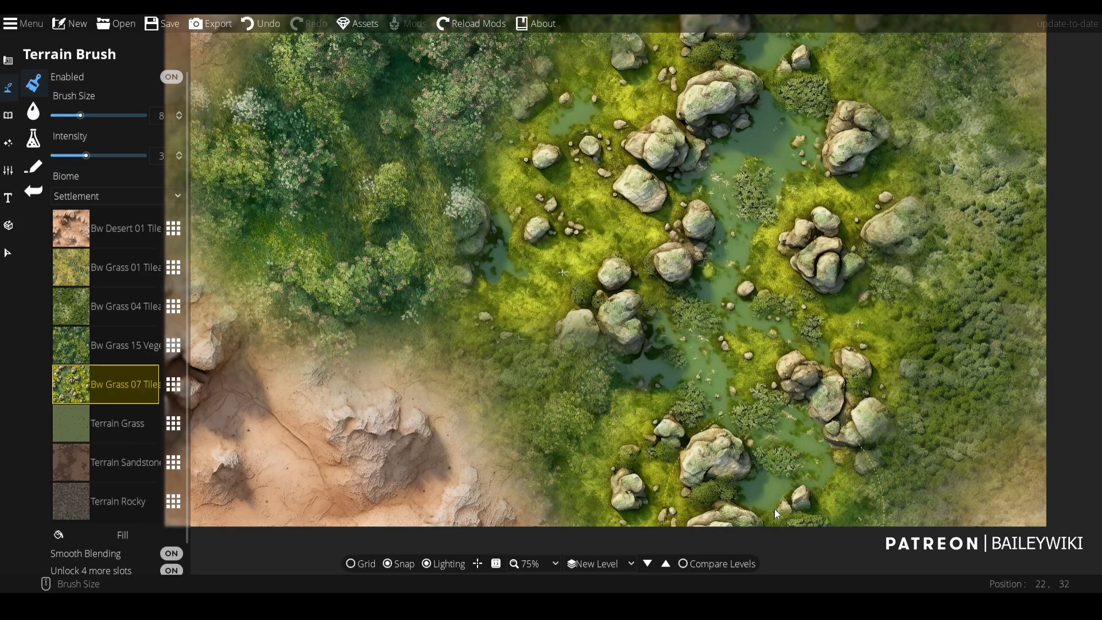
- Paint Bw Grass 15 vegetation with brush size 5 southwest of the rocks and extend Bw Grass 07 Tileable to the map's northern edge
{"action": "left_click", "coordinate": [115, 309]}
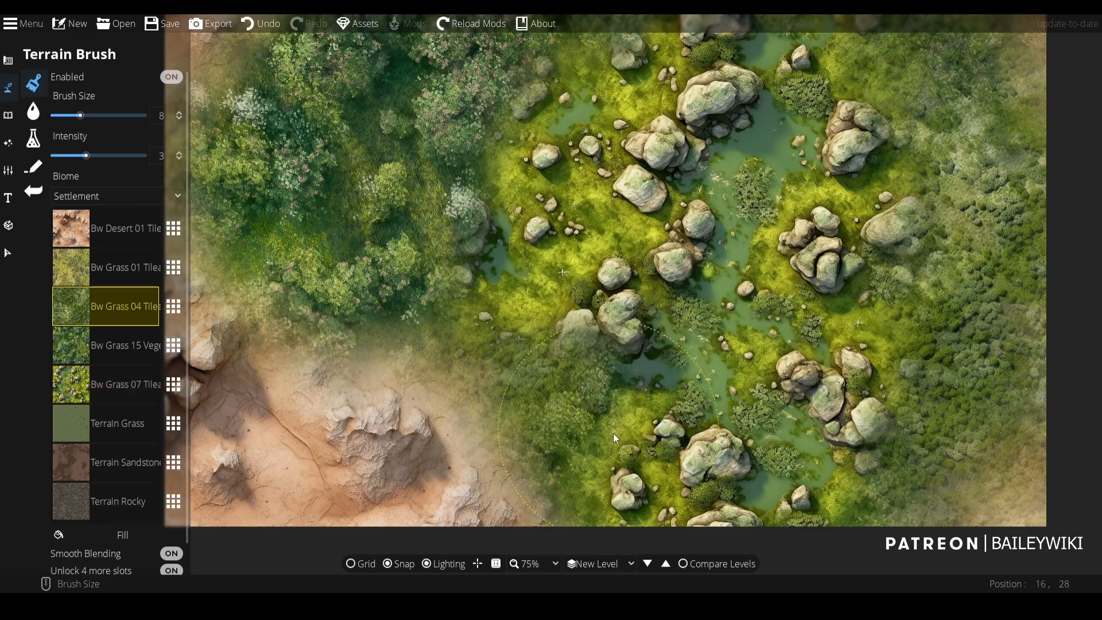
{"action": "scroll", "coordinate": [533, 350], "scroll_direction": "down", "scroll_amount": 3}
{"action": "left_click", "coordinate": [121, 350]}
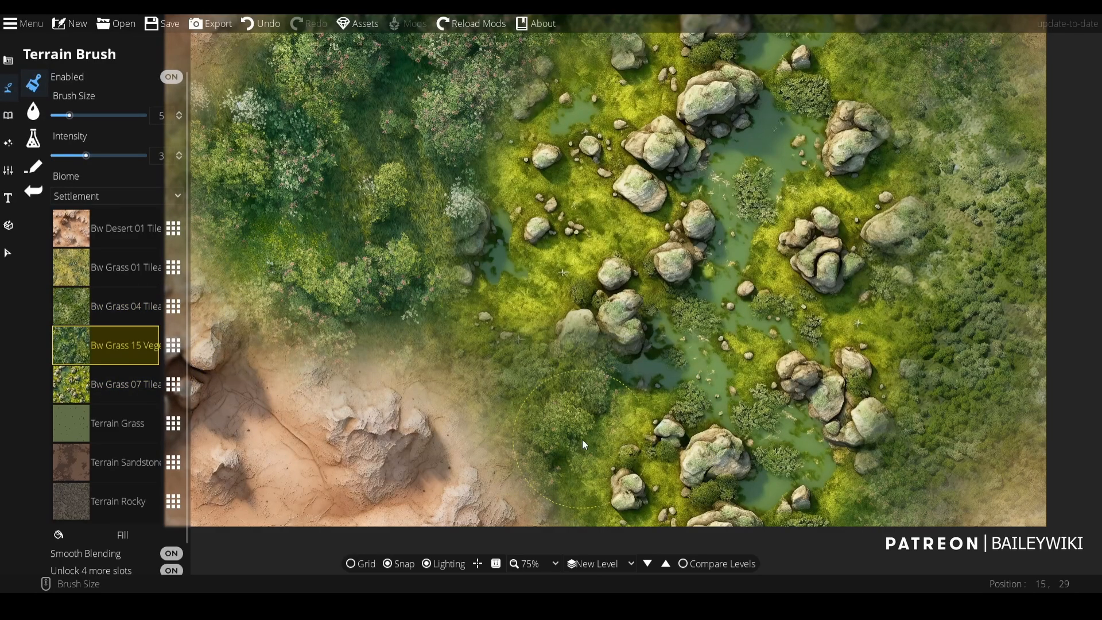
{"action": "mouse_move", "coordinate": [582, 439]}
{"action": "left_mouse_down"}
{"action": "mouse_move", "coordinate": [606, 352]}
{"action": "mouse_move", "coordinate": [633, 375]}
{"action": "mouse_move", "coordinate": [615, 402]}
{"action": "left_mouse_up"}
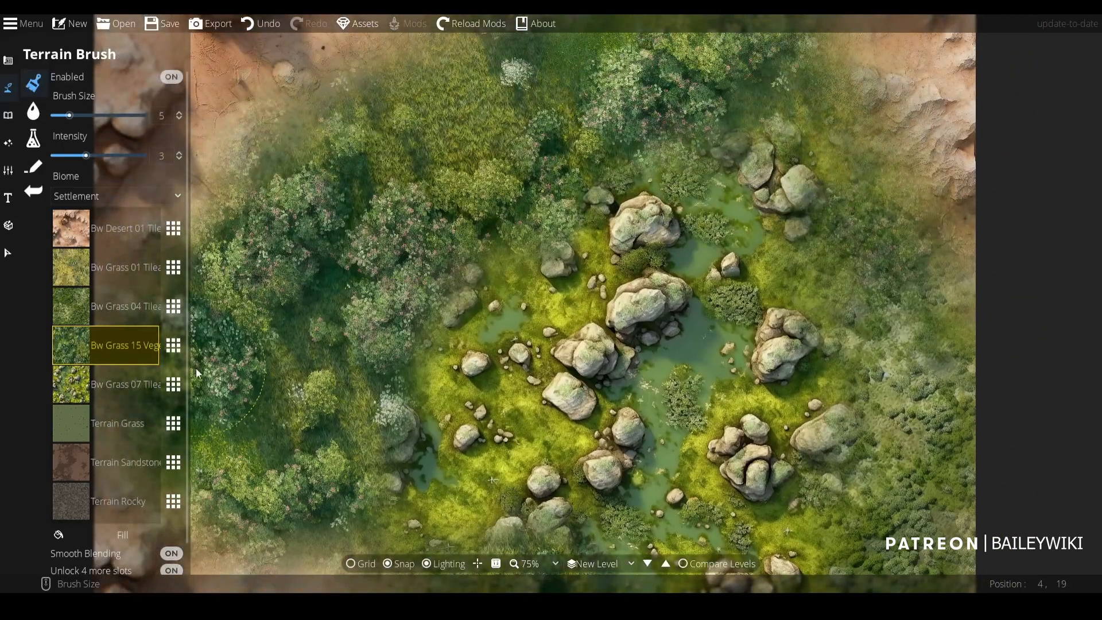
{"action": "left_click", "coordinate": [122, 384]}
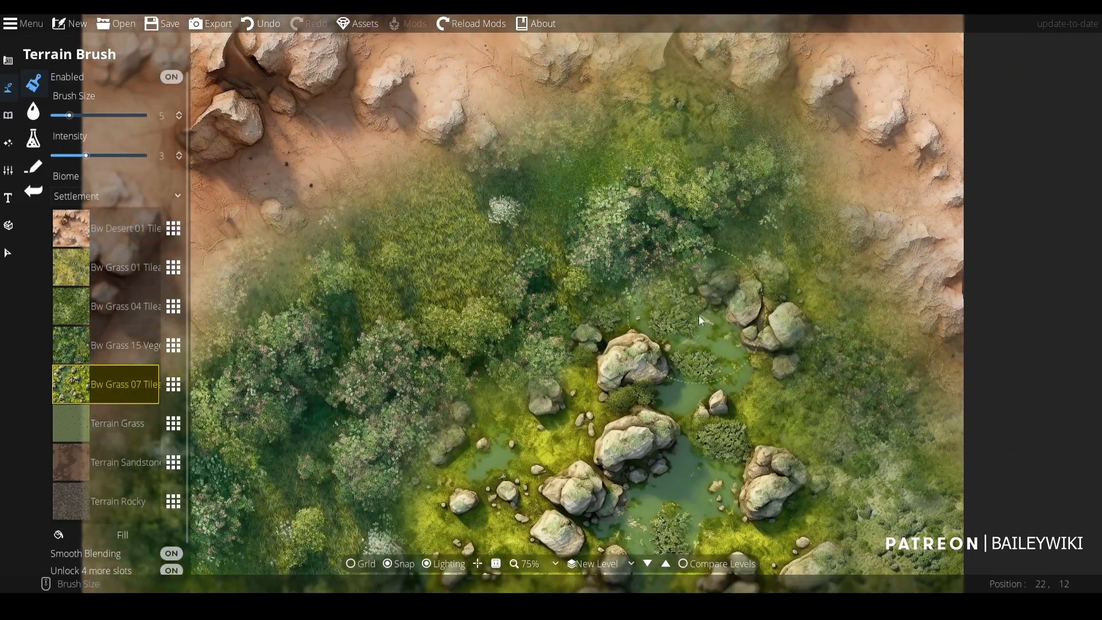
{"action": "mouse_move", "coordinate": [697, 315]}
{"action": "left_mouse_down"}
{"action": "mouse_move", "coordinate": [652, 250]}
{"action": "mouse_move", "coordinate": [618, 284]}
{"action": "mouse_move", "coordinate": [570, 173]}
{"action": "mouse_move", "coordinate": [587, 296]}
{"action": "mouse_move", "coordinate": [602, 300]}
{"action": "mouse_move", "coordinate": [574, 177]}
{"action": "mouse_move", "coordinate": [556, 149]}
{"action": "mouse_move", "coordinate": [649, 179]}
{"action": "mouse_move", "coordinate": [652, 145]}
{"action": "mouse_move", "coordinate": [697, 122]}
{"action": "mouse_move", "coordinate": [684, 51]}
{"action": "mouse_move", "coordinate": [704, 39]}
{"action": "mouse_move", "coordinate": [651, 38]}
{"action": "mouse_move", "coordinate": [642, 138]}
{"action": "left_mouse_up"}
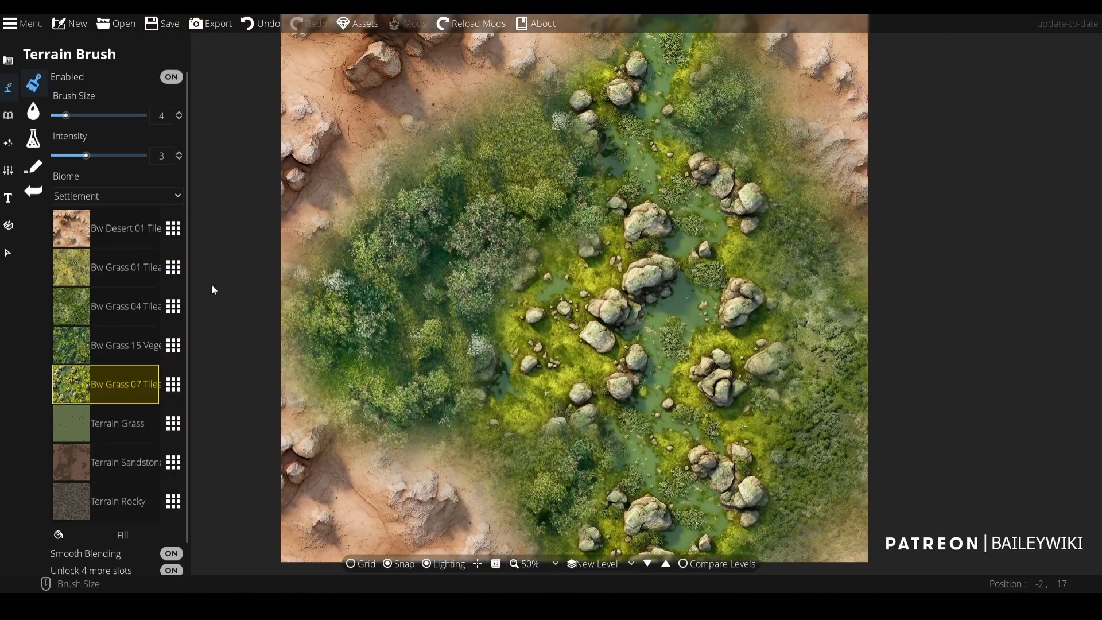
- Try Bw Grass Hills 02 and Bw Grass 16 Tileable in place of the Bw Desert 01 base texture
{"action": "left_click", "coordinate": [119, 226]}
{"action": "left_click", "coordinate": [174, 229]}
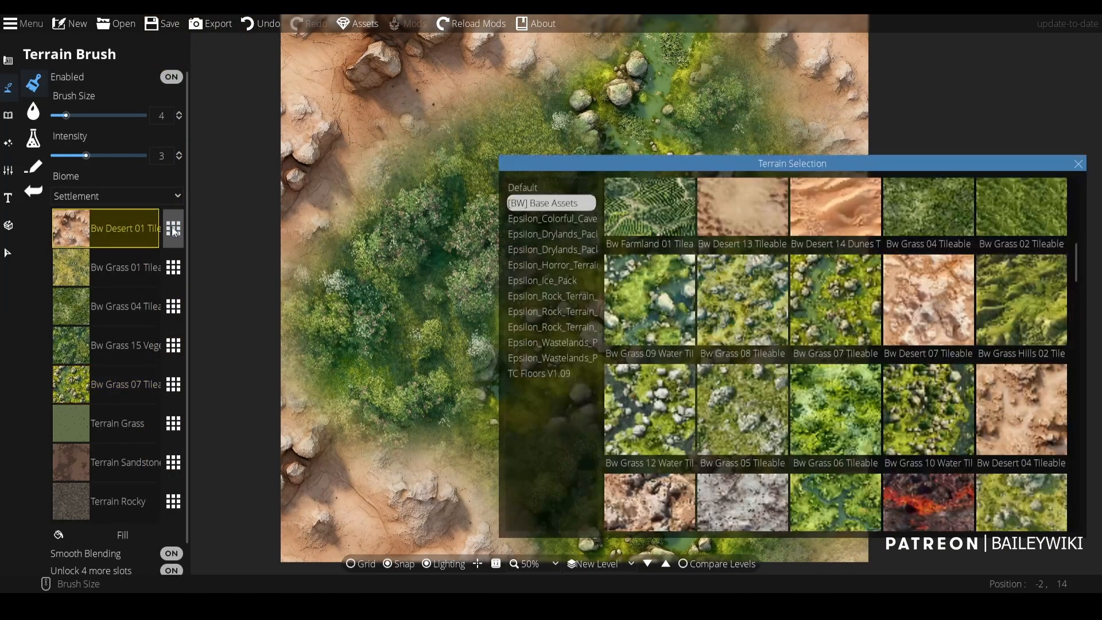
{"action": "left_click", "coordinate": [1034, 301]}
{"action": "left_click", "coordinate": [173, 228]}
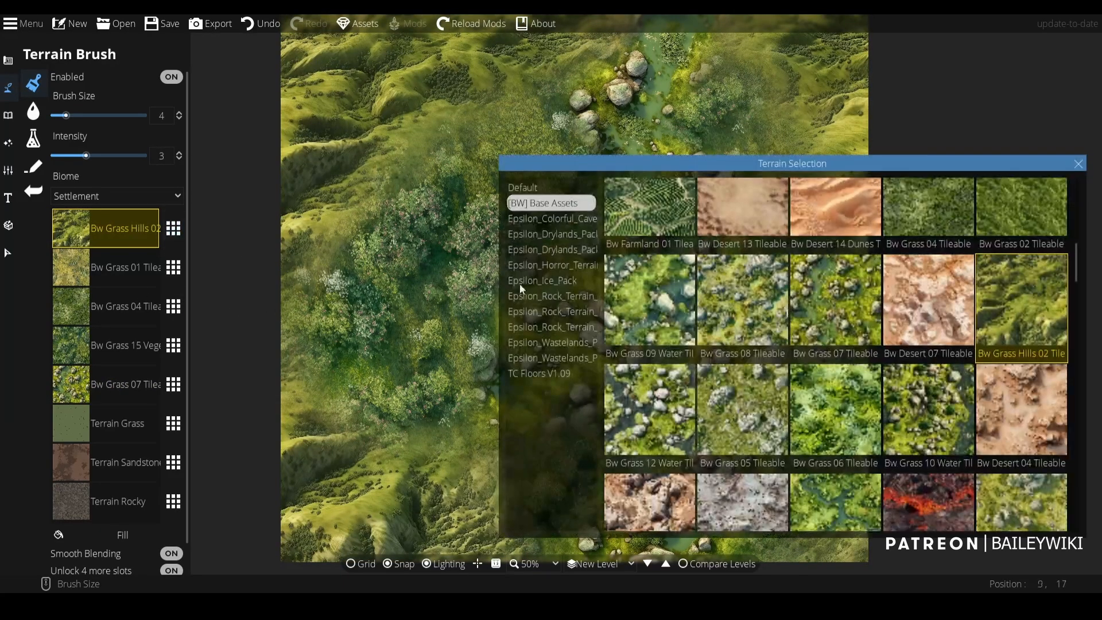
{"action": "scroll", "coordinate": [680, 307], "scroll_direction": "down", "scroll_amount": 2}
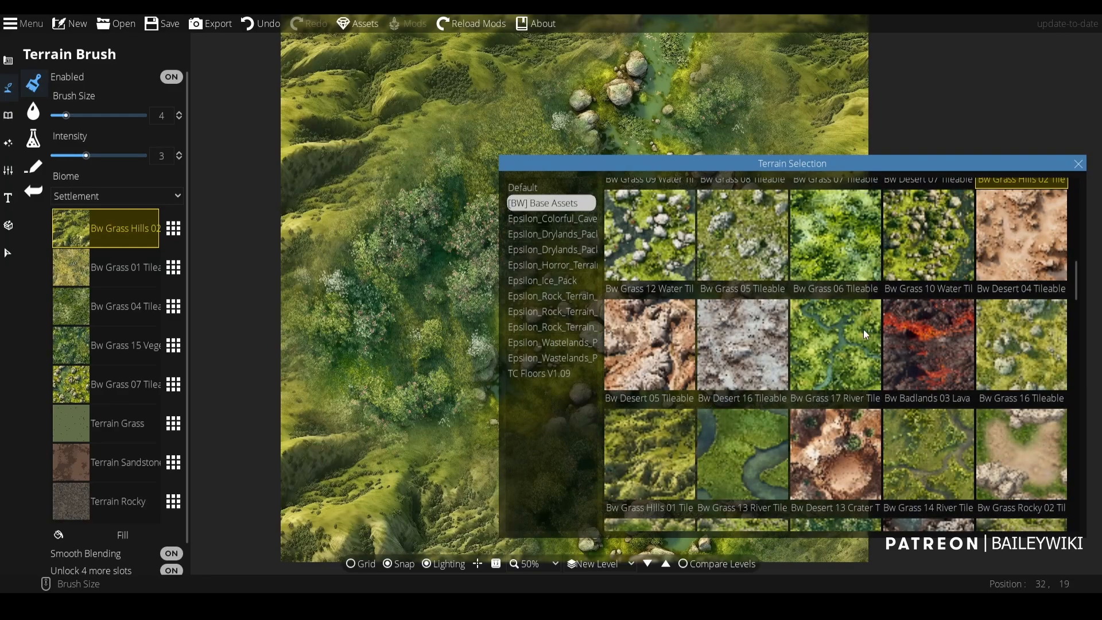
{"action": "scroll", "coordinate": [863, 329], "scroll_direction": "down", "scroll_amount": 2}
{"action": "left_click", "coordinate": [1028, 249]}
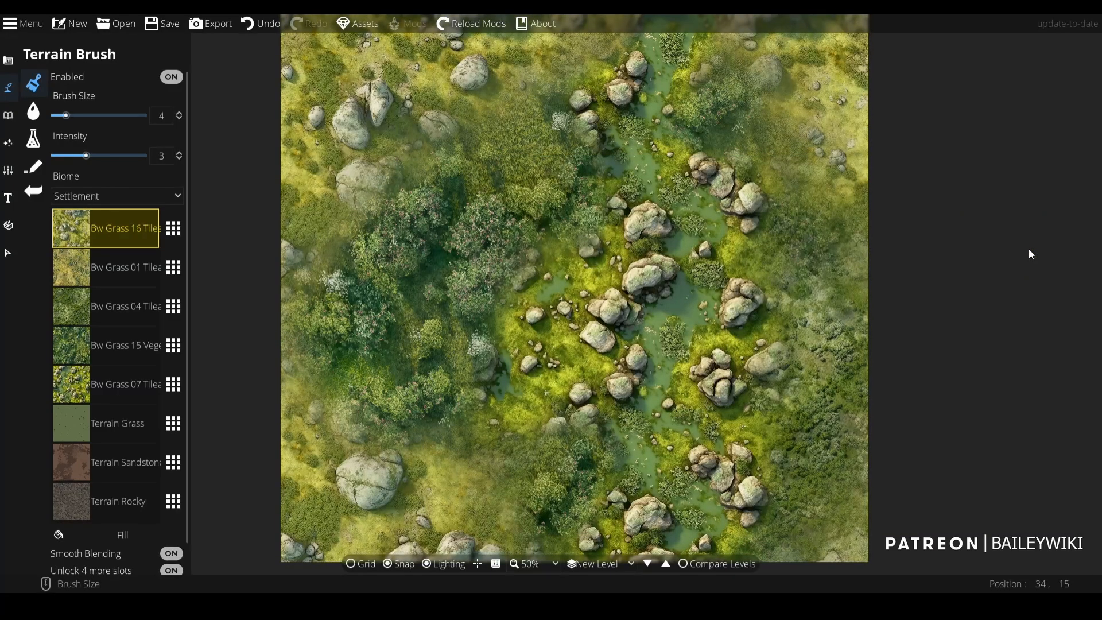
- Set the base texture slot to Bw Hills 05 Tileable and paint it with brush size 4 along the forest's northwestern border
{"action": "left_click", "coordinate": [176, 228]}
{"action": "scroll", "coordinate": [781, 365], "scroll_direction": "down", "scroll_amount": 2}
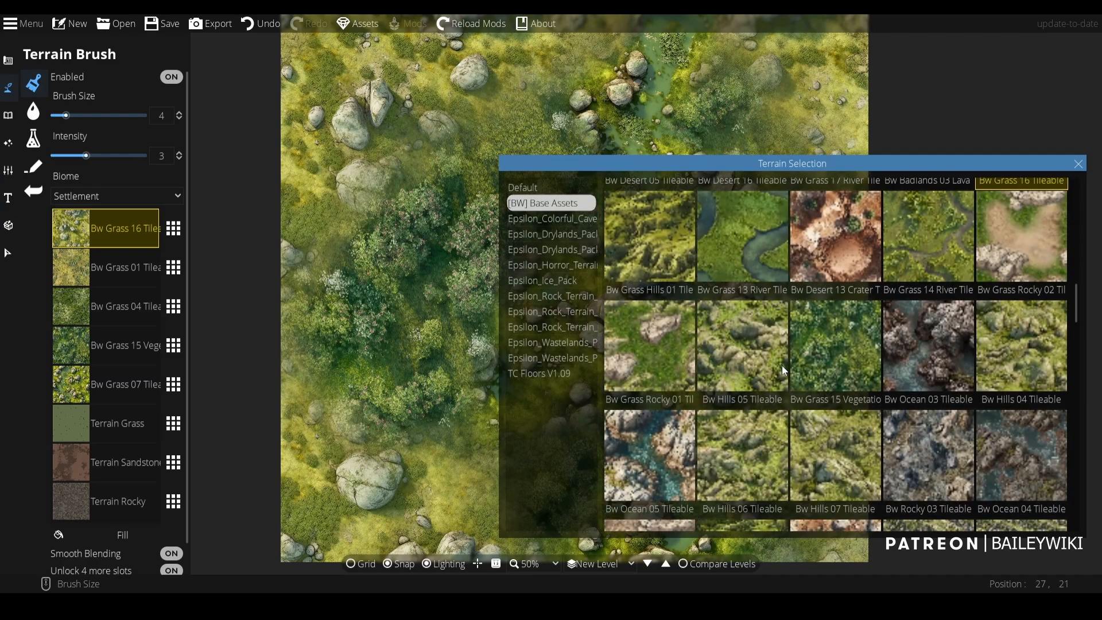
{"action": "left_click", "coordinate": [739, 343]}
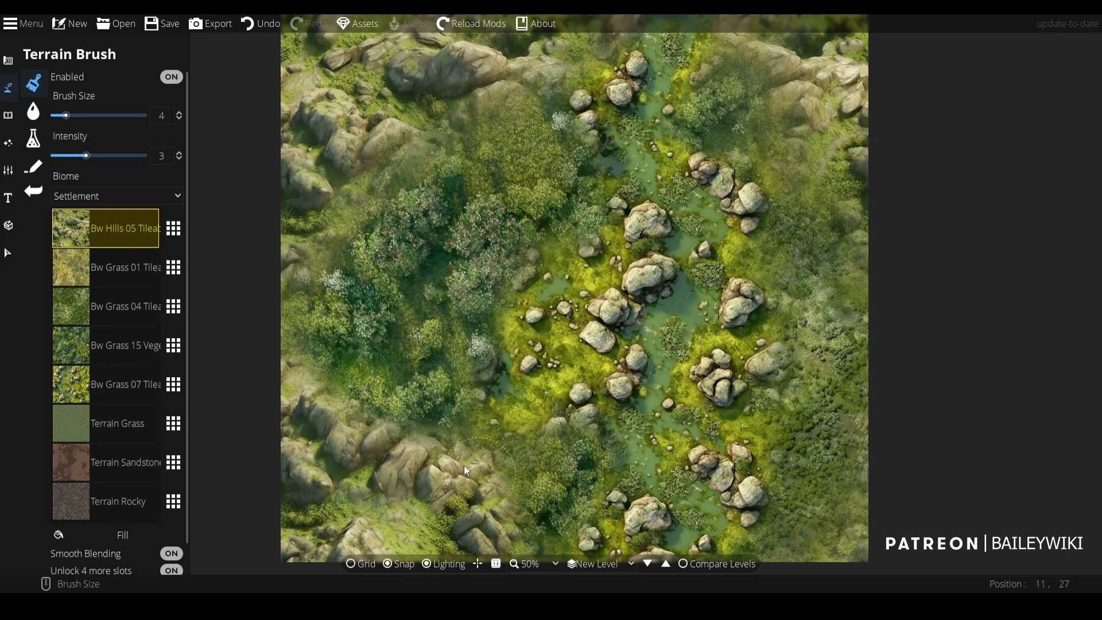
{"action": "mouse_move", "coordinate": [325, 247]}
{"action": "left_mouse_down"}
{"action": "mouse_move", "coordinate": [369, 185]}
{"action": "mouse_move", "coordinate": [419, 160]}
{"action": "mouse_move", "coordinate": [470, 108]}
{"action": "mouse_move", "coordinate": [507, 107]}
{"action": "mouse_move", "coordinate": [539, 133]}
{"action": "mouse_move", "coordinate": [529, 174]}
{"action": "left_mouse_up"}
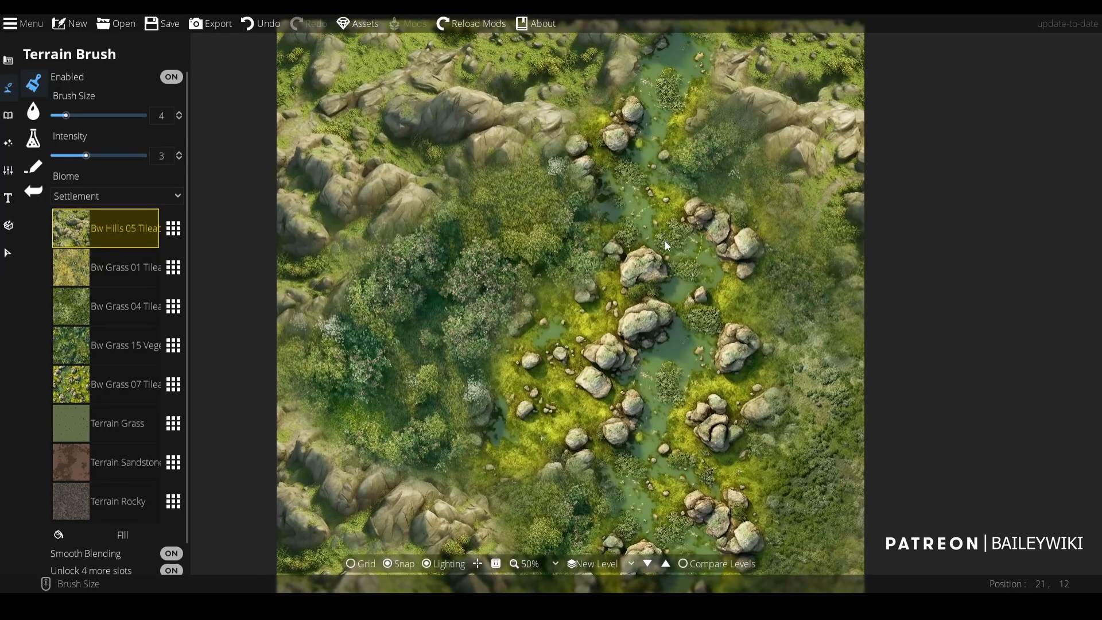
{"action": "scroll", "coordinate": [664, 240], "scroll_direction": "down", "scroll_amount": 2}
{"action": "scroll", "coordinate": [589, 269], "scroll_direction": "up", "scroll_amount": 2}
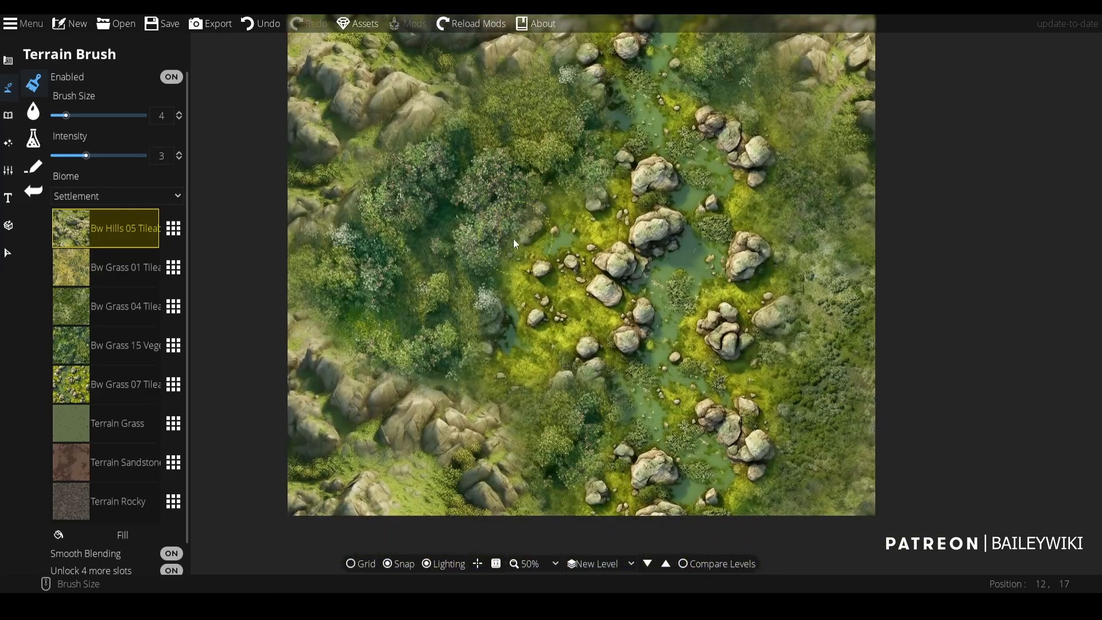
- Replace the Terrain Grass slot with the Bw Texture Dirt 01 texture
{"action": "left_click", "coordinate": [173, 423]}
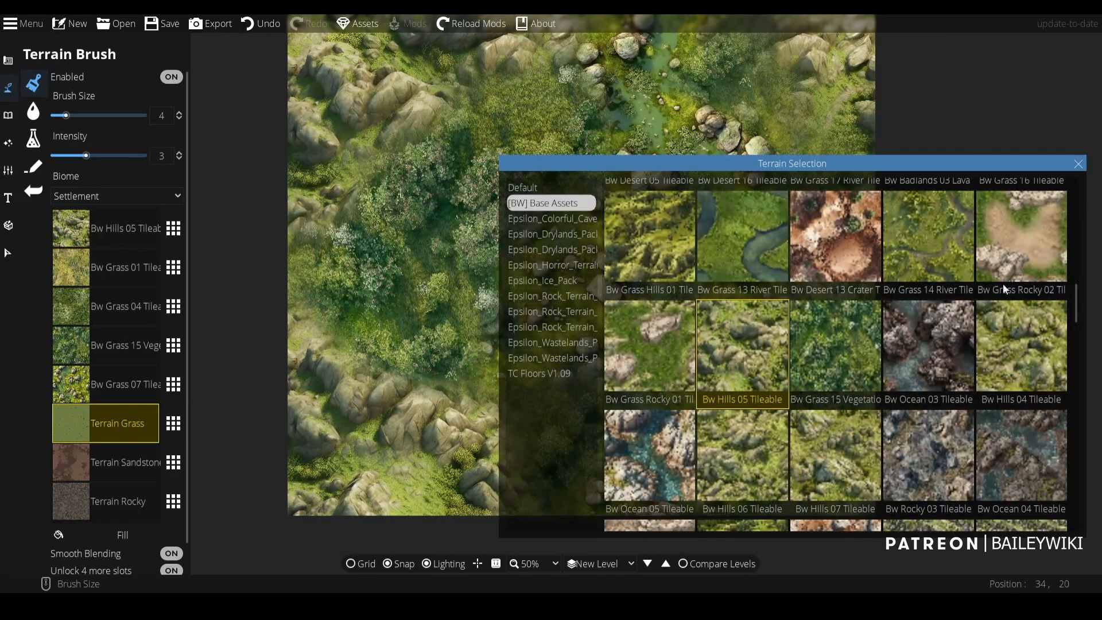
{"action": "left_click_drag", "start_coordinate": [1076, 294], "coordinate": [1067, 501]}
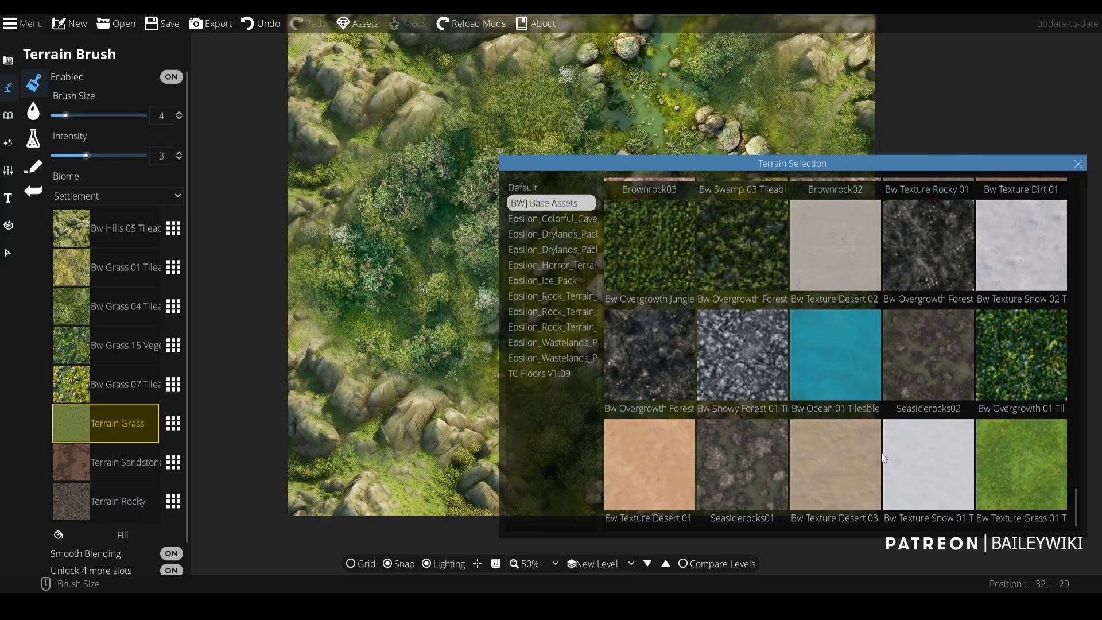
{"action": "scroll", "coordinate": [880, 452], "scroll_direction": "up", "scroll_amount": 3}
{"action": "left_click", "coordinate": [1036, 316]}
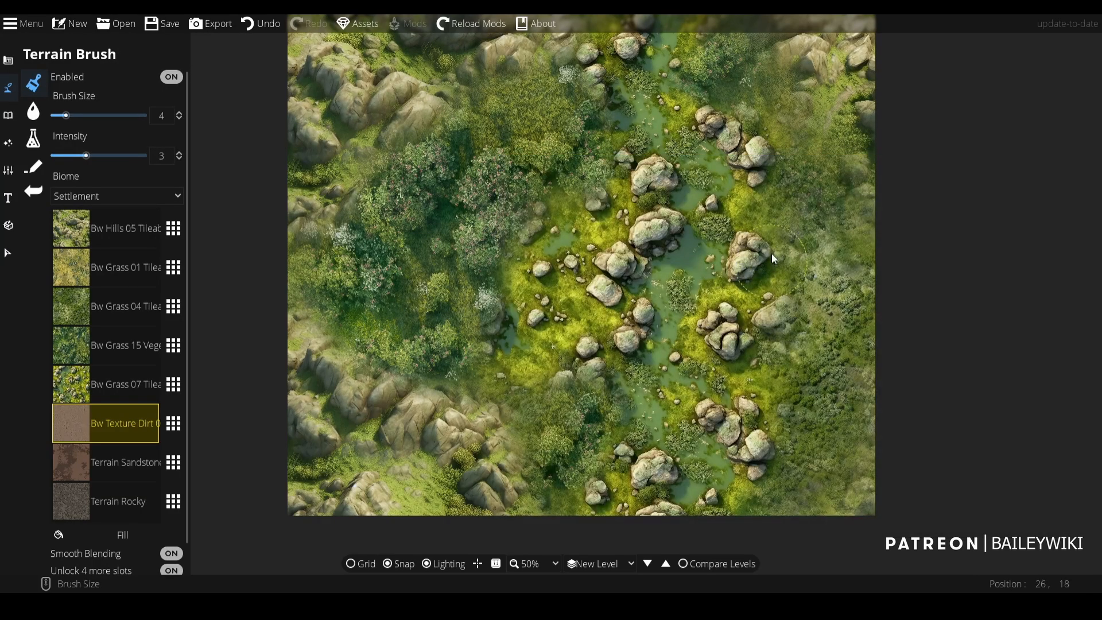
- Paint a dirt path with brush sizes 3 and 4 from the map's eastern edge to its western edge, leaving the creek unpainted
{"action": "scroll", "coordinate": [763, 212], "scroll_direction": "down", "scroll_amount": 1}
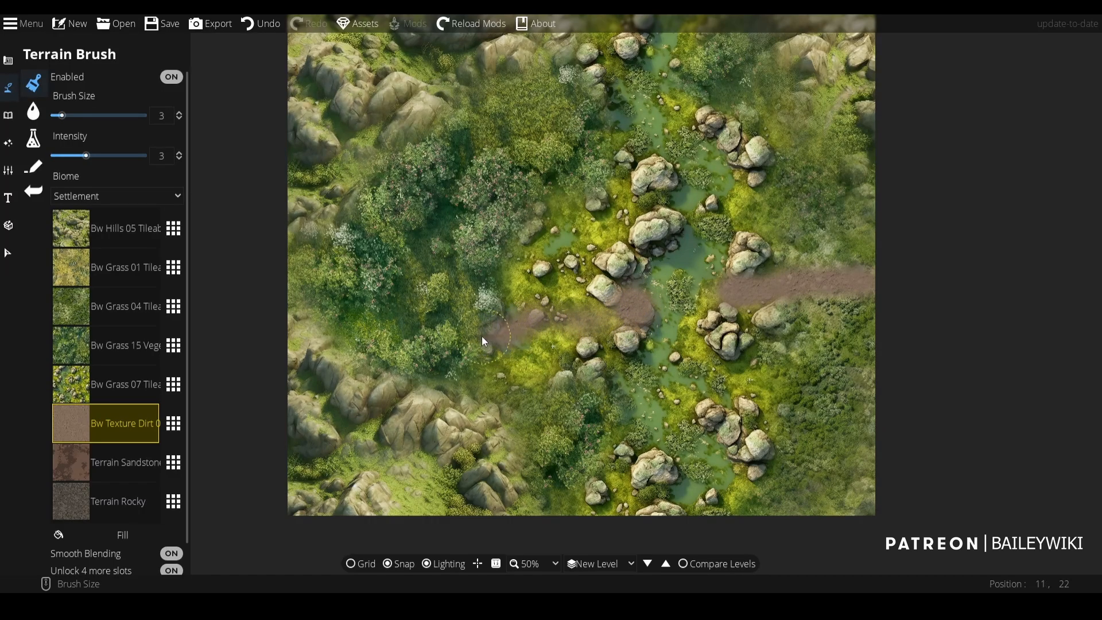
{"action": "left_click_drag", "start_coordinate": [463, 326], "coordinate": [443, 318]}
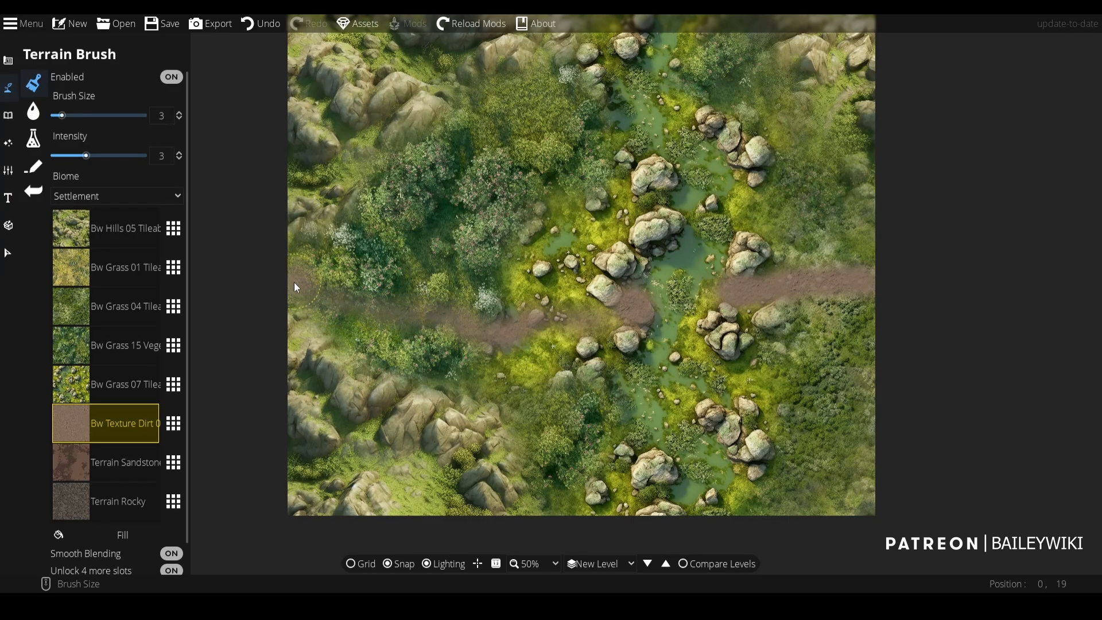
{"action": "left_click_drag", "start_coordinate": [294, 284], "coordinate": [339, 308]}
{"action": "left_click_drag", "start_coordinate": [439, 318], "coordinate": [488, 331]}
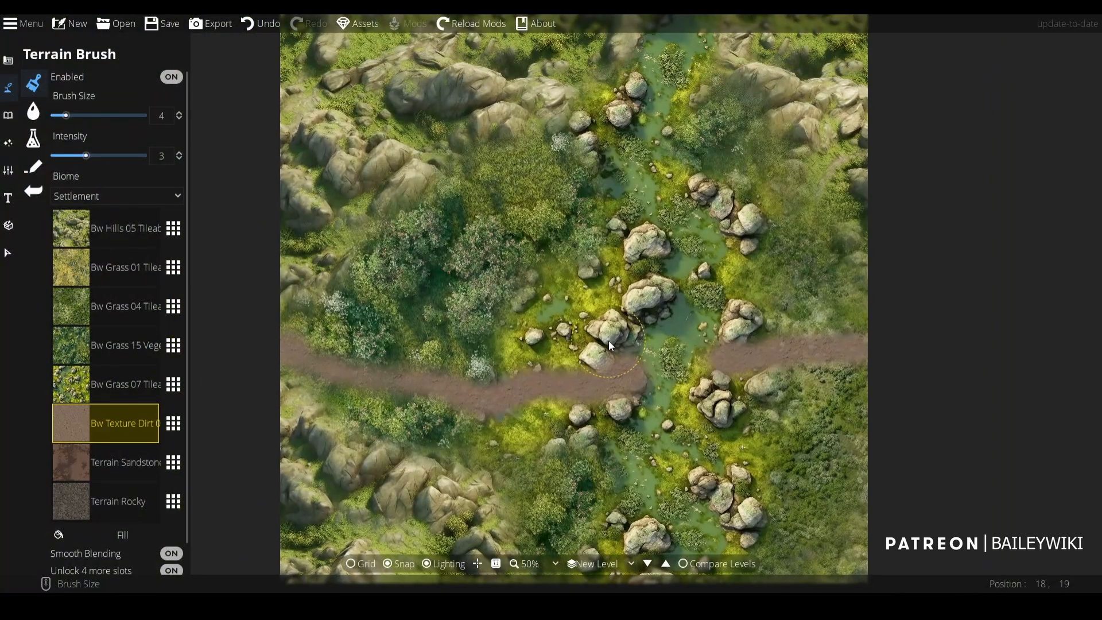
{"action": "left_click_drag", "start_coordinate": [609, 341], "coordinate": [542, 260]}
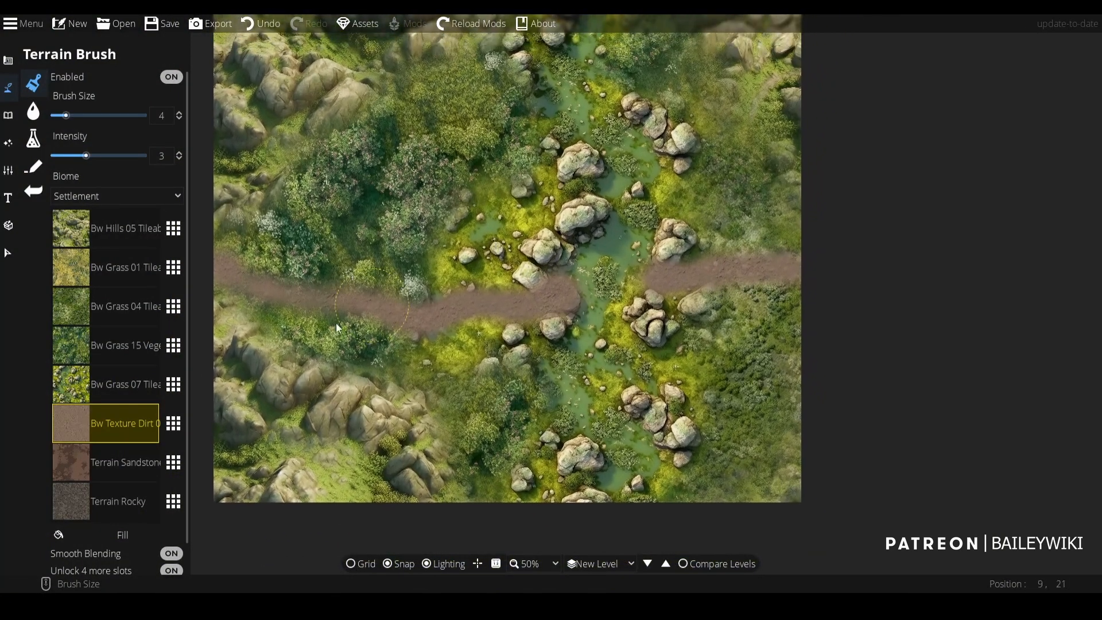
- Swap the path's dirt texture for Bw Texture Desert 01 and inspect the map up close and as a whole
{"action": "left_click", "coordinate": [174, 423]}
{"action": "scroll", "coordinate": [884, 385], "scroll_direction": "down", "scroll_amount": 2}
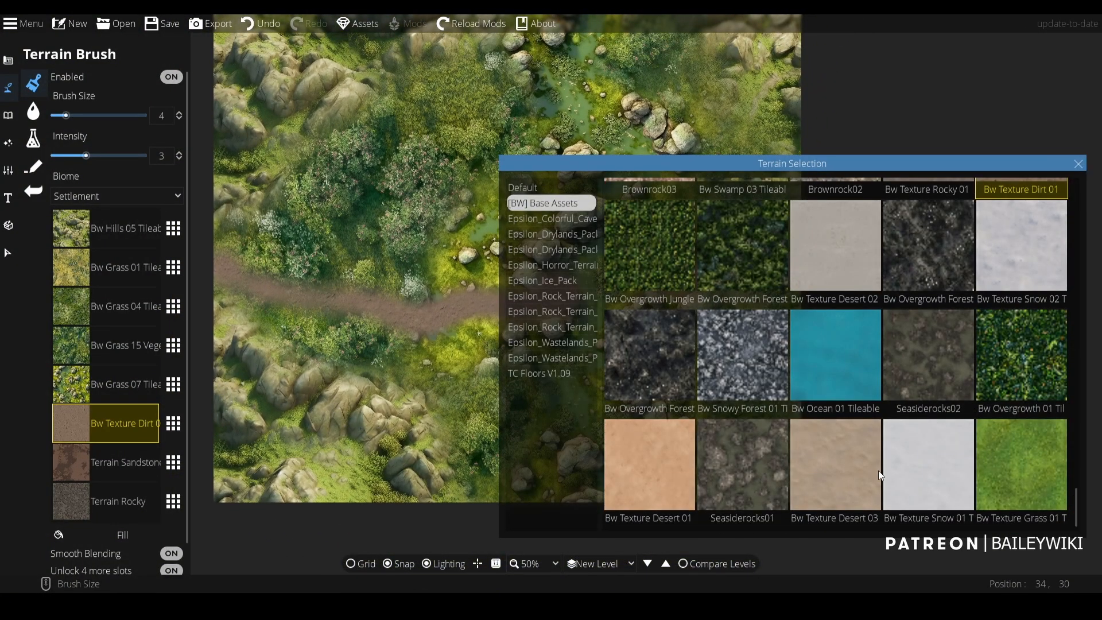
{"action": "left_click", "coordinate": [649, 459]}
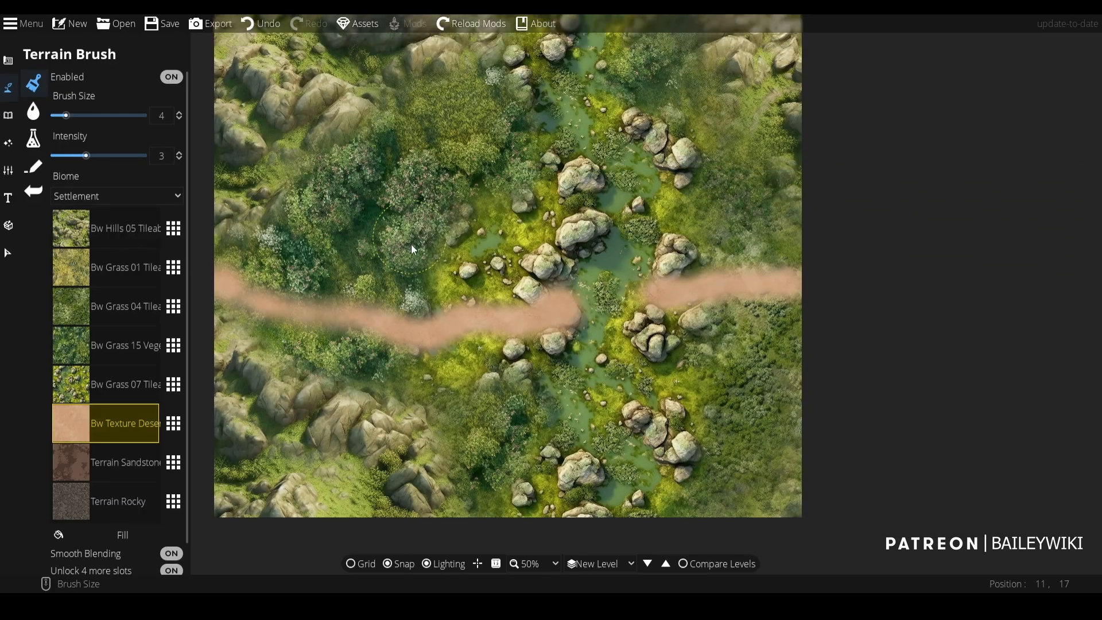
{"action": "scroll", "coordinate": [502, 287], "scroll_direction": "up", "scroll_amount": 3}
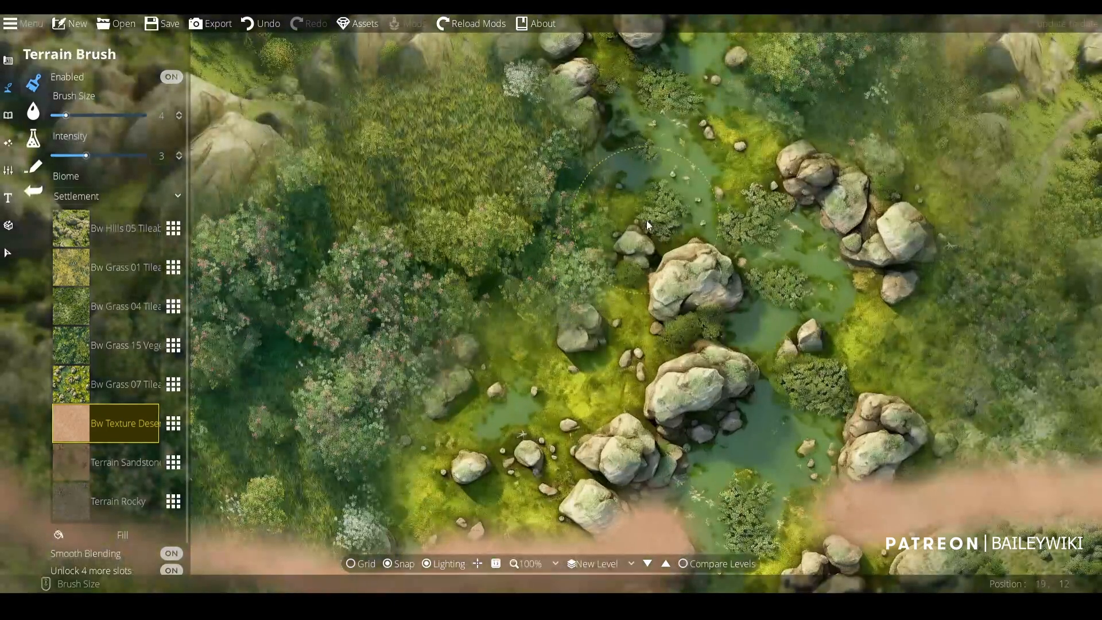
{"action": "scroll", "coordinate": [646, 221], "scroll_direction": "down", "scroll_amount": 5}
{"action": "scroll", "coordinate": [632, 246], "scroll_direction": "up", "scroll_amount": 2}
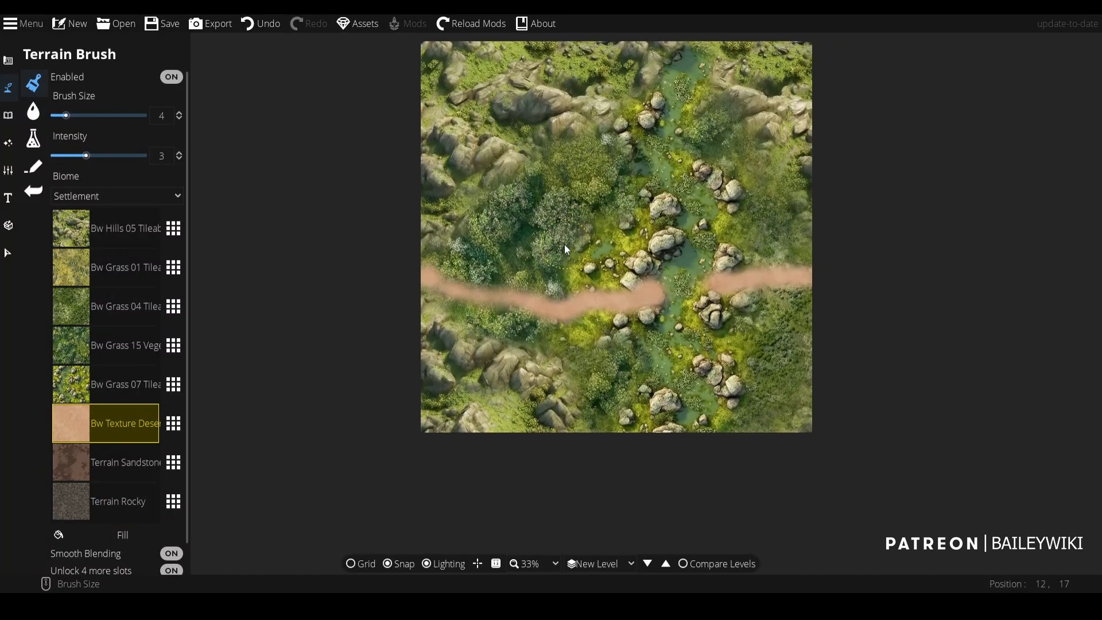
{"action": "left_click_drag", "start_coordinate": [622, 219], "coordinate": [669, 286]}
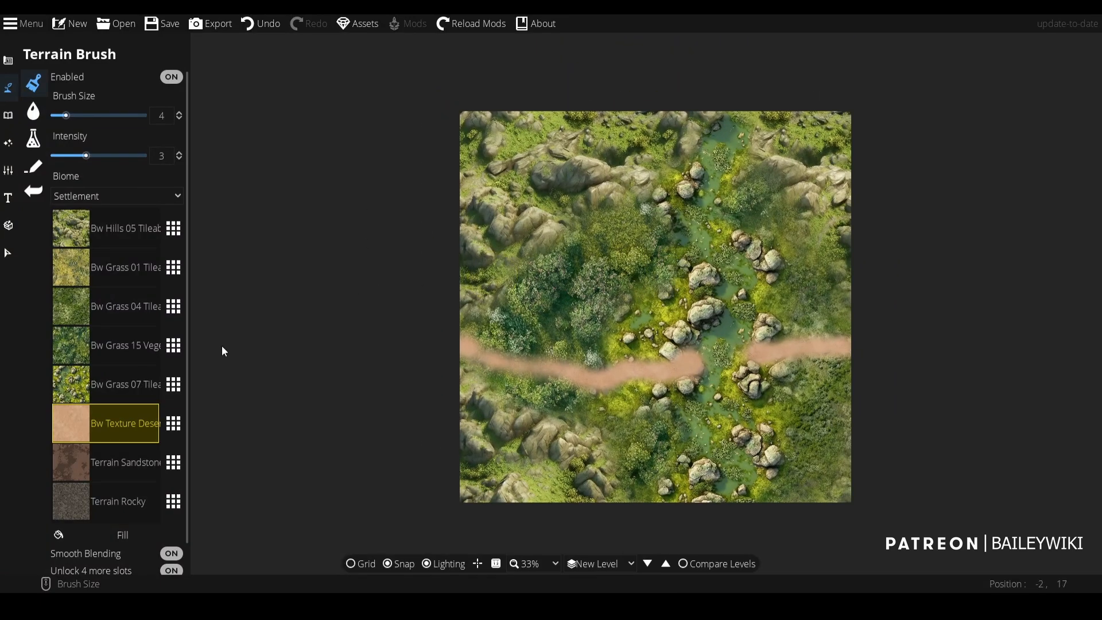